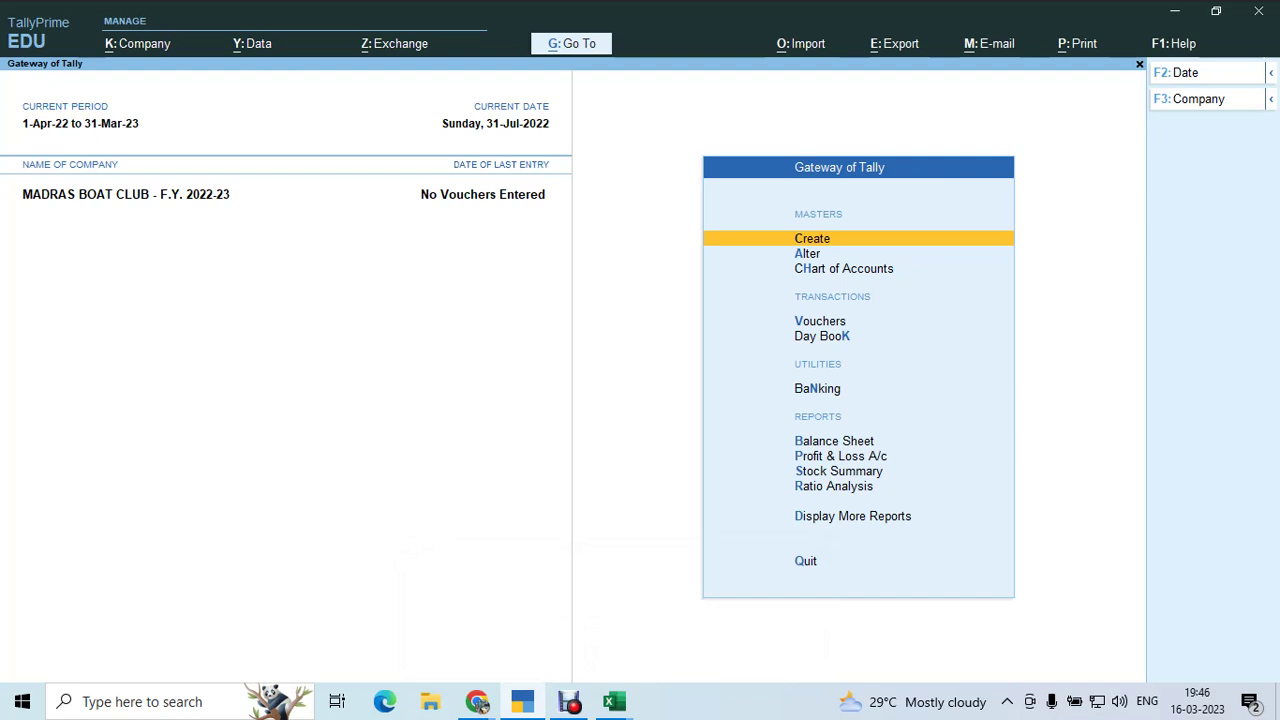
View the company's alteration details and leave them without making changes
key(alt+k)
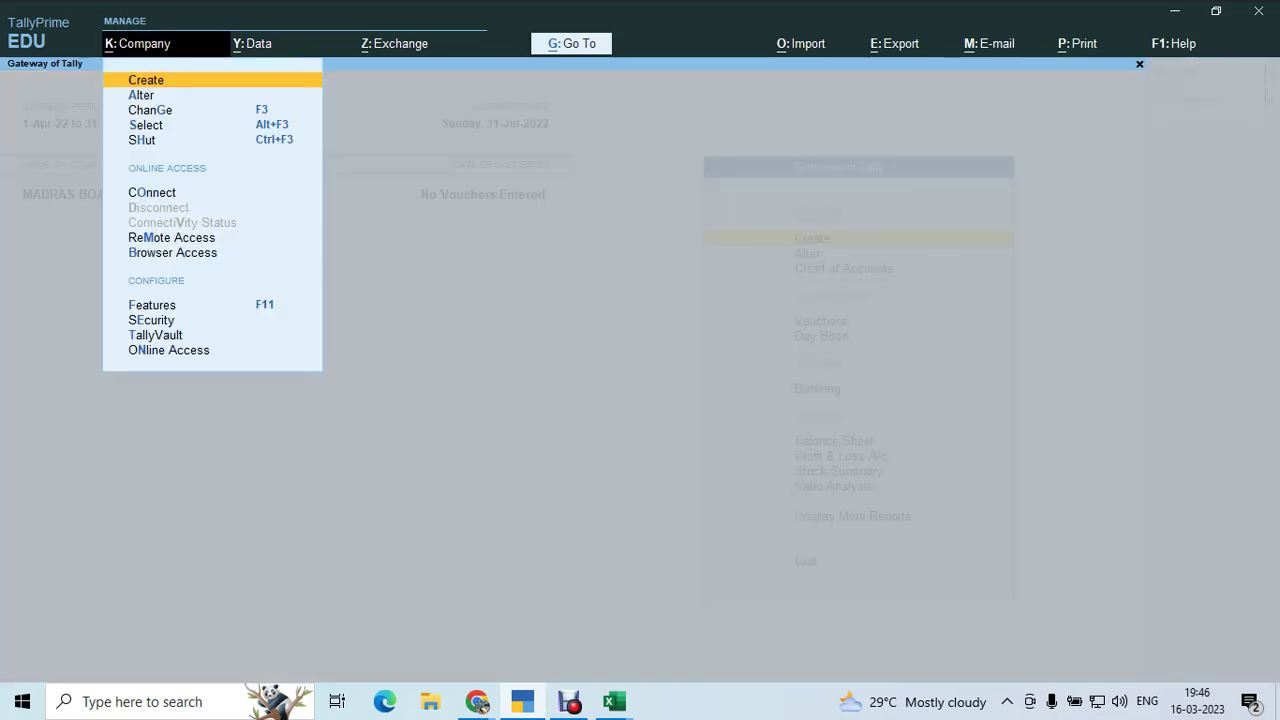
key(a)
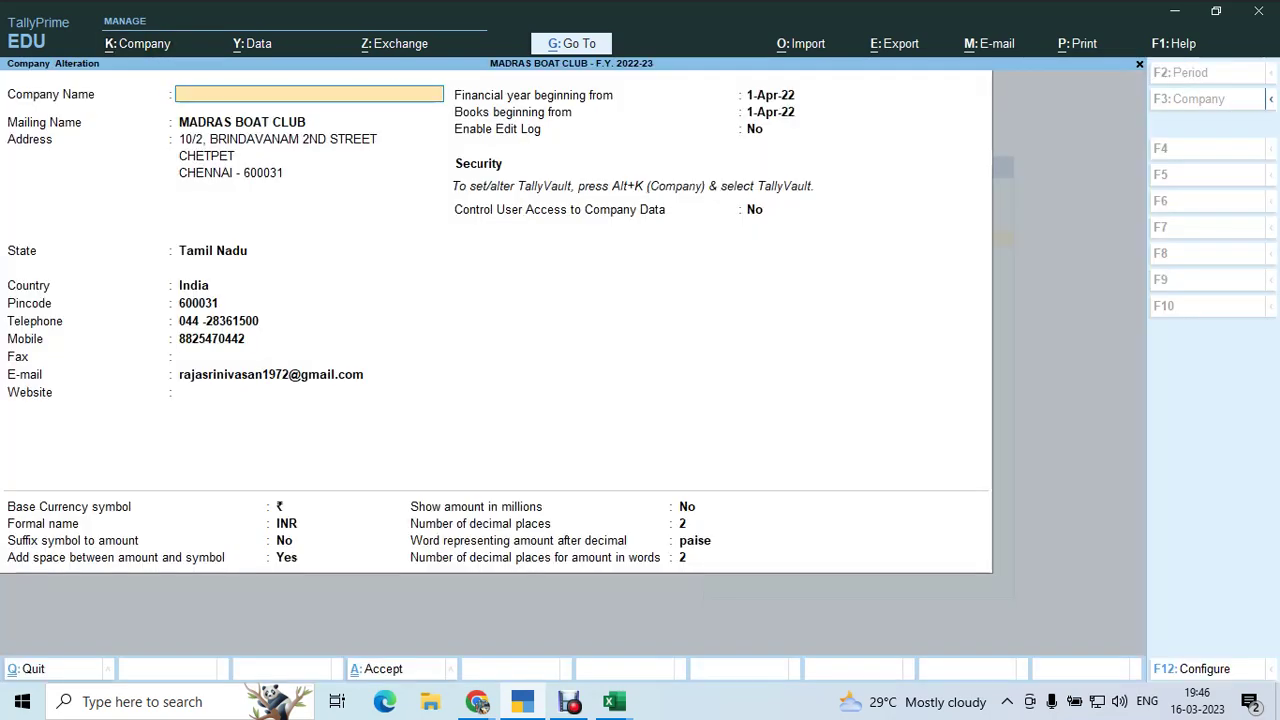
key(Escape)
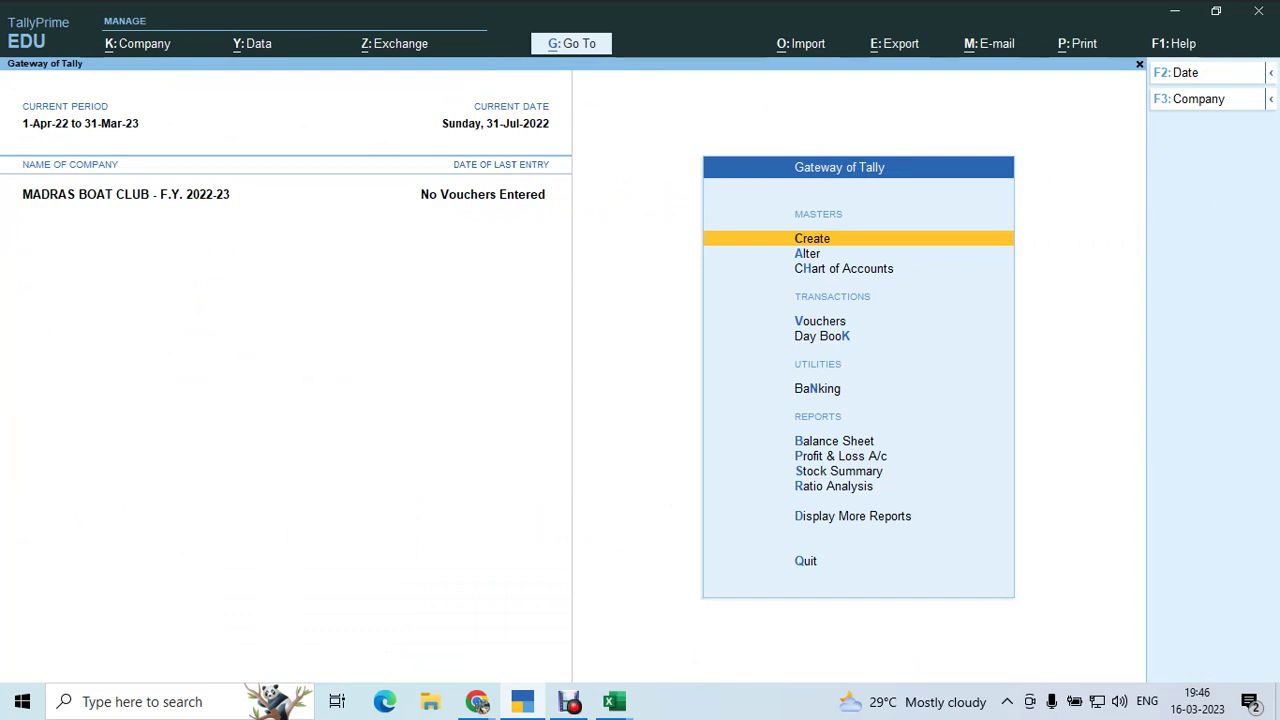
Review the company's accounting, inventory, taxation and payroll feature settings and accept them as they are
key(F11)
key(Return)
key(Return)
key(Return)
key(Return)
key(Return)
key(Return)
key(Return)
key(Return)
key(Return)
key(Return)
key(Return)
key(Return)
key(Return)
key(Return)
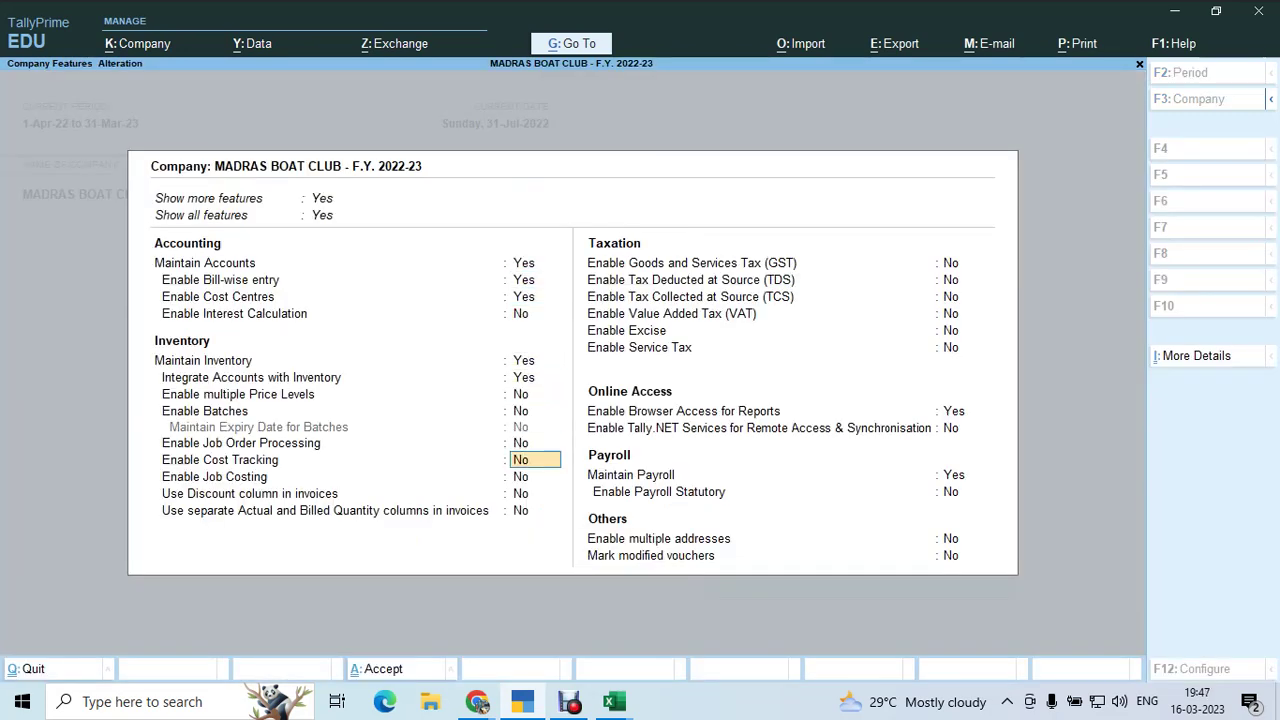
key(Return)
key(Return)
key(Return)
key(Return)
key(Return)
key(Return)
key(Return)
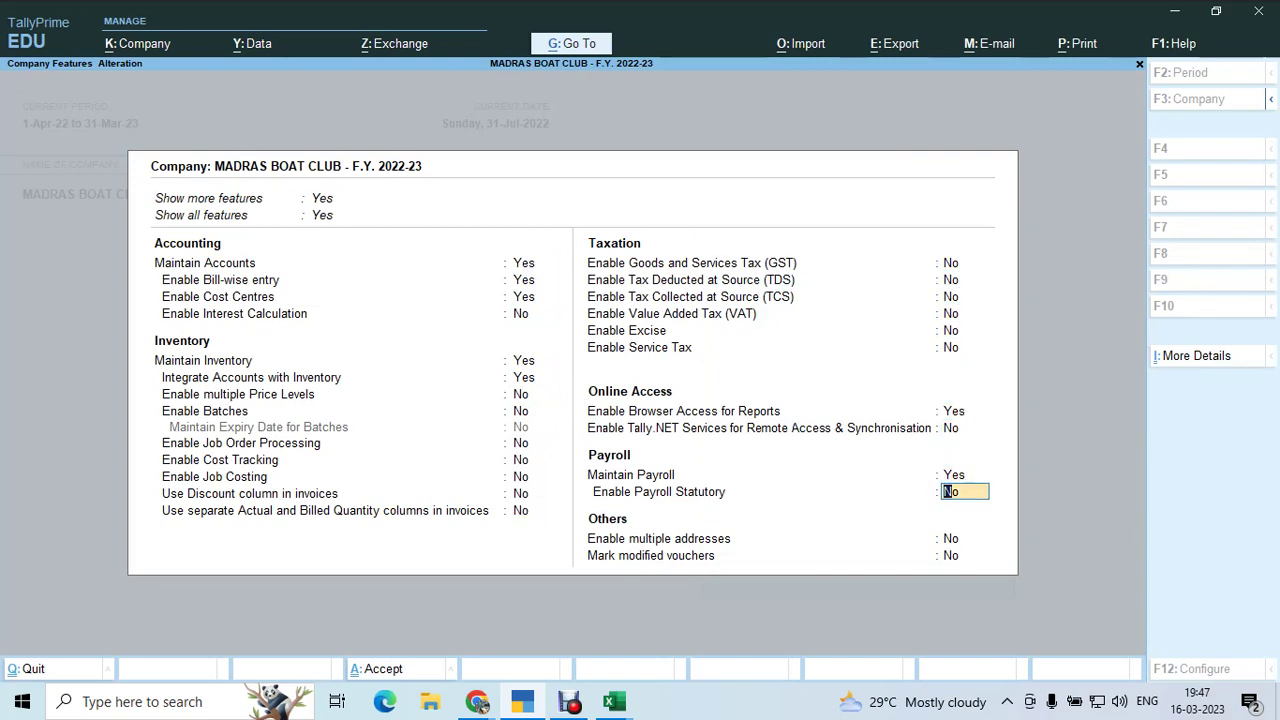
key(ctrl+a)
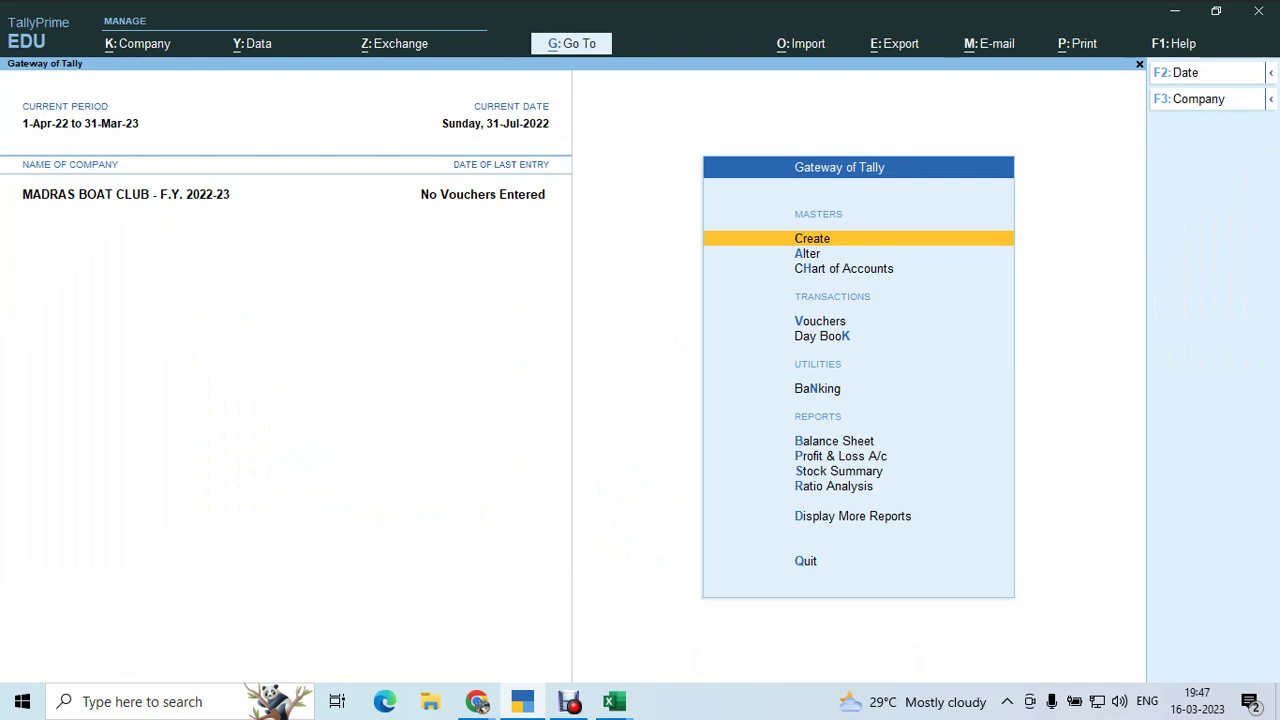
View the blank employee group creation form among the payroll masters and quit it
key(Return)
key(Down)
key(Down)
key(Down)
key(Down)
key(Down)
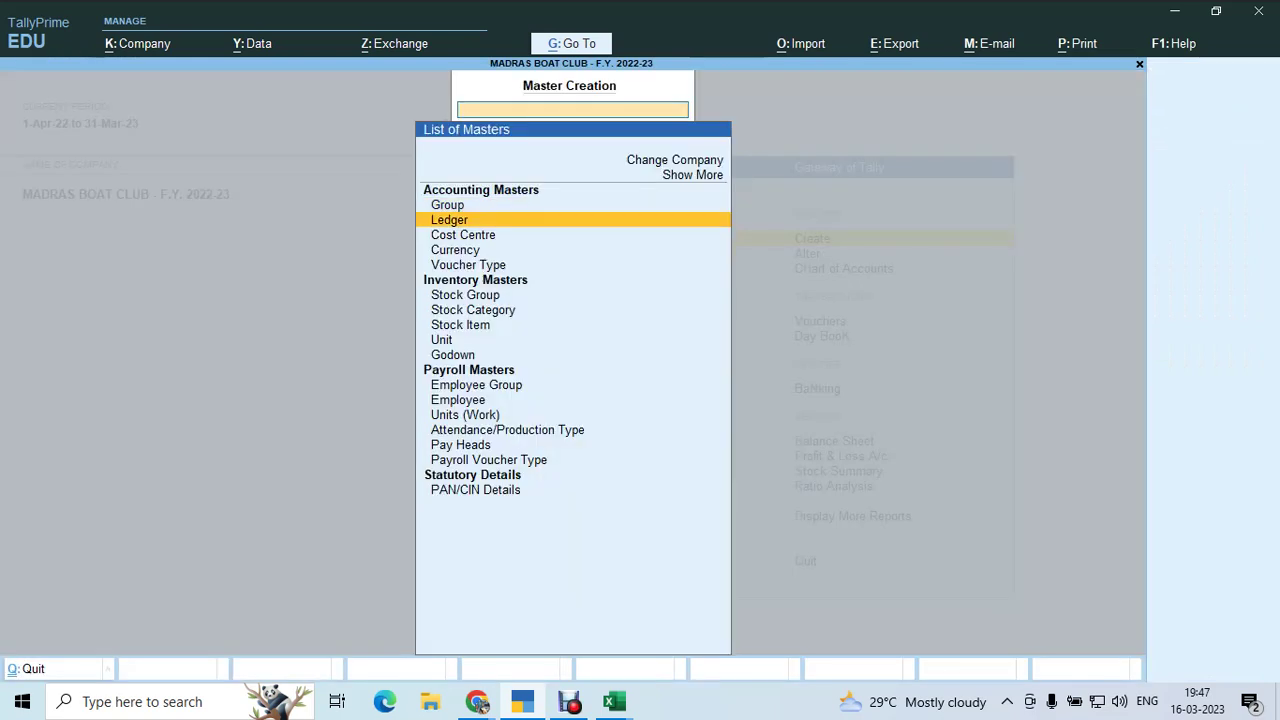
key(Down)
key(Down)
key(Down)
key(Down)
key(Down)
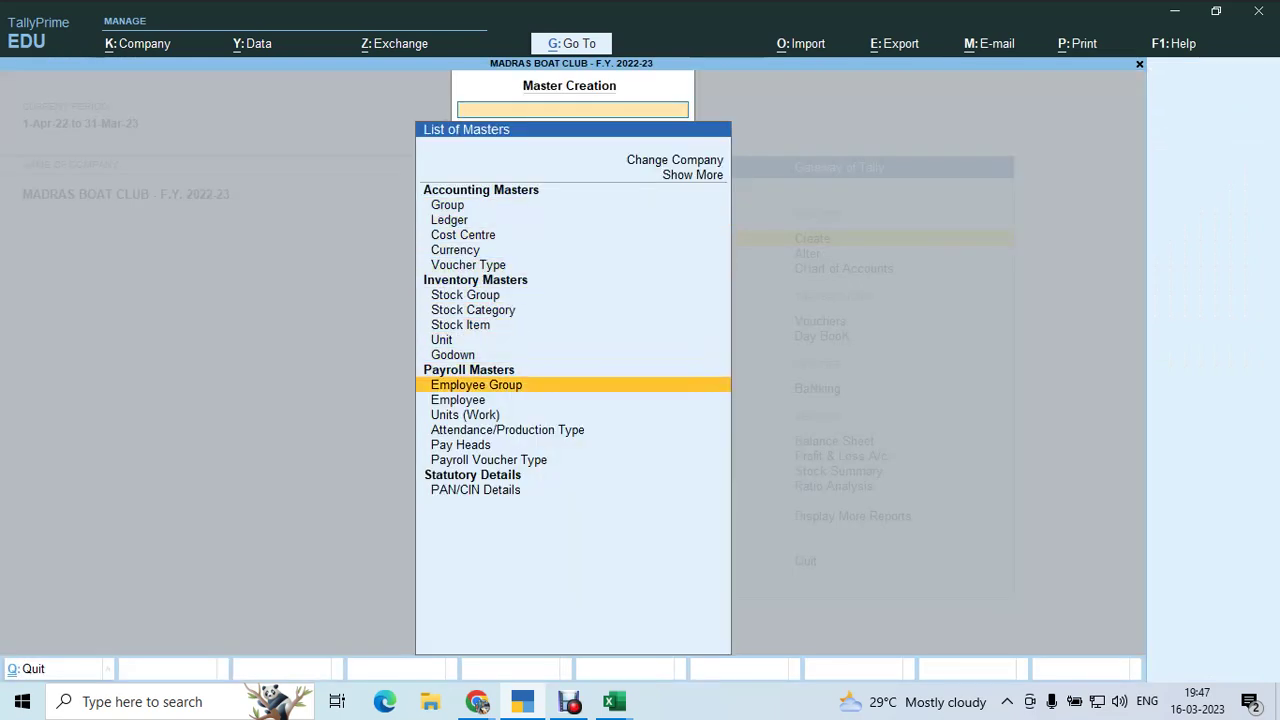
key(Return)
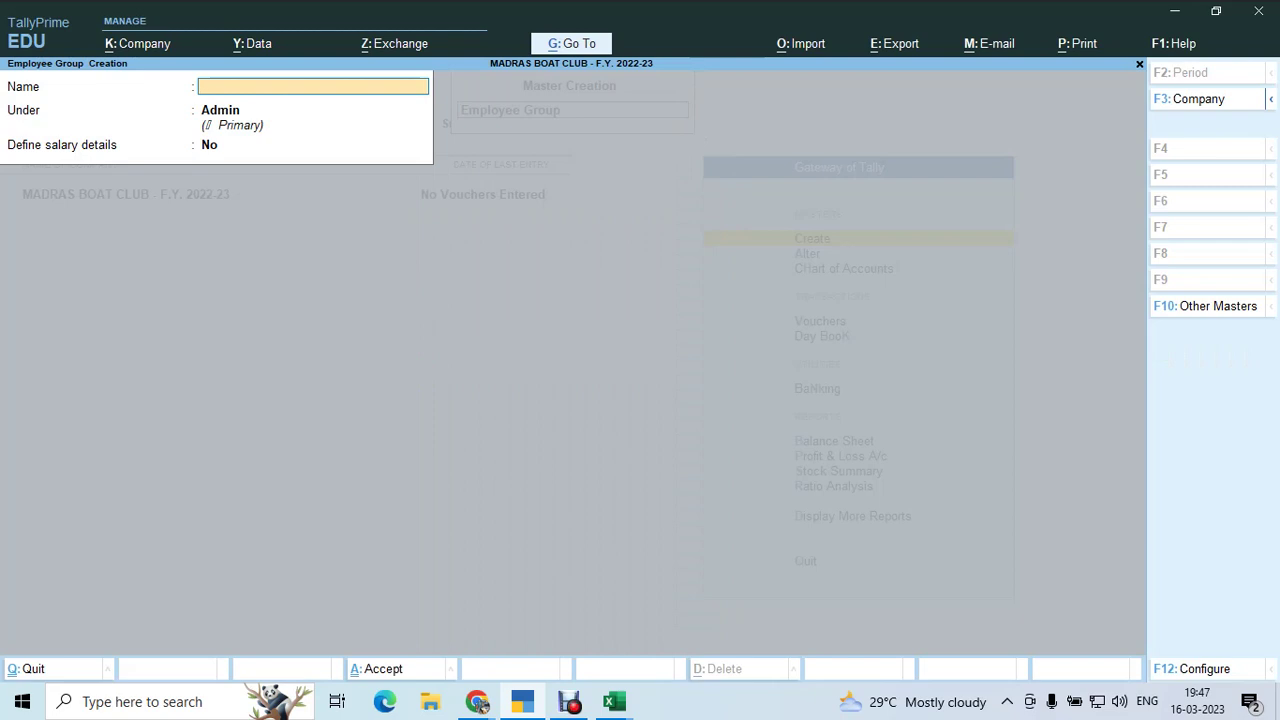
key(Escape)
key(y)
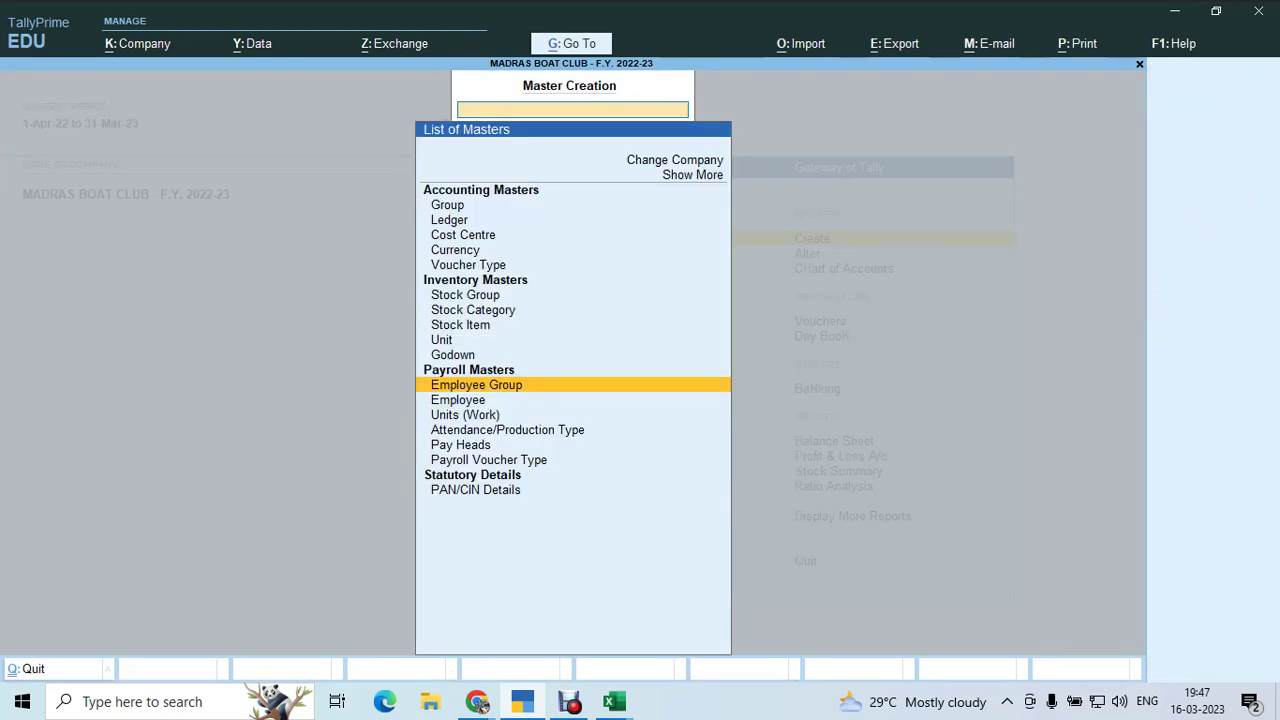
View the employee creation form and its list of employee groups, using the trial name As, and quit without saving
key(Down)
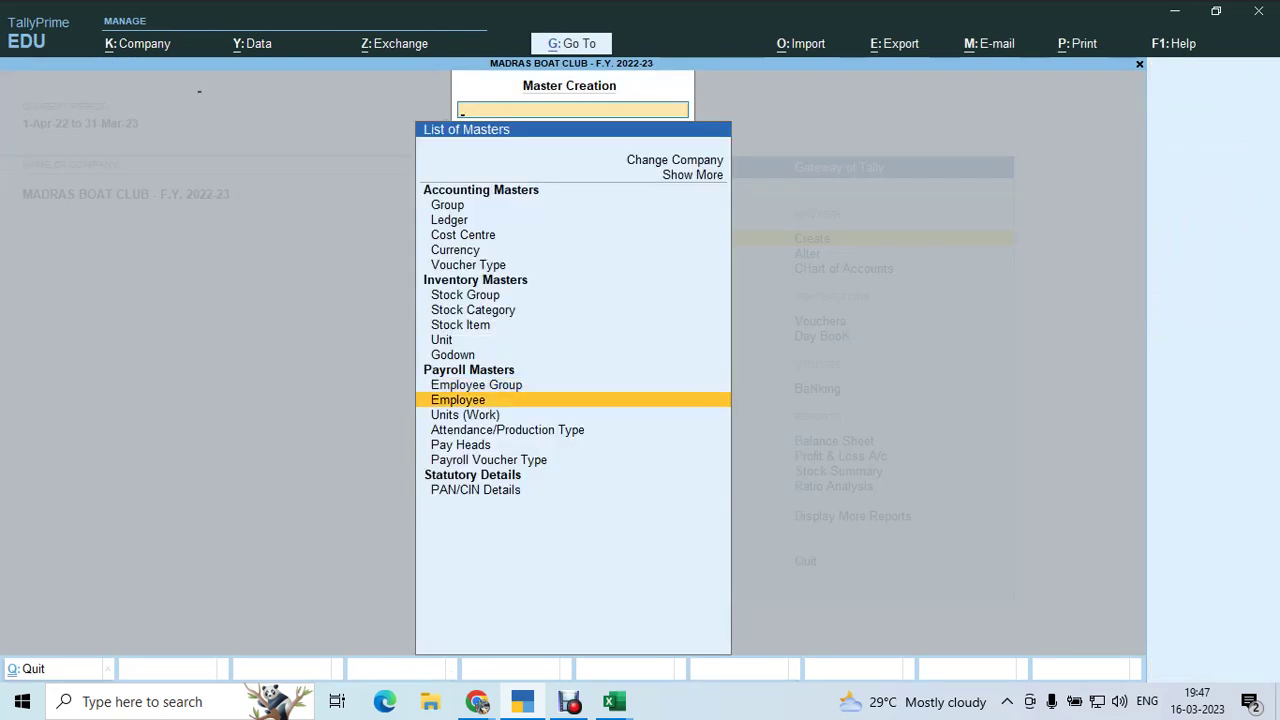
key(Return)
text(As)
key(Return)
key(Return)
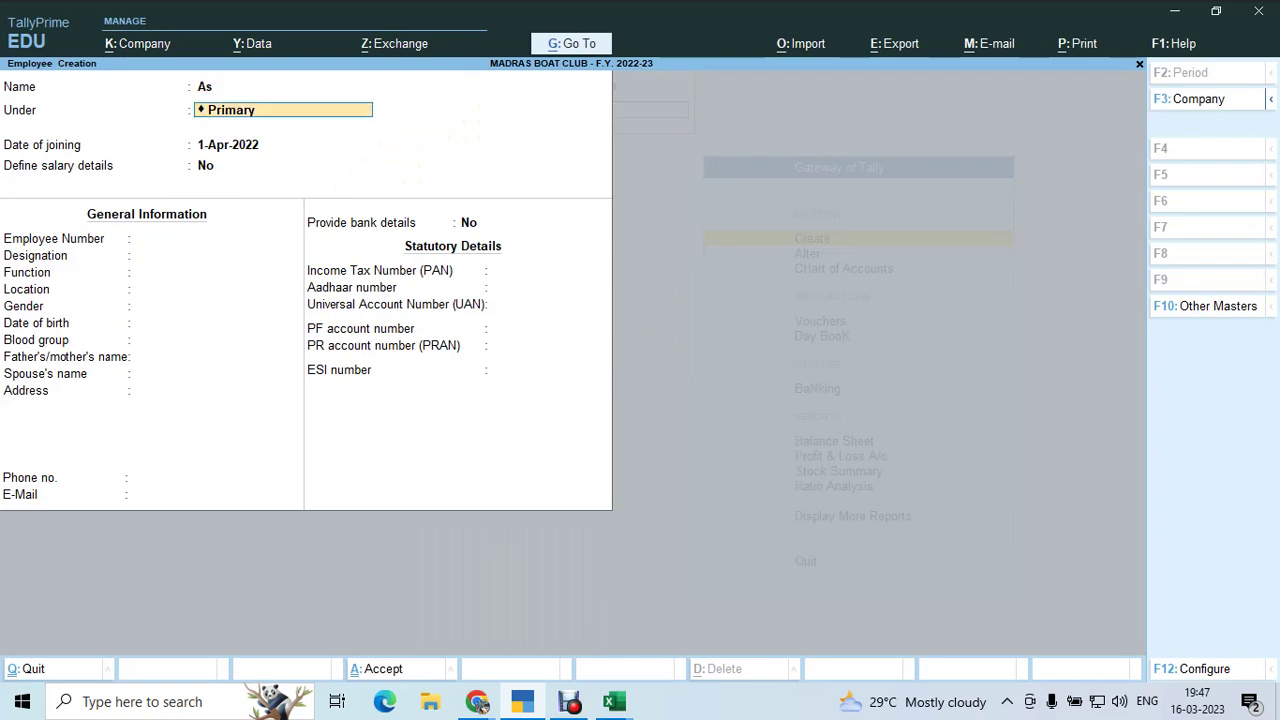
key(BackSpace)
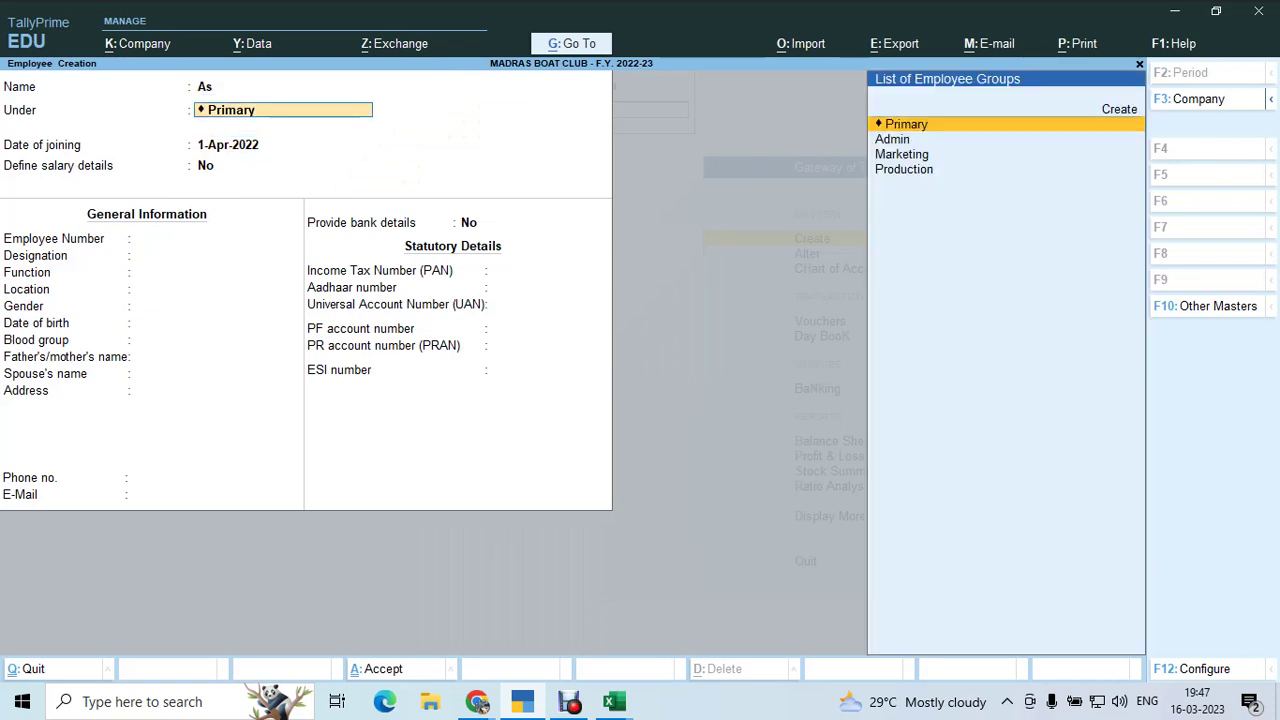
key(Return)
key(BackSpace)
key(Escape)
key(y)
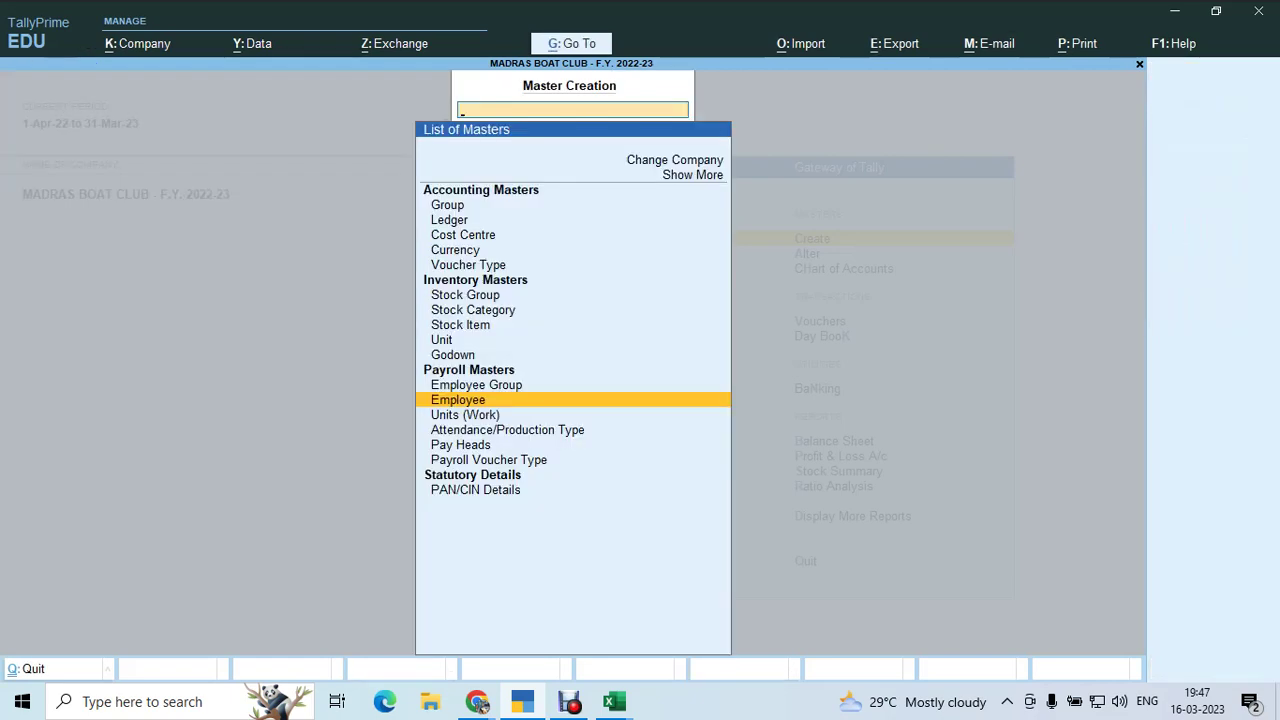
Try to create an attendance/production type named Present under Primary, and quit the form
key(Down)
key(Down)
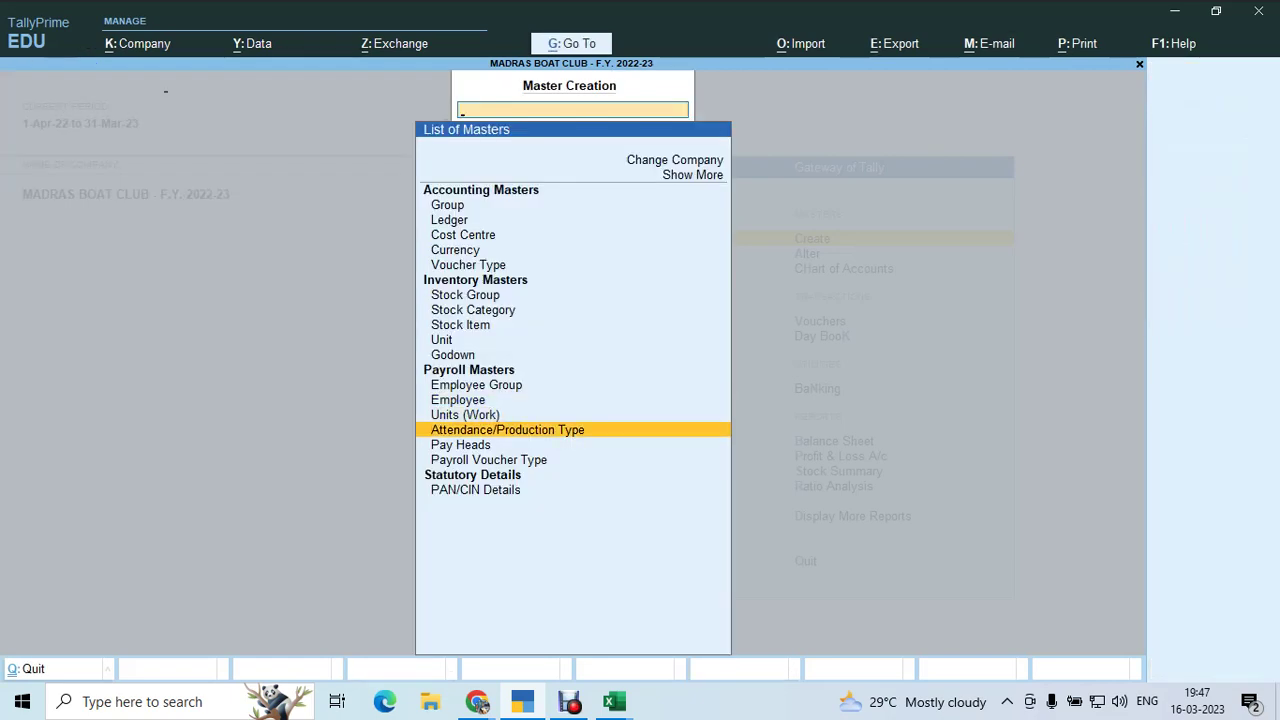
key(Return)
text(Presen)
key(Return)
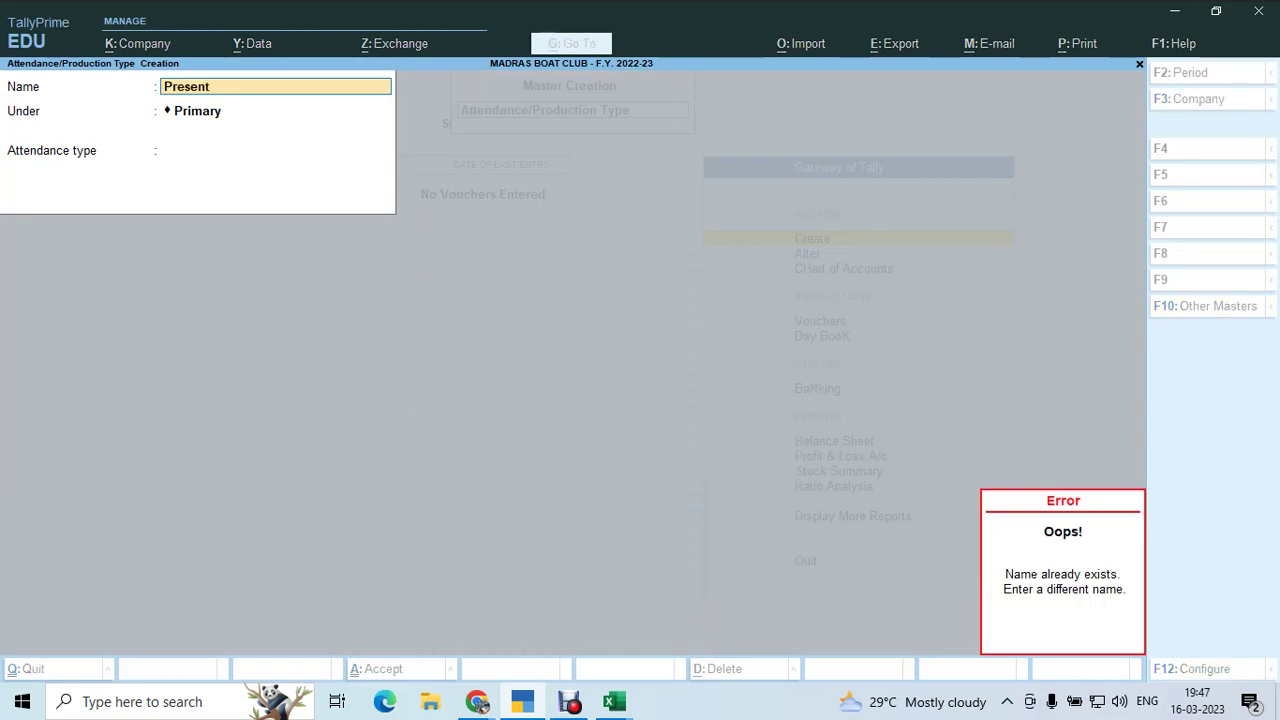
key(BackSpace)
key(Escape)
key(y)
View the blank pay head creation form and return to the Gateway of Tally
key(Down)
key(Return)
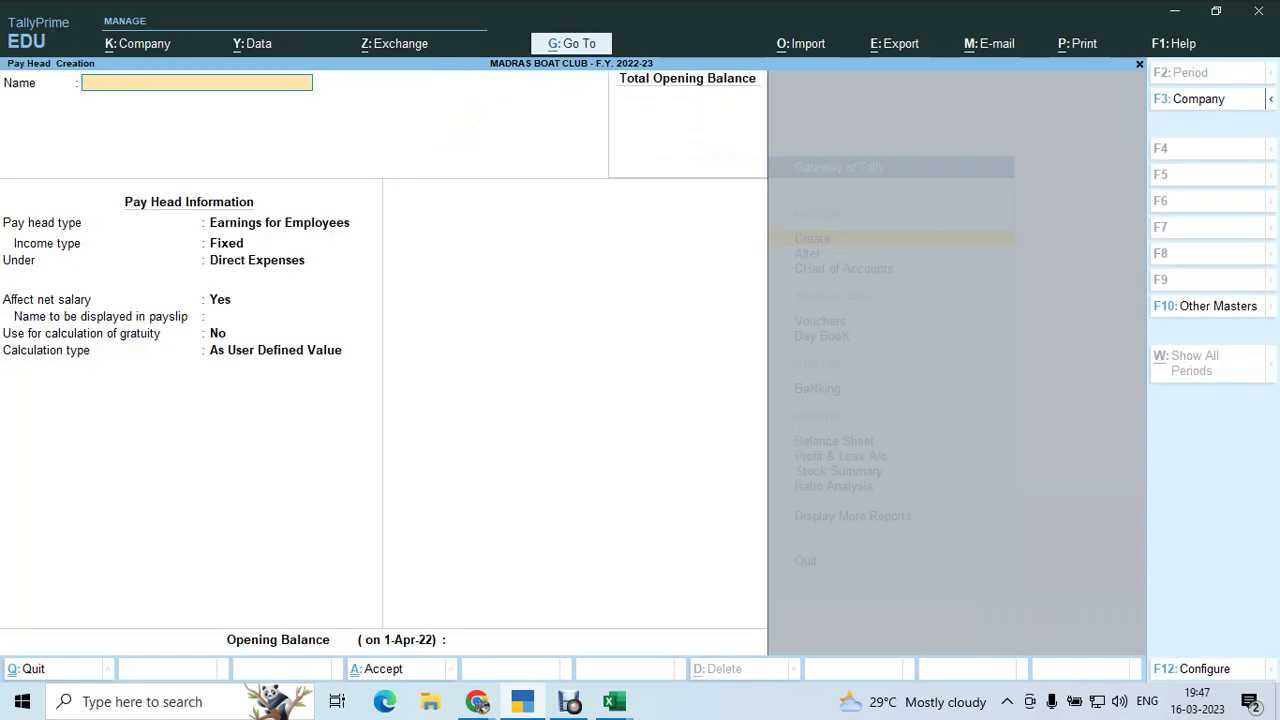
key(Escape)
key(y)
key(Escape)
key(n)
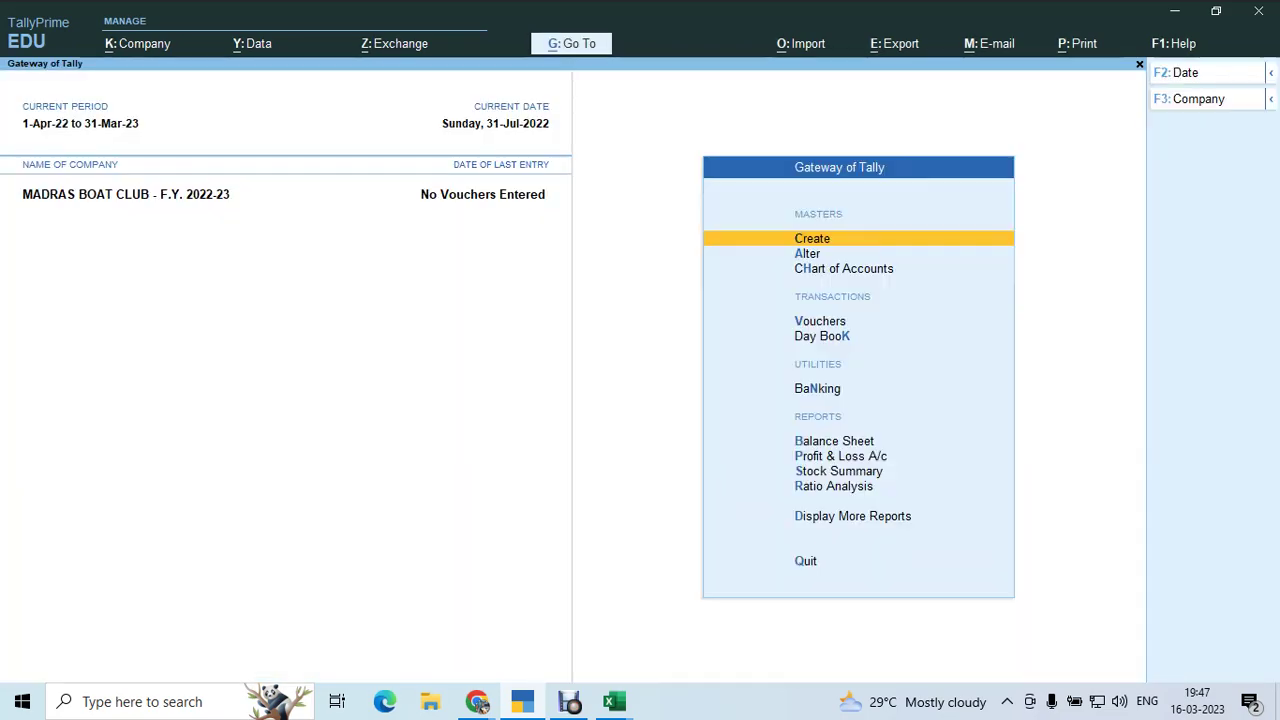
Open the list of existing pay heads for alteration and look through its entries
key(Down)
key(Return)
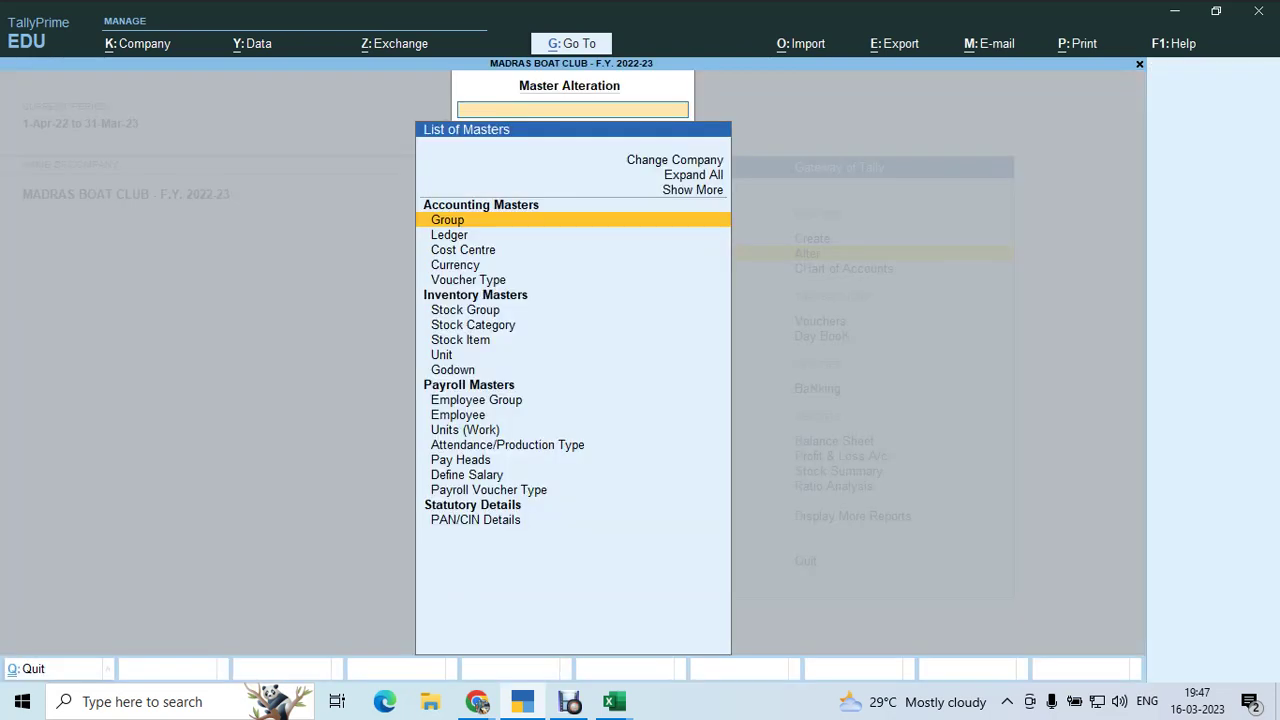
key(Down)
key(Down)
key(Down)
key(Down)
key(Down)
key(Down)
key(Down)
key(Down)
key(Down)
key(Down)
key(Down)
key(Down)
key(Down)
key(Down)
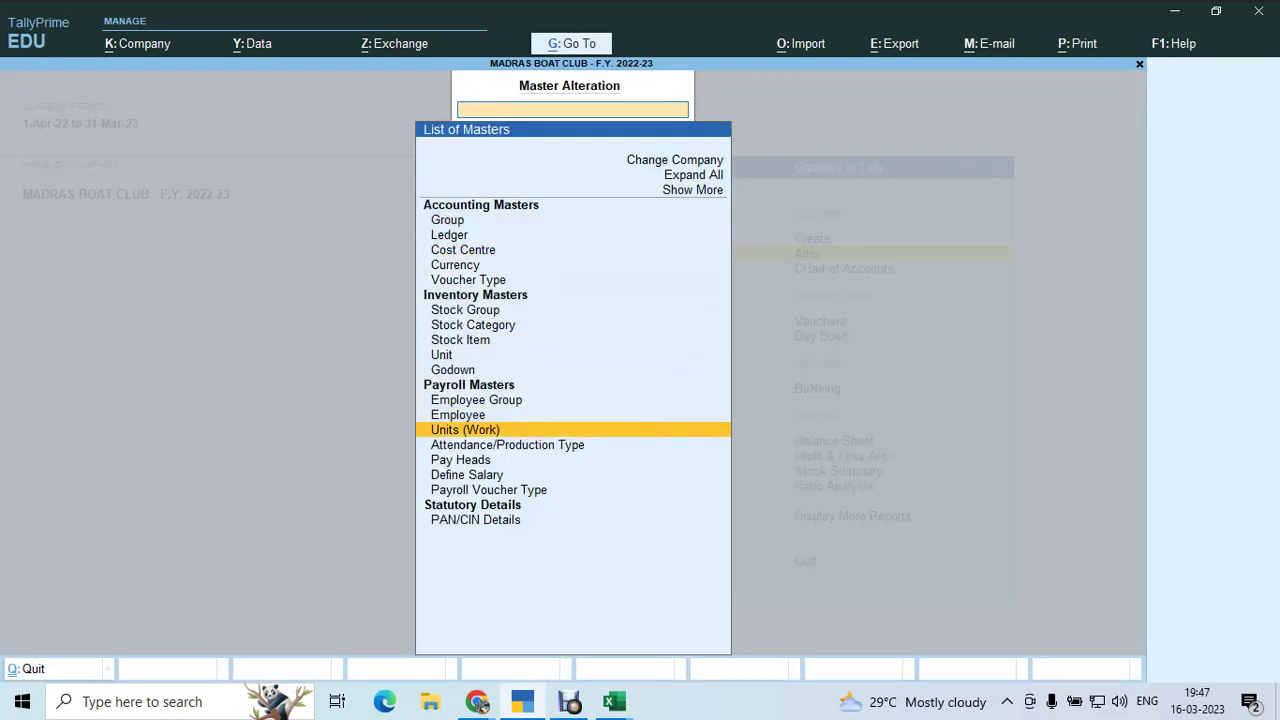
key(Return)
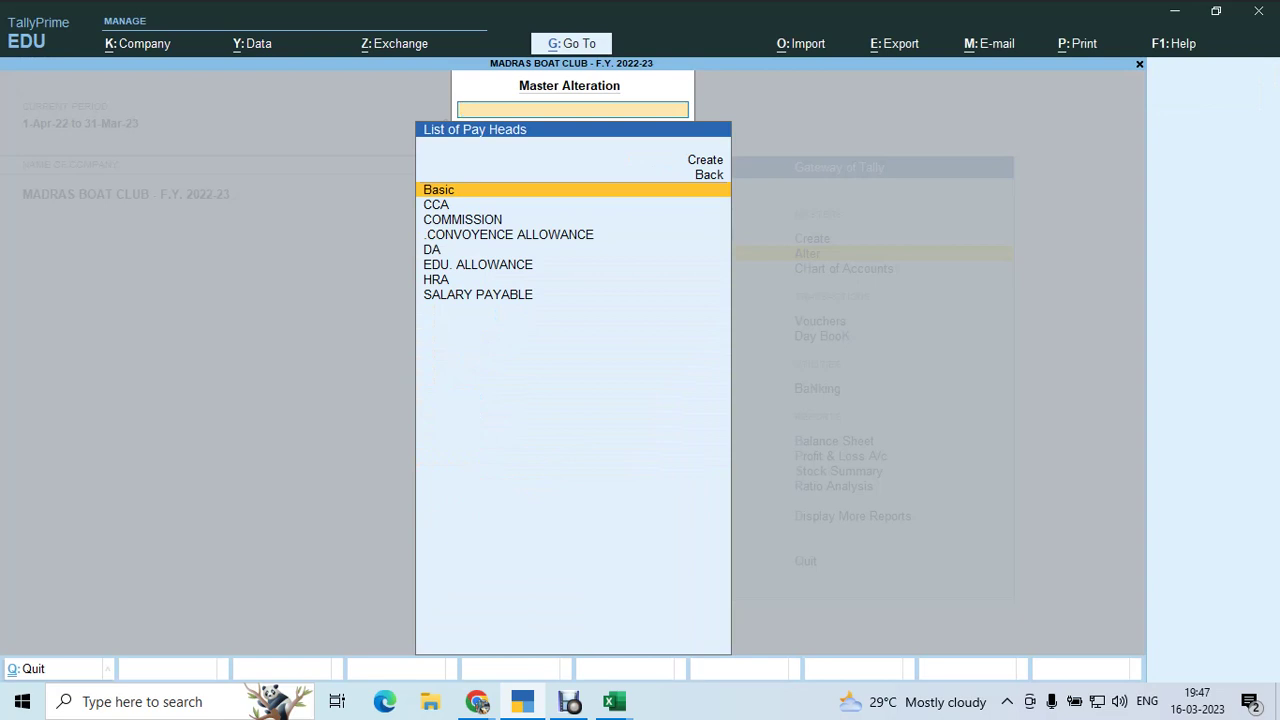
key(Down)
key(Down)
key(Down)
key(Down)
key(Down)
key(Down)
key(Down)
key(Up)
key(Up)
key(Up)
key(Up)
key(Up)
key(Up)
key(Up)
Review the Basic pay head's settings from pay head type to calculation period, and quit without saving
key(Return)
key(Return)
key(Return)
key(Return)
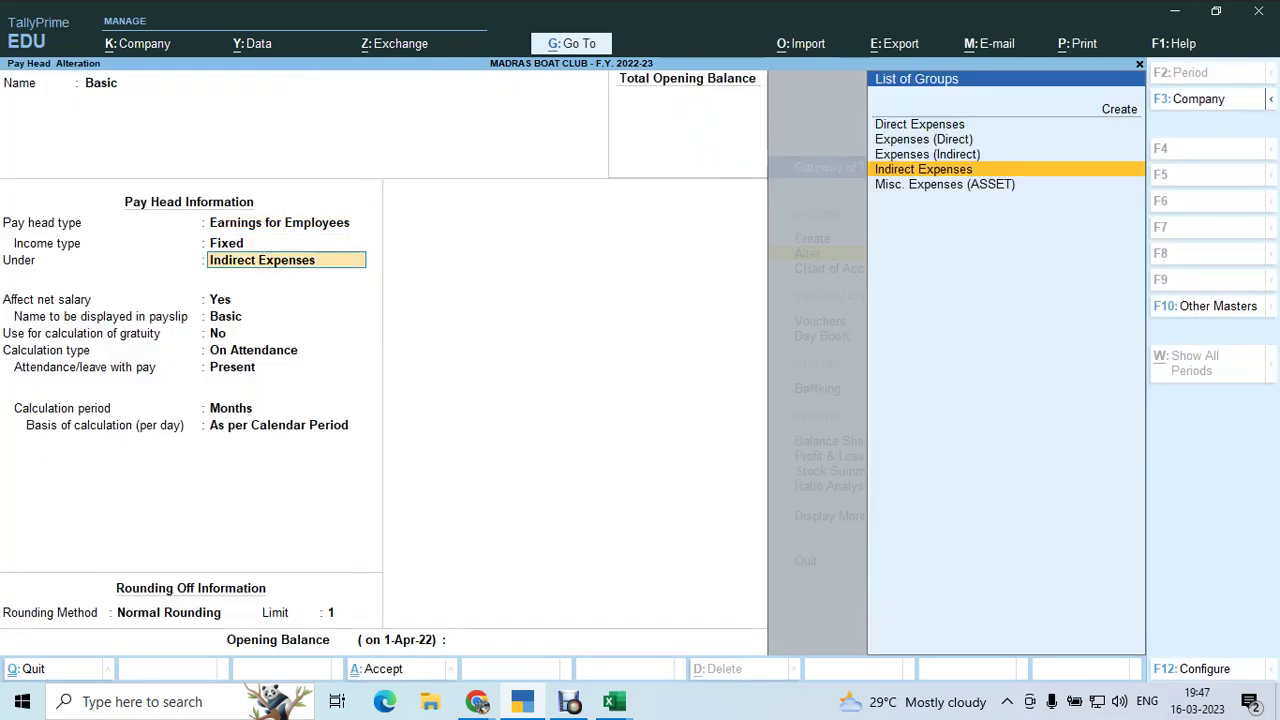
key(Return)
key(Return)
key(Return)
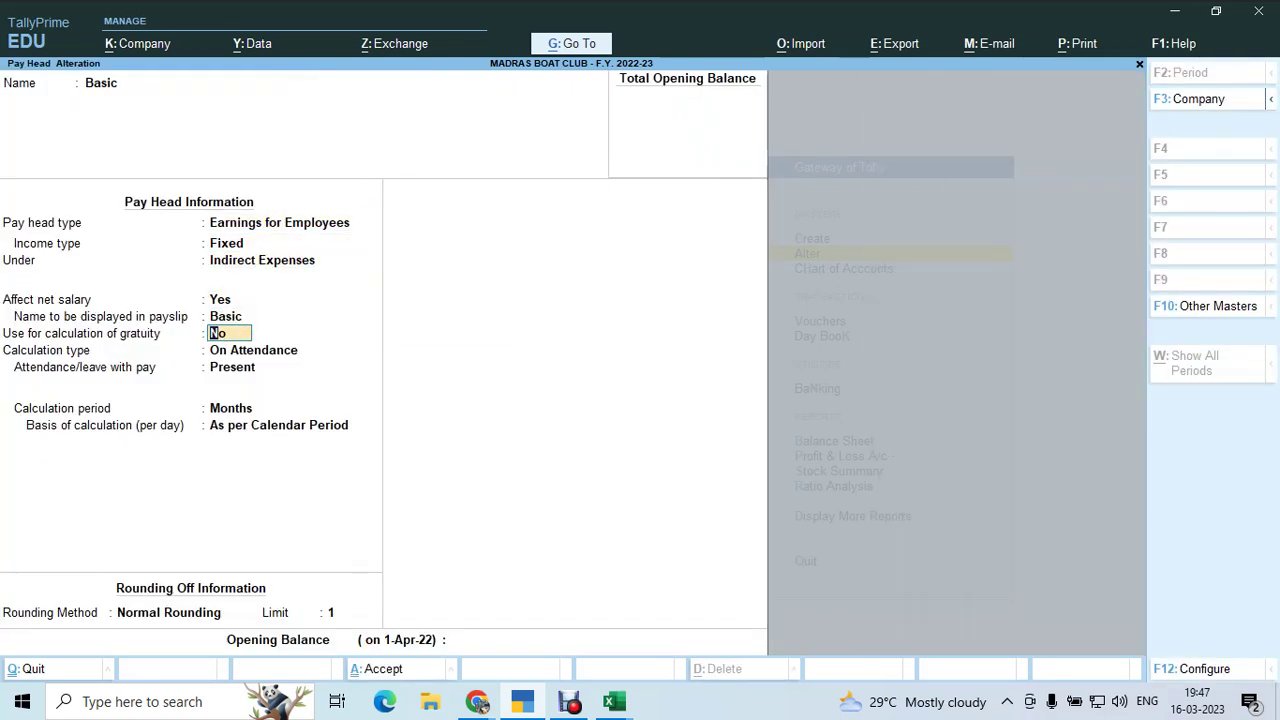
key(Return)
key(Return)
key(Return)
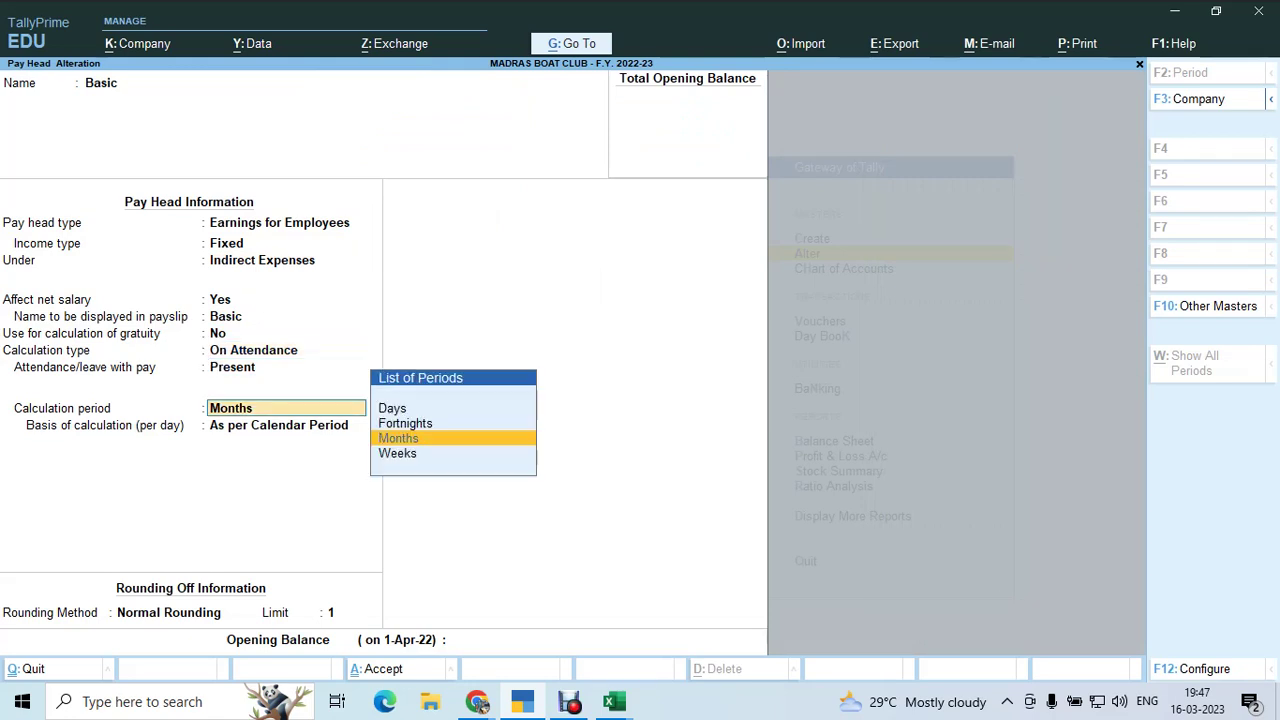
key(Escape)
key(Escape)
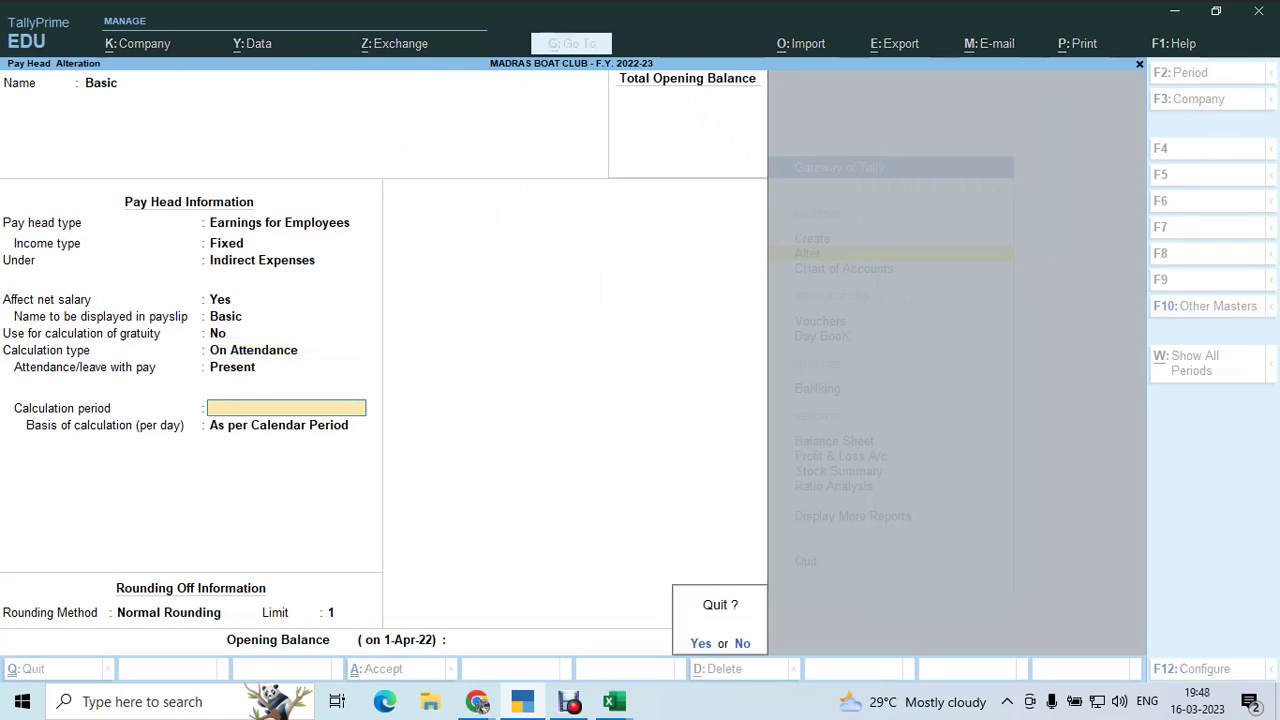
key(y)
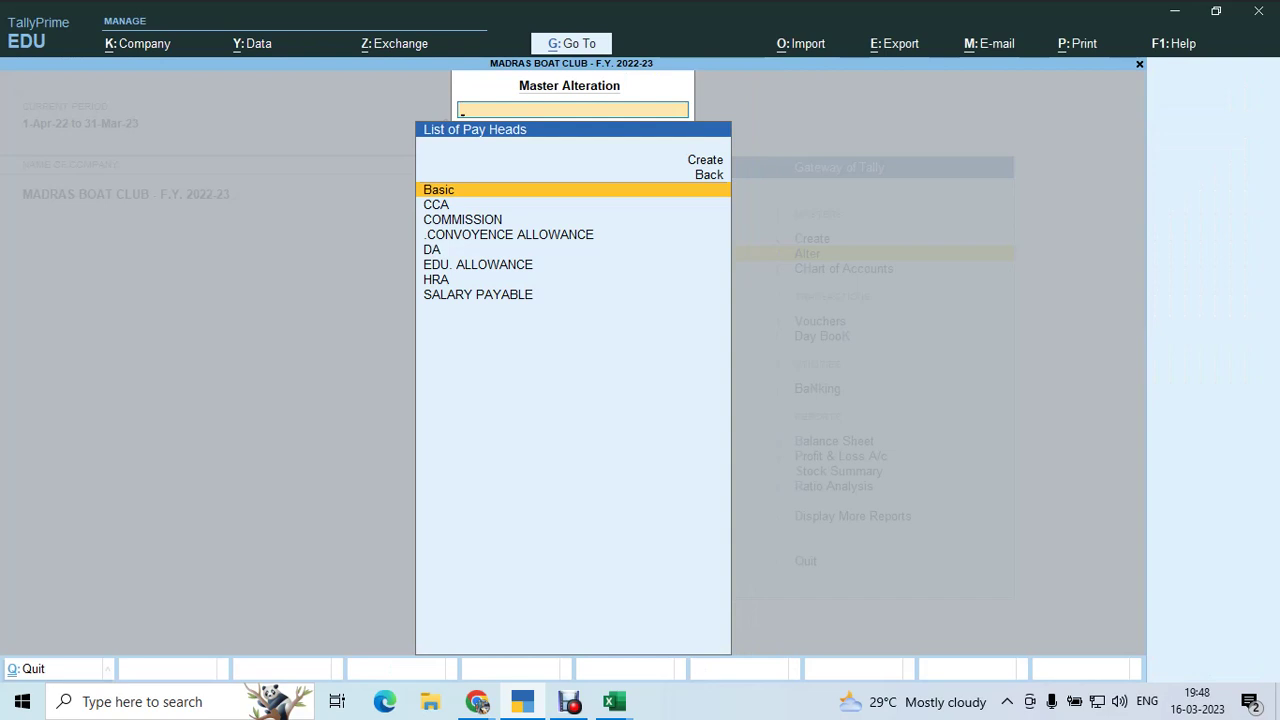
Review the DA pay head's income type and computation information, and quit without saving
text(da)
key(Return)
key(Return)
key(Return)
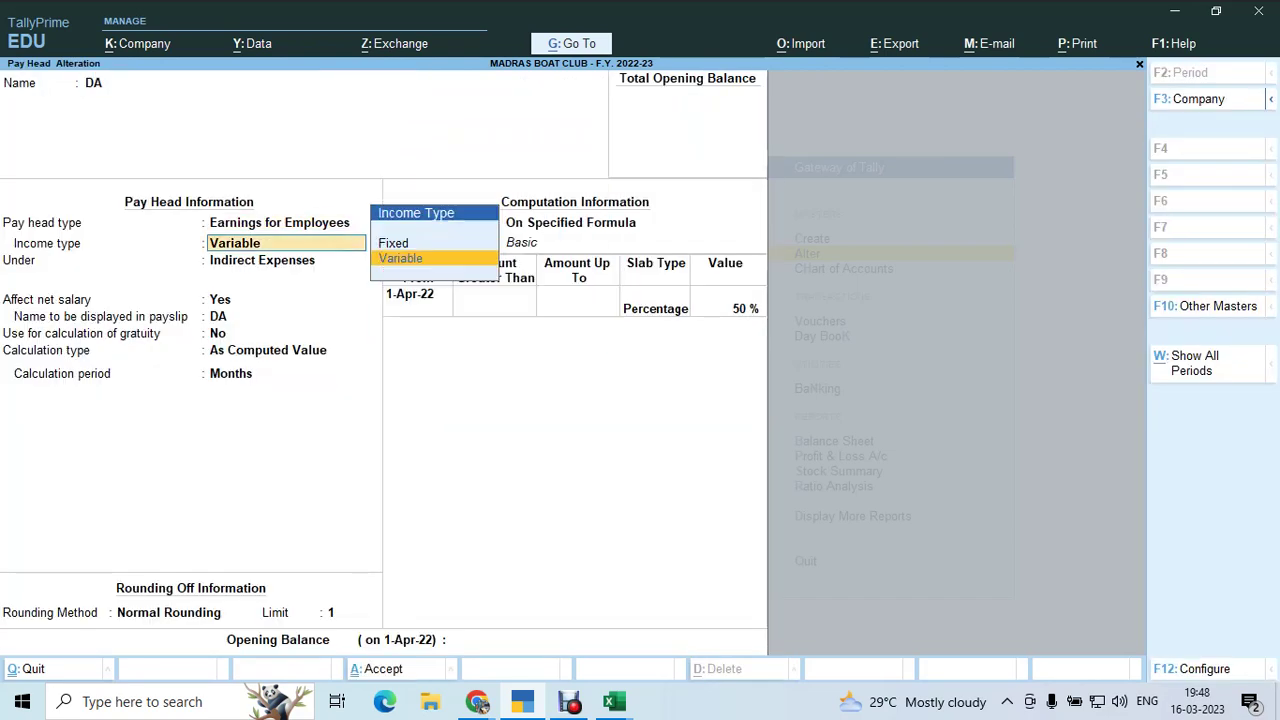
key(Escape)
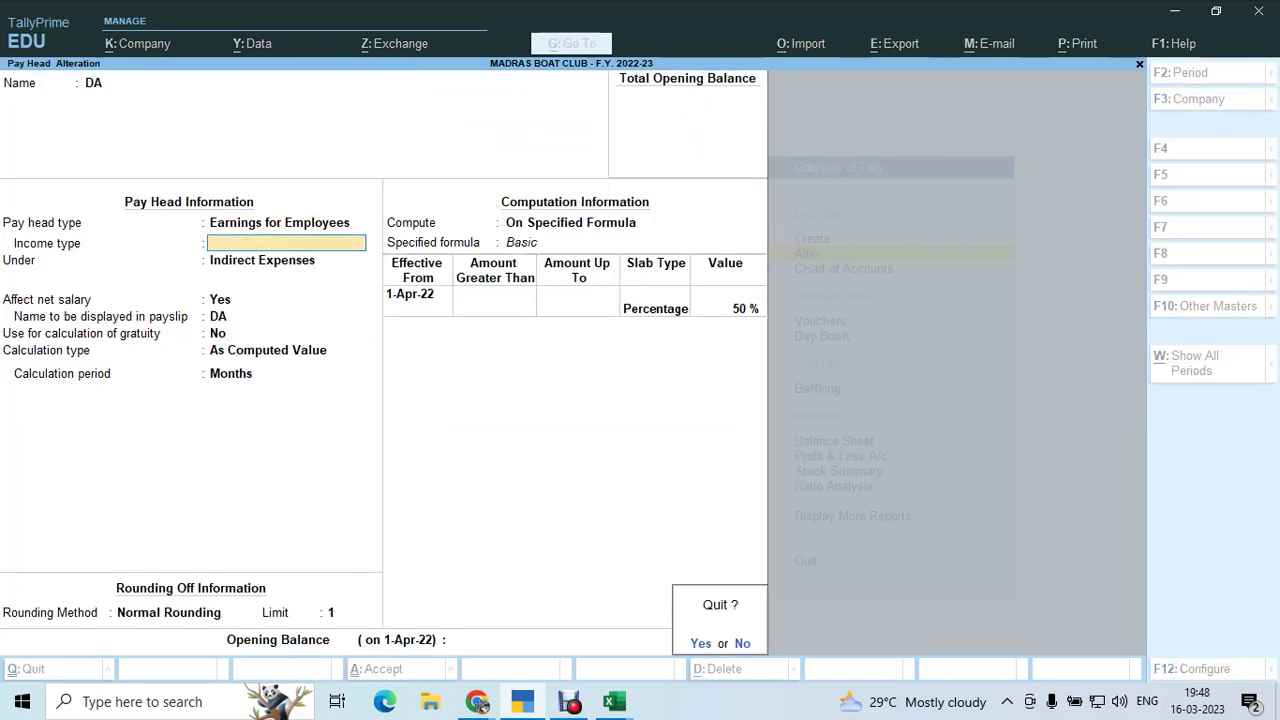
key(y)
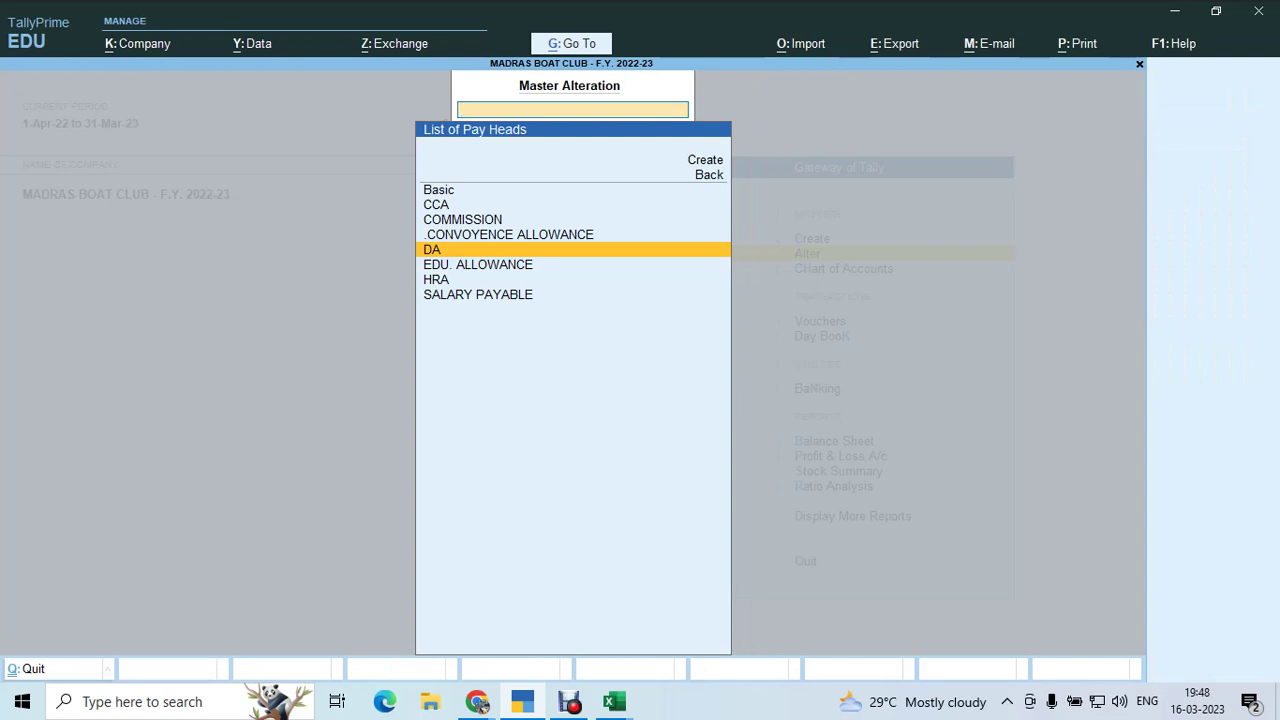
text(H)
key(BackSpace)
key(BackSpace)
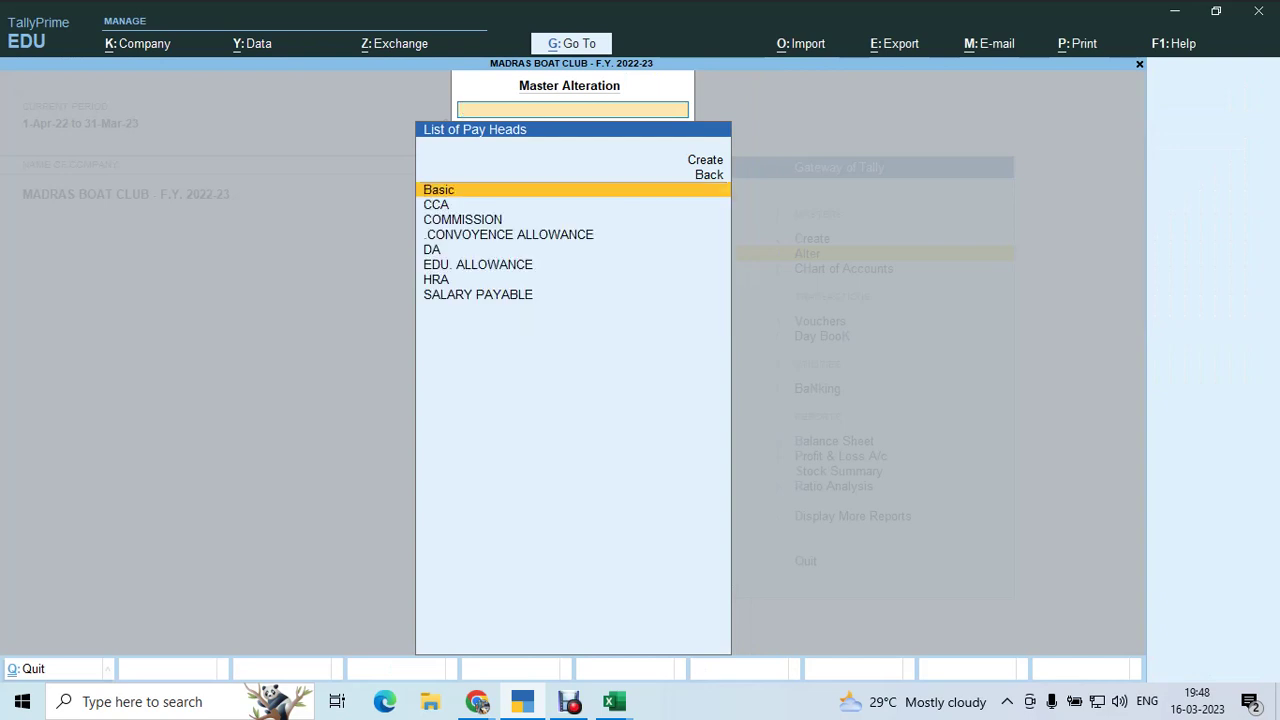
Switch to the Google Meet call in Chrome and admit all participants waiting to join
key(alt+Tab)
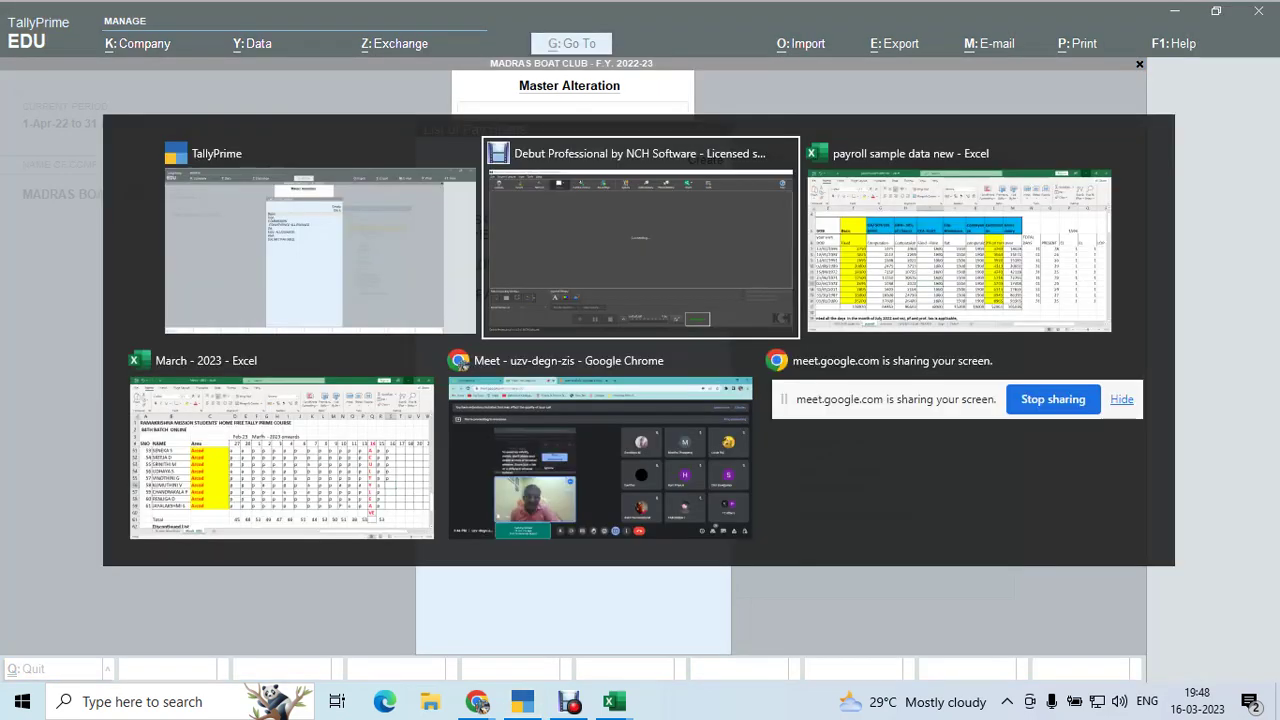
key(alt+Tab)
key(alt+Tab)
key(alt+Tab)
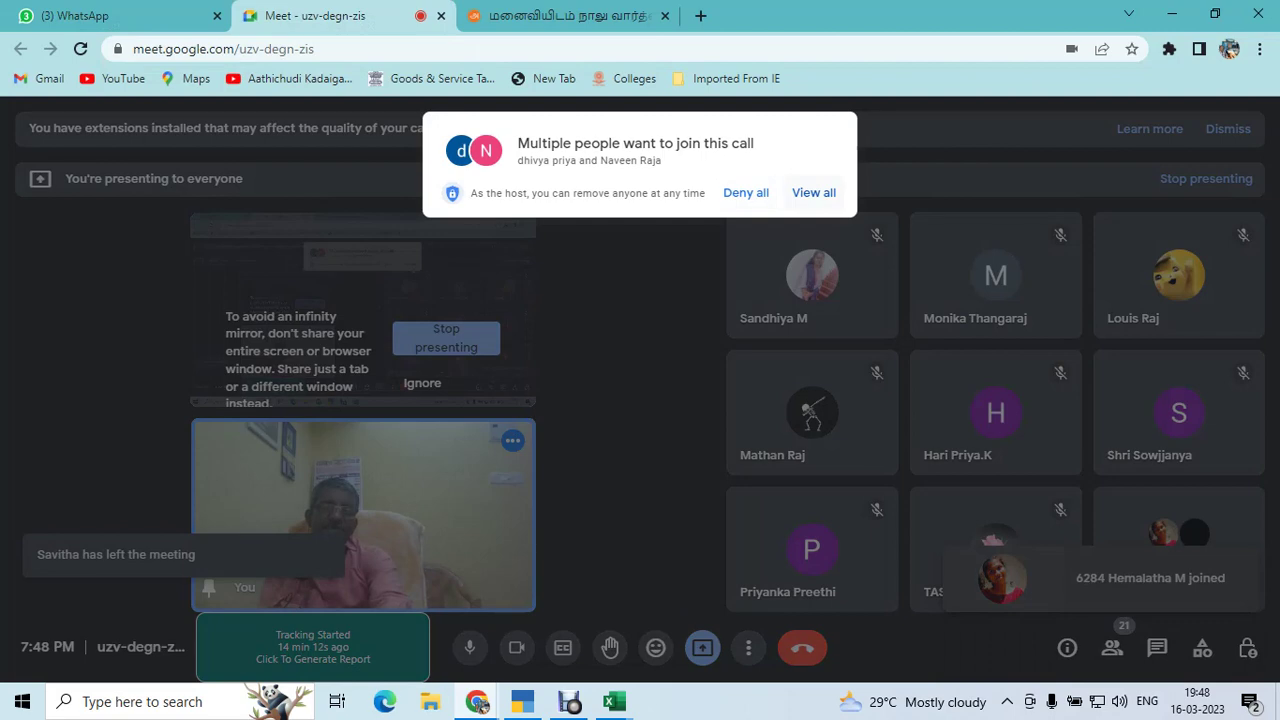
click(814, 192)
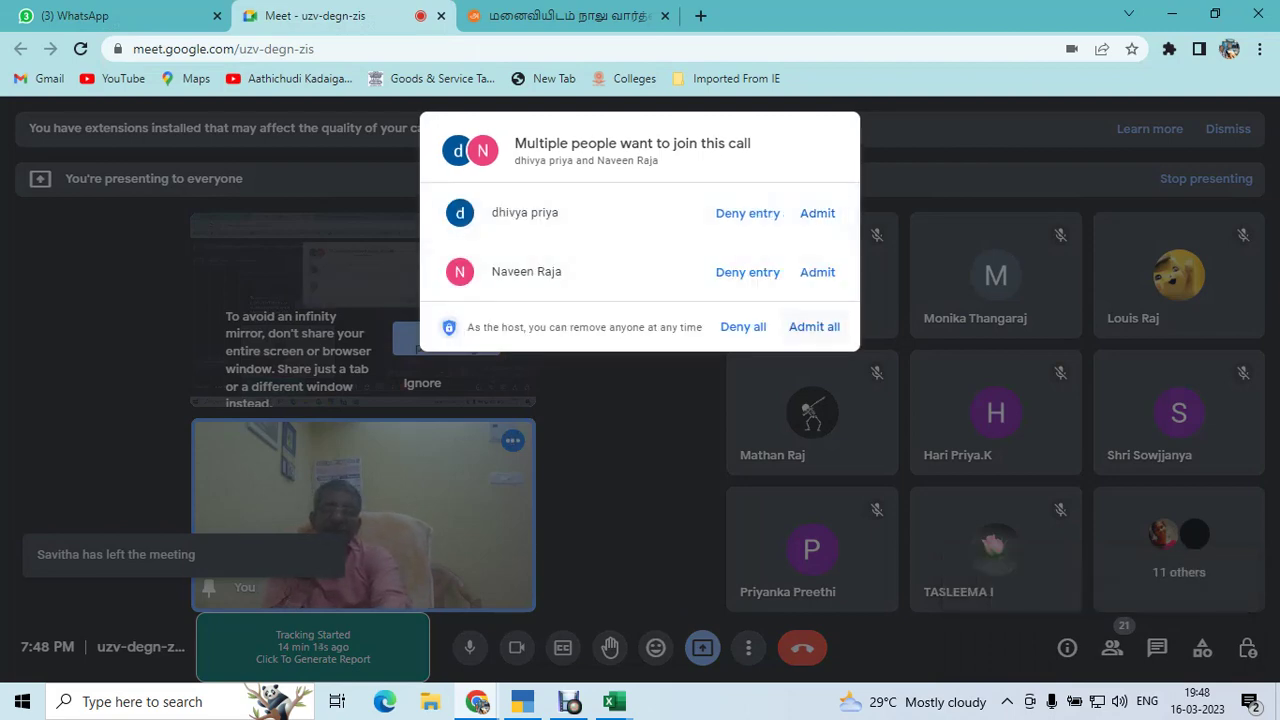
click(814, 326)
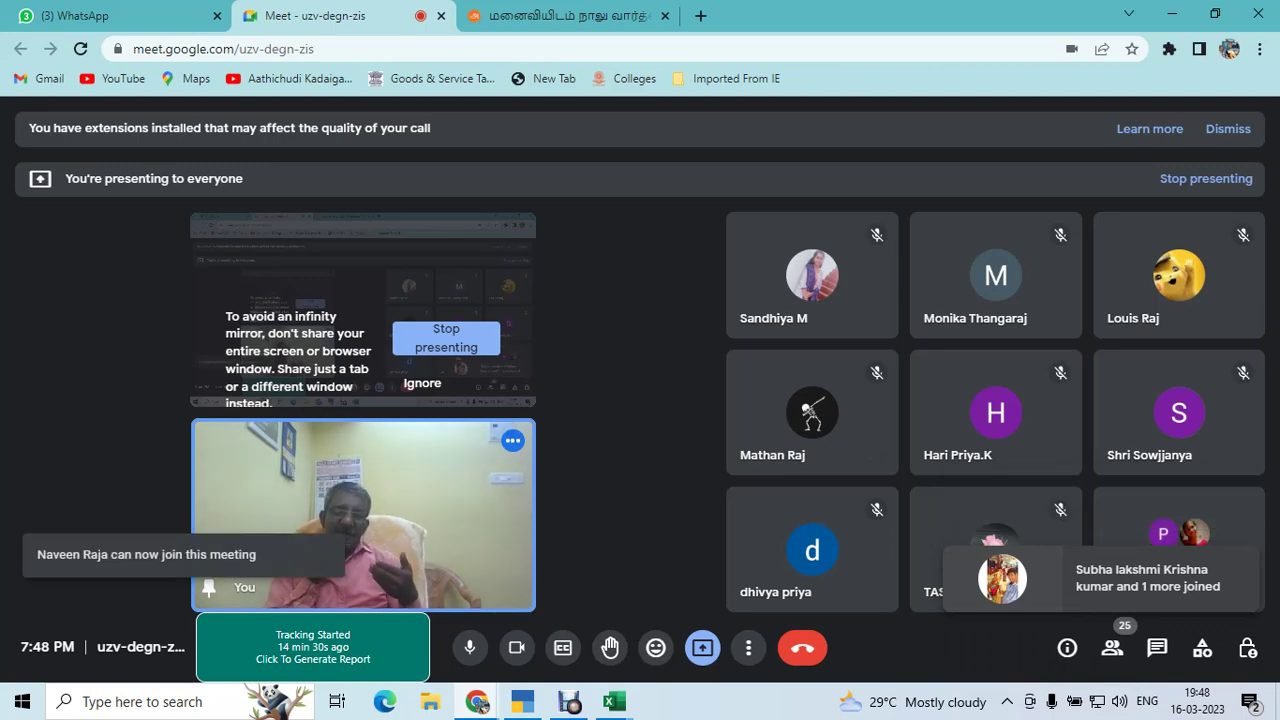
Switch to the payroll sample data workbook in Excel and examine the salary component headings and their calculation notes on the payroll sheet
key(alt+Tab)
key(alt+Tab)
key(alt+Tab)
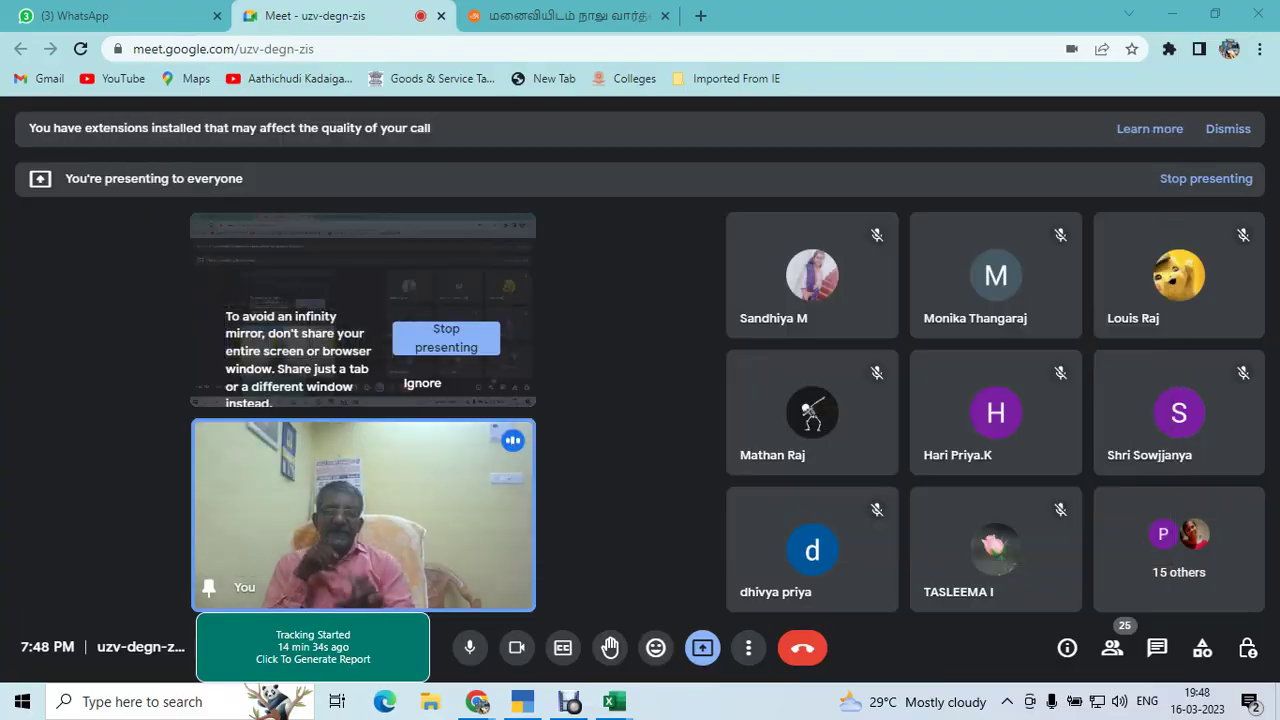
key(Up)
key(Up)
key(Up)
key(Up)
key(Up)
key(Up)
key(Up)
key(Up)
key(Down)
key(Down)
key(Down)
key(Up)
key(Up)
key(Up)
key(Up)
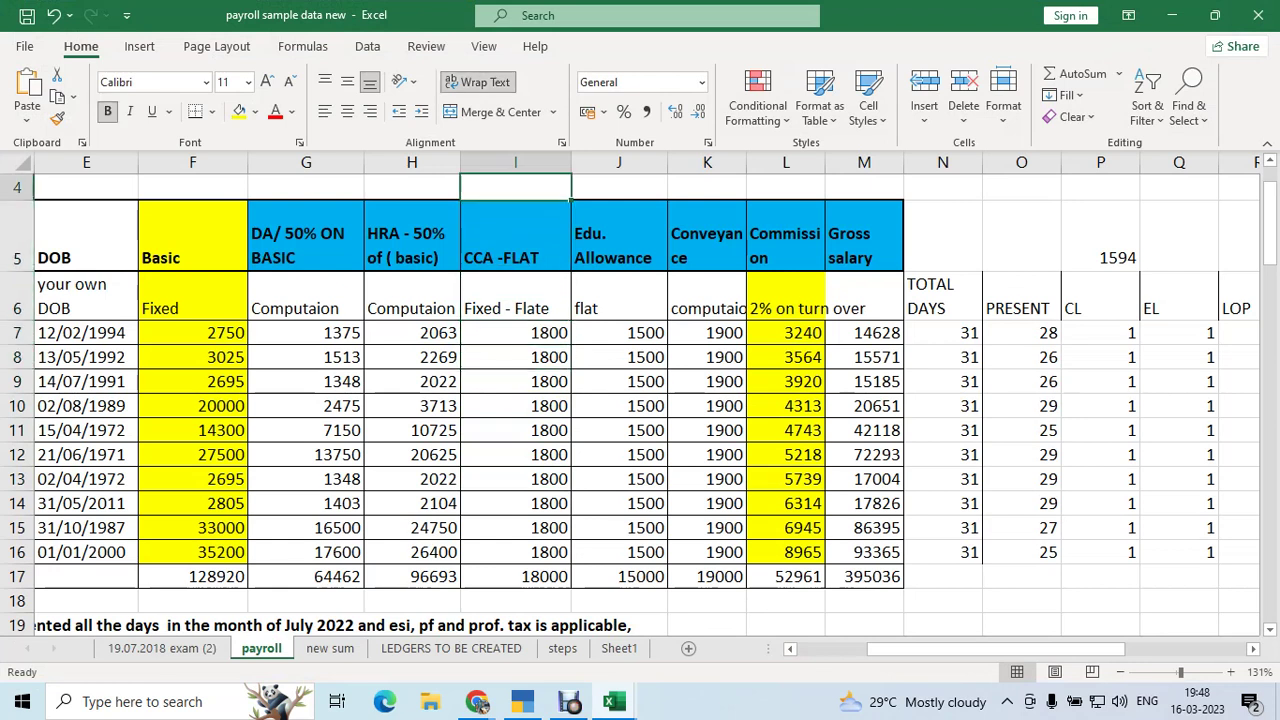
Examine the CCA, education allowance and conveyance columns with their calculation types and amounts
key(Down)
key(Down)
key(Right)
key(Down)
key(Up)
key(Up)
key(Right)
key(Down)
key(Down)
key(Down)
key(Down)
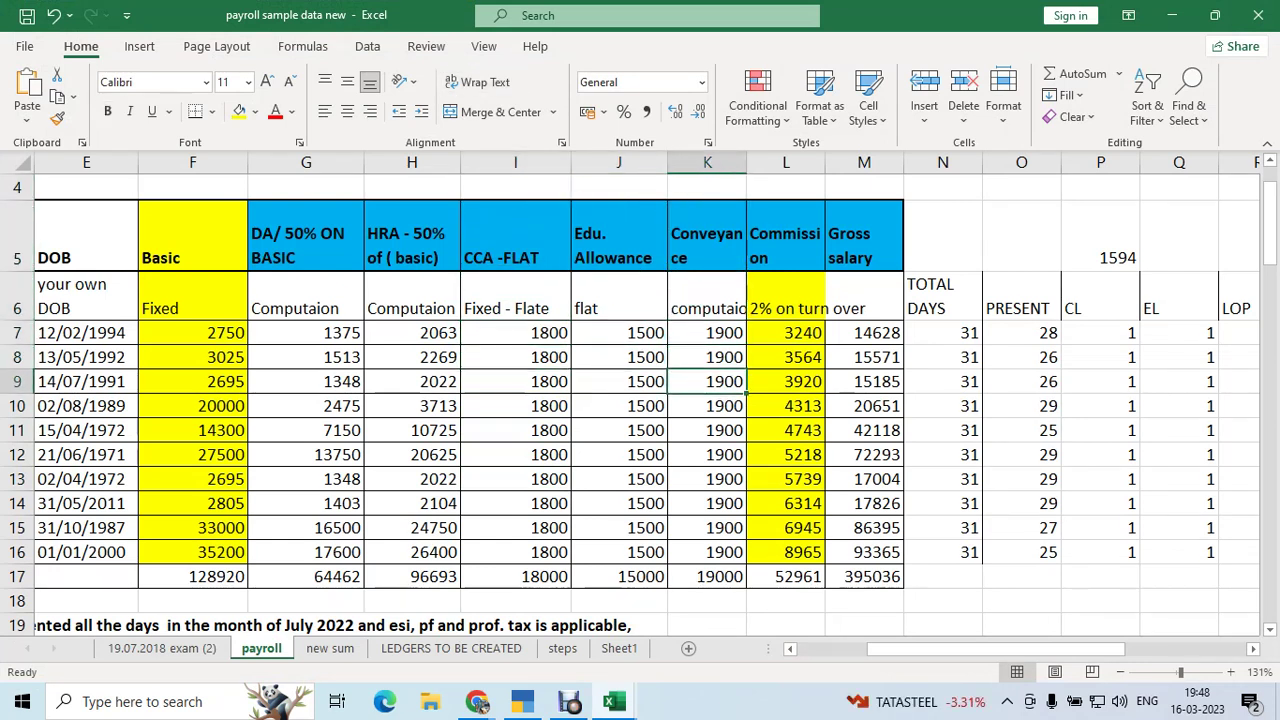
Switch to TallyPrime, open the CCA pay head for alteration and review its settings down to the calculation type
key(alt+Tab)
key(alt+Tab)
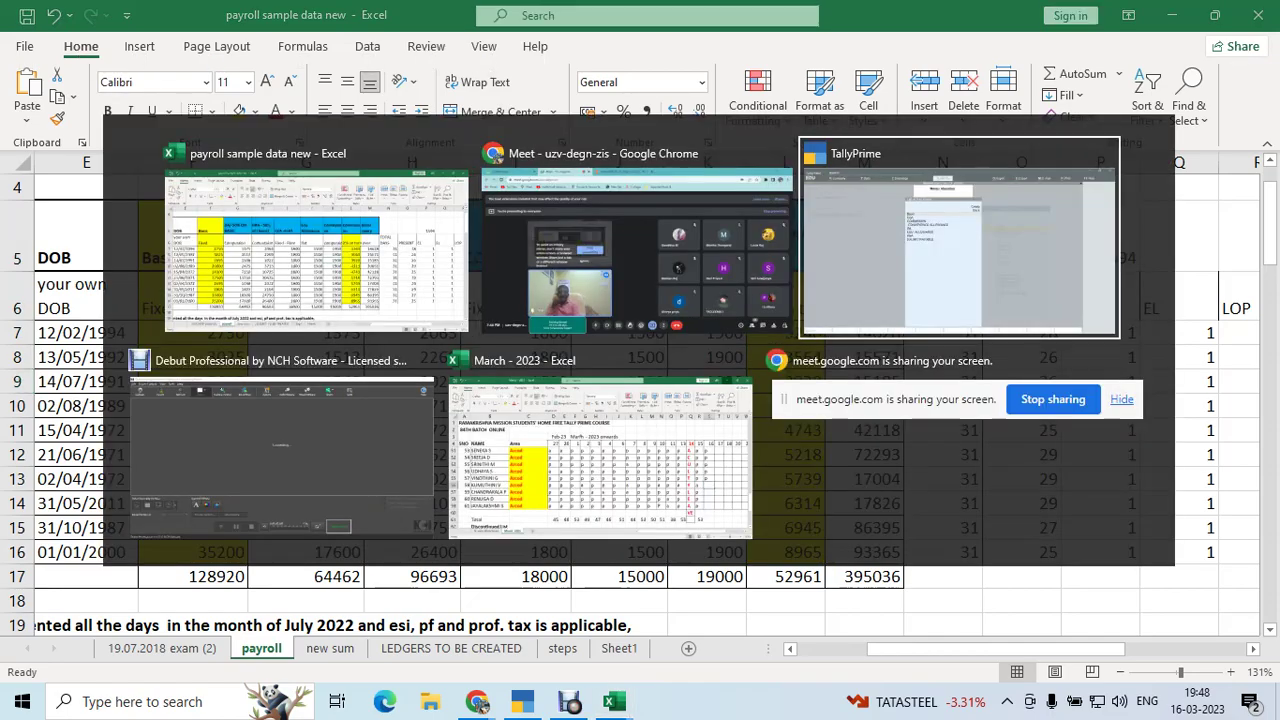
key(Down)
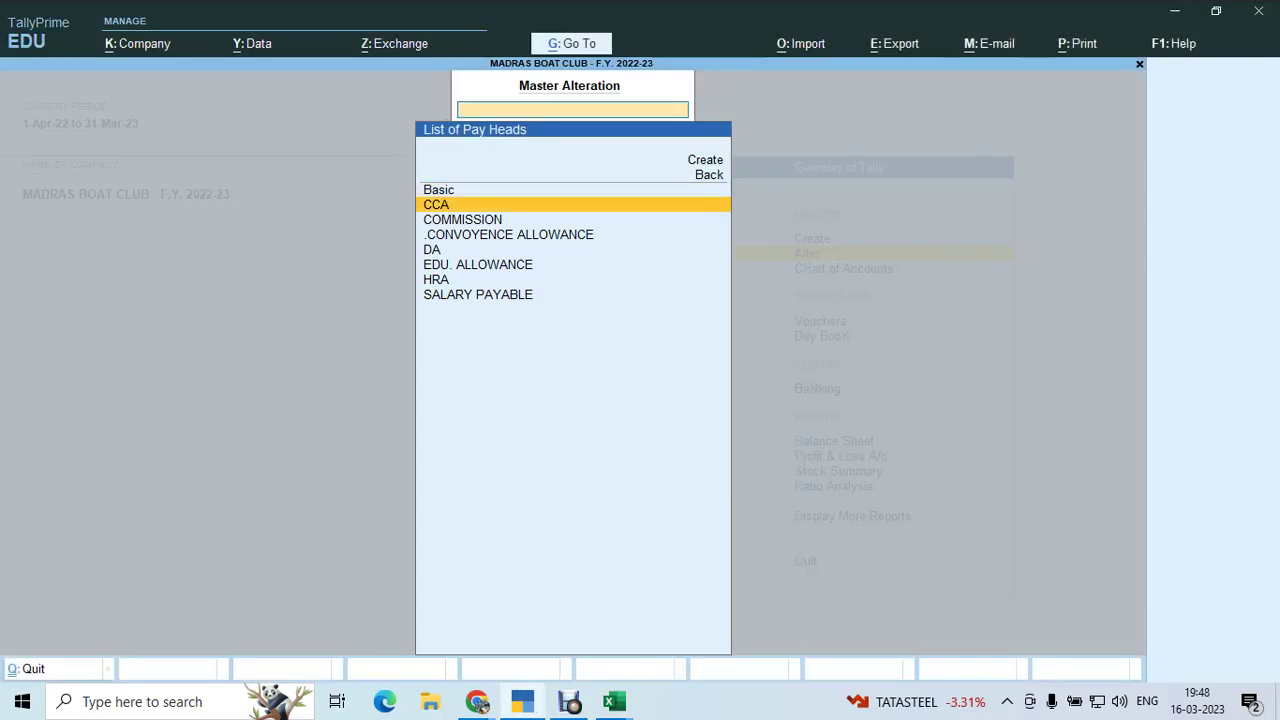
key(Return)
key(Return)
key(Return)
key(Return)
key(Return)
key(Return)
key(Return)
key(Return)
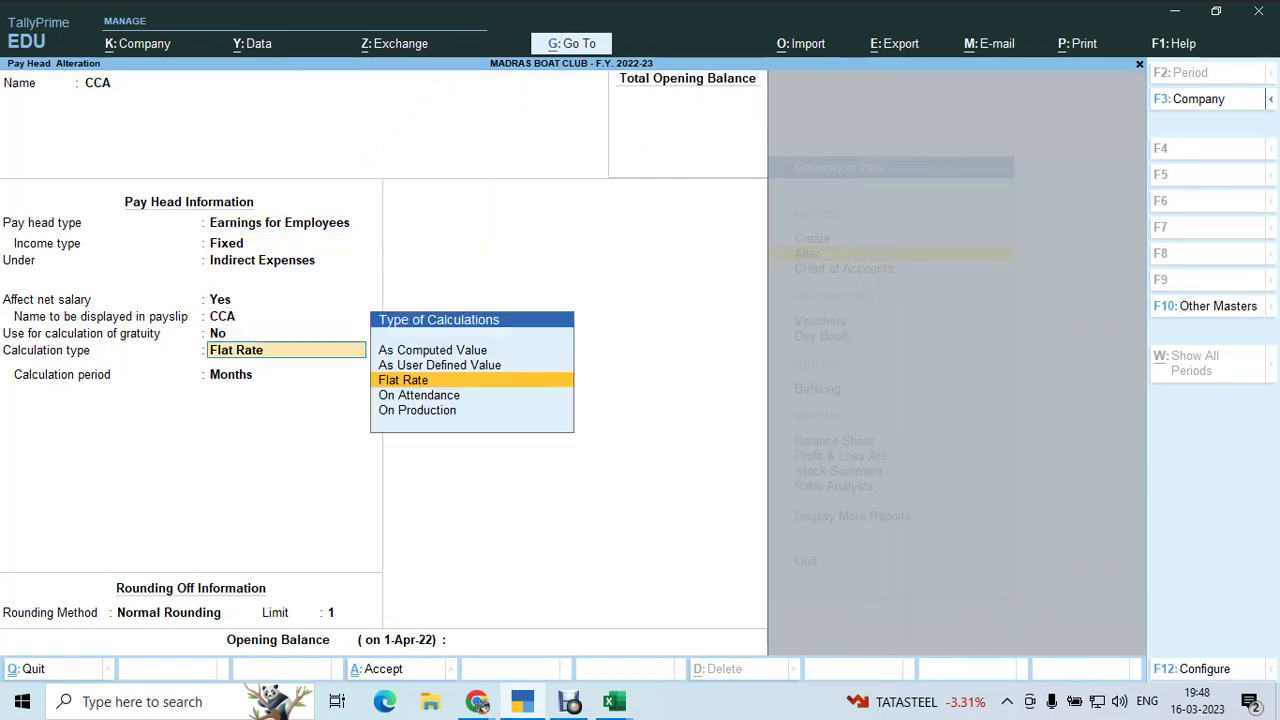
Switch to the Google Meet call in Chrome, admit the participant waiting to join, and return to TallyPrime
key(alt+Tab)
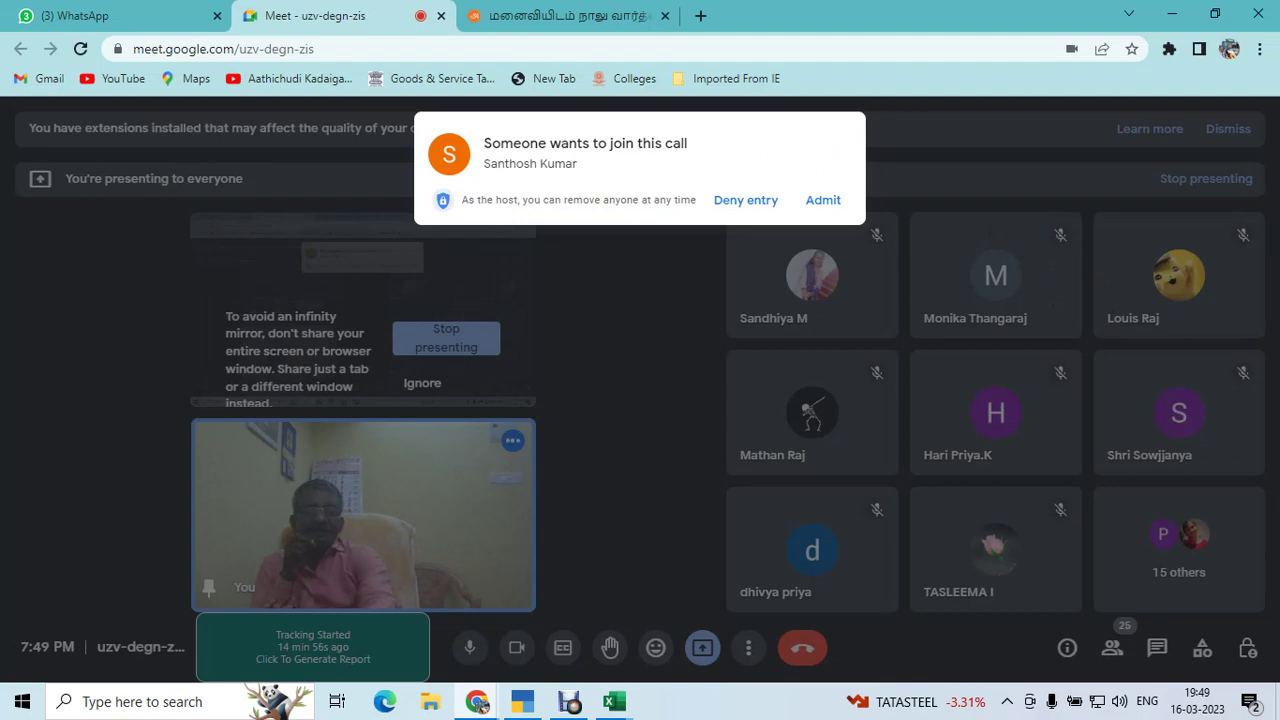
click(823, 200)
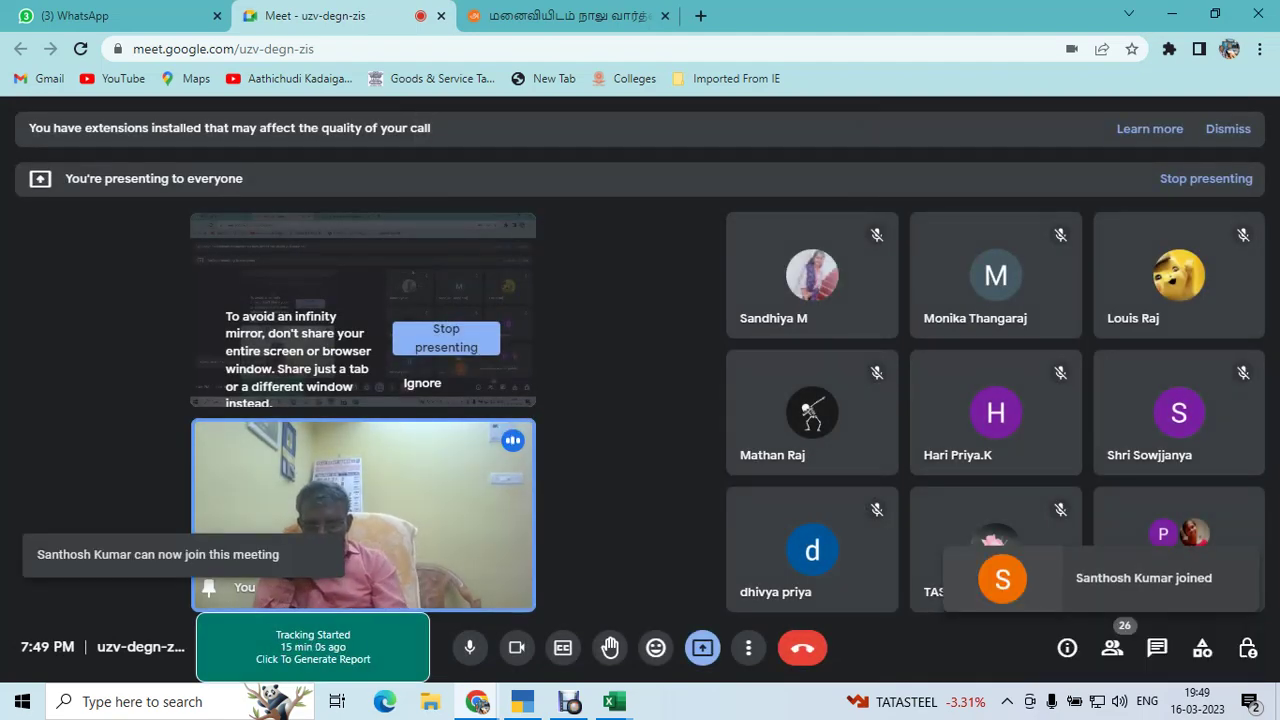
key(alt+Tab)
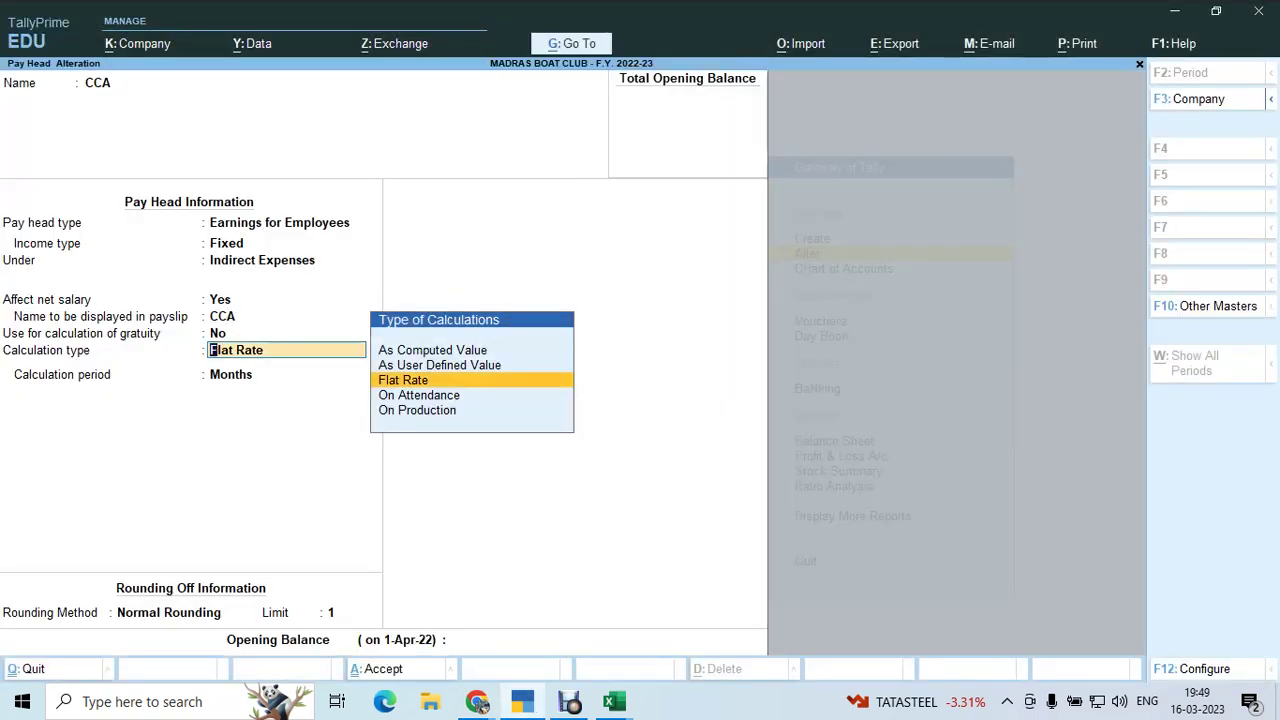
Review the CCA pay head's calculation period and rounding method, and accept it without changes
key(Return)
key(Return)
key(Return)
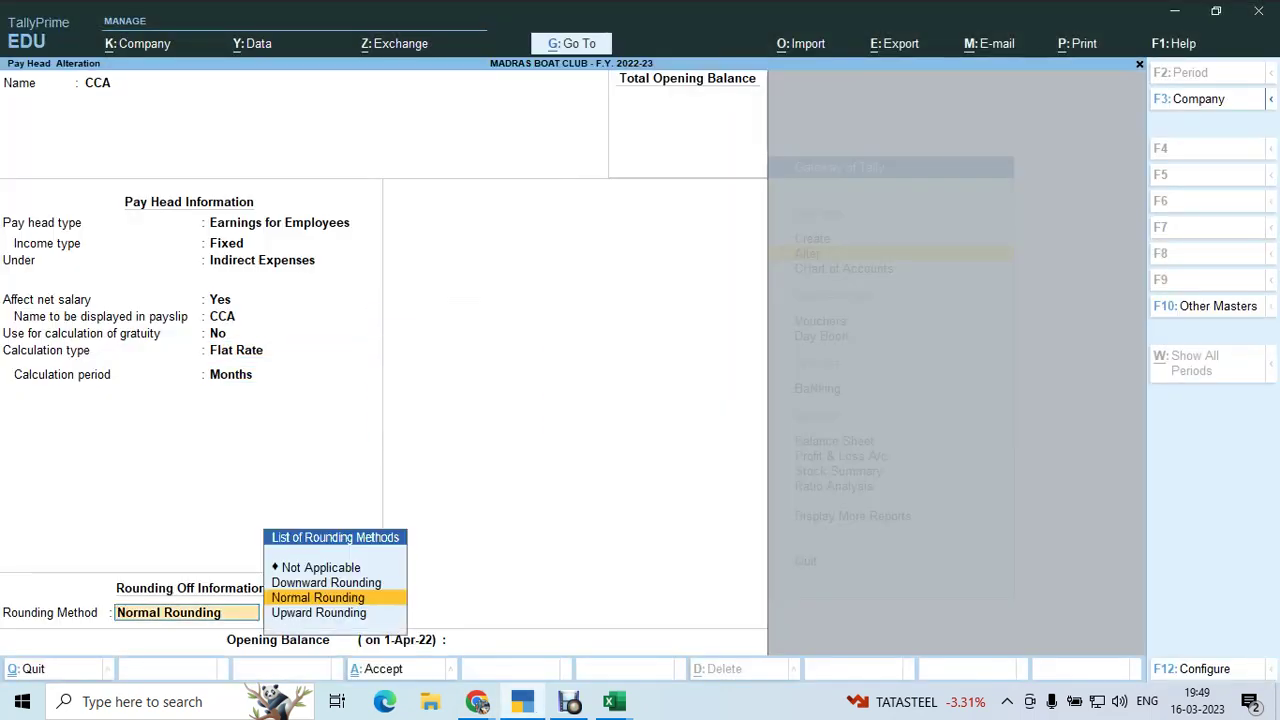
key(Return)
key(Return)
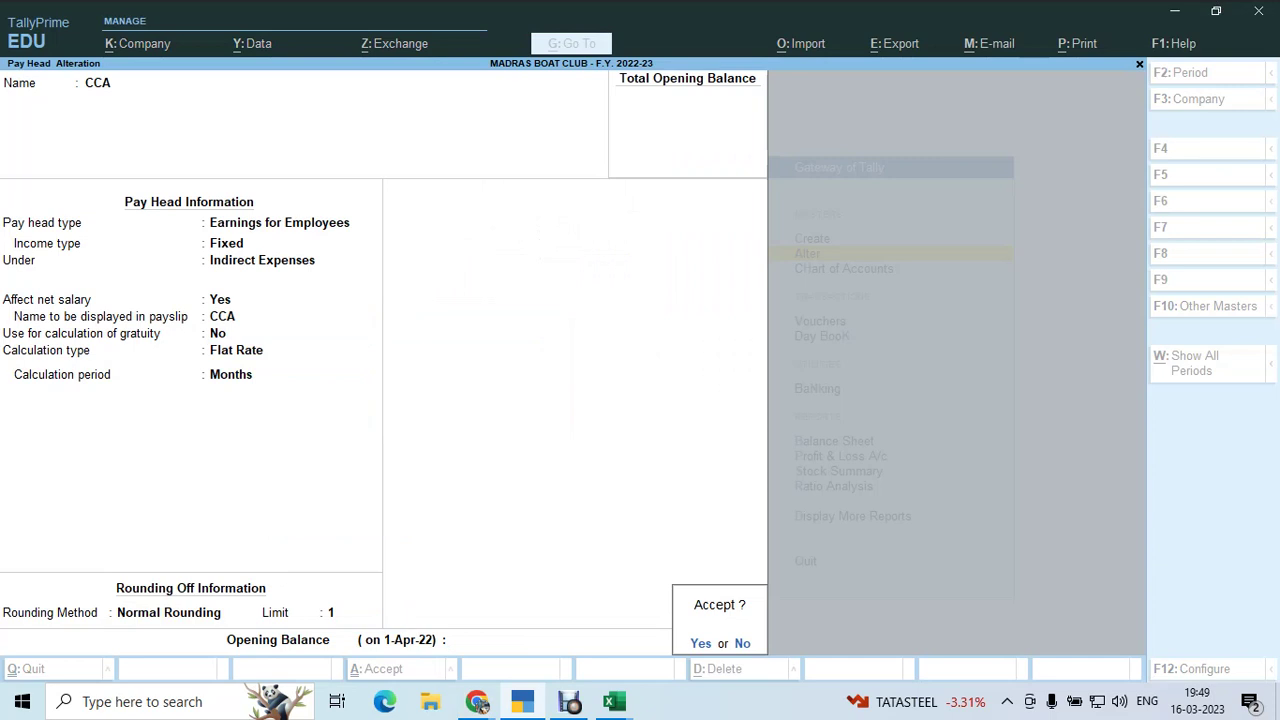
key(Return)
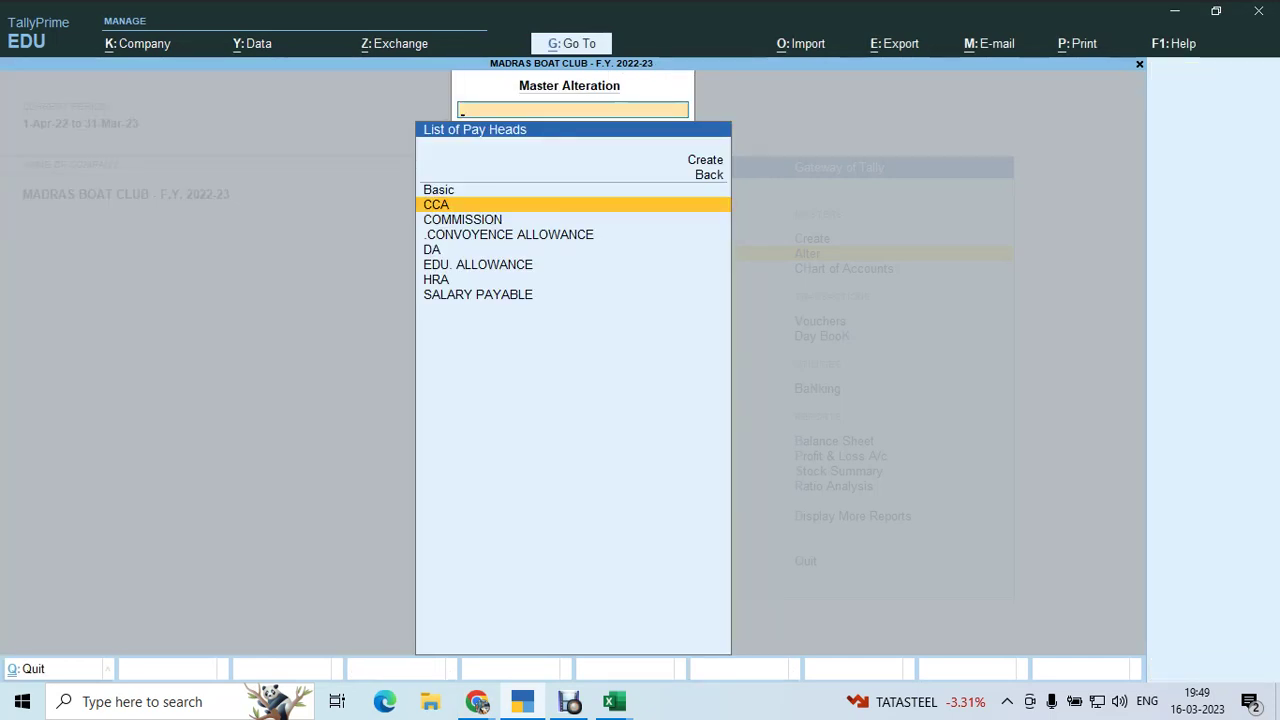
Open the EDU. ALLOWANCE pay head and review its settings from pay head type to payslip name
key(Down)
key(Down)
key(Down)
key(Down)
key(Return)
key(Return)
key(Return)
key(Return)
key(Return)
key(Return)
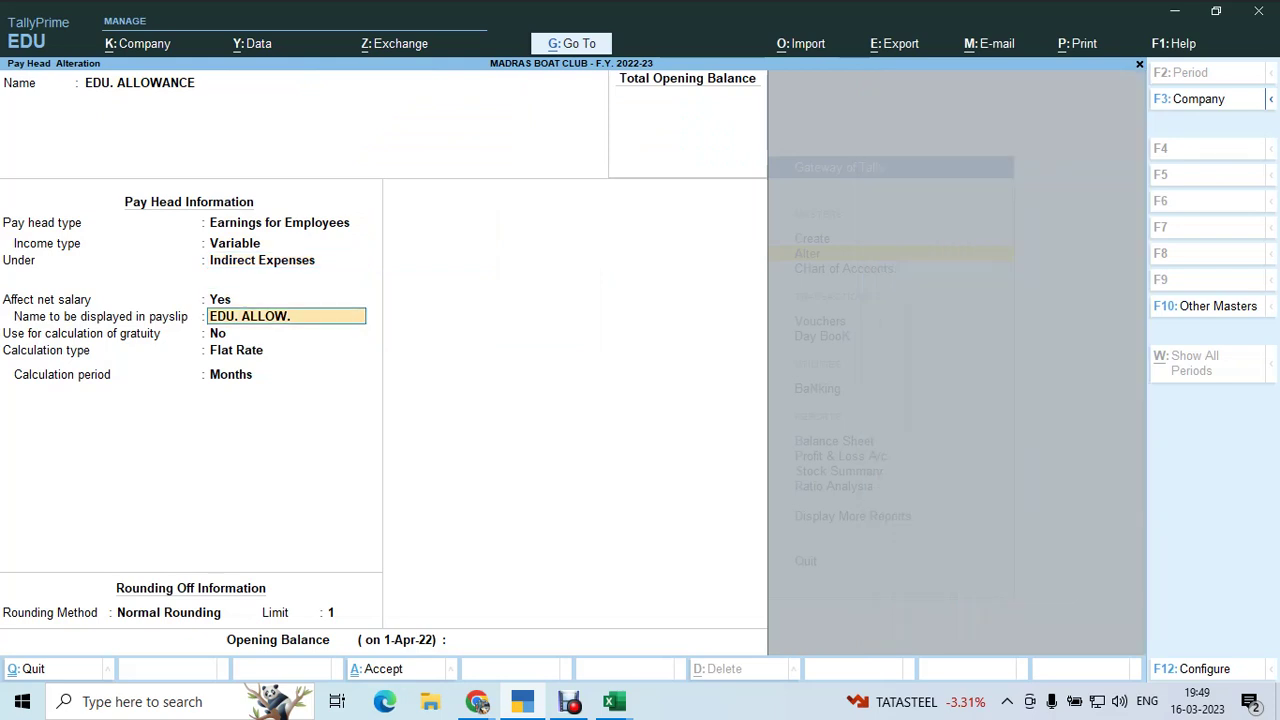
Review the EDU. ALLOWANCE pay head's calculation type, period and rounding, and accept it without changes
key(Return)
key(Return)
key(Return)
key(Return)
key(Return)
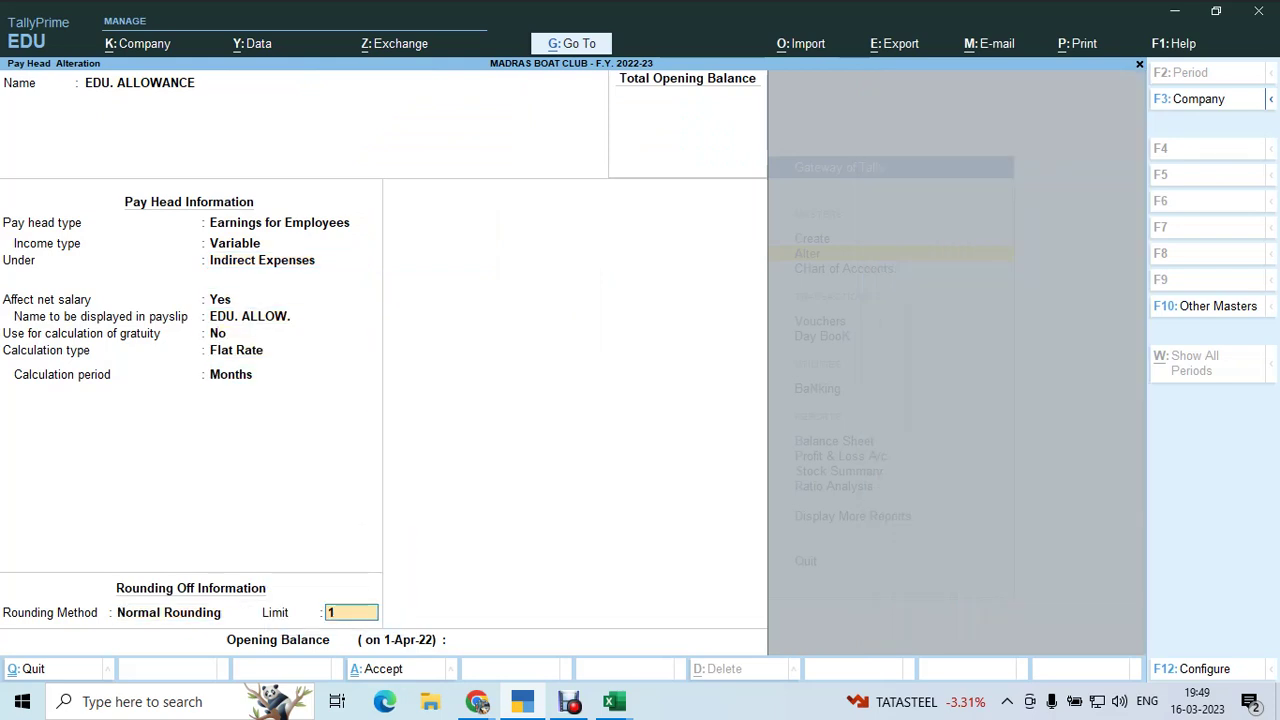
key(Return)
key(Return)
key(Return)
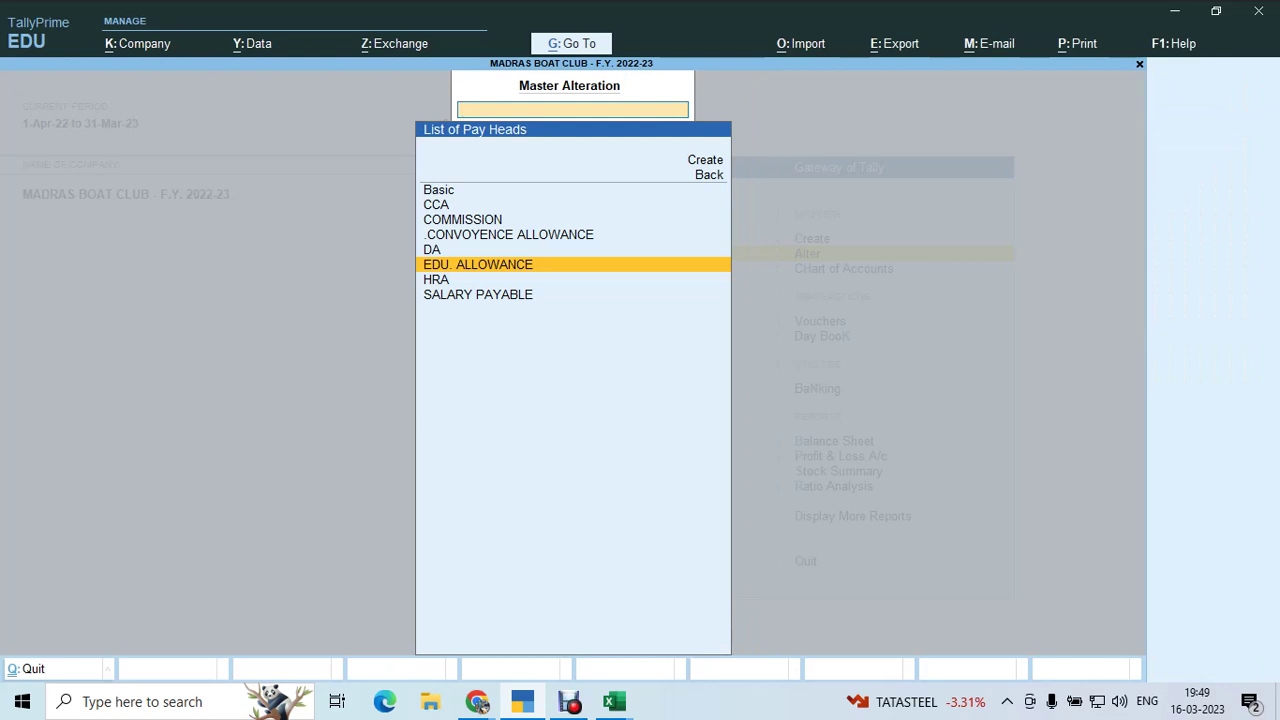
Open the .CONVOYENCE ALLOWANCE pay head and review its settings from pay head type to calculation type
key(Up)
key(Up)
key(Return)
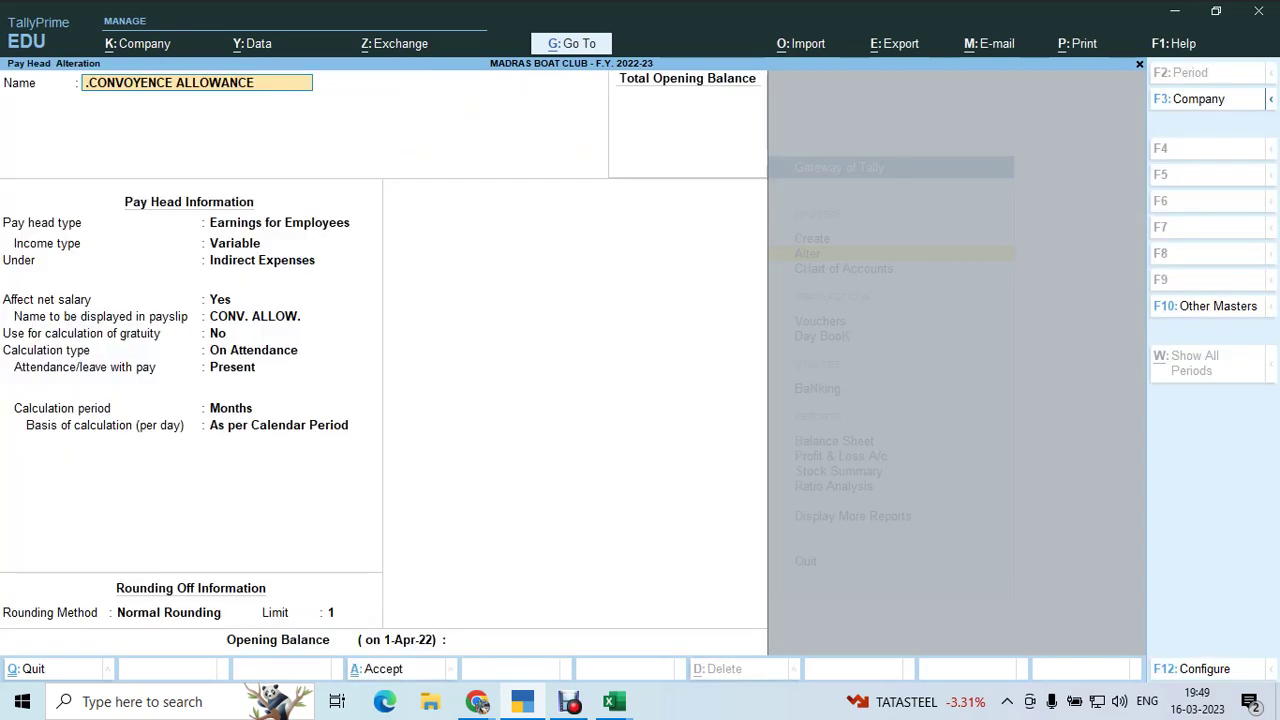
key(Return)
key(Return)
key(Return)
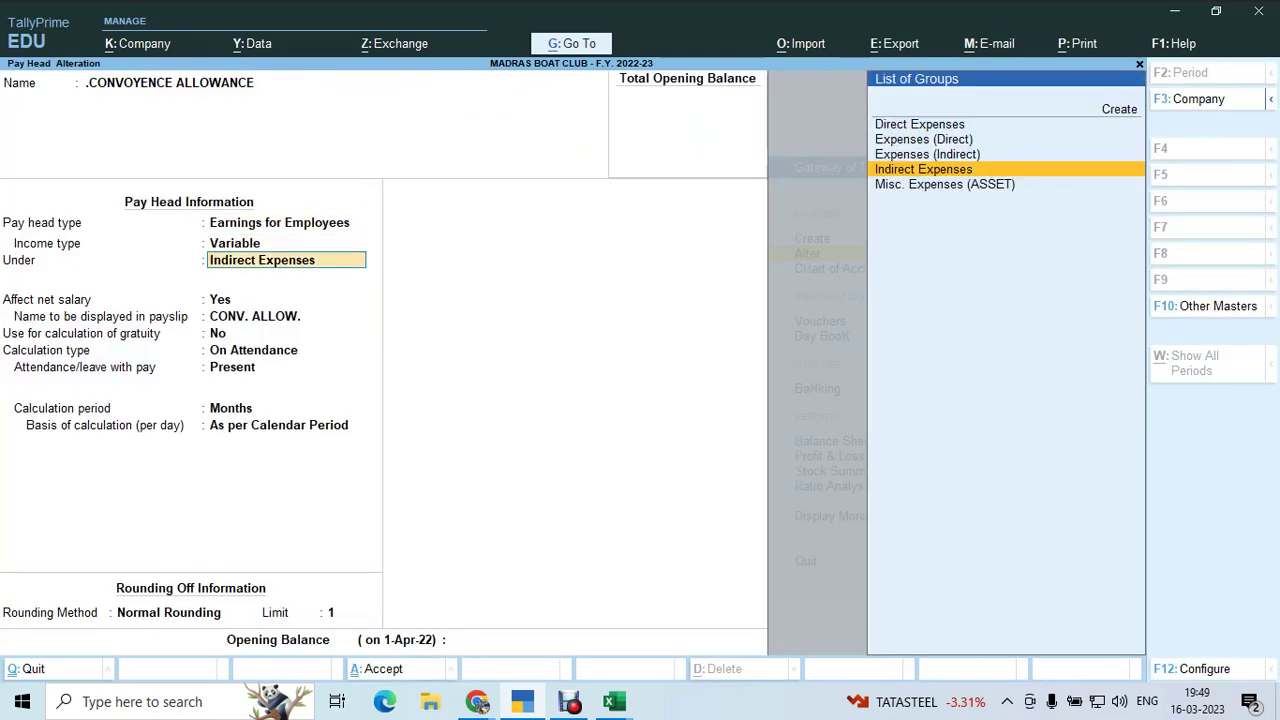
key(Return)
key(Return)
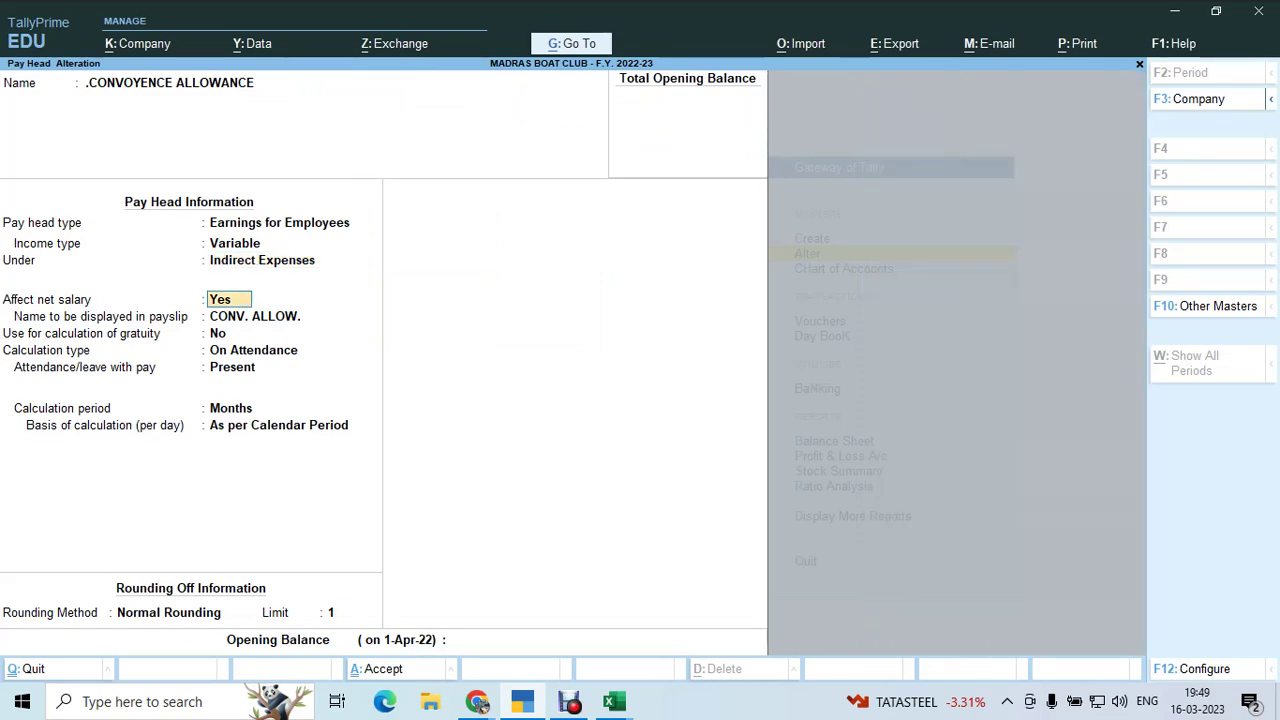
key(Return)
key(Return)
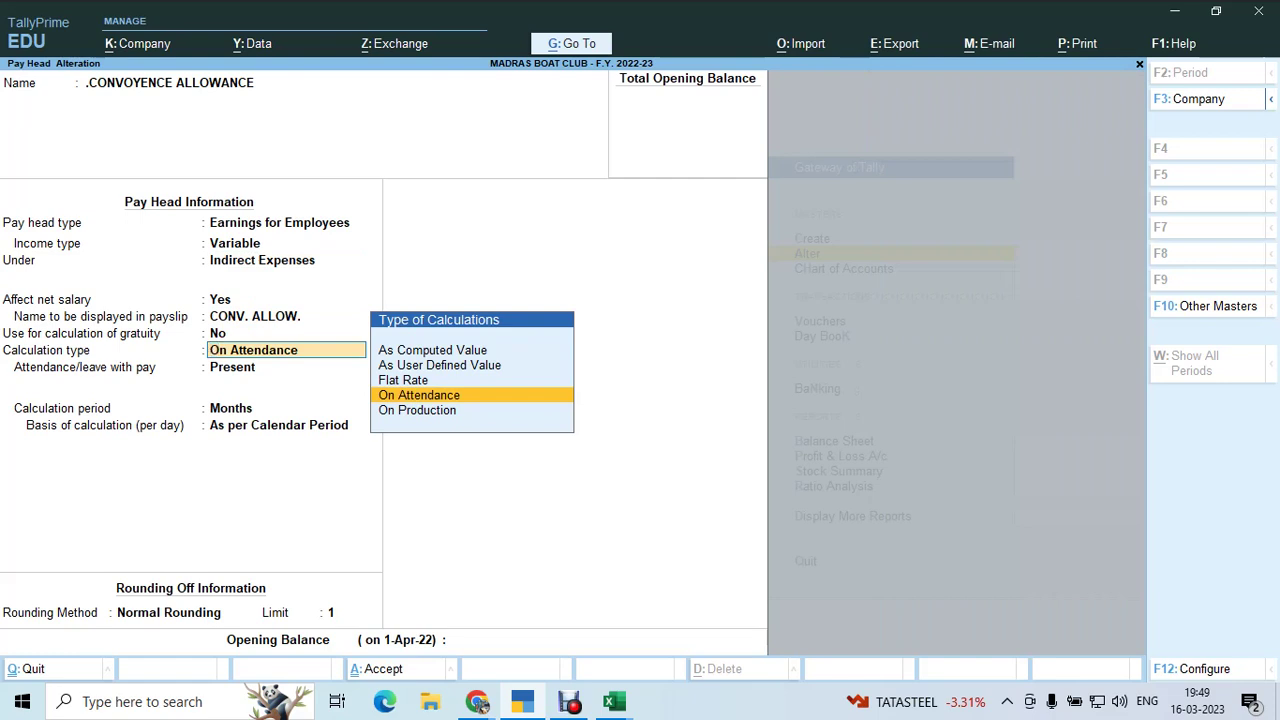
Keep the conveyance pay head on On Attendance with Present, review its calculation period and basis, accept it, and return to the Gateway of Tally
key(Up)
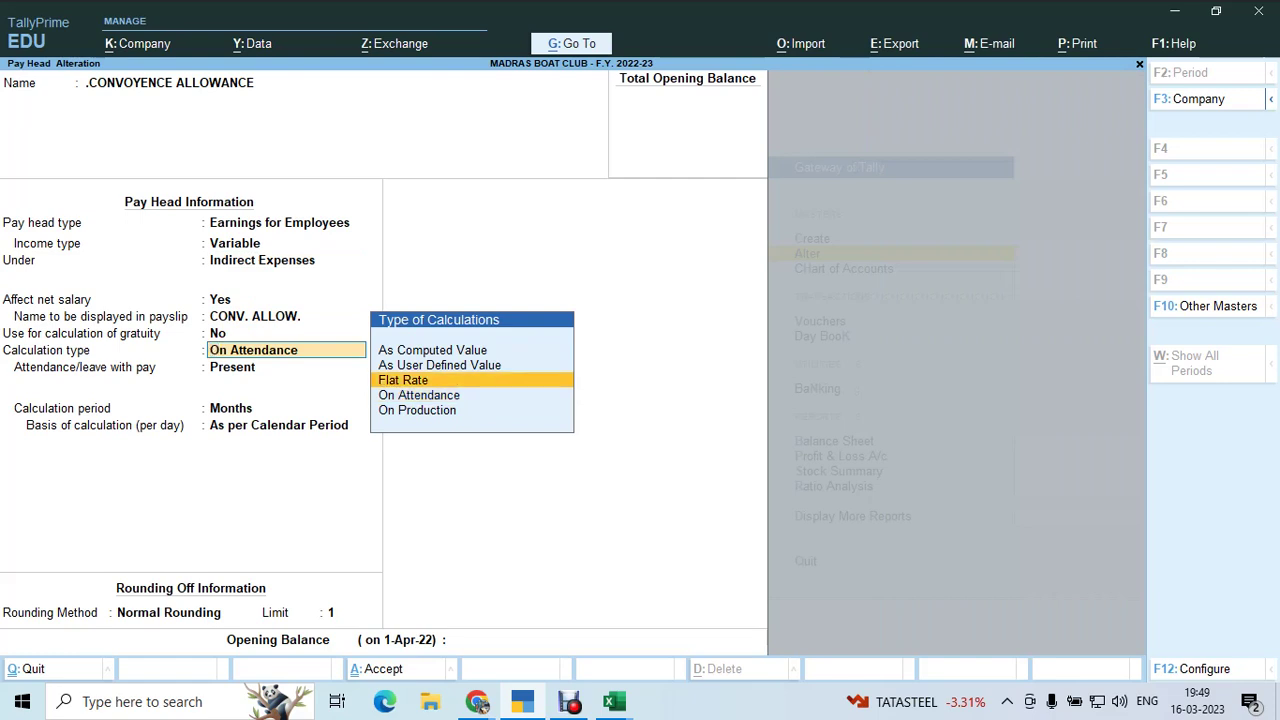
key(Down)
key(Return)
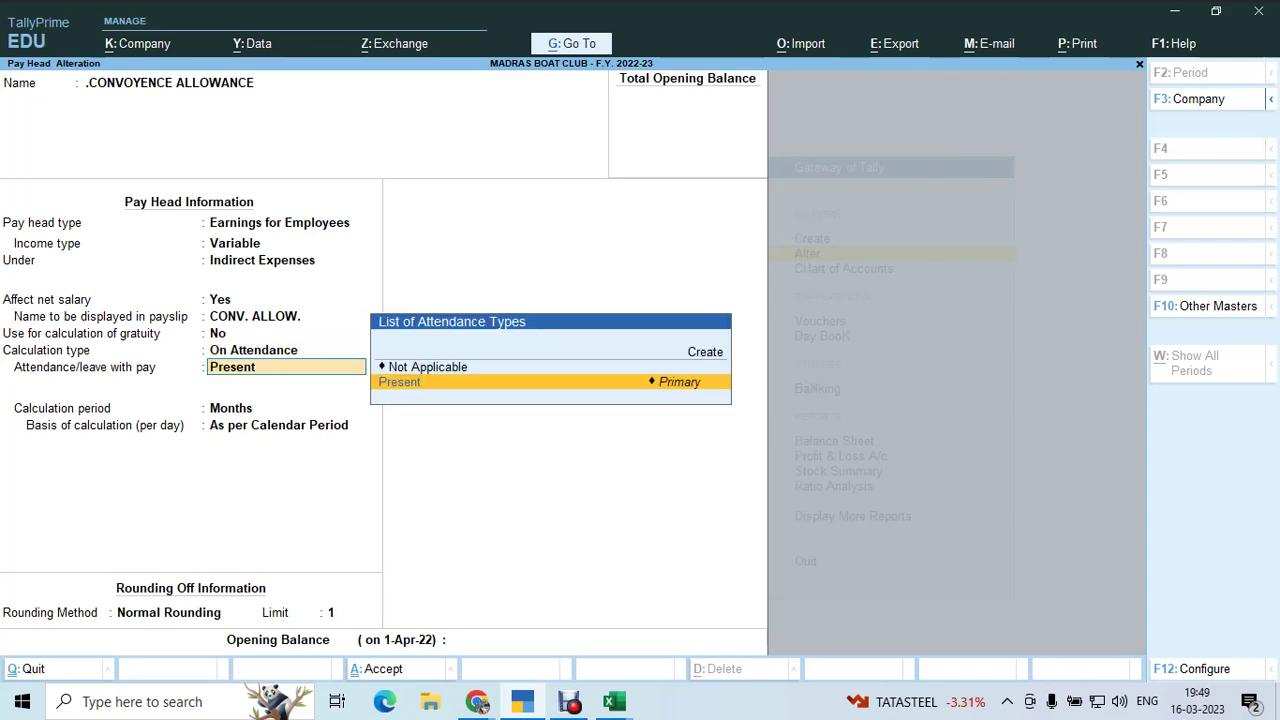
key(alt+Tab)
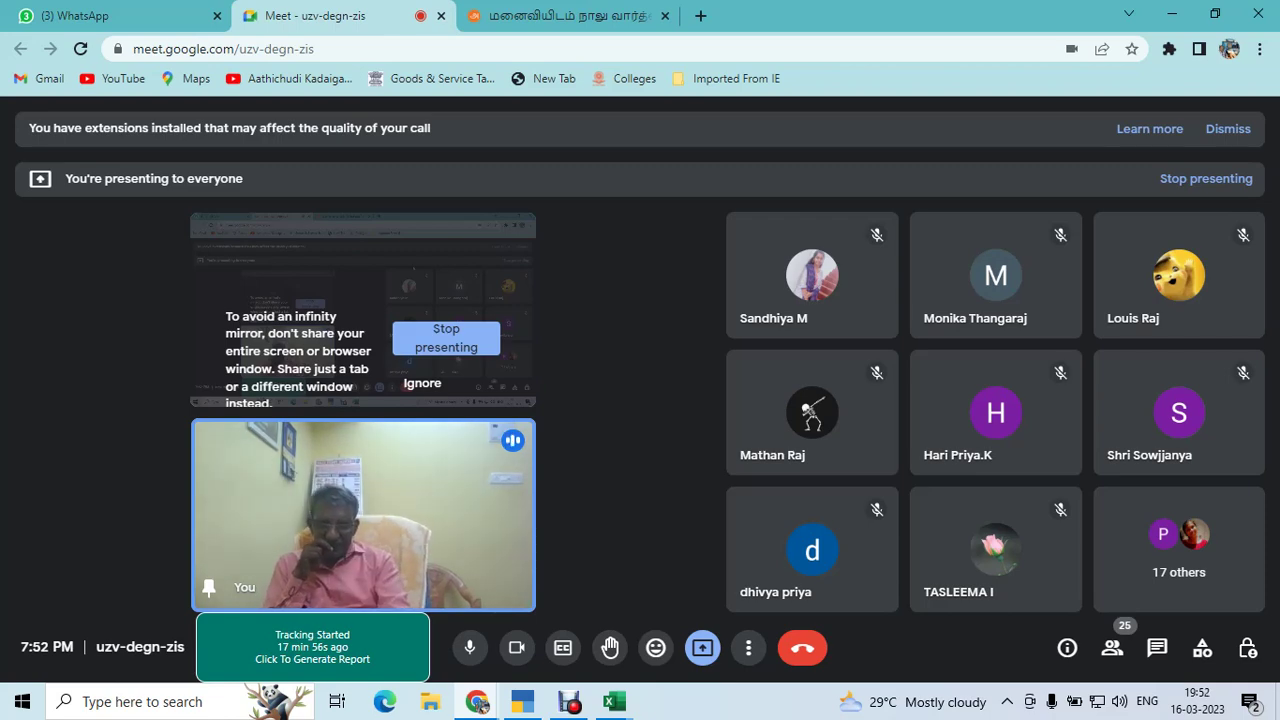
key(alt+Tab)
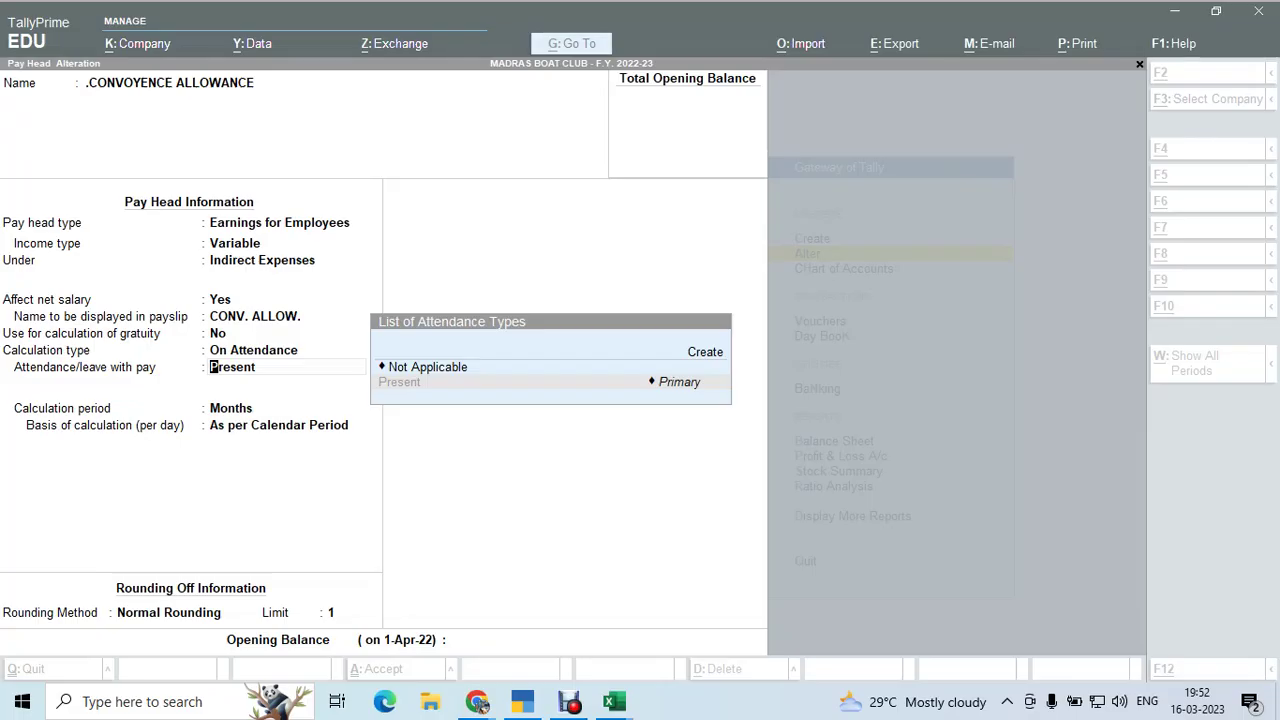
key(Return)
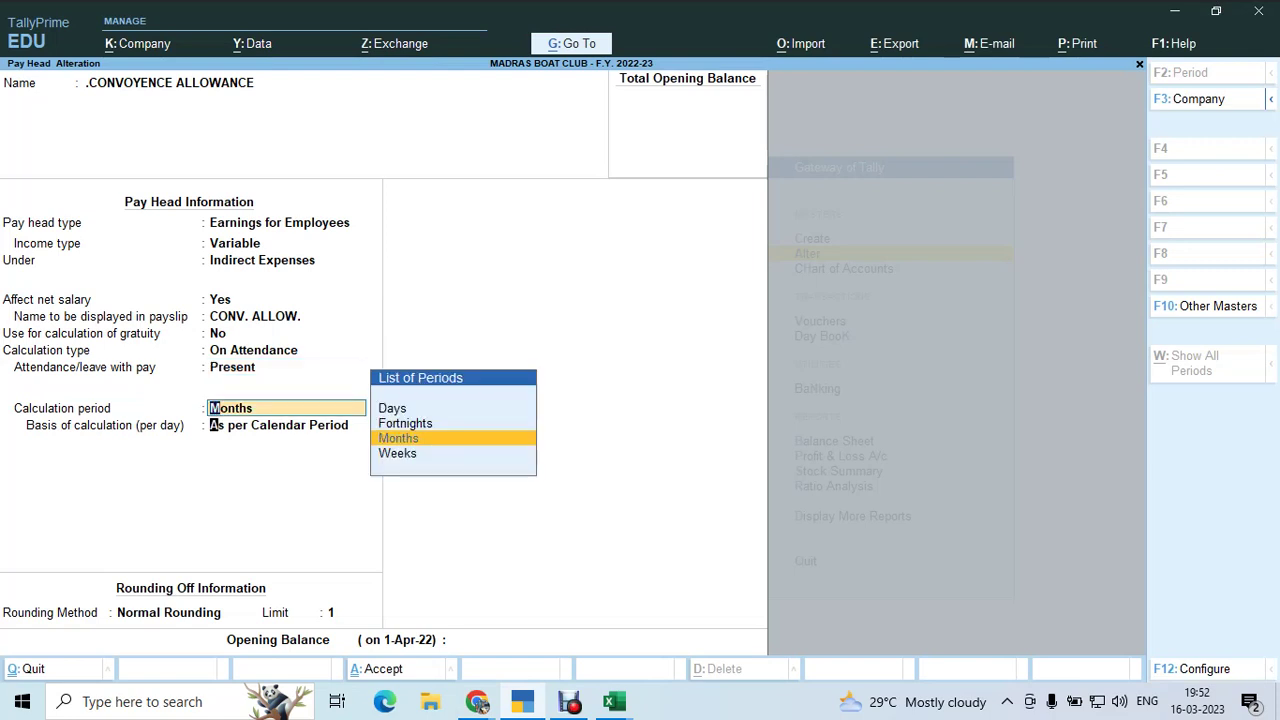
key(Return)
key(Return)
key(Return)
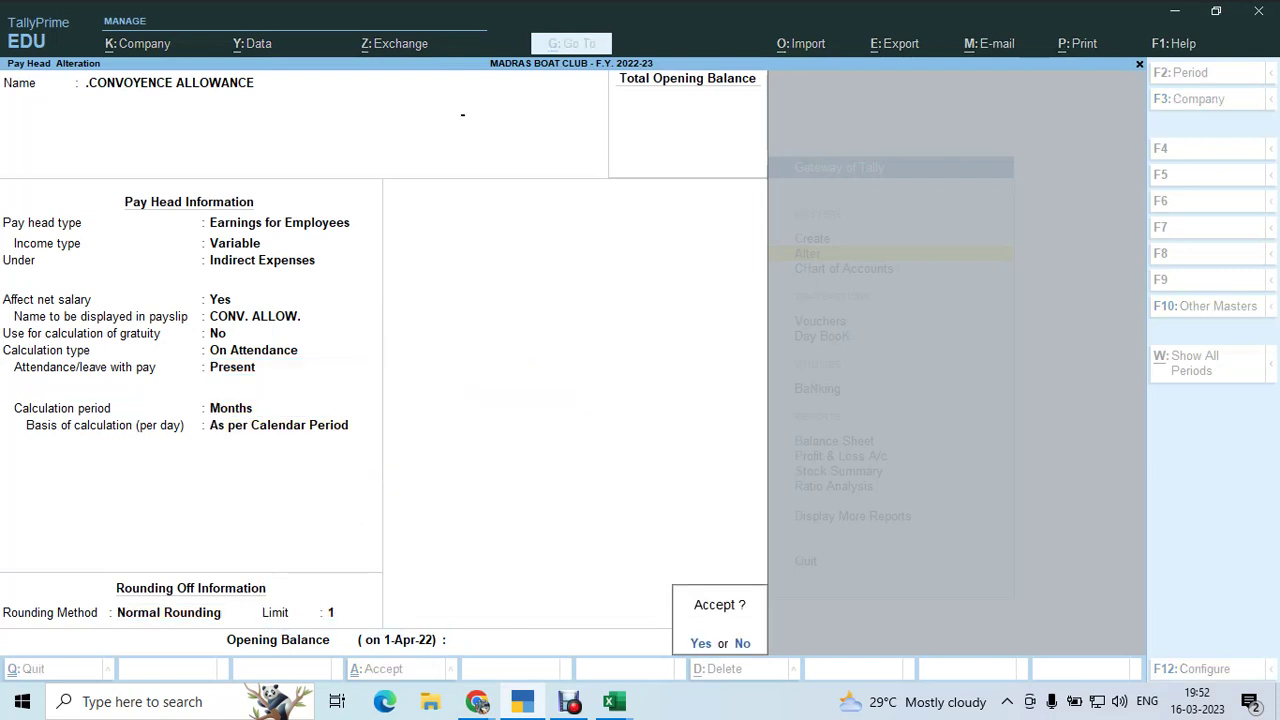
key(Return)
key(Escape)
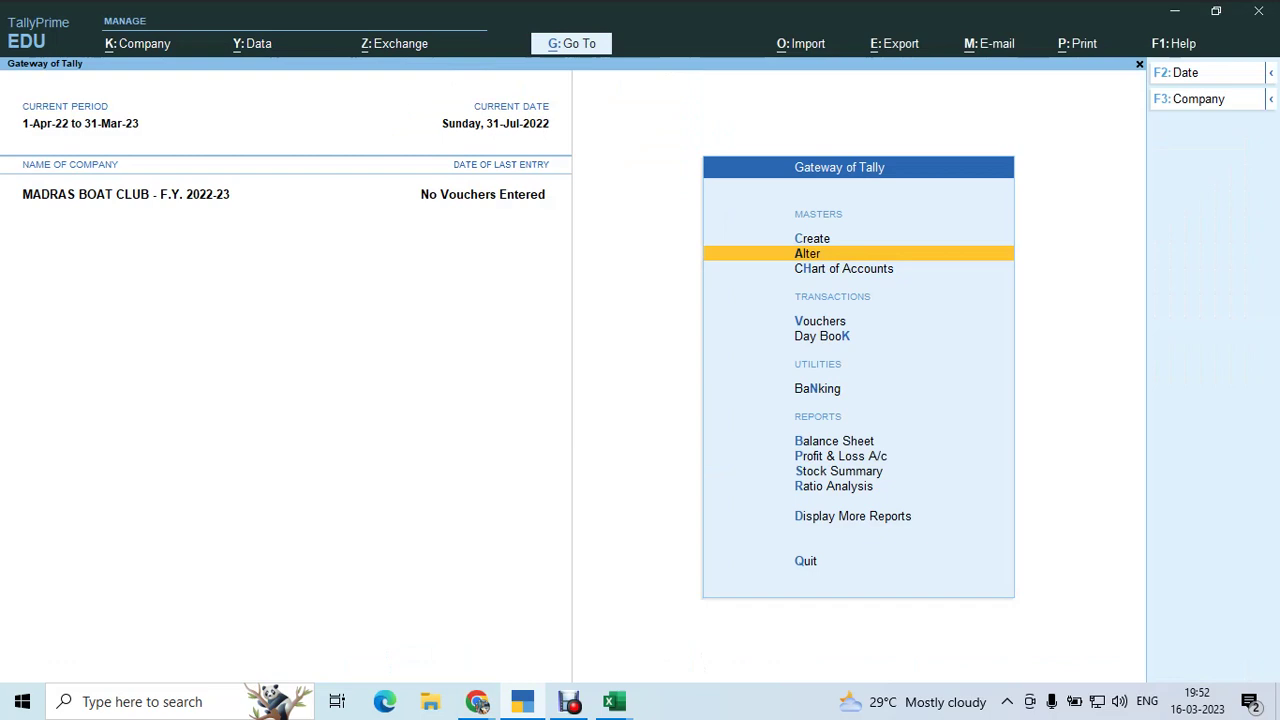
Open the Define Salary payroll master for alteration to list the employee groups and employees
key(Return)
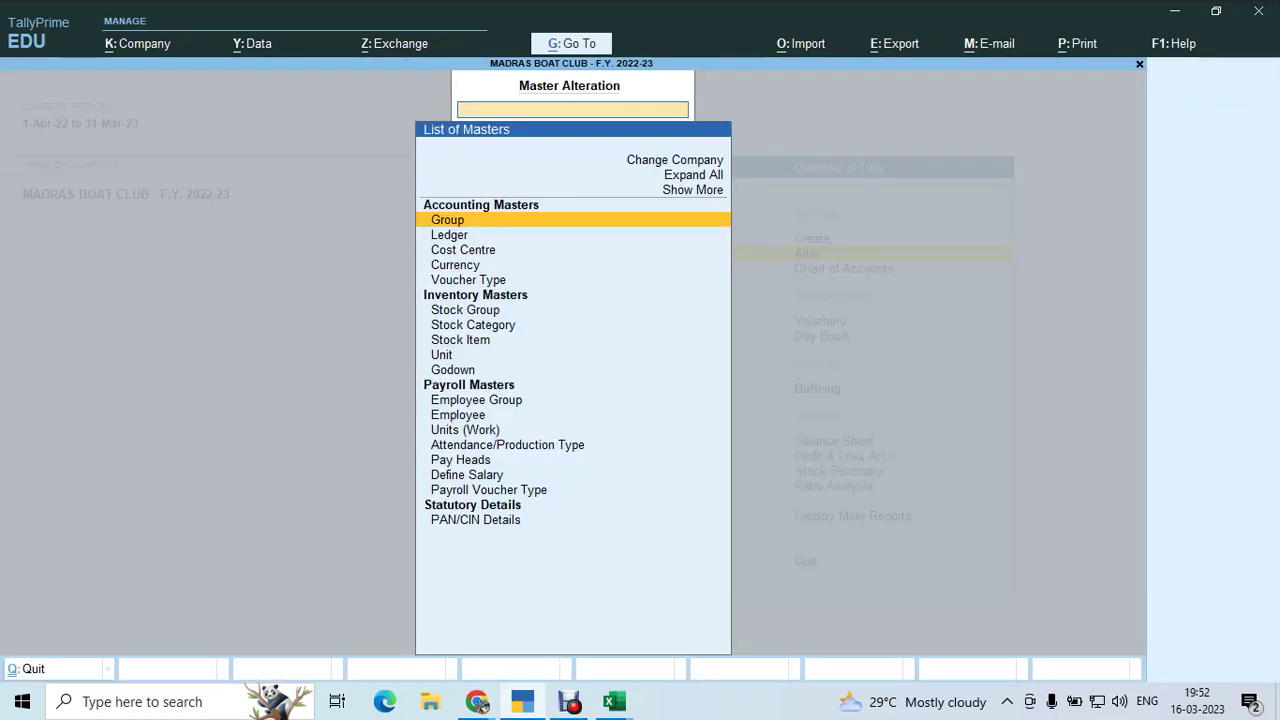
key(Down)
key(Down)
key(Down)
key(Down)
key(Down)
key(Down)
key(Down)
key(Down)
key(Down)
key(Down)
key(Down)
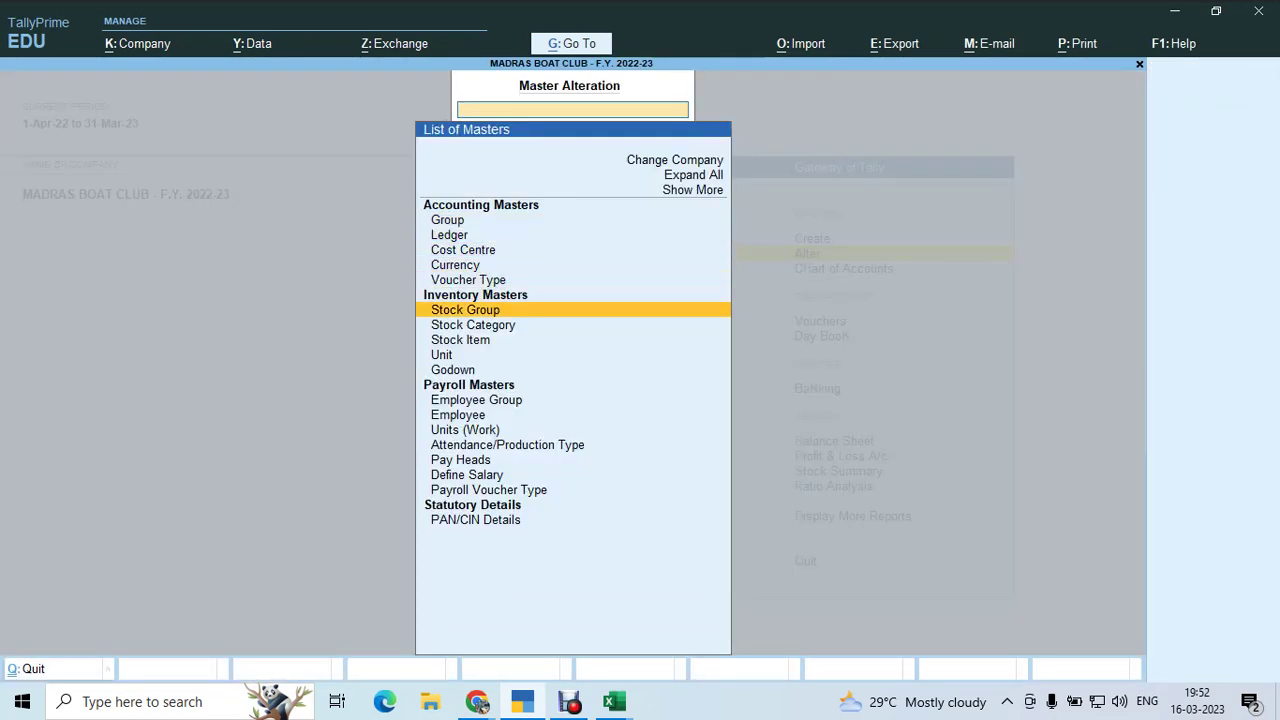
key(Down)
key(Down)
key(Down)
key(Down)
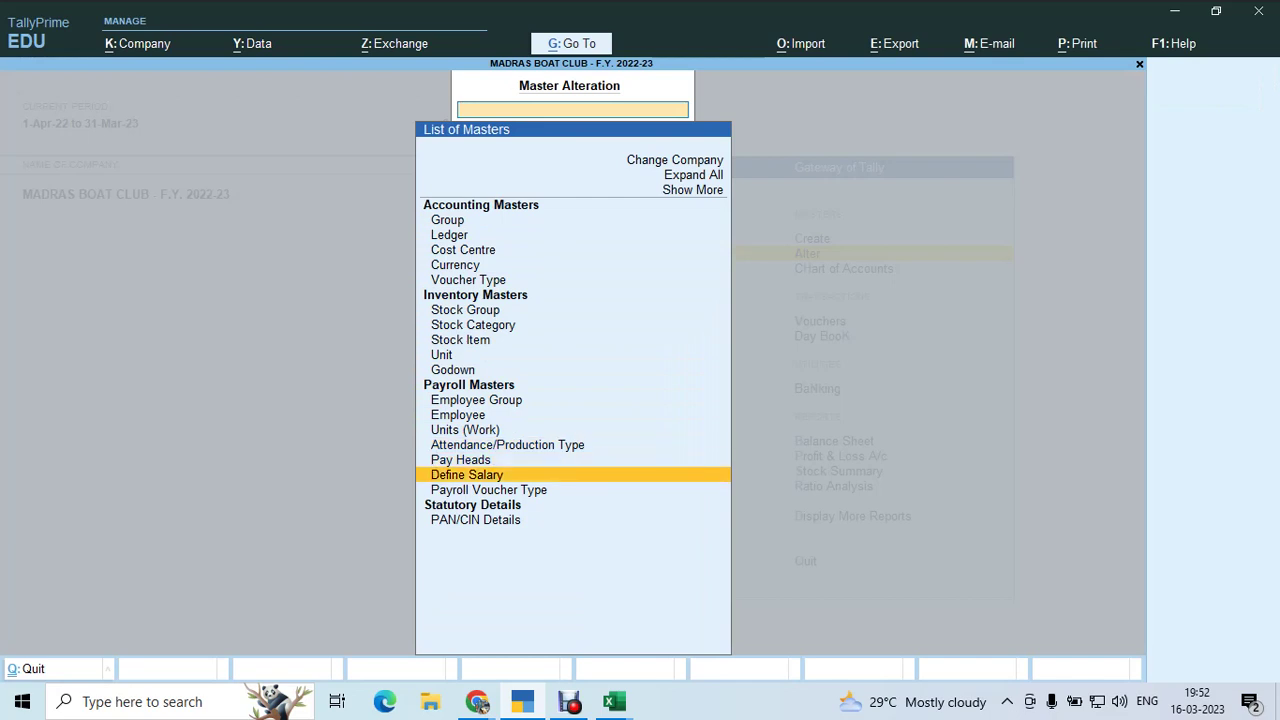
key(Return)
Open the Admin group's salary details, view its pay heads and rates, and quit without saving
key(Down)
key(Up)
key(Return)
key(Return)
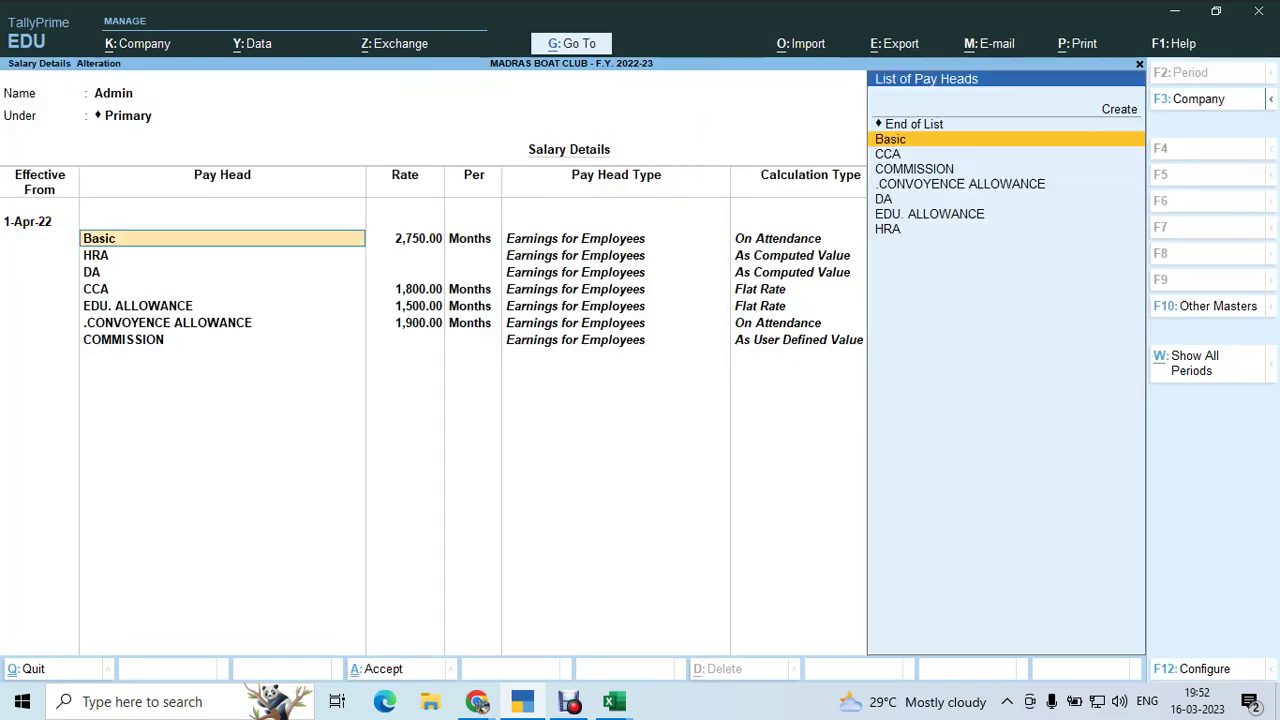
key(BackSpace)
key(Escape)
key(y)
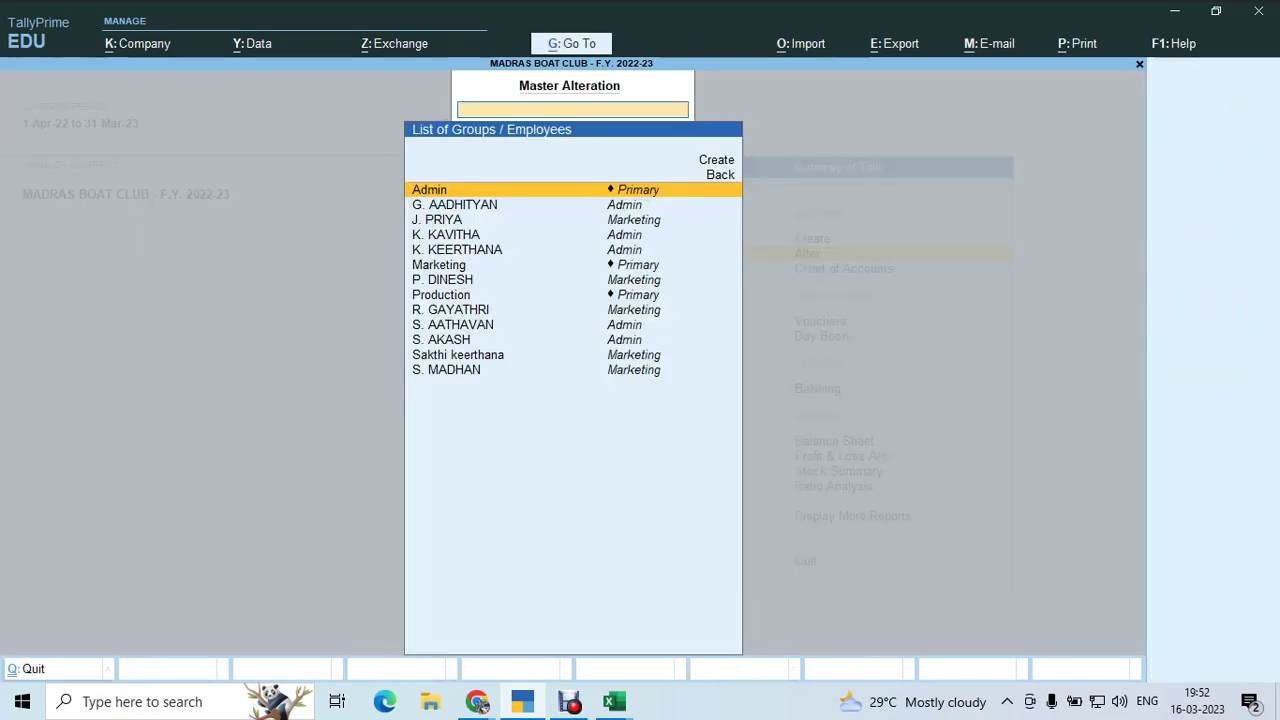
View the salary details of the first employee listed under Admin, and go back to the Gateway of Tally
key(Down)
key(Return)
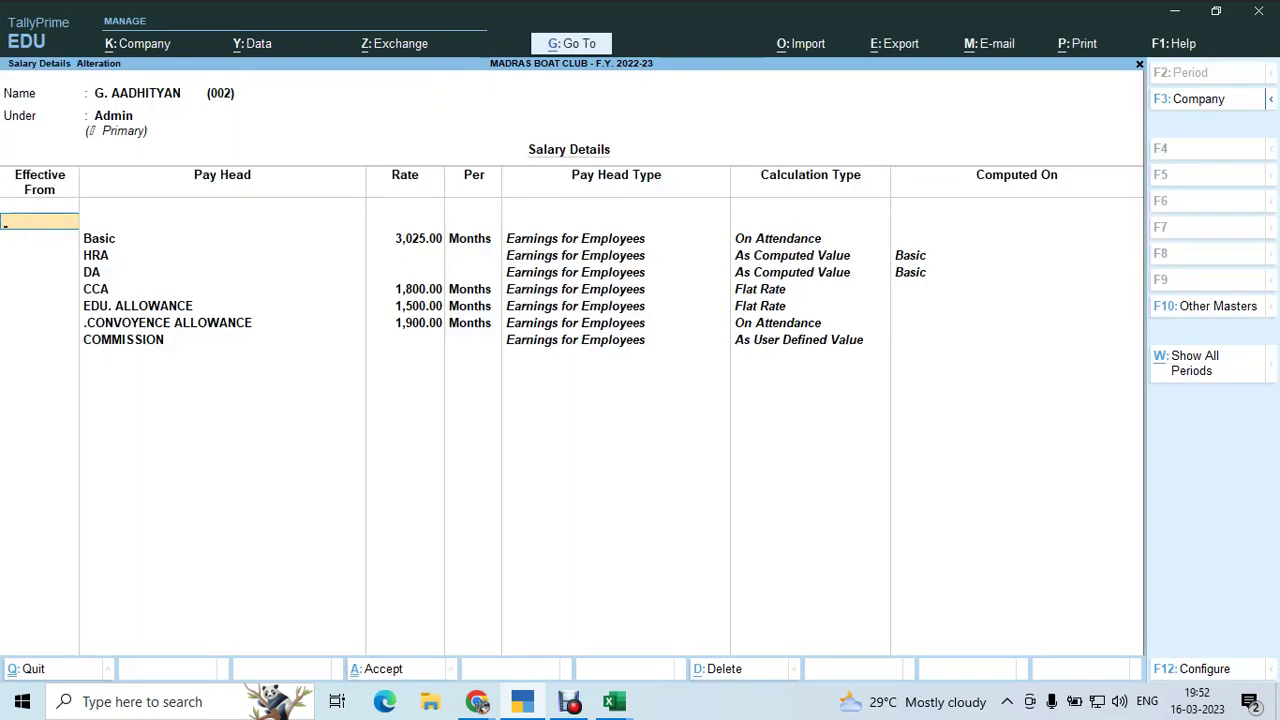
key(Escape)
key(Escape)
key(Escape)
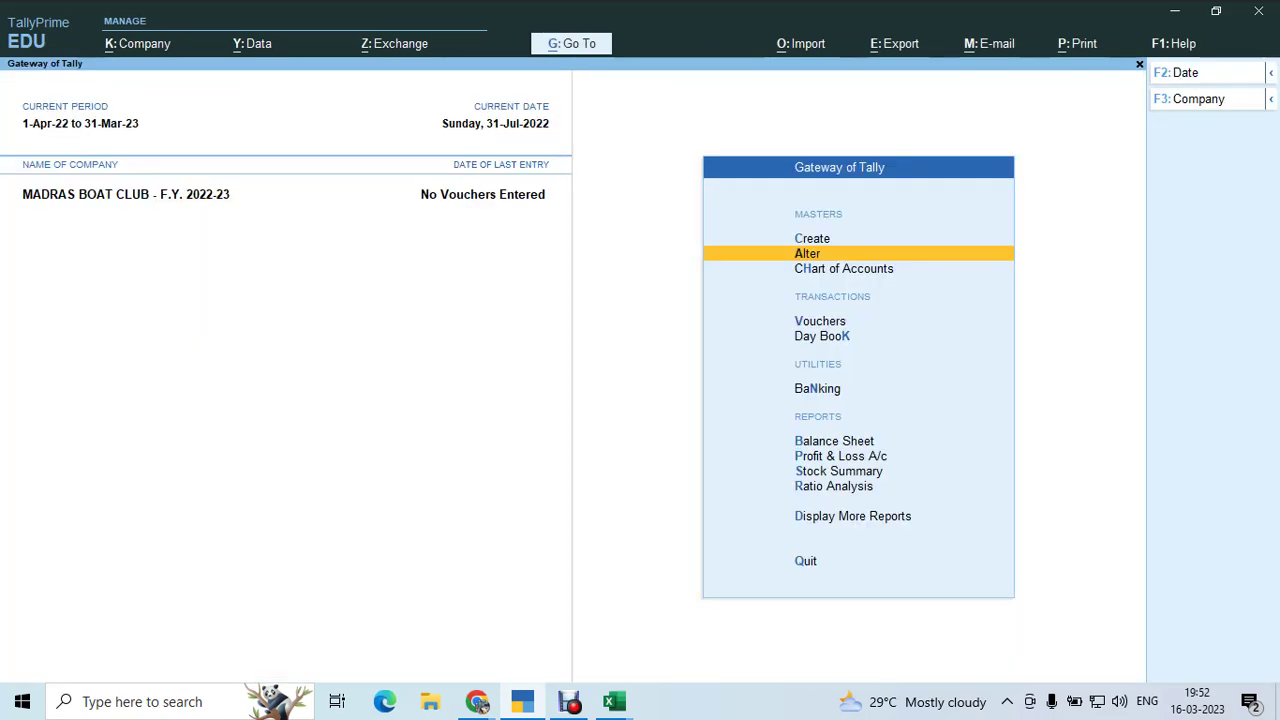
Open a new Attendance voucher, and switch to the Google Meet call in Chrome
key(ctrl+F5)
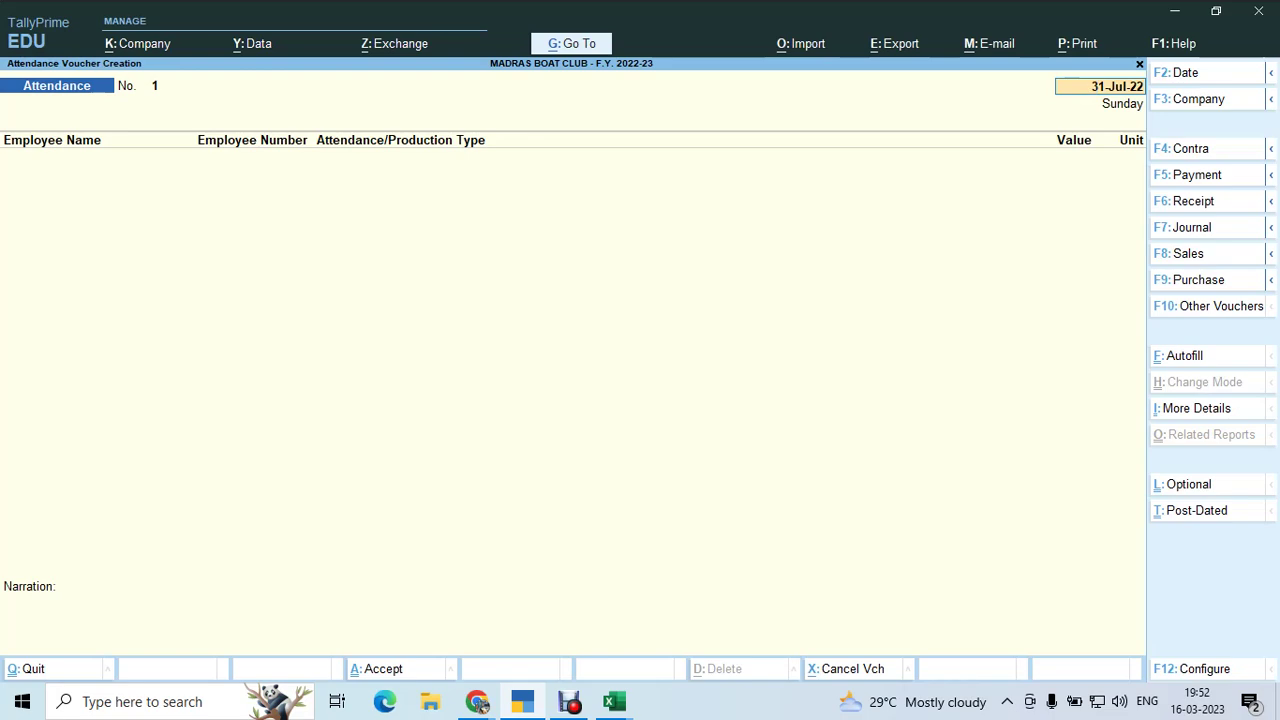
key(alt+Tab)
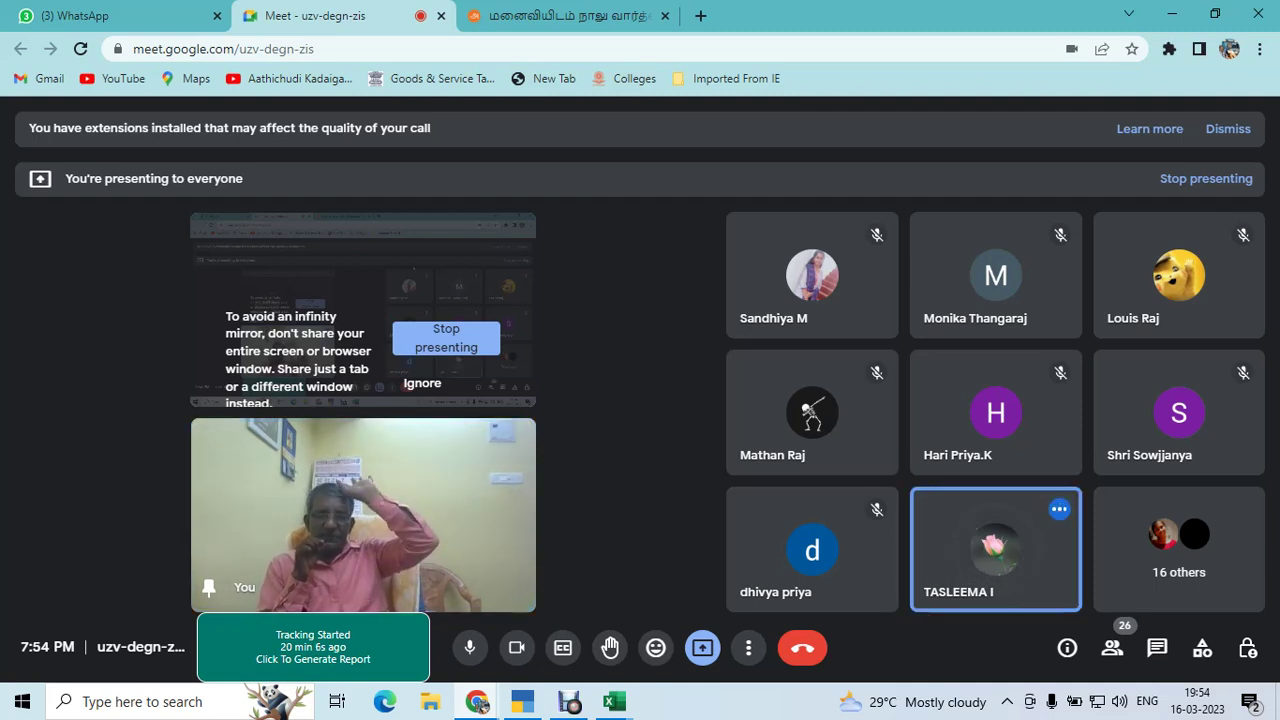
Look up the employees' present days in the payroll sheet in Excel, and switch back to TallyPrime
key(alt+Tab)
key(alt+Tab)
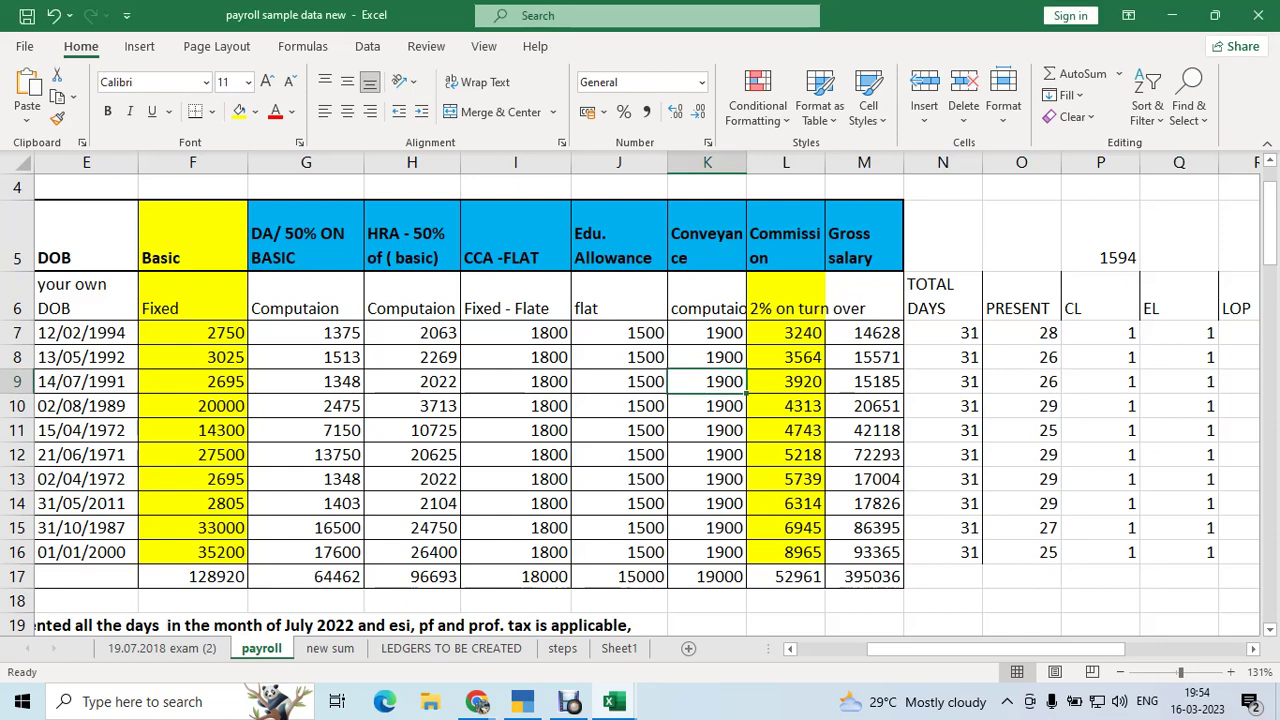
click(1021, 296)
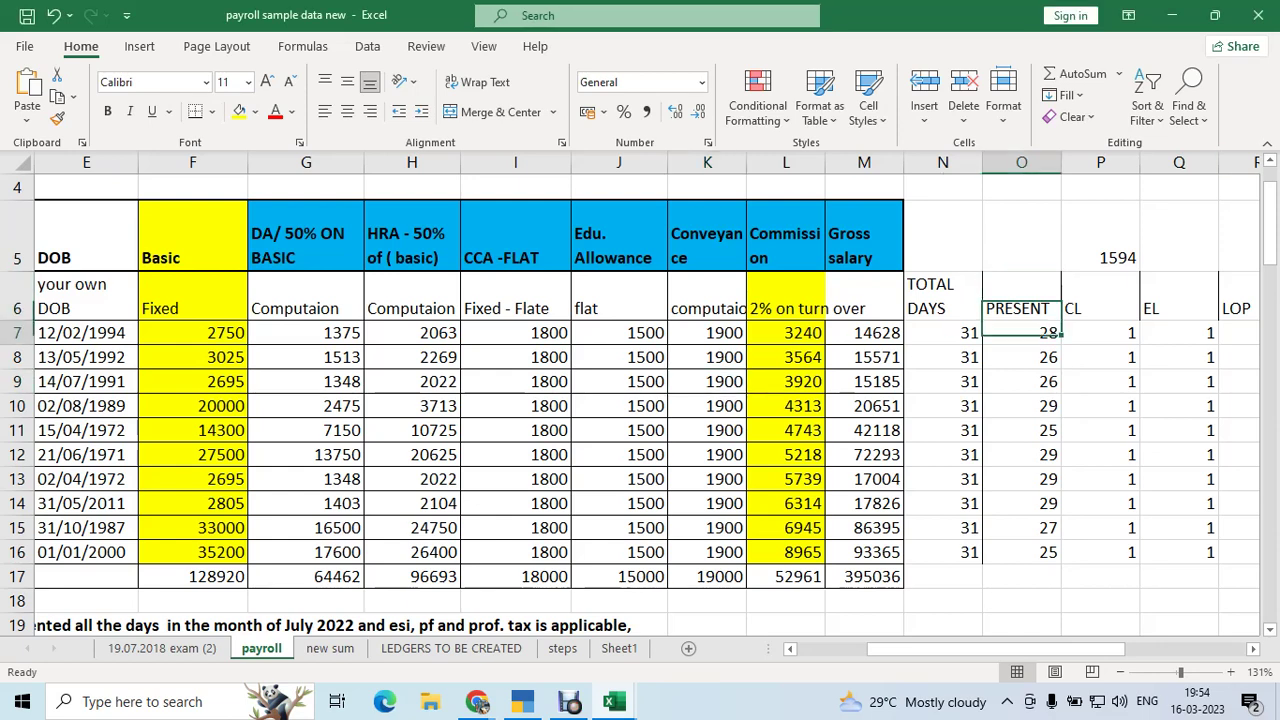
key(alt+Tab)
key(alt+Tab)
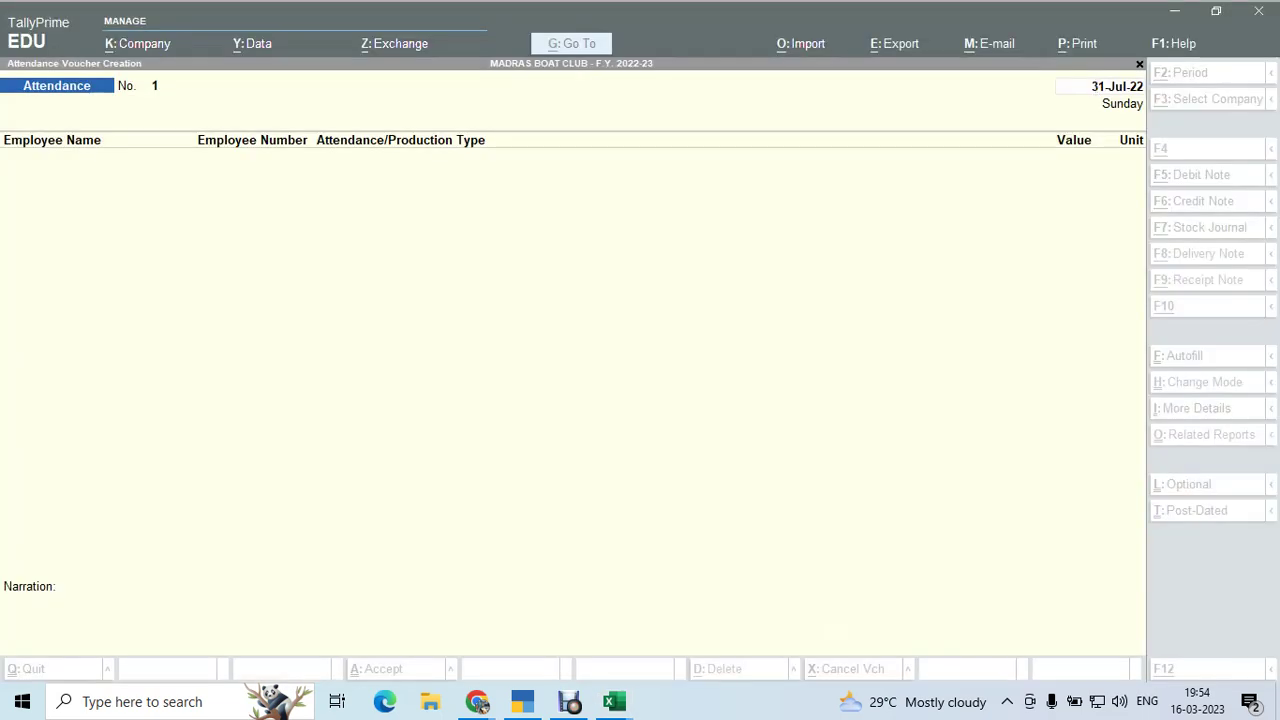
Select the Attendance voucher type and set the voucher date to 31-5-2022
key(F10)
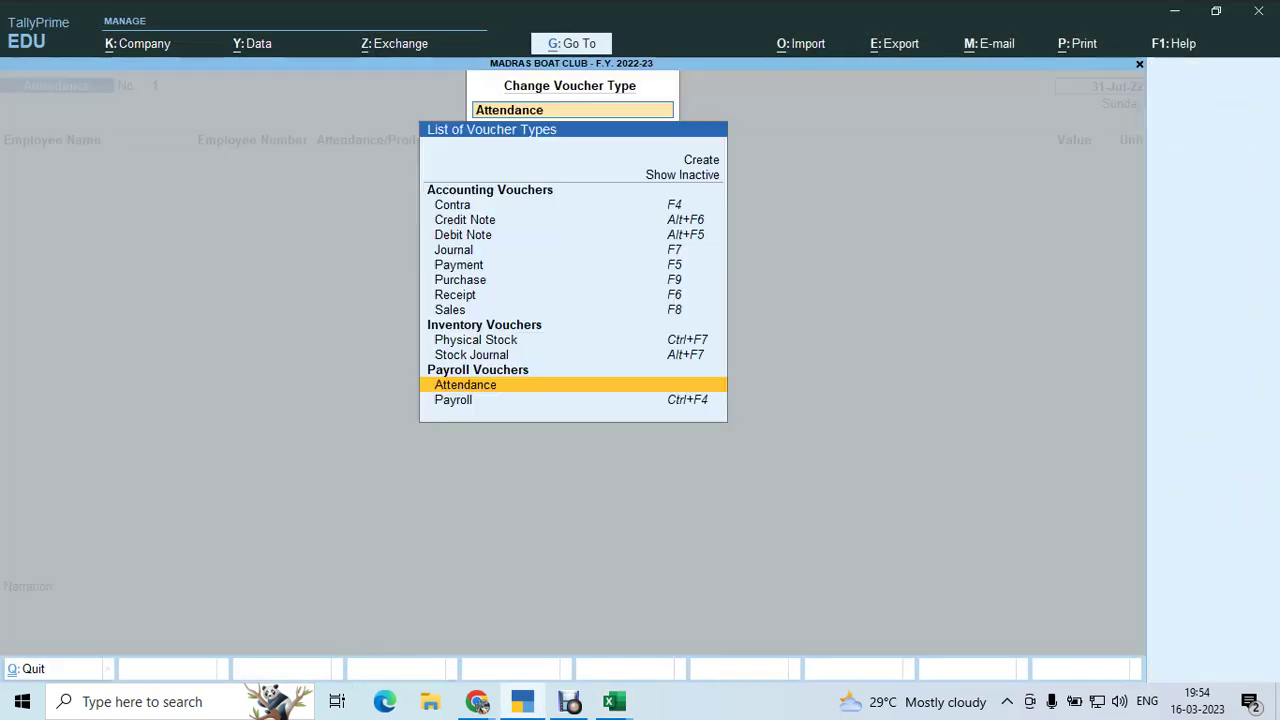
key(Return)
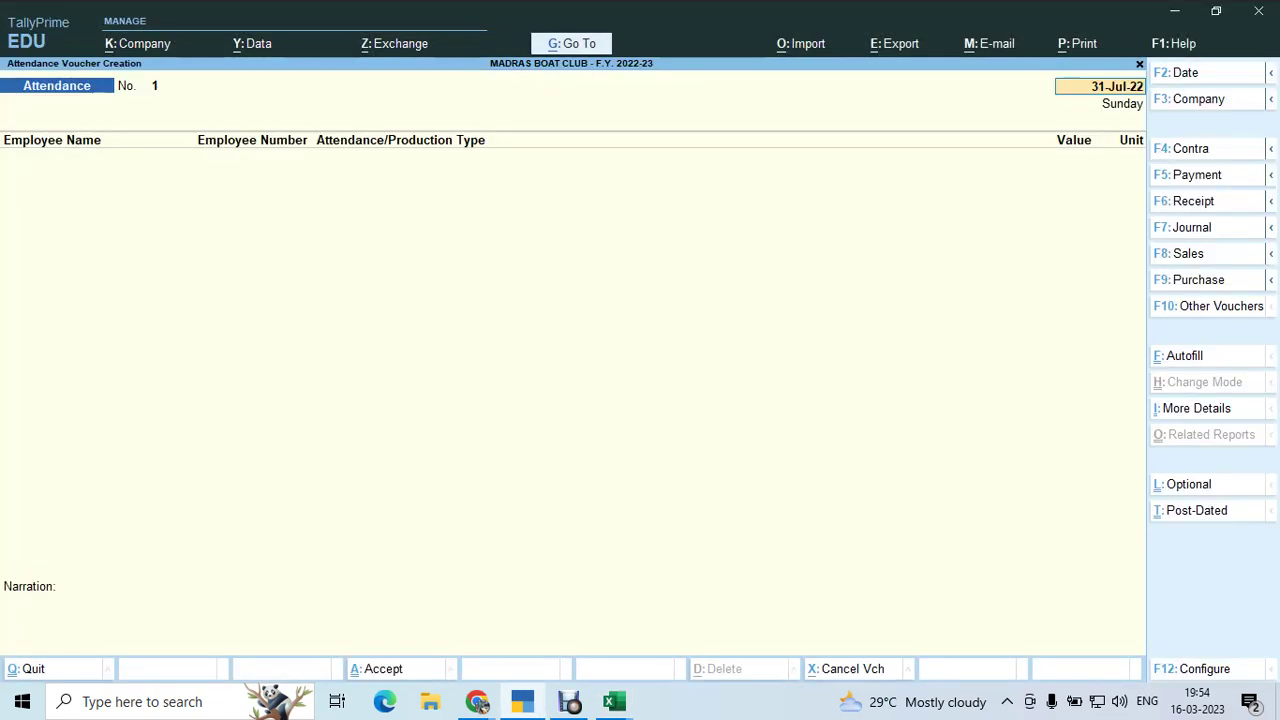
key(F2)
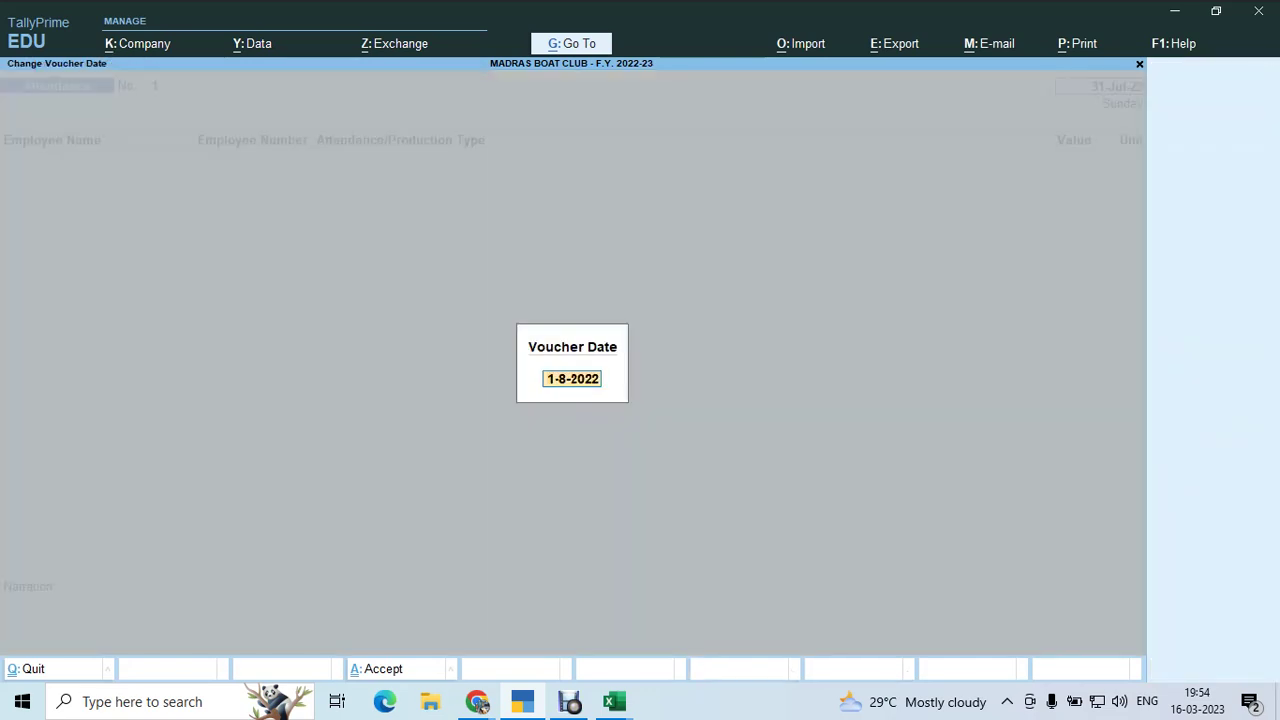
text(31-5)
key(Return)
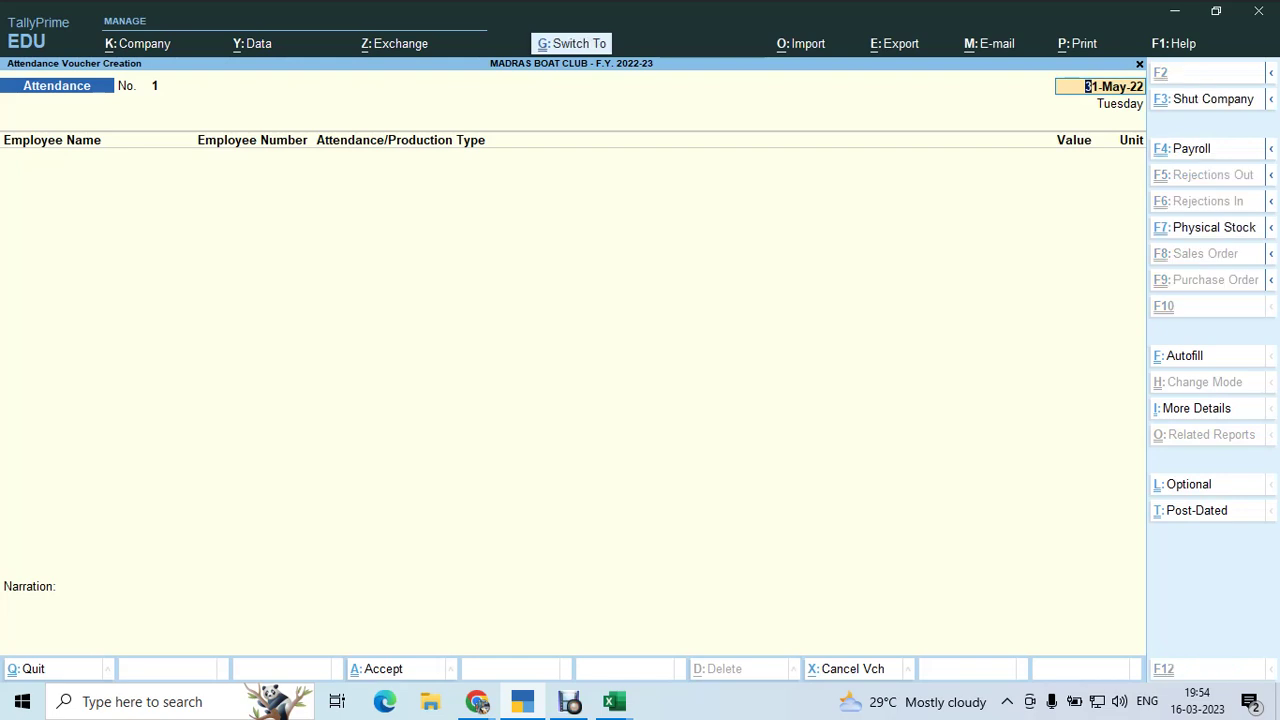
Autofill the attendance voucher for All Items with type Present and default value 0, sorted by Employee Number Only
key(ctrl+f)
key(Return)
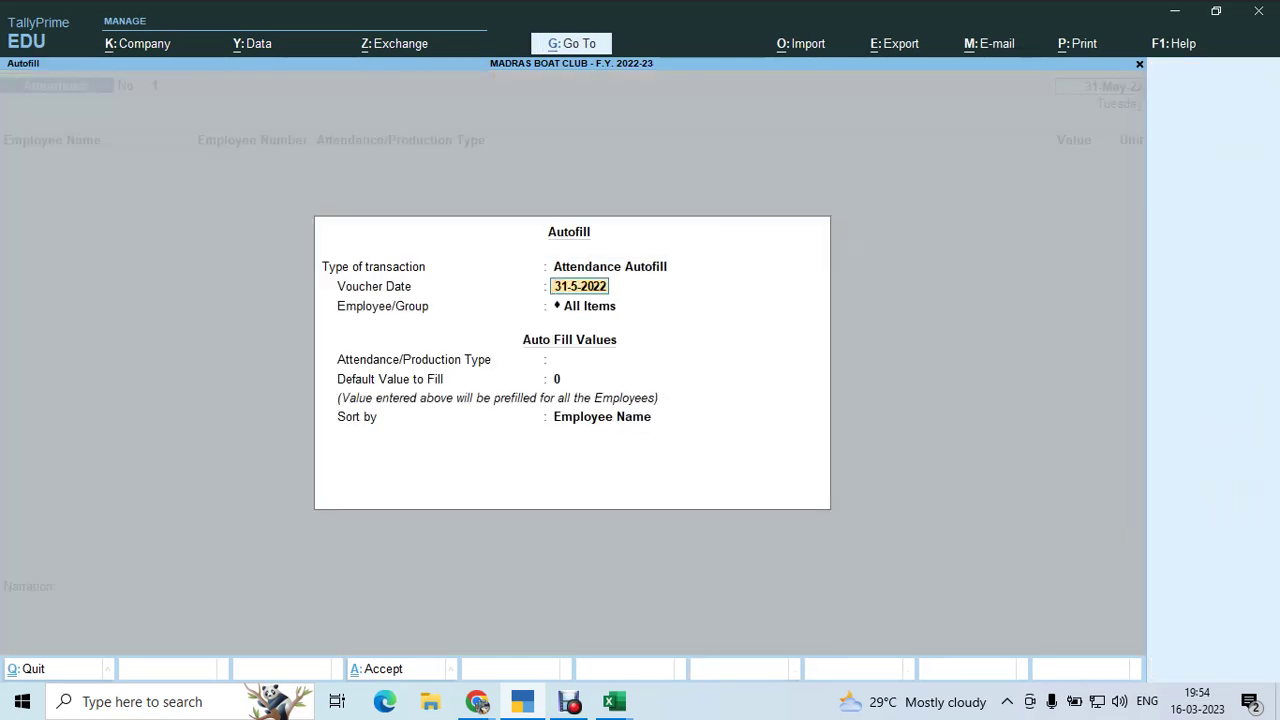
key(Return)
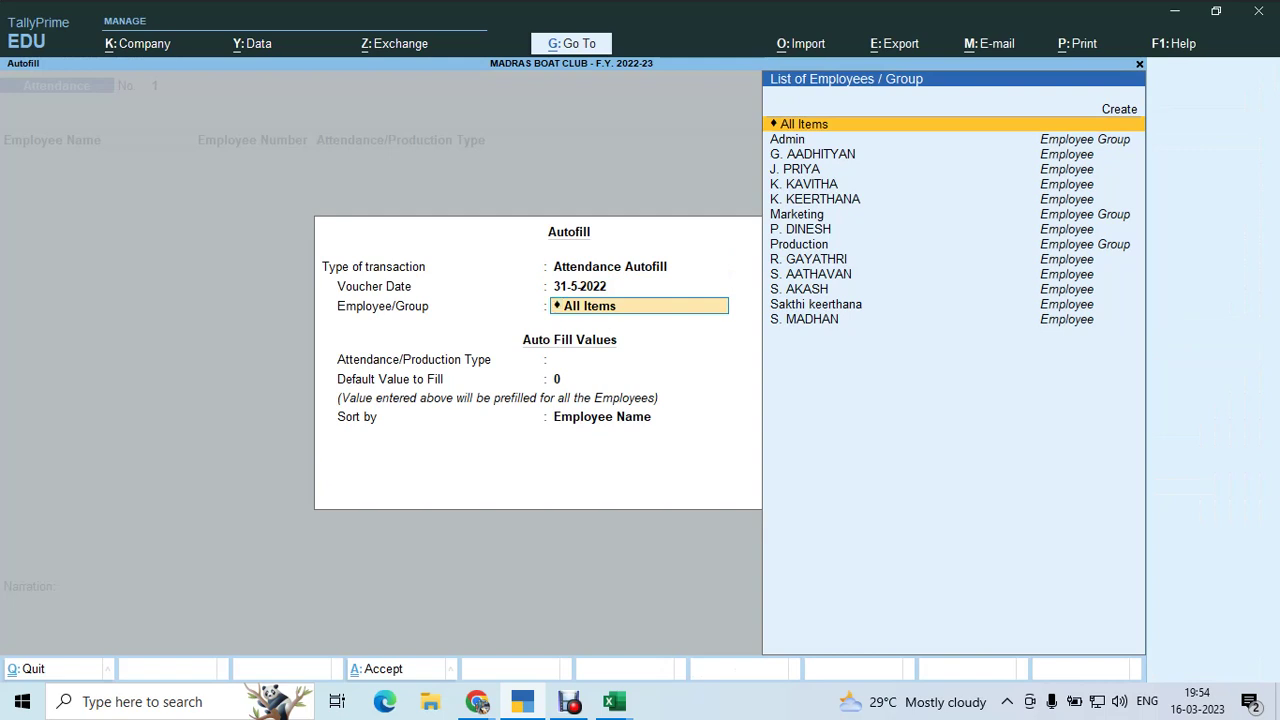
key(Return)
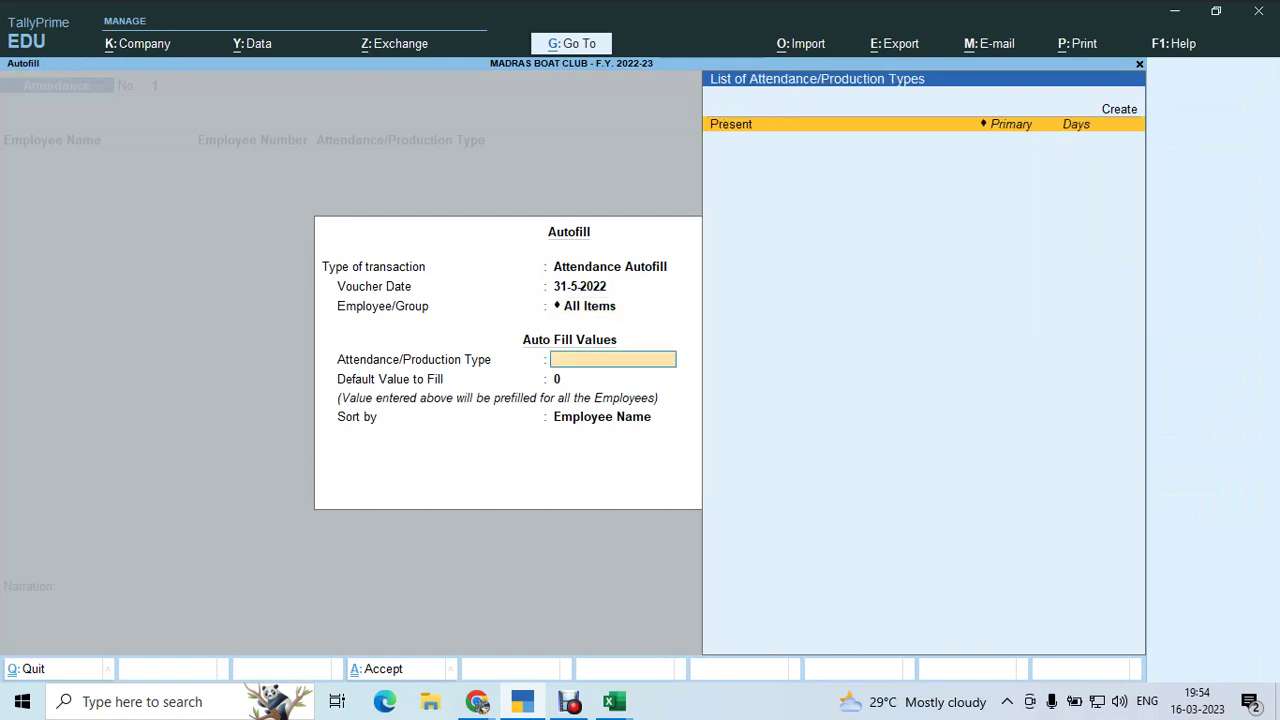
key(Return)
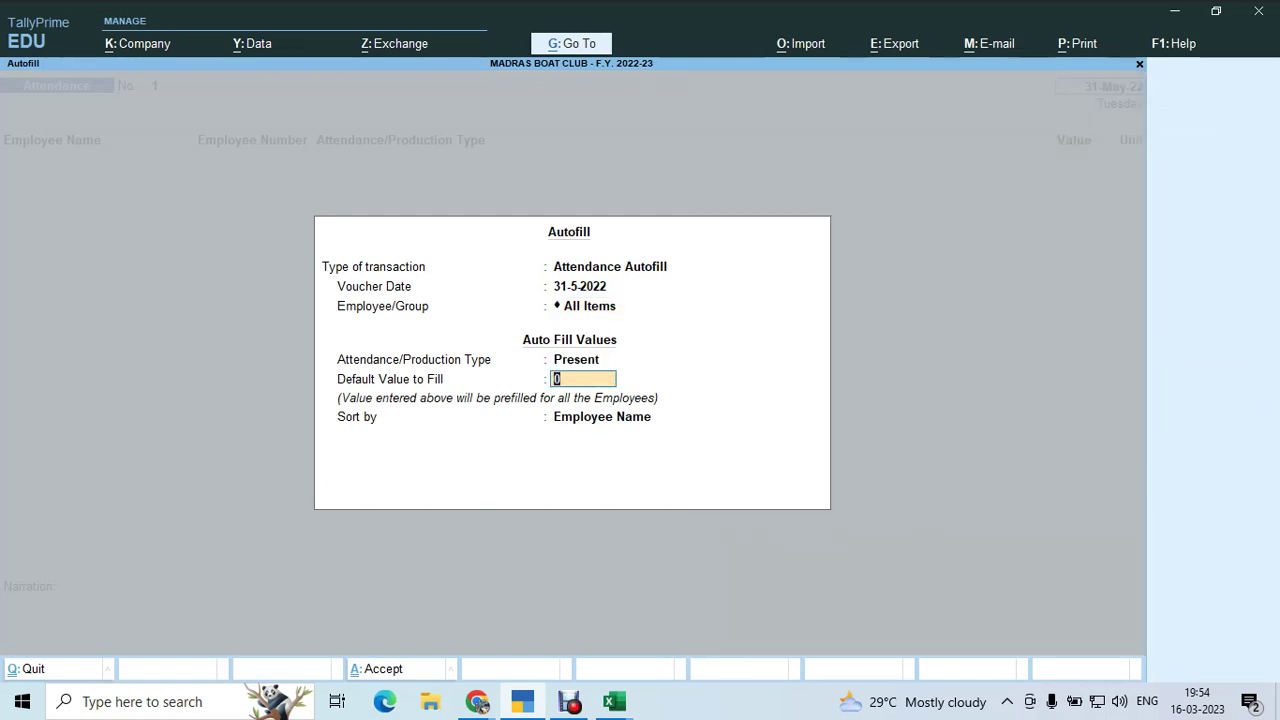
key(Return)
key(Down)
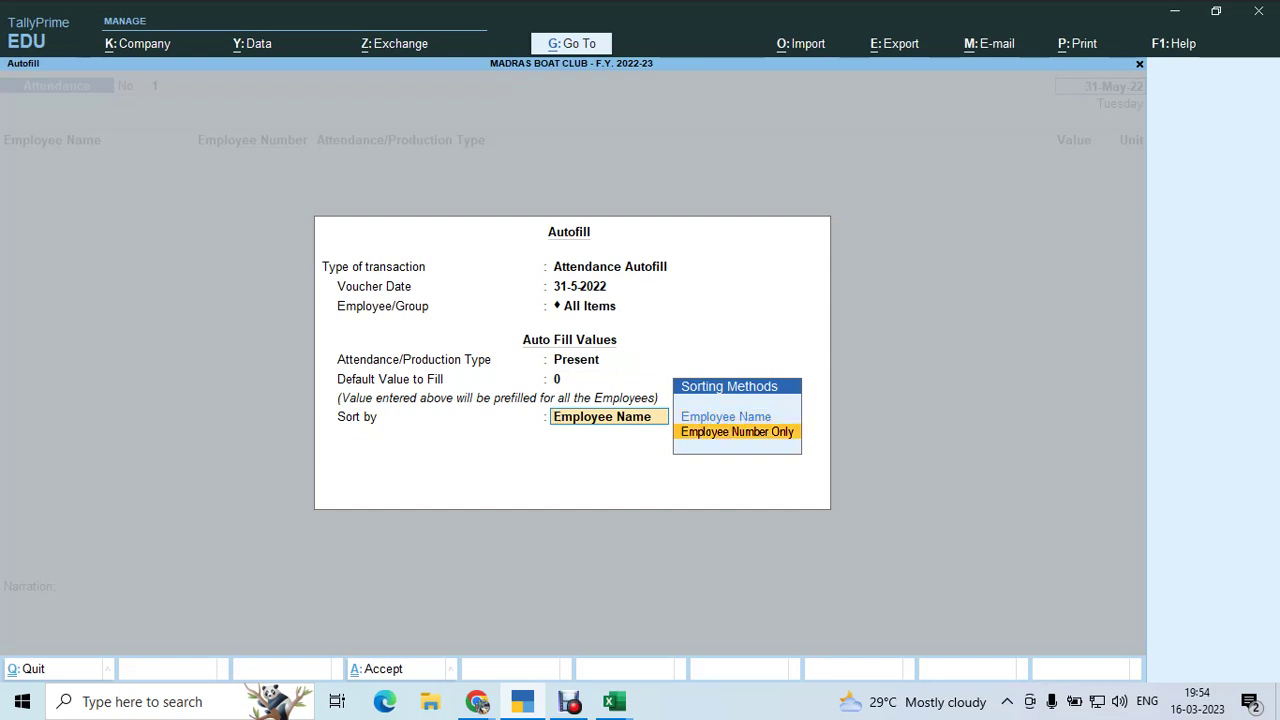
key(Return)
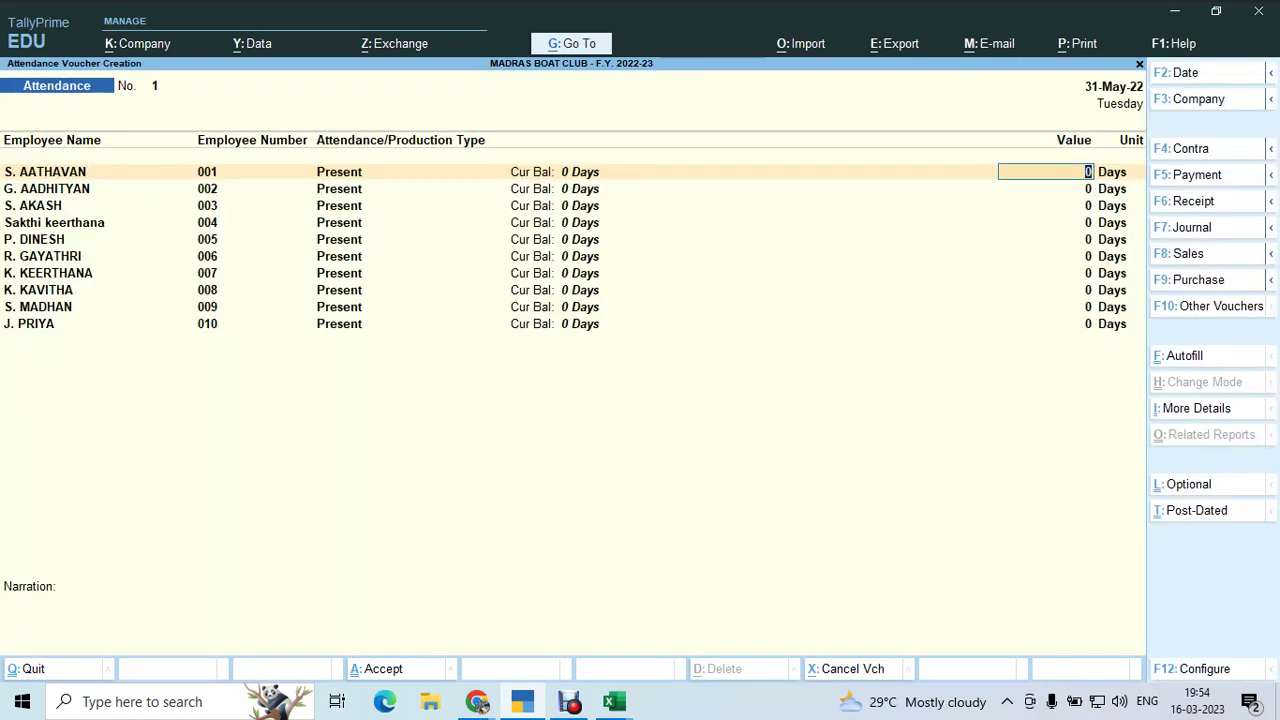
Enter the present days of the first four employees from the Excel payroll sheet into the voucher: 28, 26, 26 and 29
key(alt+Tab)
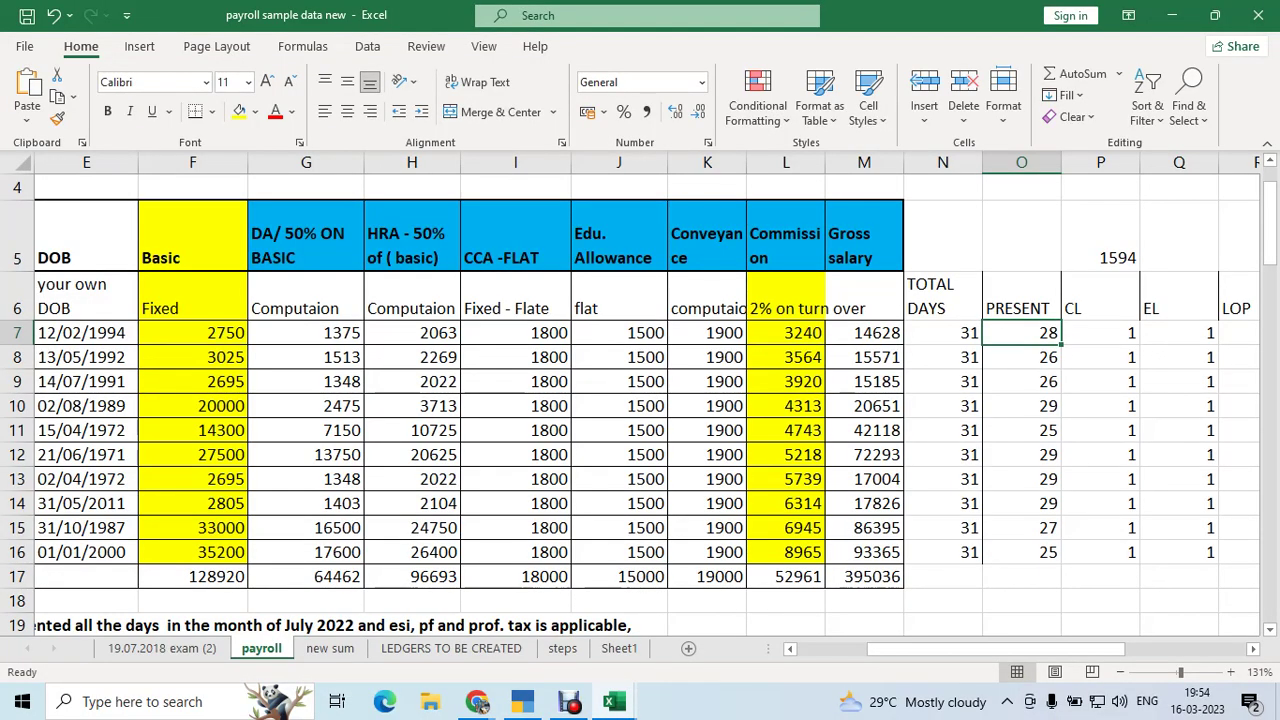
key(Down)
key(Down)
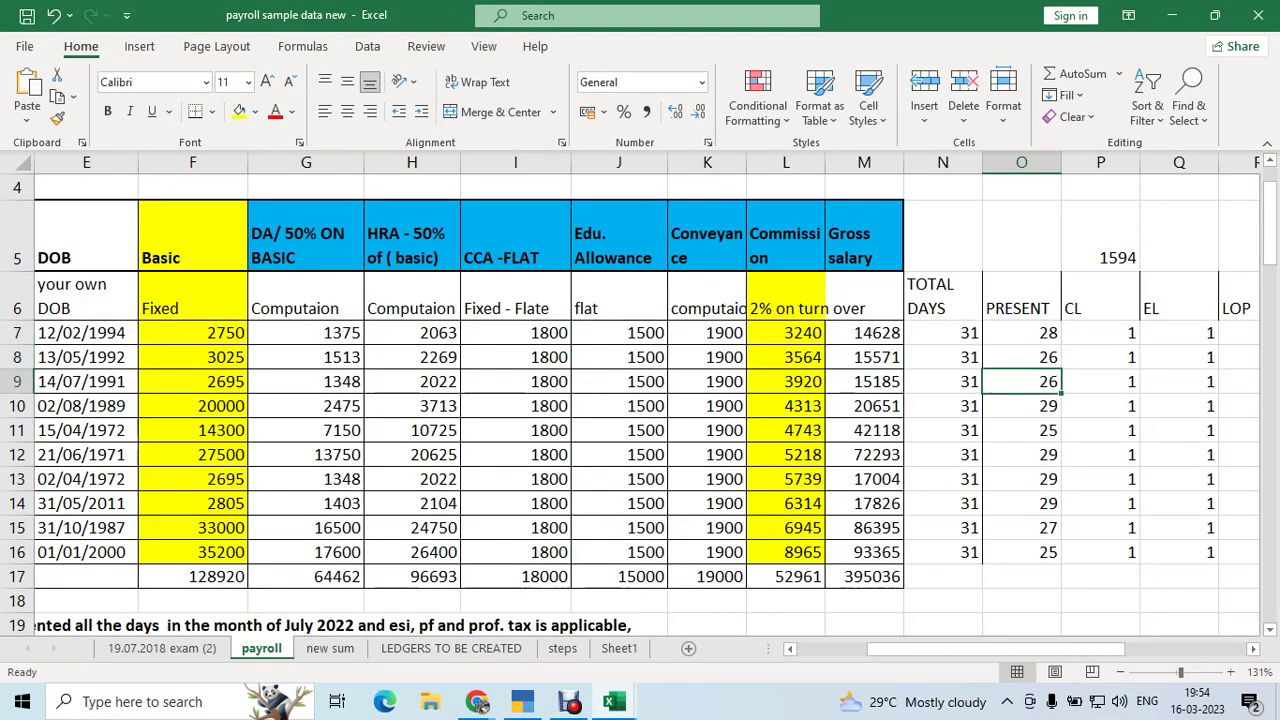
key(alt+Tab)
text(28)
key(Return)
text(26)
key(Return)
text(26)
key(Return)
text(29)
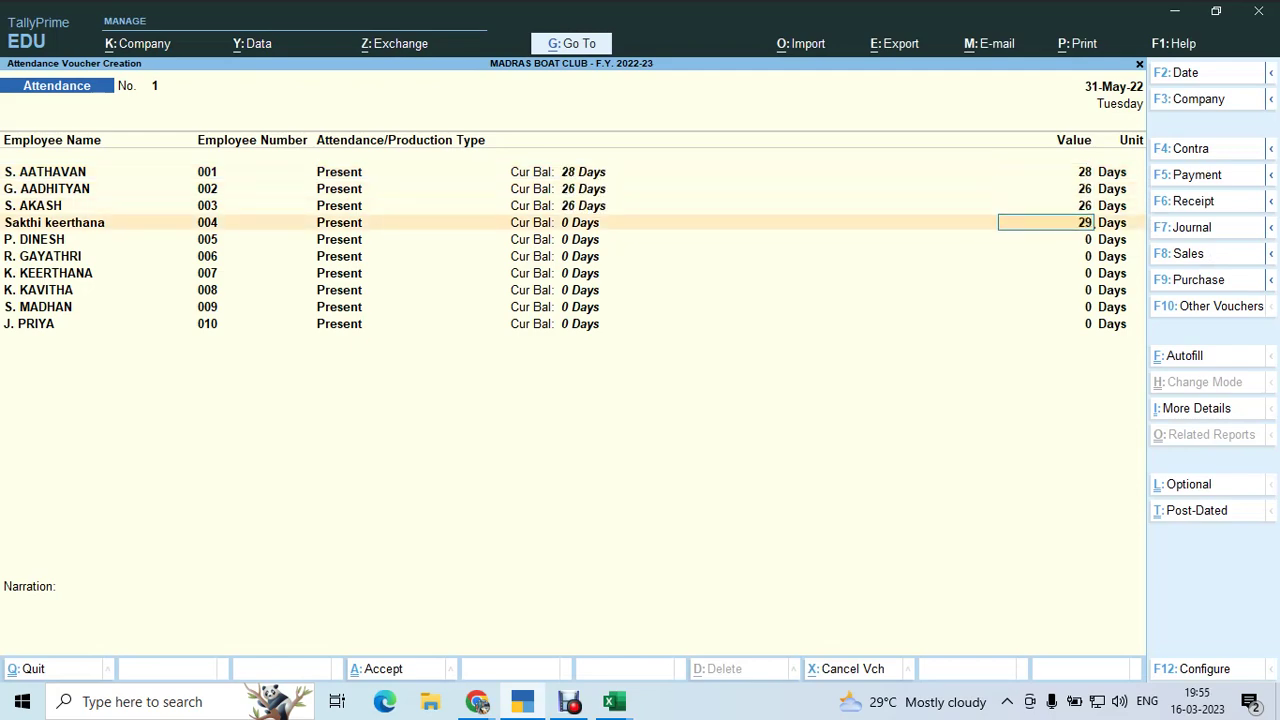
key(Return)
Enter the present days of the fifth to eighth employees from the Excel payroll sheet: 25, 29, 29 and 29
key(alt+Tab)
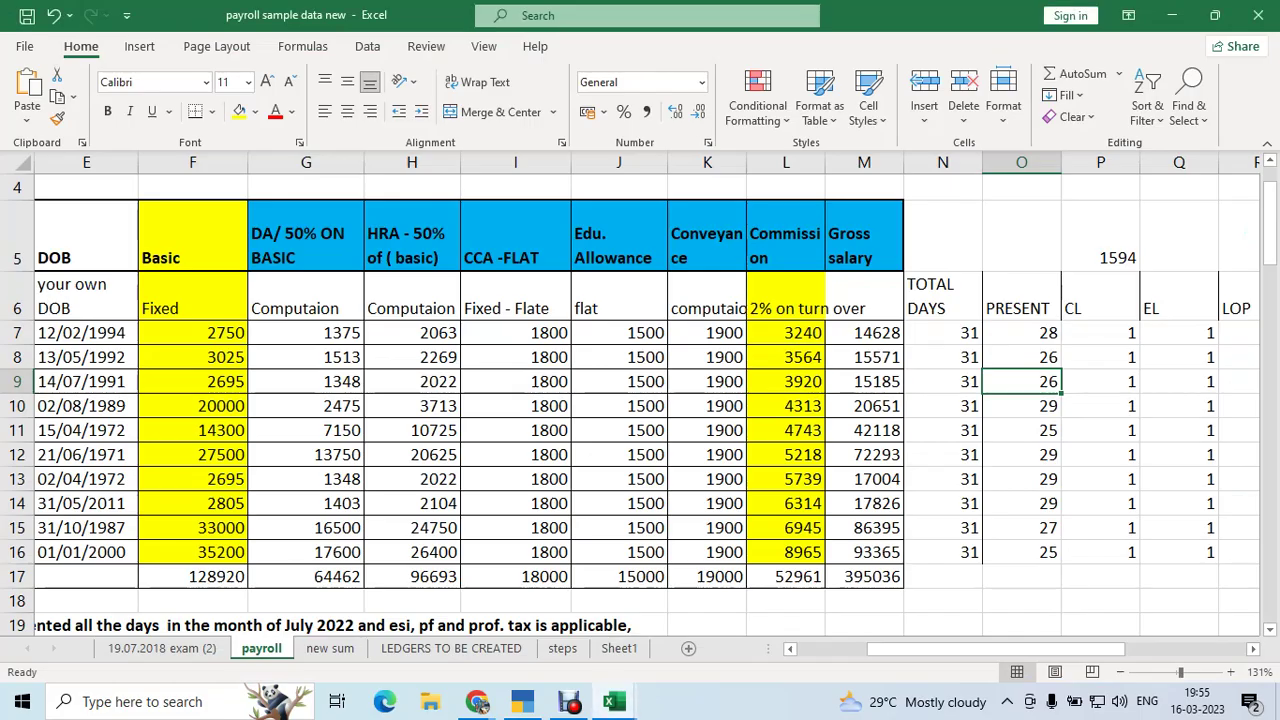
key(Down)
key(Down)
key(Down)
key(Down)
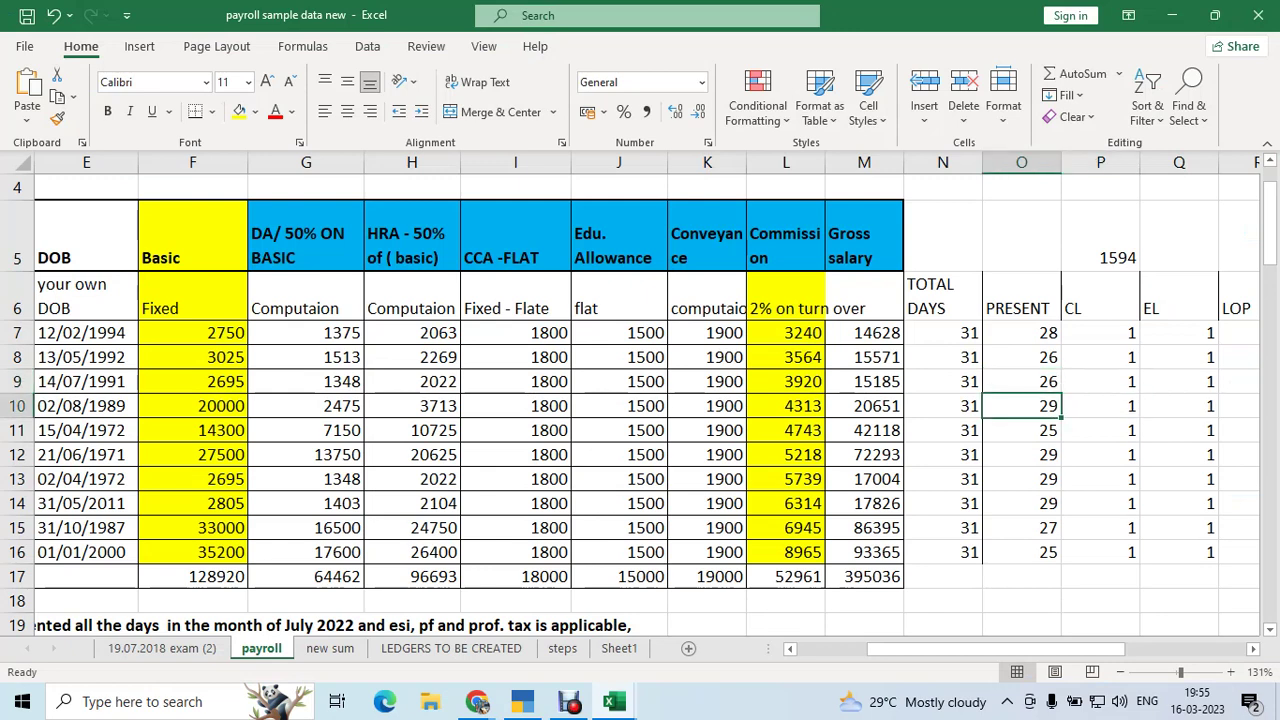
key(Down)
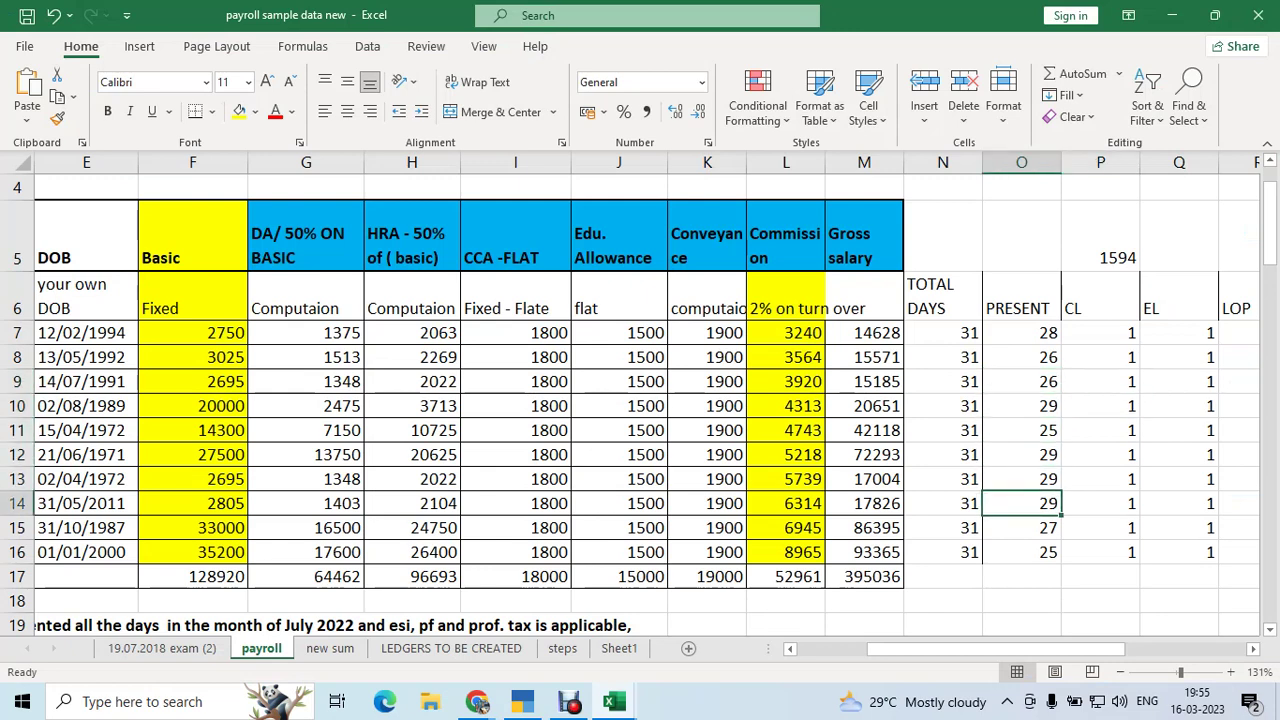
key(alt+Tab)
text(25)
key(Return)
text(2)
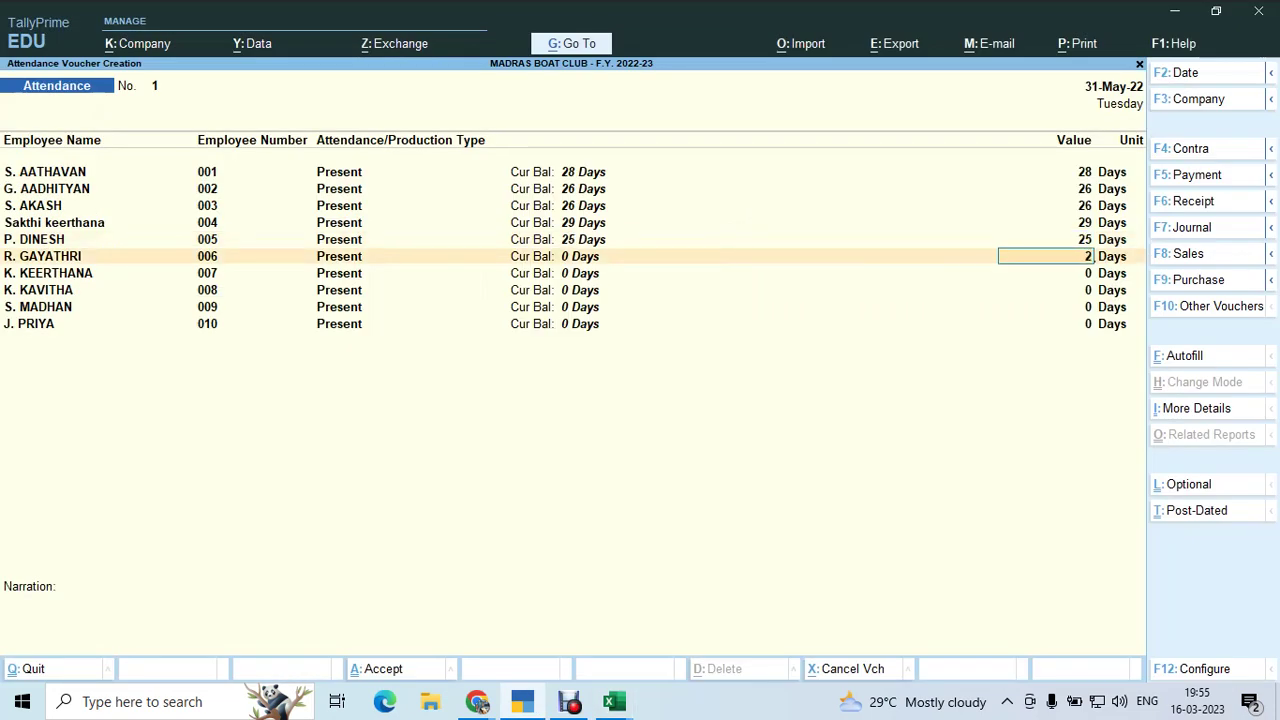
text(9)
key(Return)
text(29)
key(Return)
text(29)
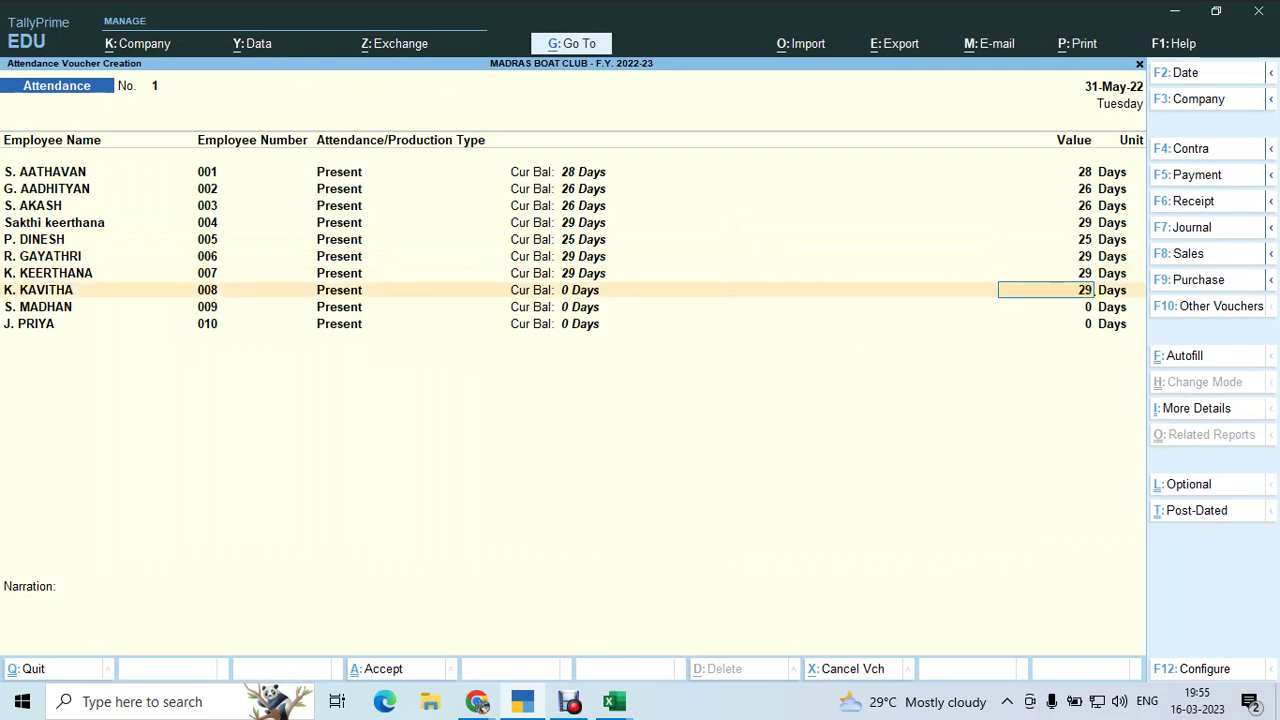
key(Return)
Enter 27 and 25 present days for the last two employees from the Excel sheet, and save the attendance voucher without narration
key(alt+Tab)
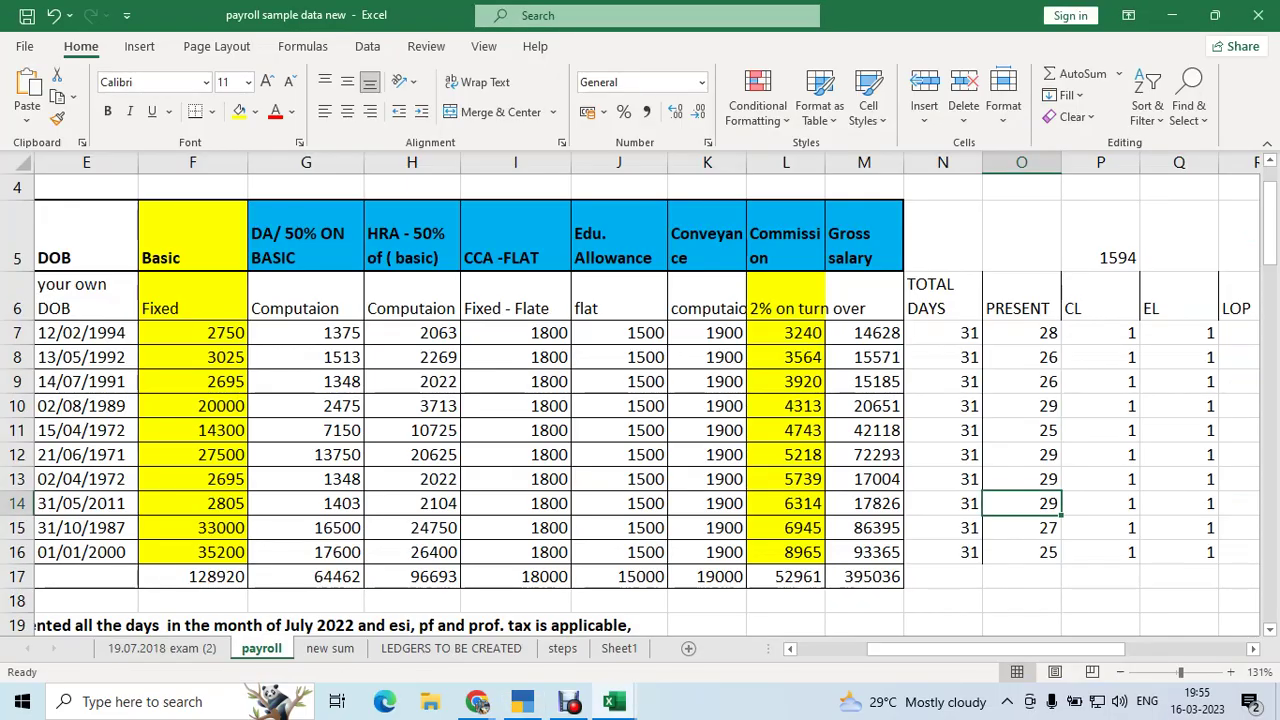
key(alt+Tab)
text(27)
key(Return)
text(25)
key(Return)
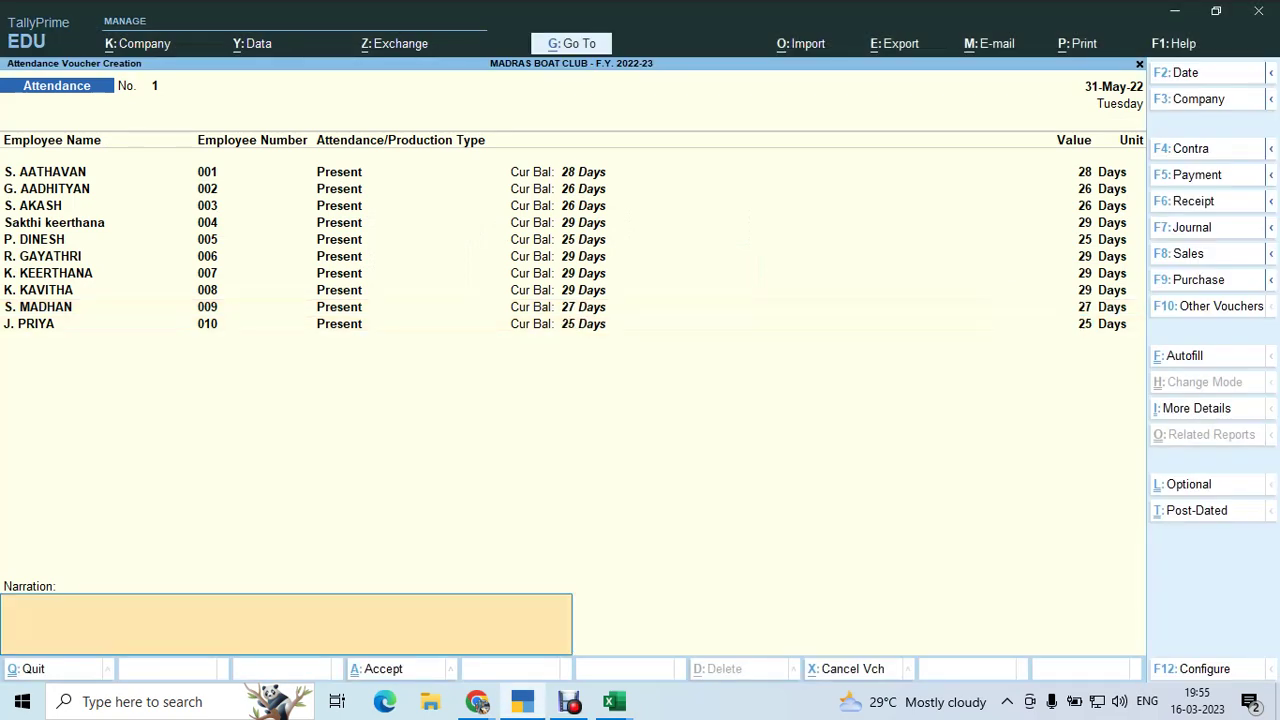
key(Return)
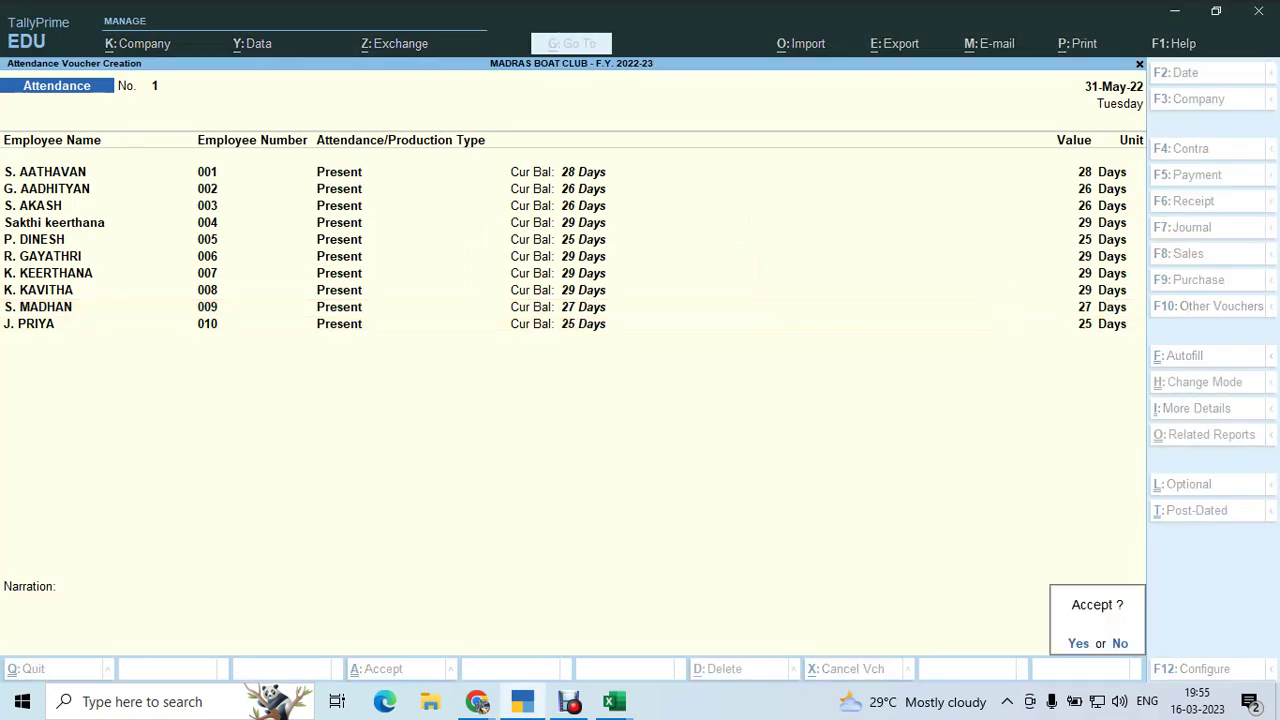
key(Return)
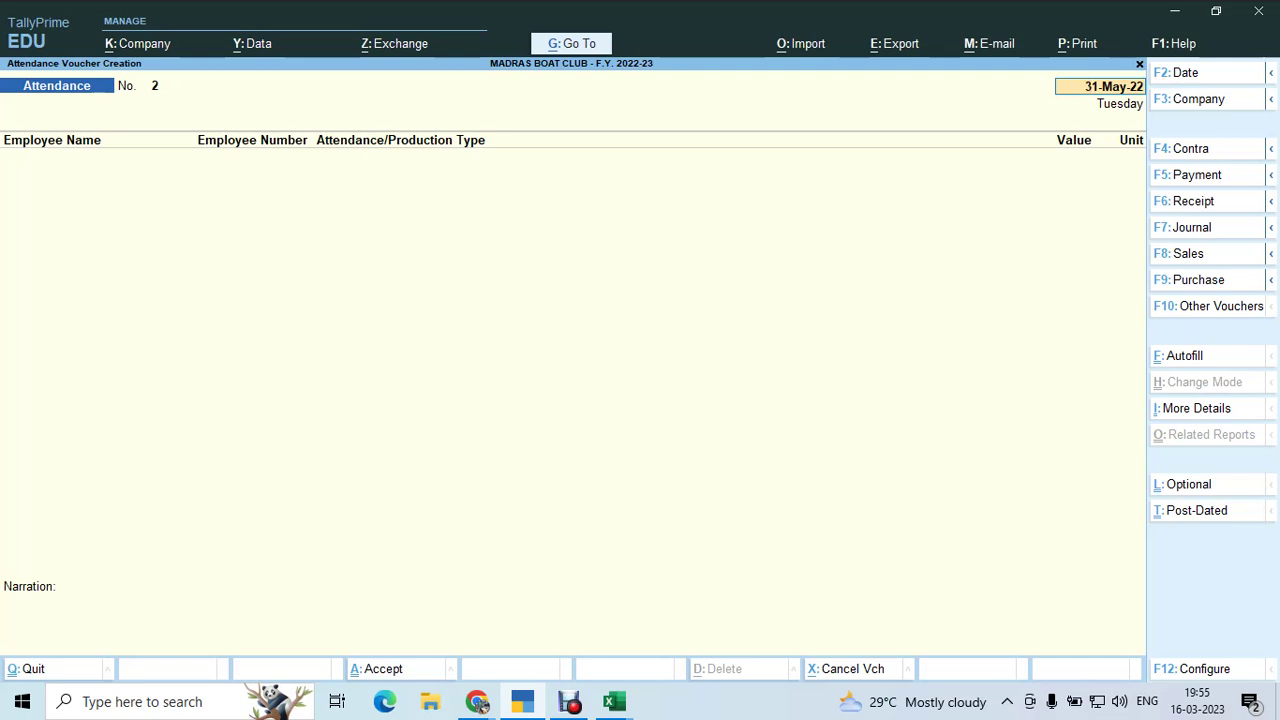
Change the voucher type to Payroll and start a Payroll Autofill with the User Defined process
key(F10)
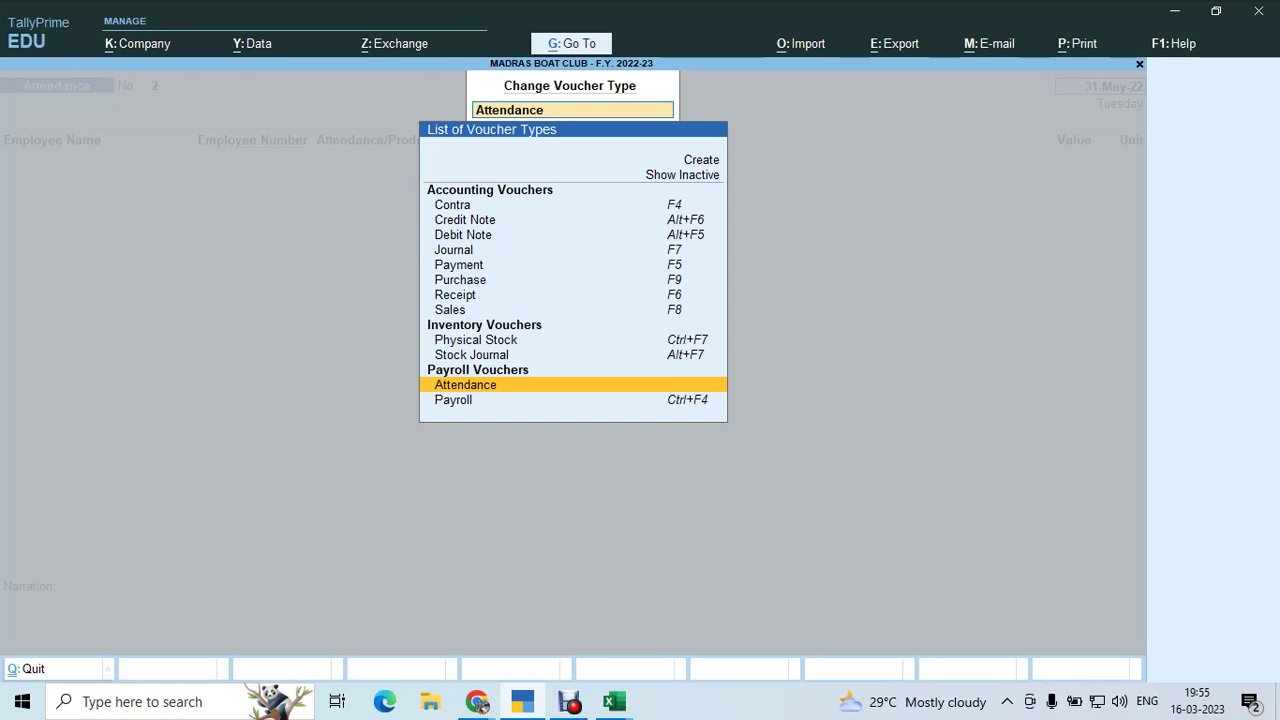
key(Down)
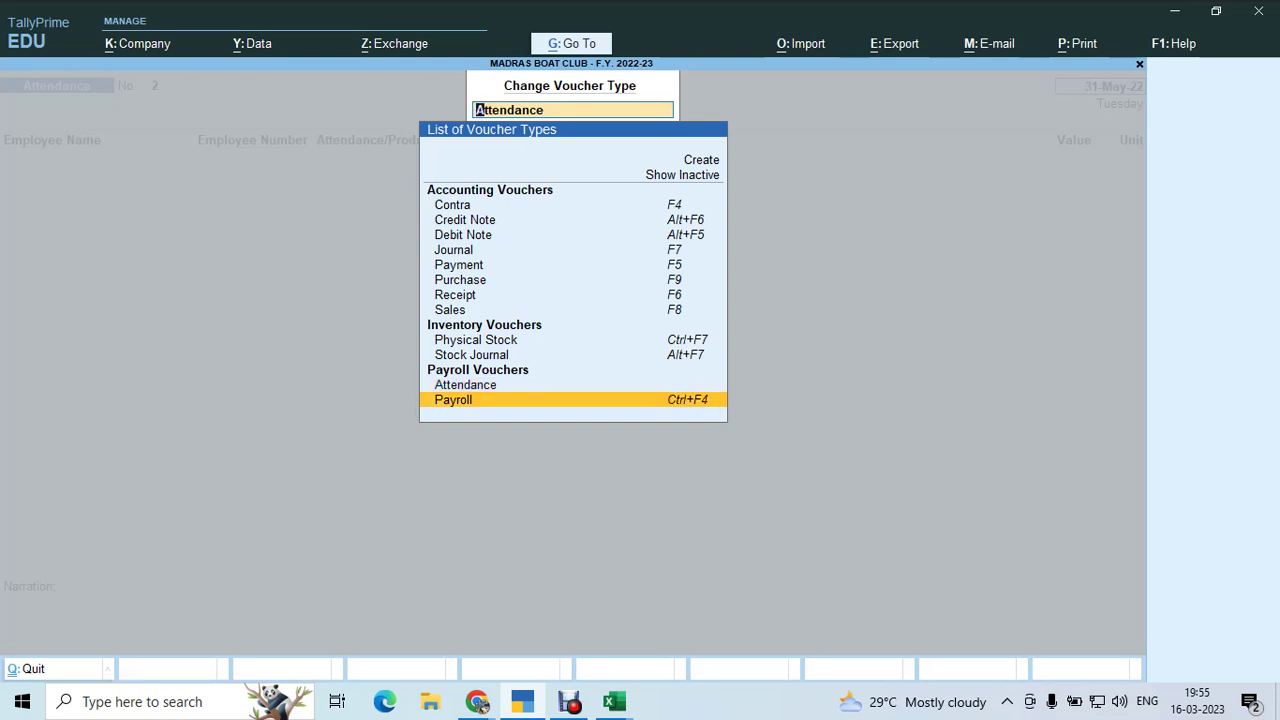
key(Return)
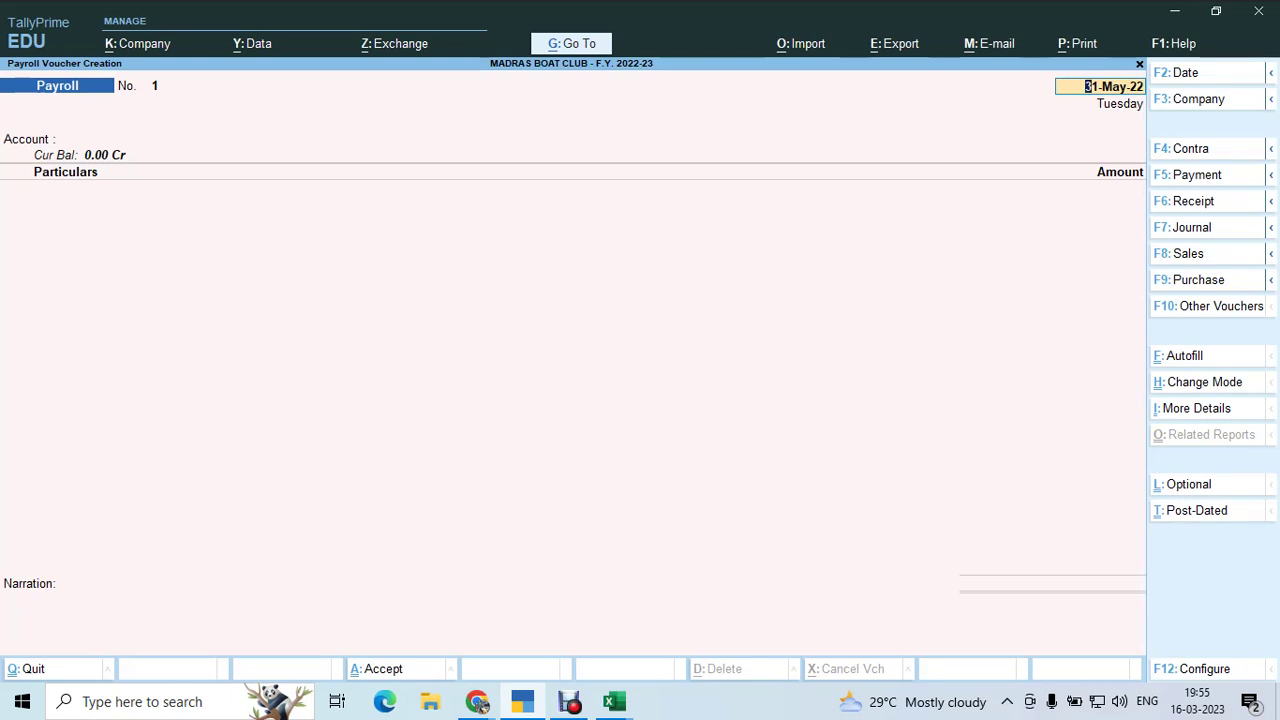
key(ctrl+f)
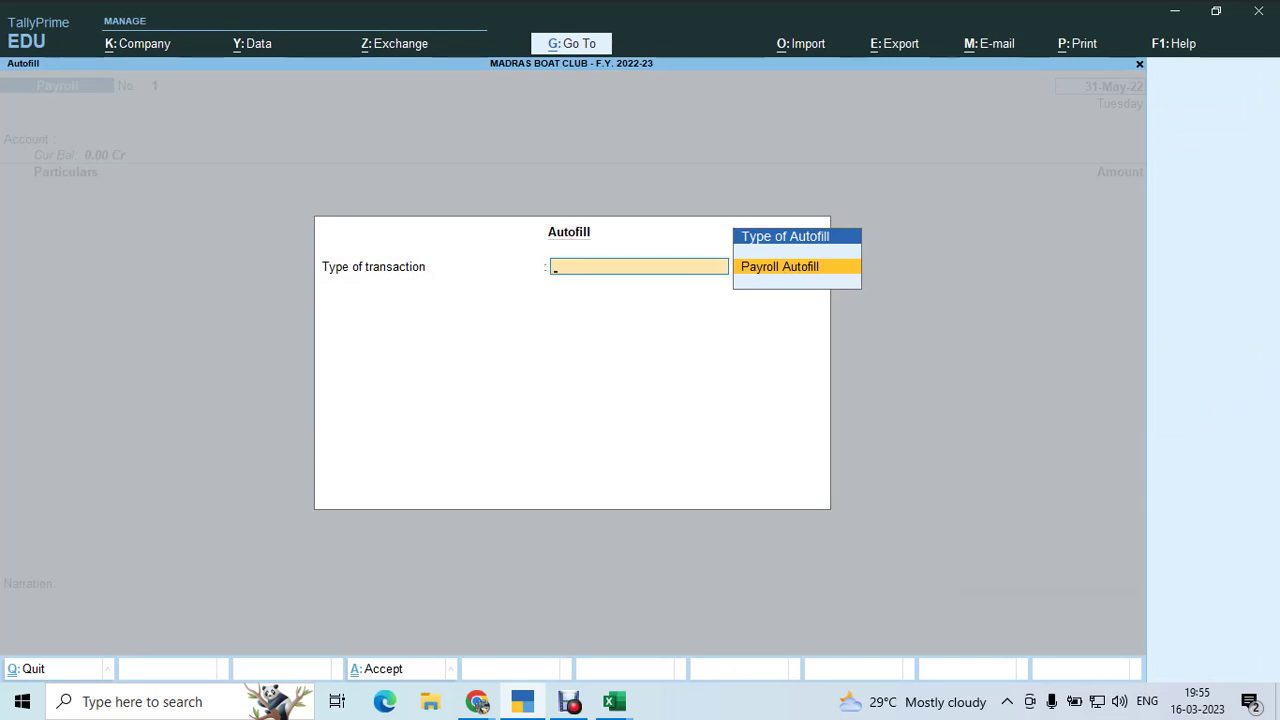
key(Return)
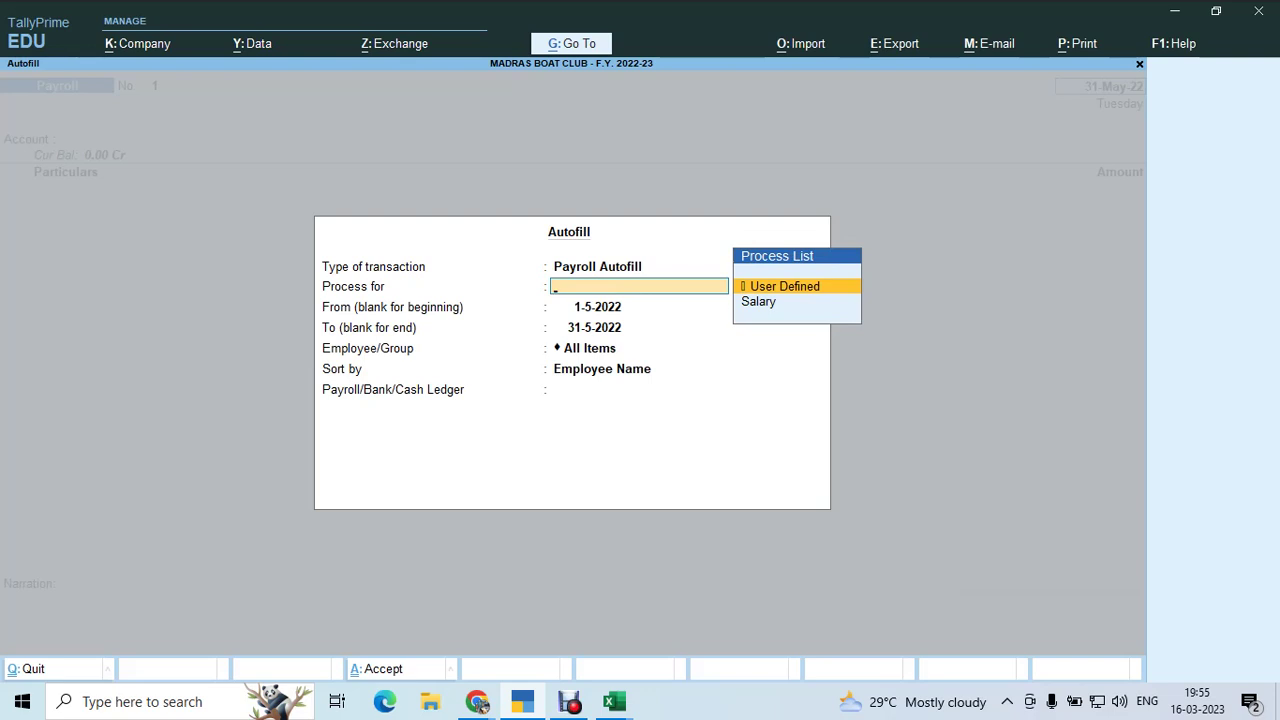
key(Return)
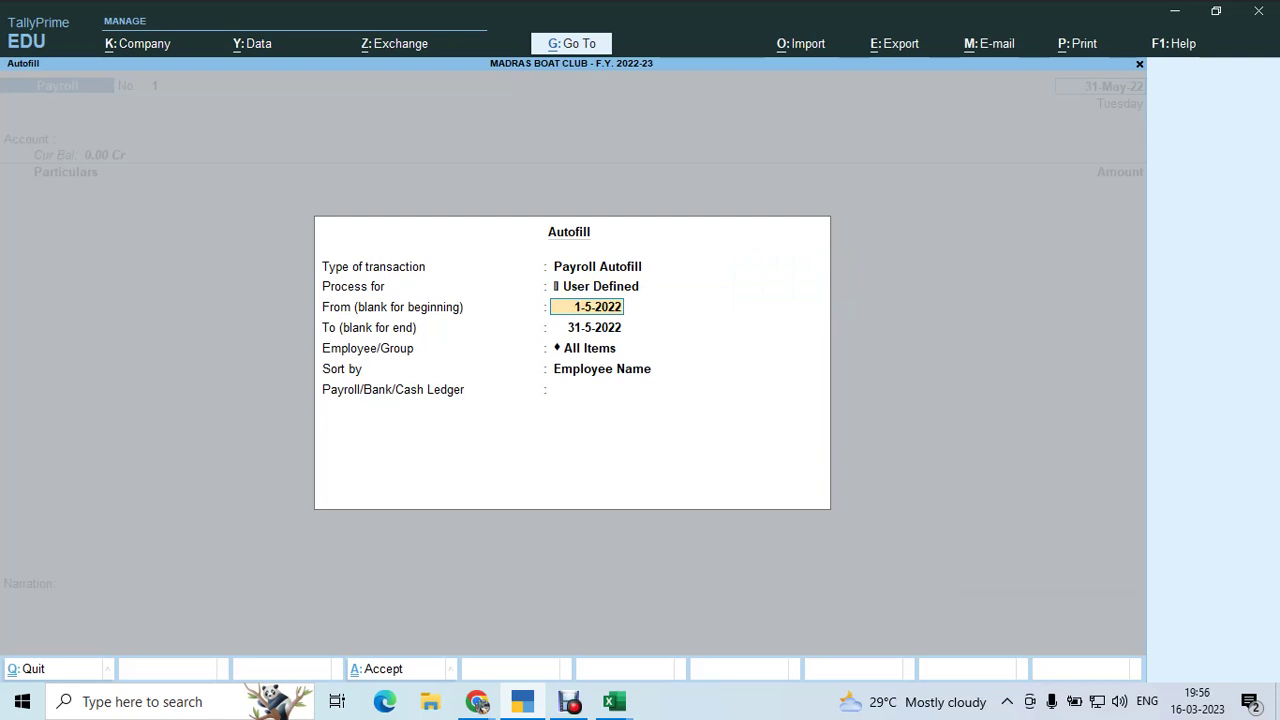
text(1.4)
key(Return)
text(30.04)
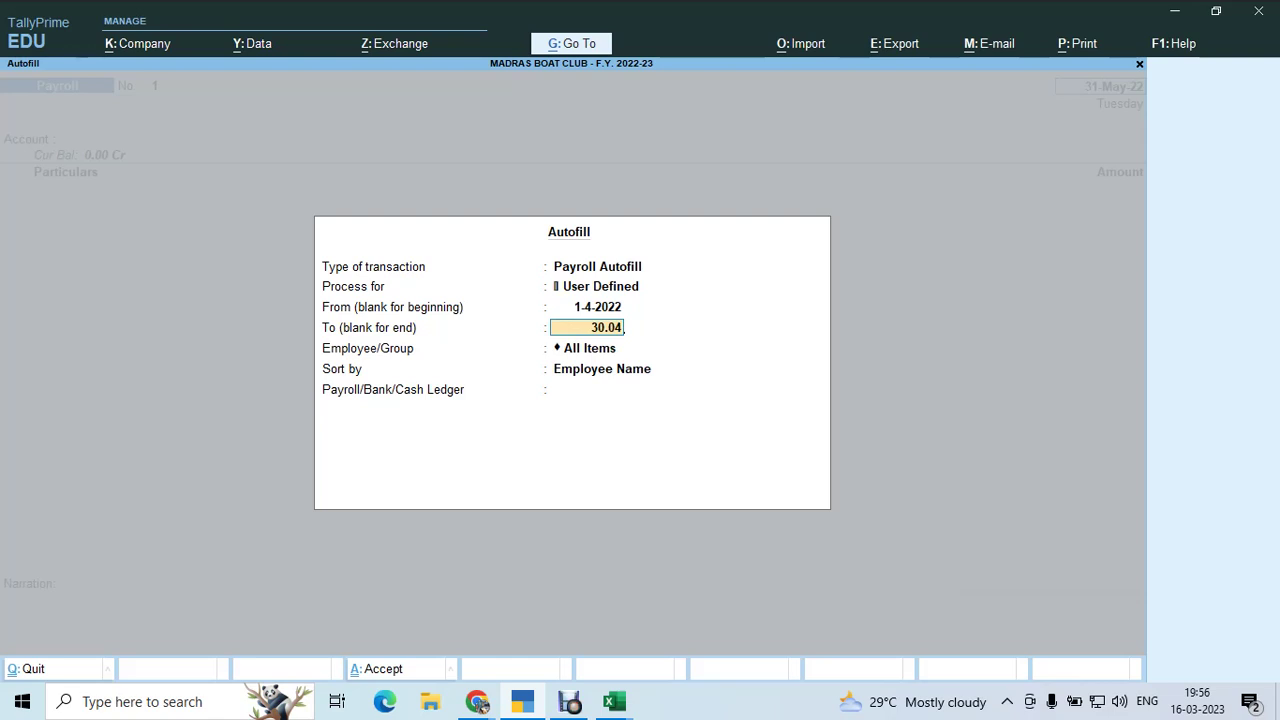
key(BackSpace)
key(BackSpace)
key(BackSpace)
key(BackSpace)
key(BackSpace)
key(BackSpace)
Set the payroll autofill period from 1-5-2022 to 31-5-2022
text(1.)
text(5)
key(Return)
text(31.5)
key(Return)
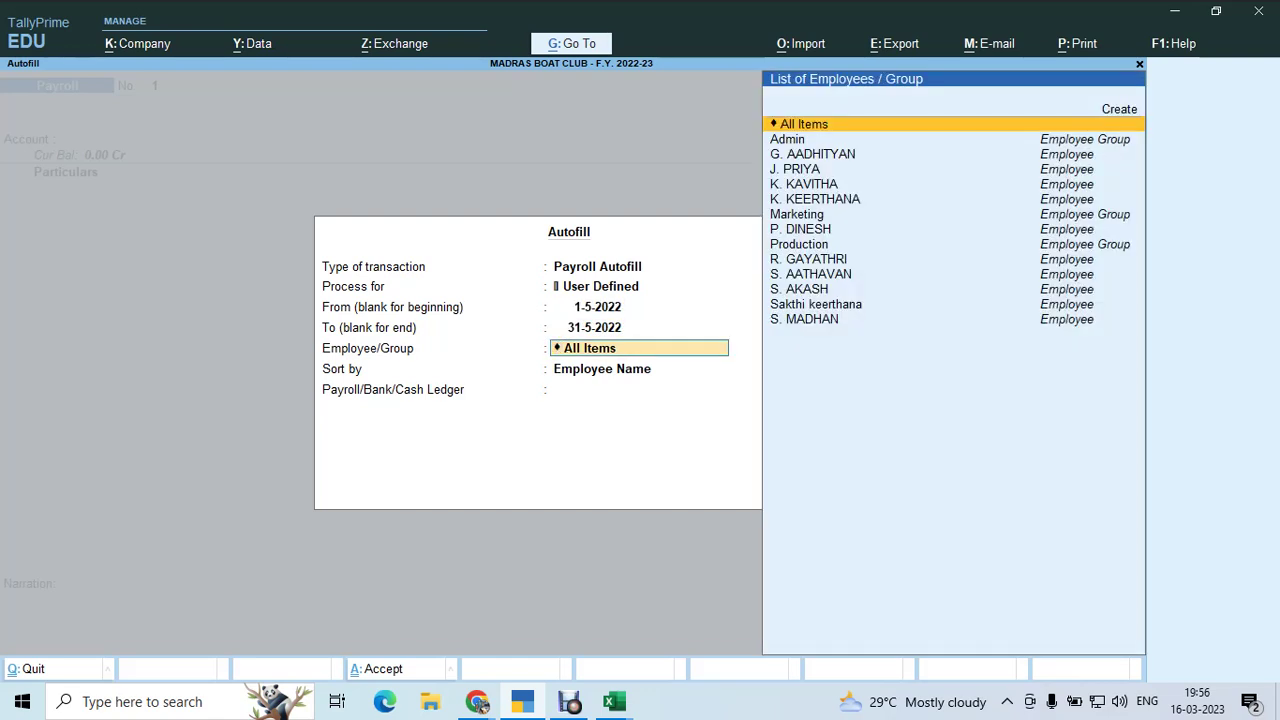
Admit the waiting participant to the Google Meet call in Chrome, and switch back to TallyPrime
key(alt+Tab)
key(alt+Tab)
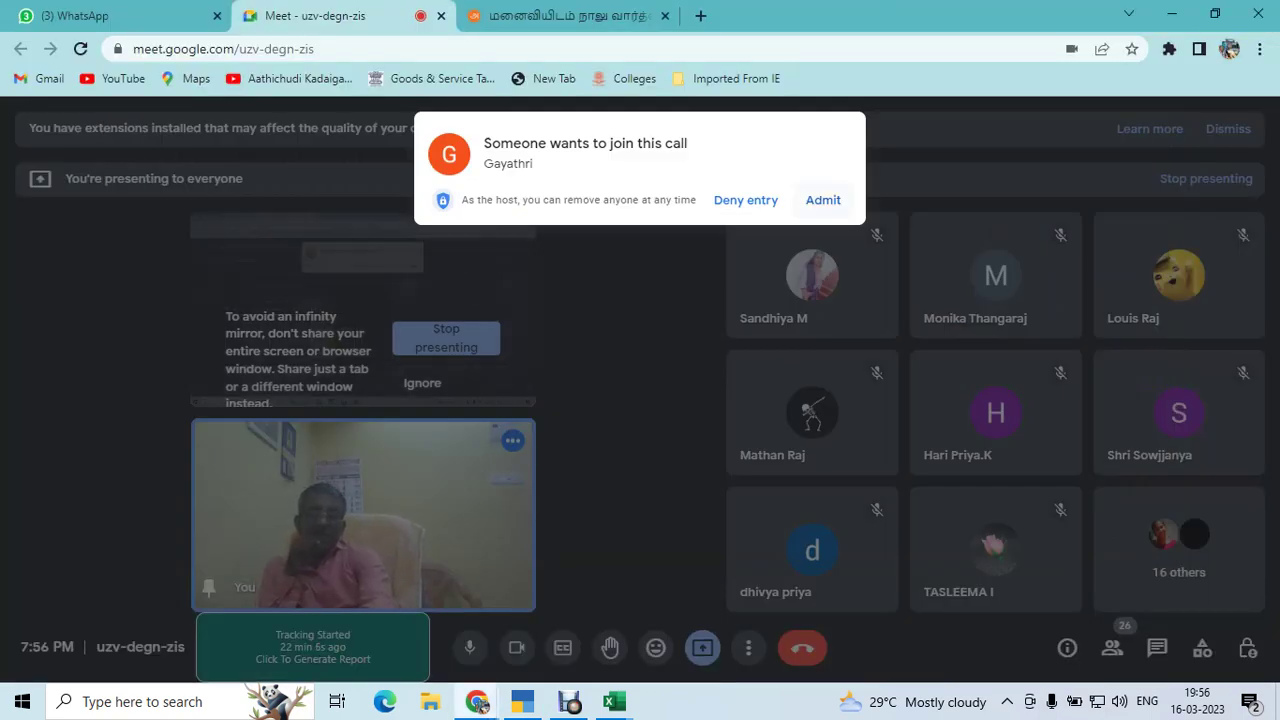
key(alt+Tab)
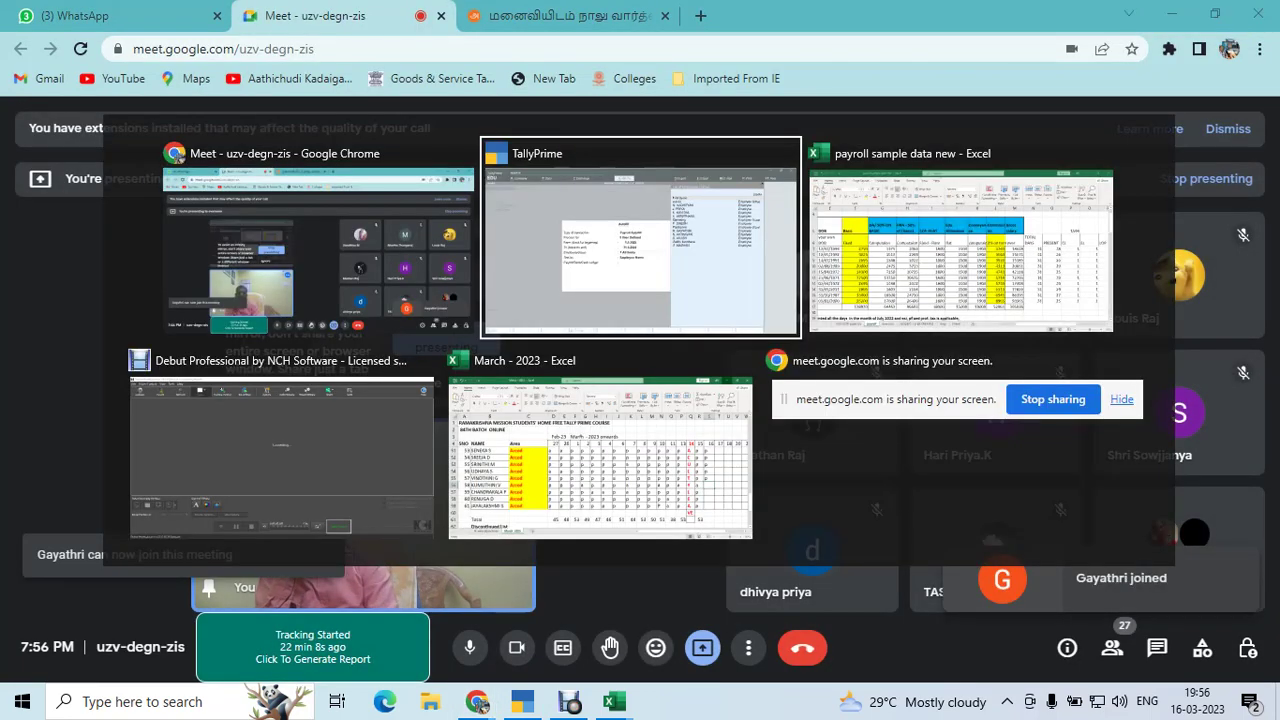
Fill the payroll for all employees, sorted by Employee Number Only, against the SALARY PAYABLE ledger
key(Up)
key(Return)
key(Return)
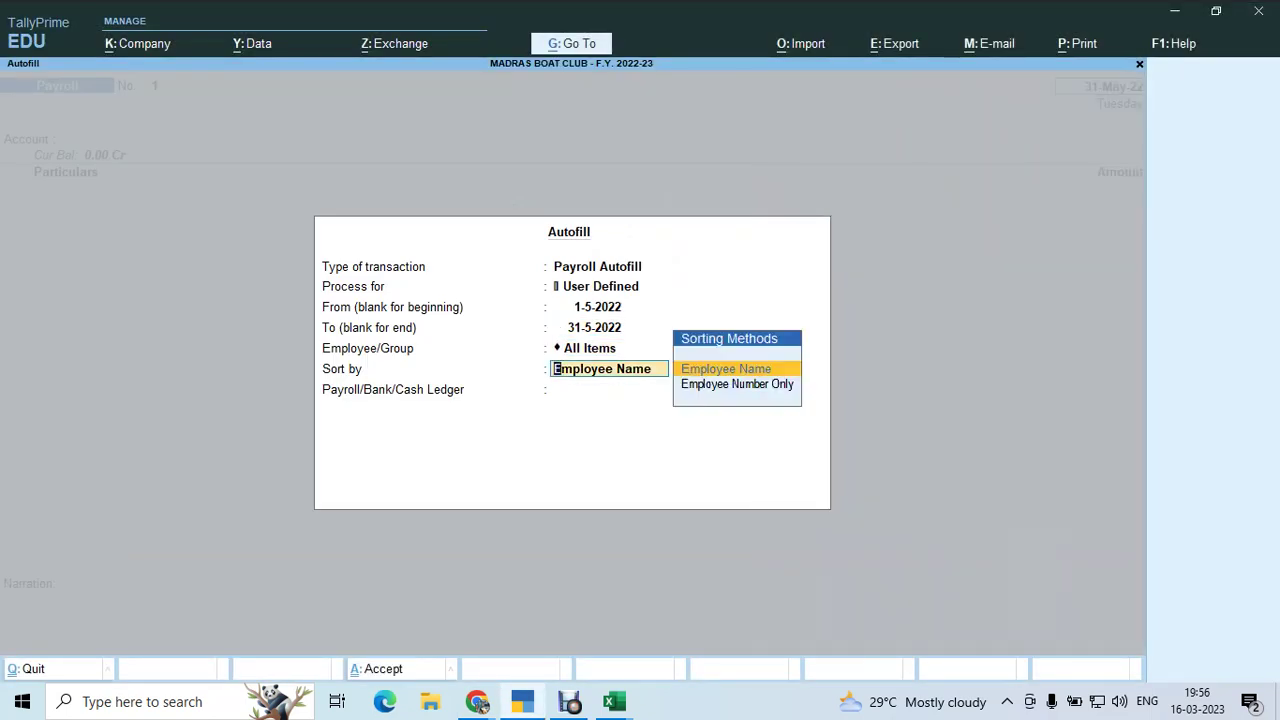
key(Down)
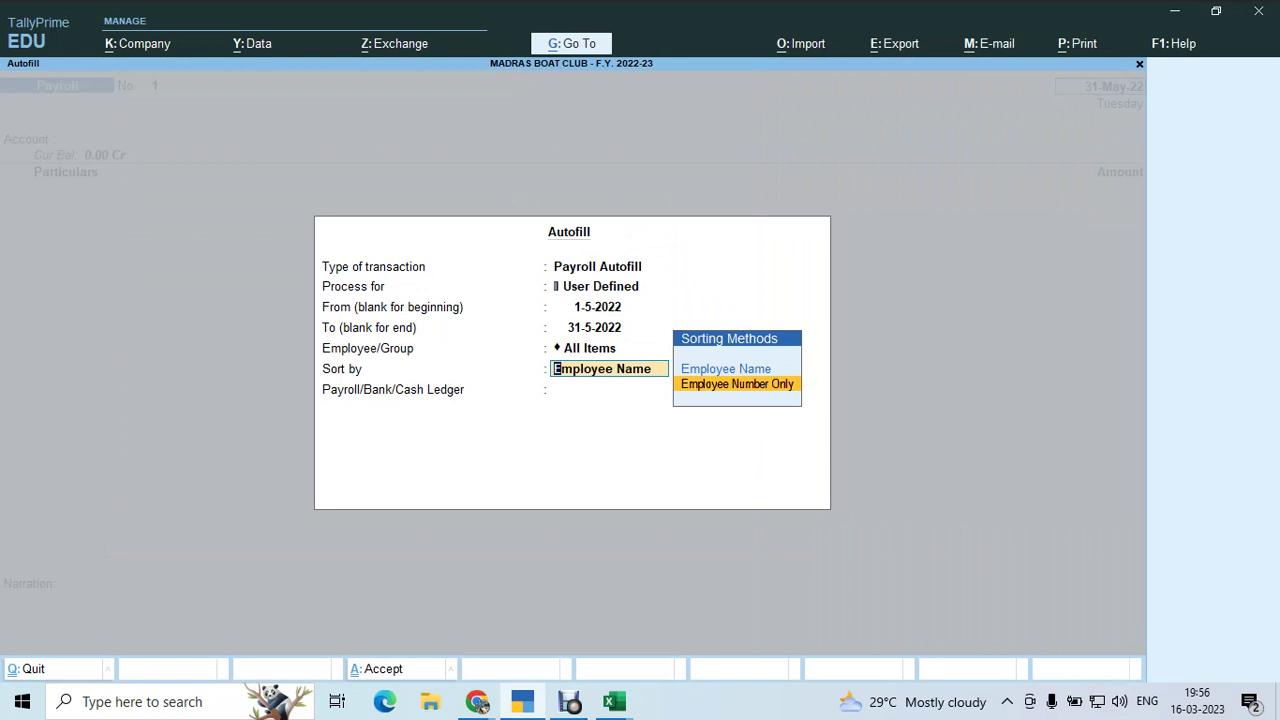
key(Return)
key(Down)
key(Down)
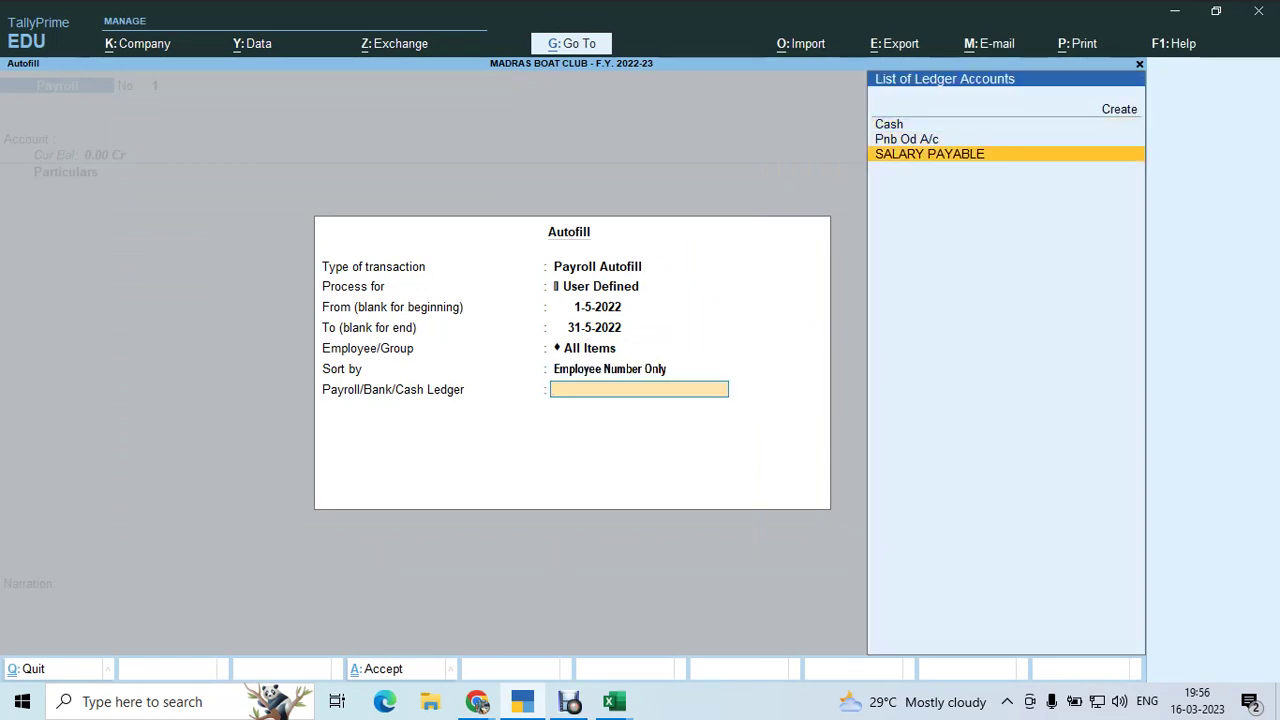
key(Return)
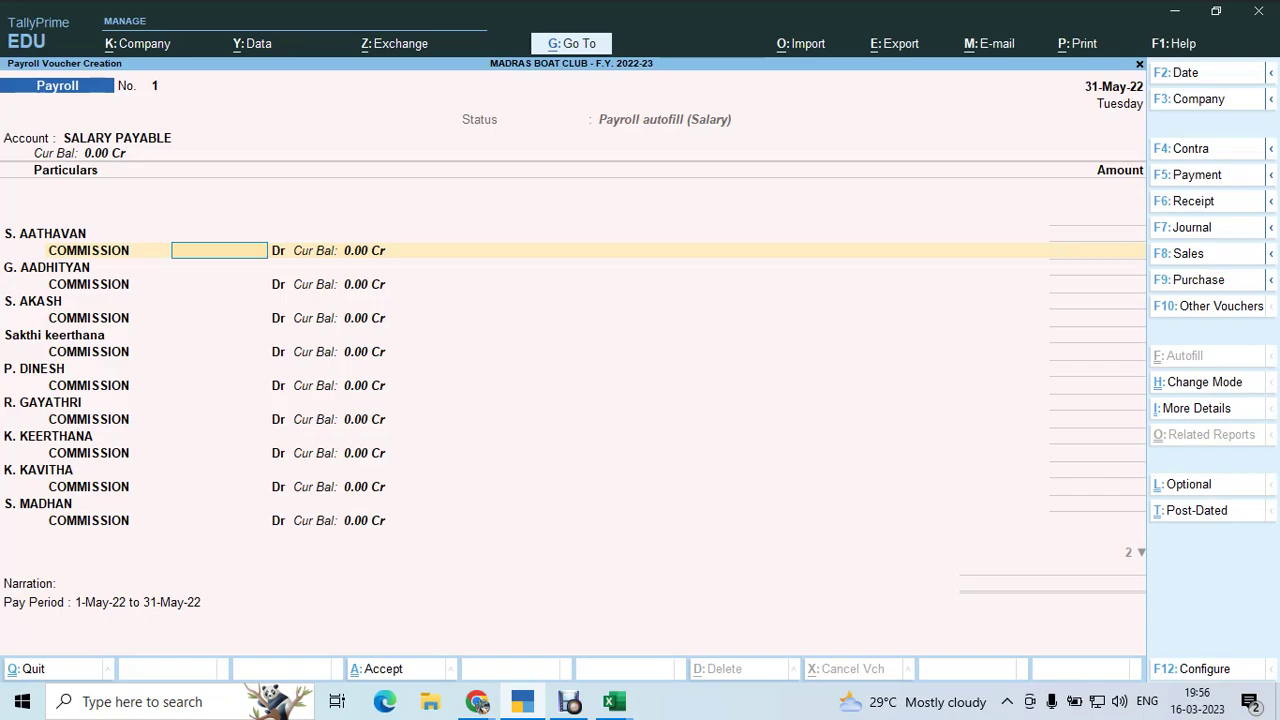
Switch to the payroll sample data workbook in Excel and highlight the first employee's row to read the commission
key(alt+Tab)
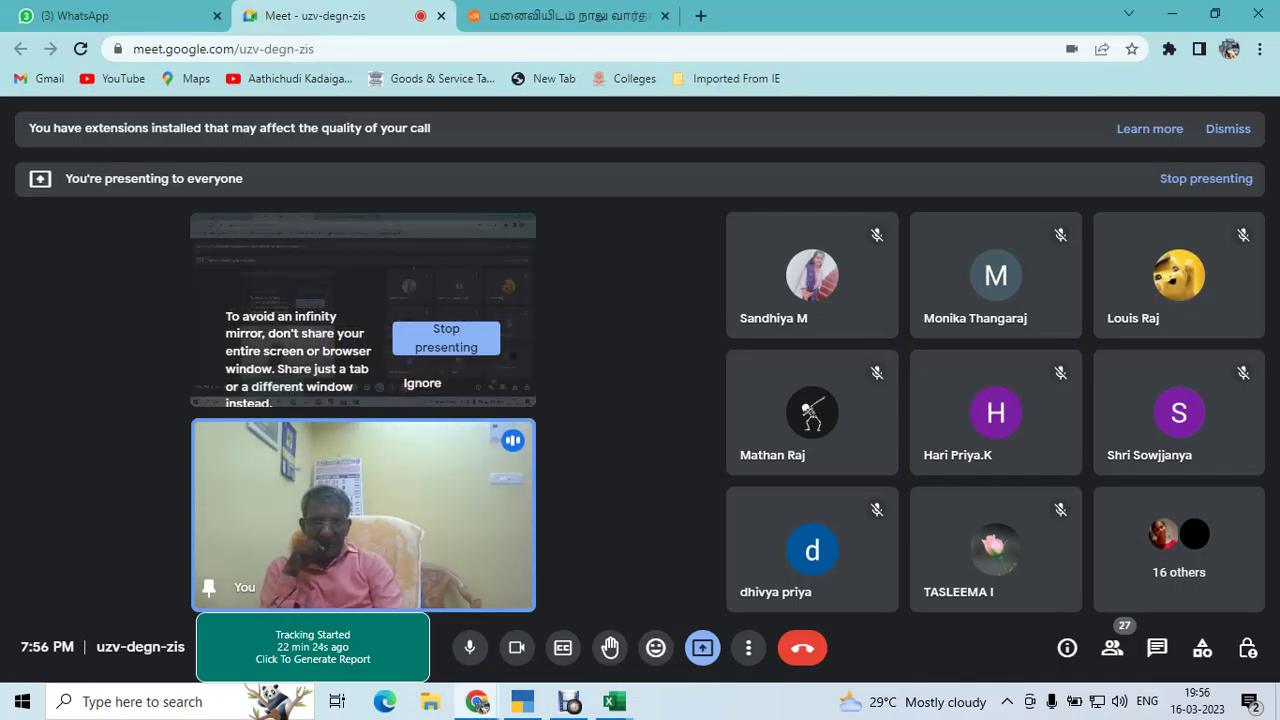
key(alt+Tab)
key(alt+Tab)
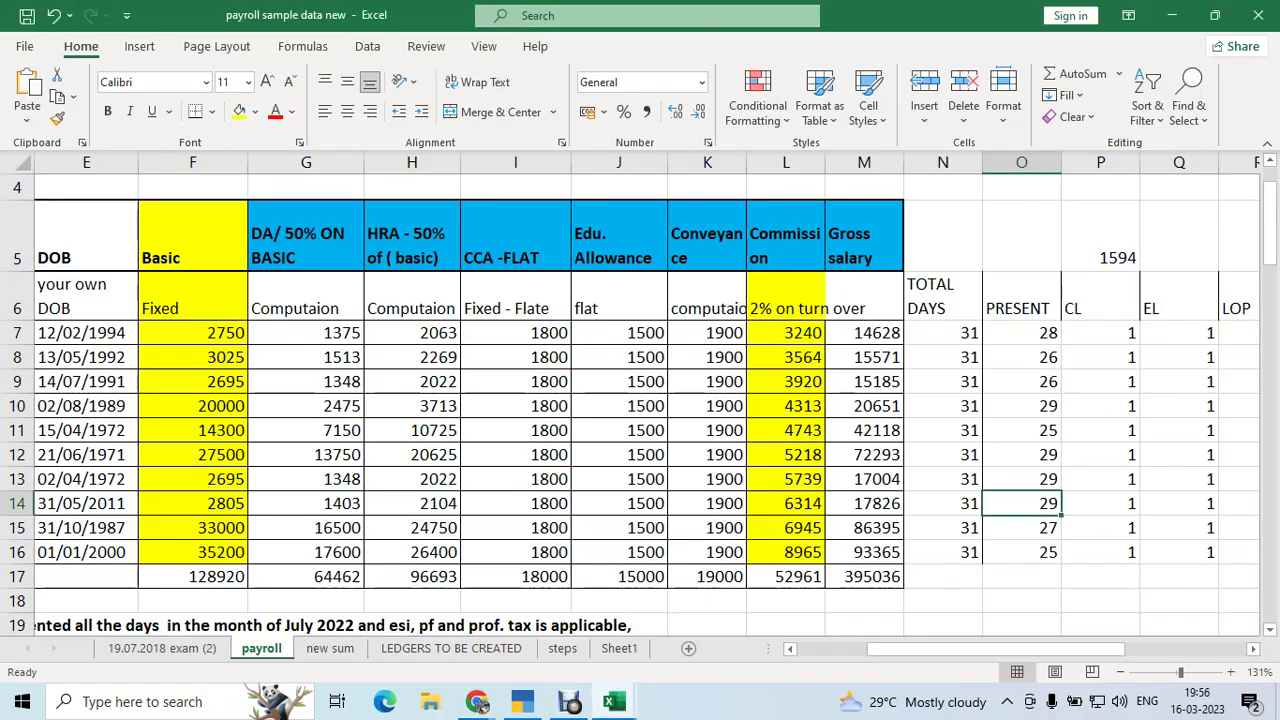
key(Up)
key(Up)
key(Left)
key(Left)
key(Up)
key(Up)
key(Left)
key(Up)
key(Up)
key(Up)
key(shift+space)
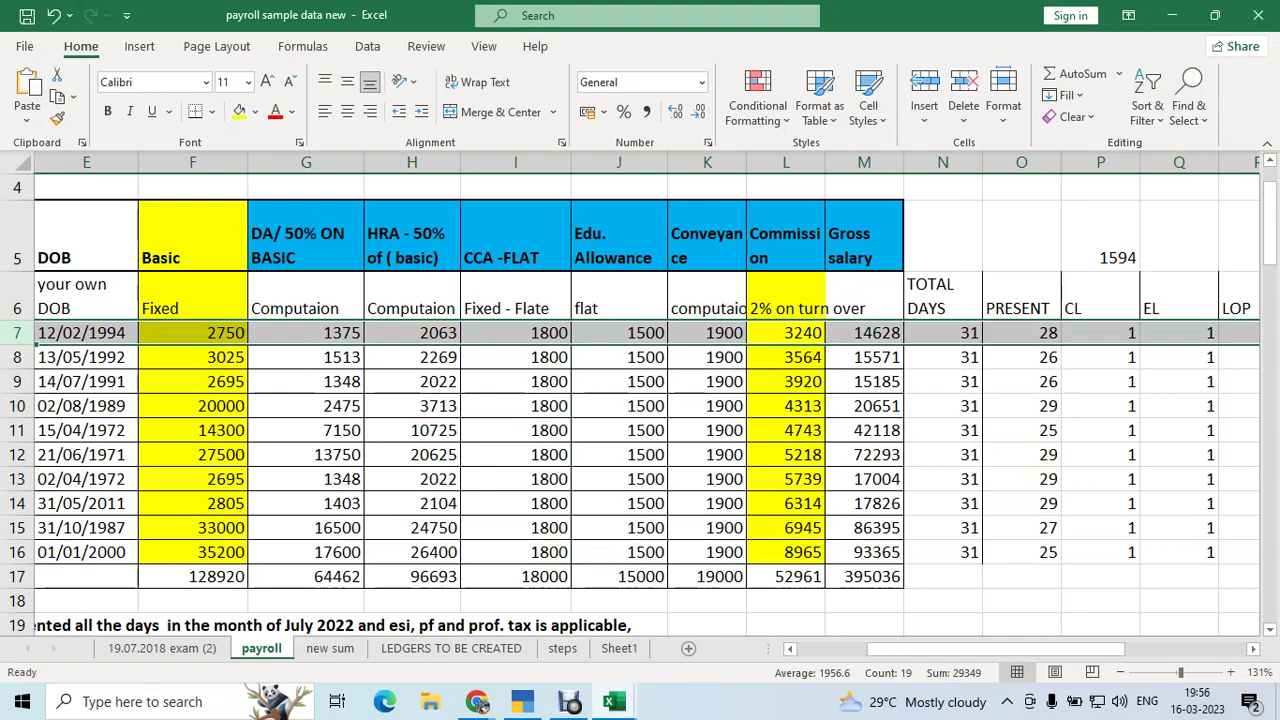
Switch back to TallyPrime and enter a commission of 3240 for the first employee
key(alt+Tab)
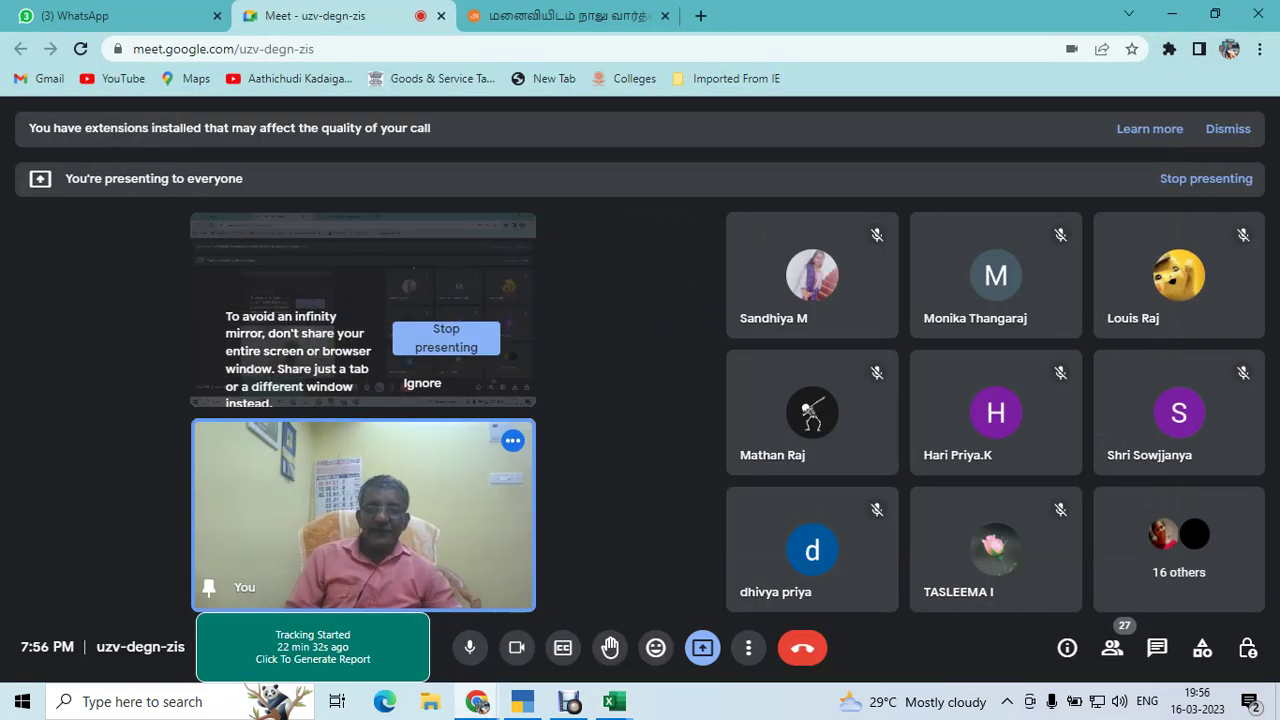
key(alt+Tab)
key(alt+Tab)
text(3240)
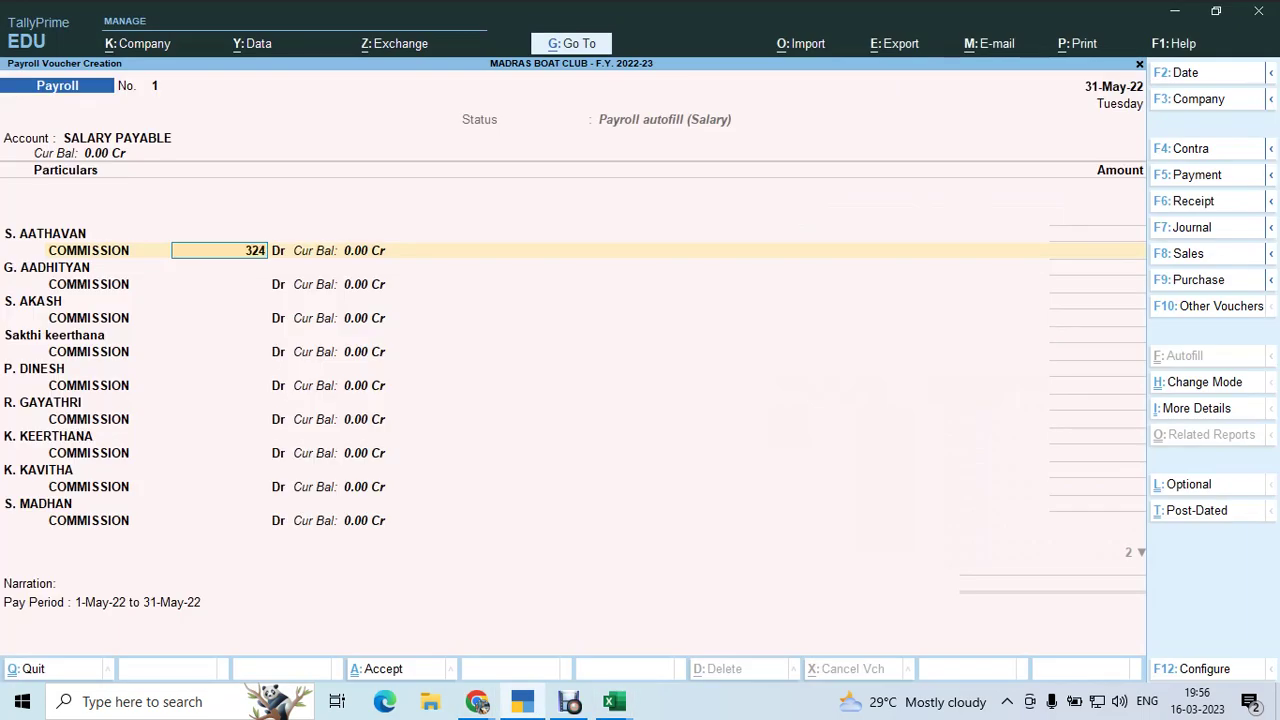
key(Return)
Look up the second employee's commission in the Excel sheet and enter 3564 for that employee in TallyPrime
key(alt+Tab)
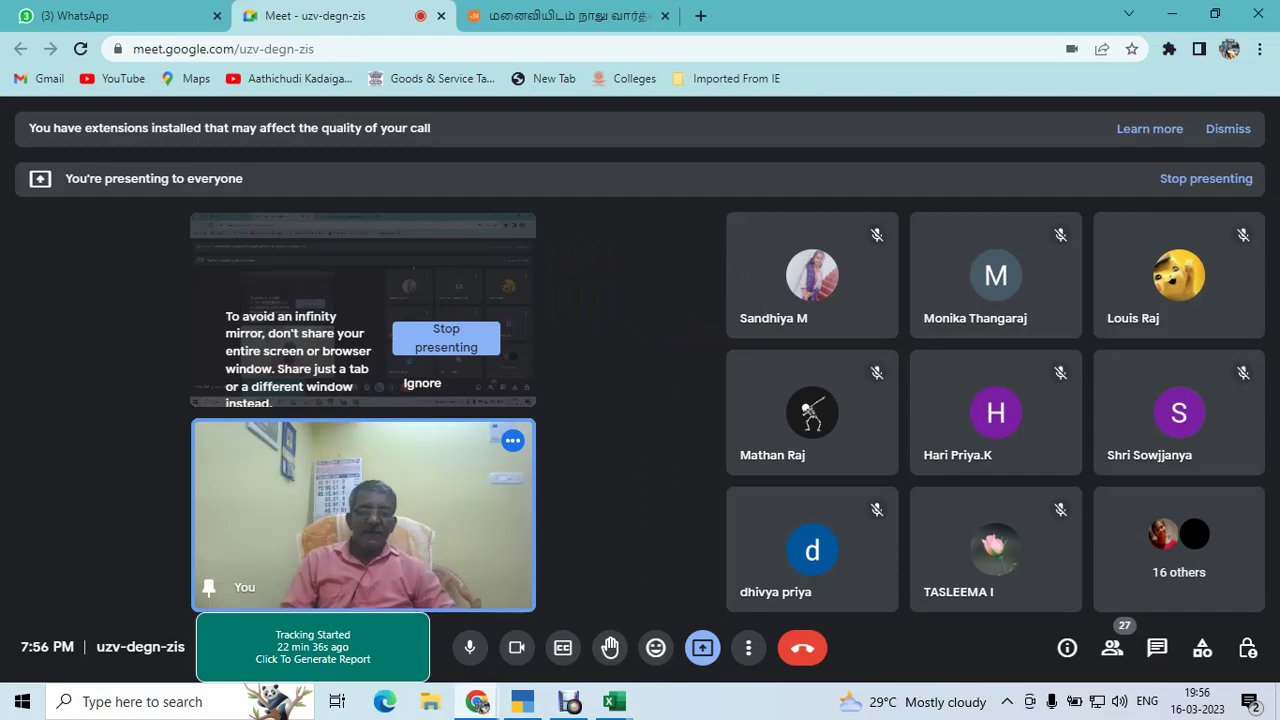
key(alt+Tab)
key(Down)
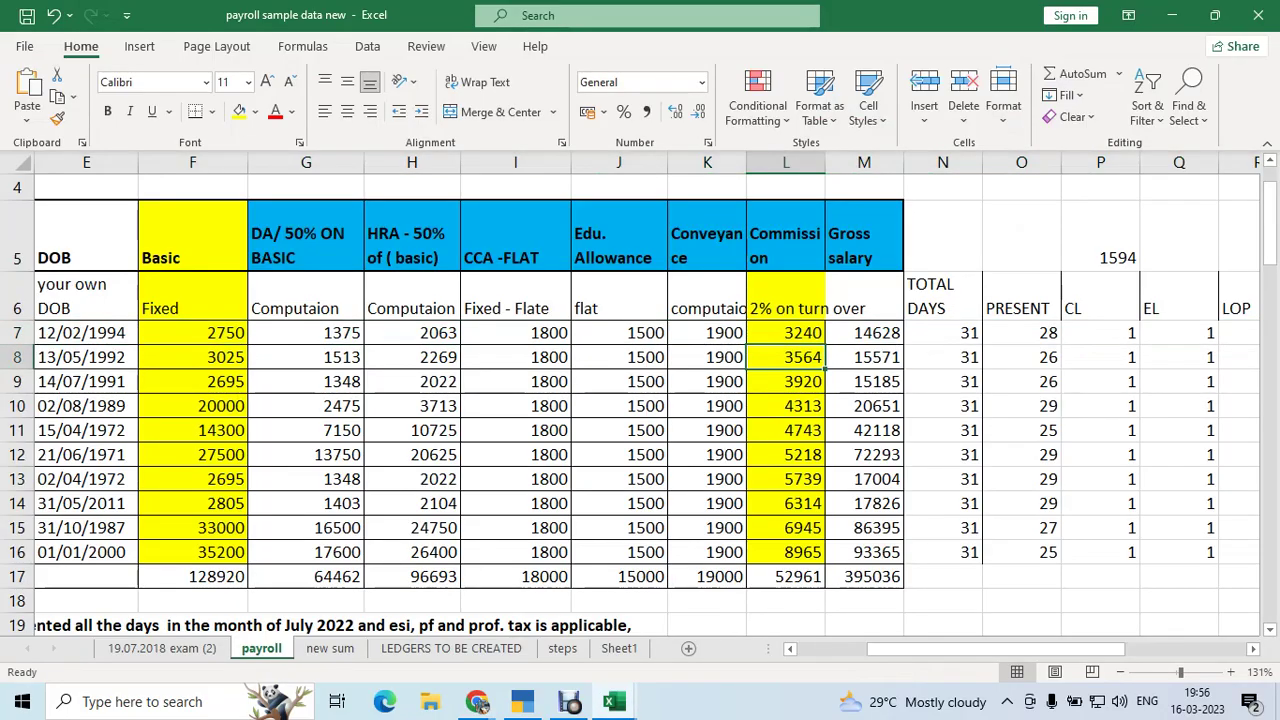
key(alt+Tab)
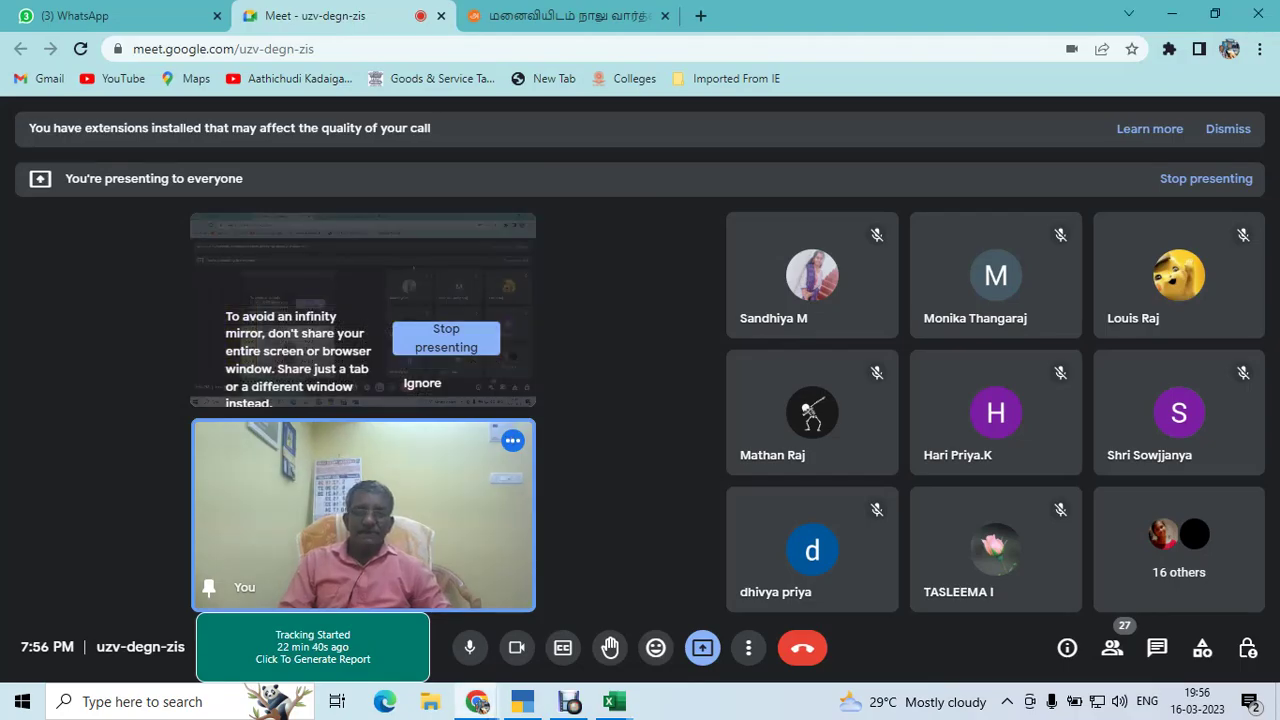
key(alt+Tab)
key(alt+Tab)
text(3)
text(4)
key(Return)
Highlight the third employee's row in the Excel sheet and enter the commission of 3920 in TallyPrime
key(alt+Tab)
key(alt+Tab)
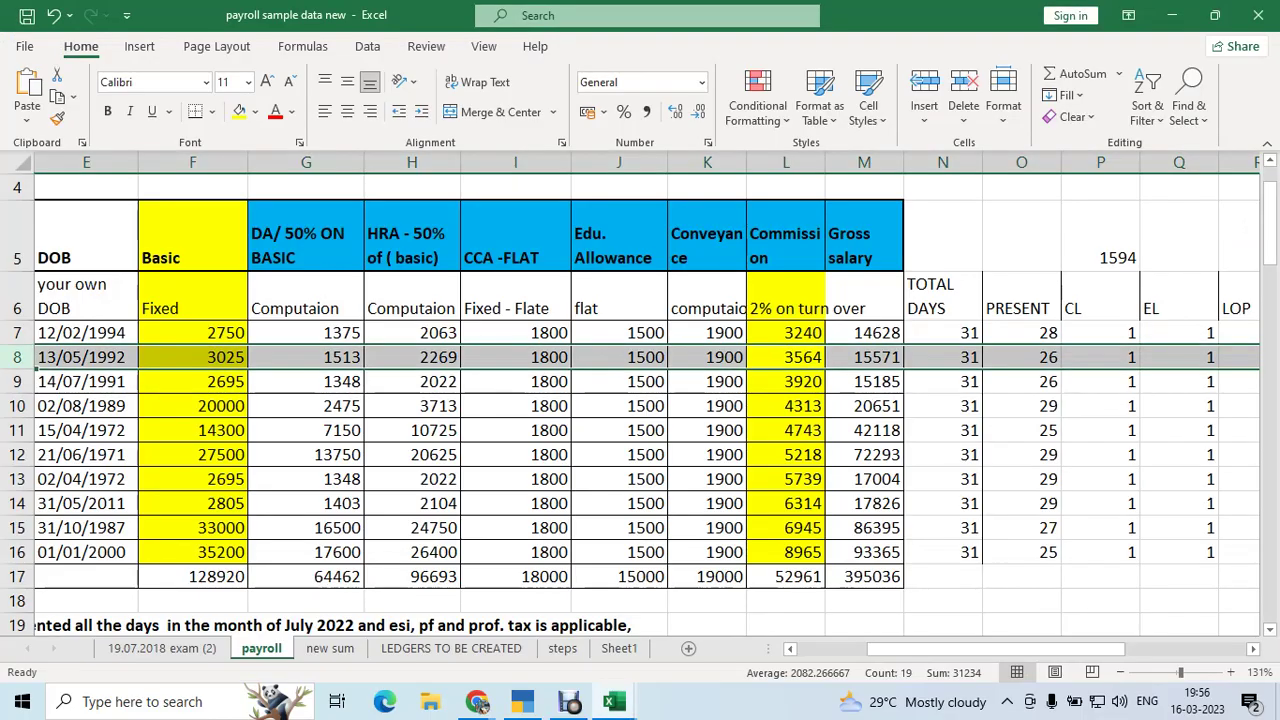
click(17, 381)
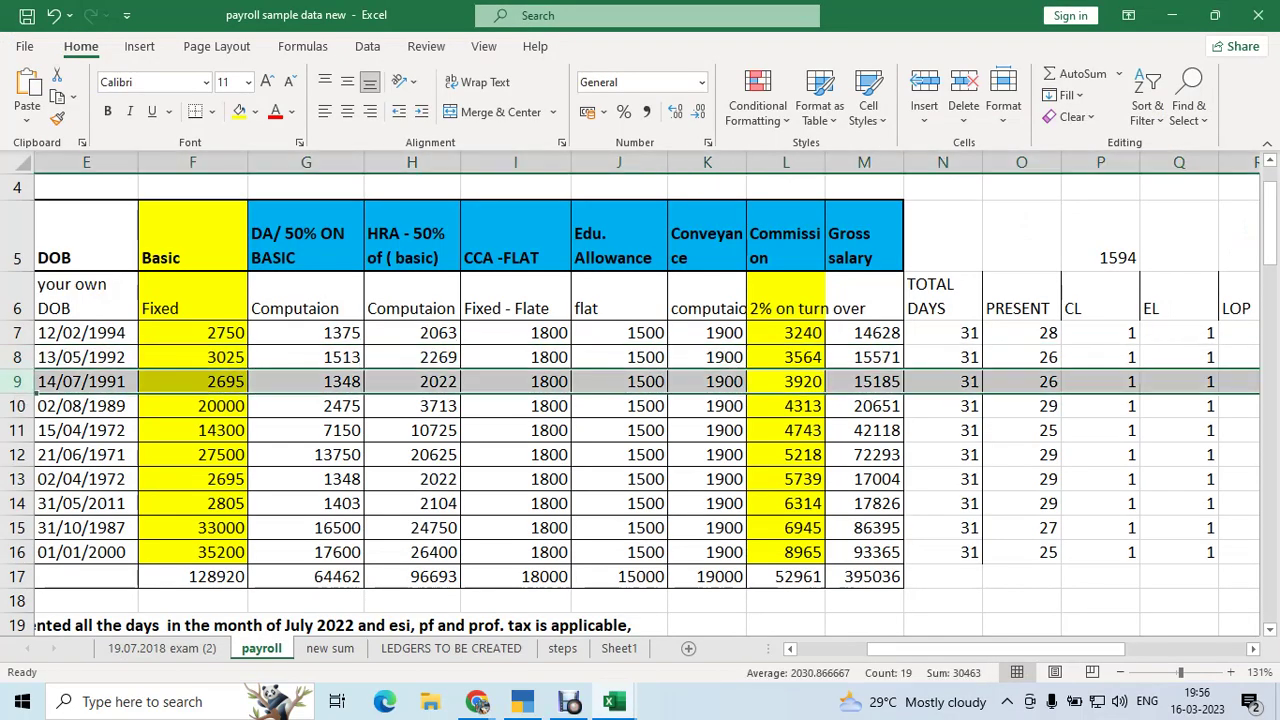
key(alt+Tab)
text(3920)
key(Return)
Highlight the fourth employee's row in the Excel sheet and enter the commission of 4313 in TallyPrime
key(alt+Tab)
click(864, 381)
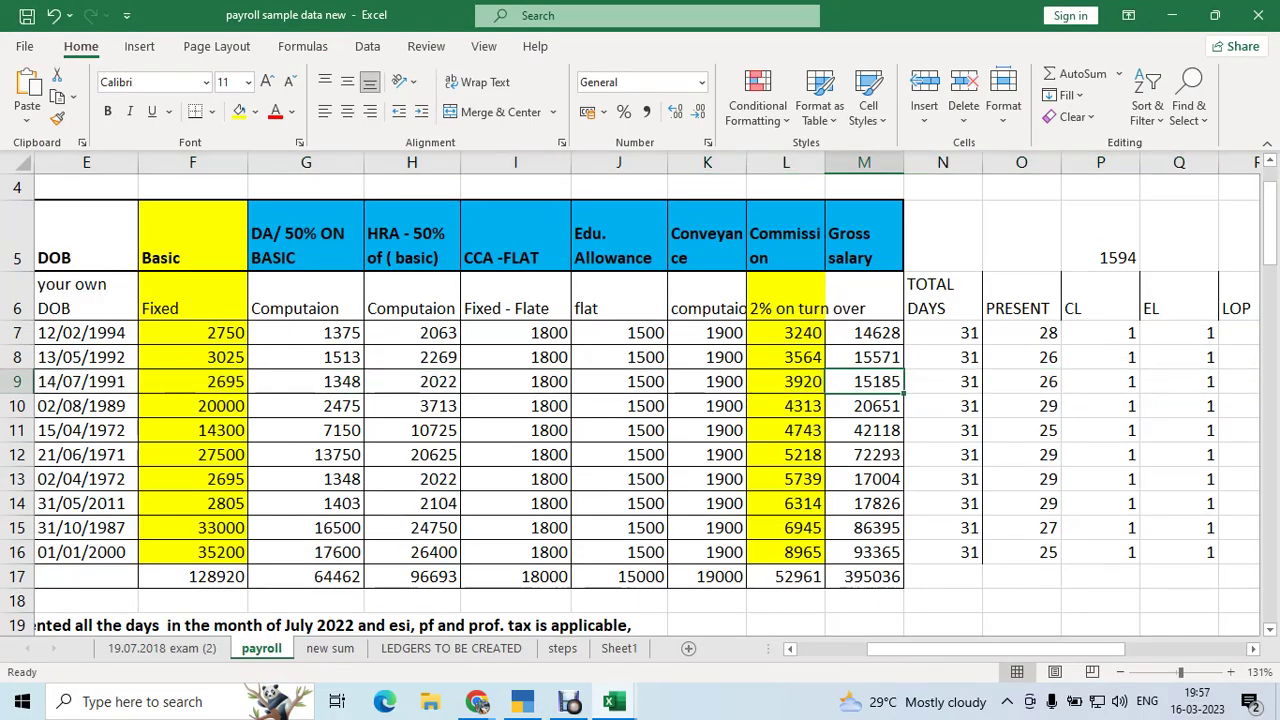
key(Left)
key(Down)
key(shift+space)
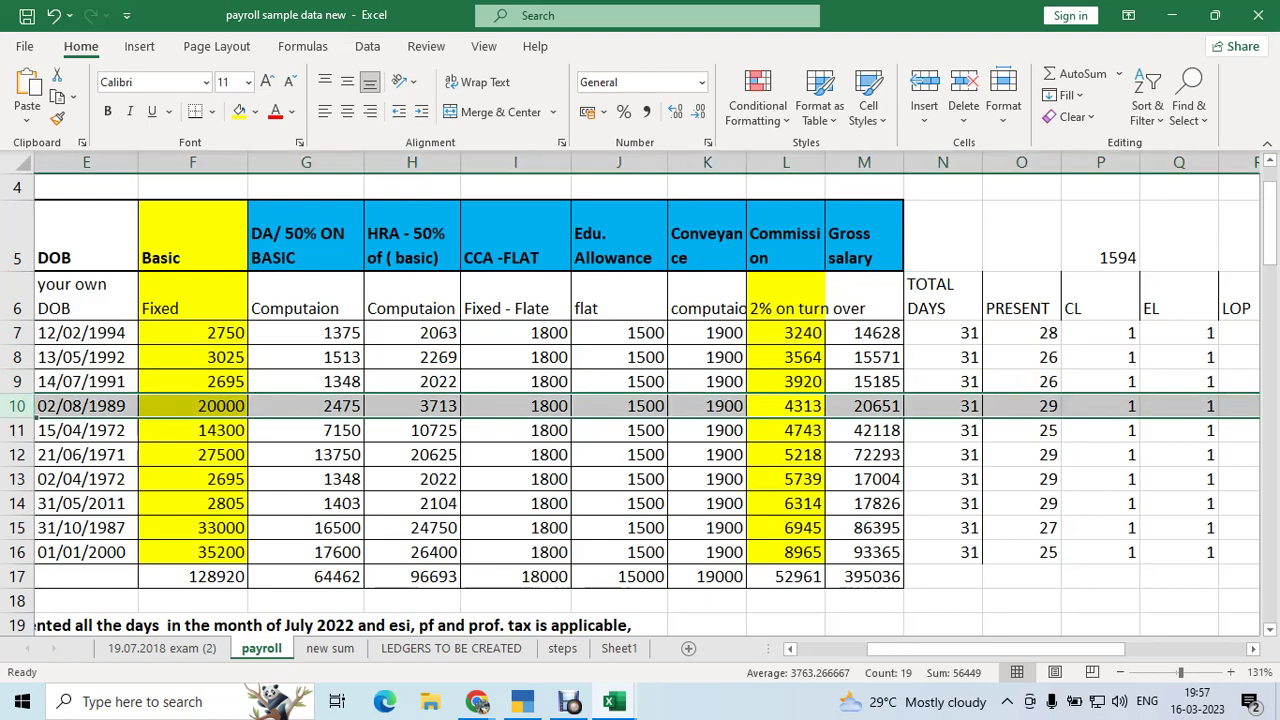
key(alt+Tab)
text(4313)
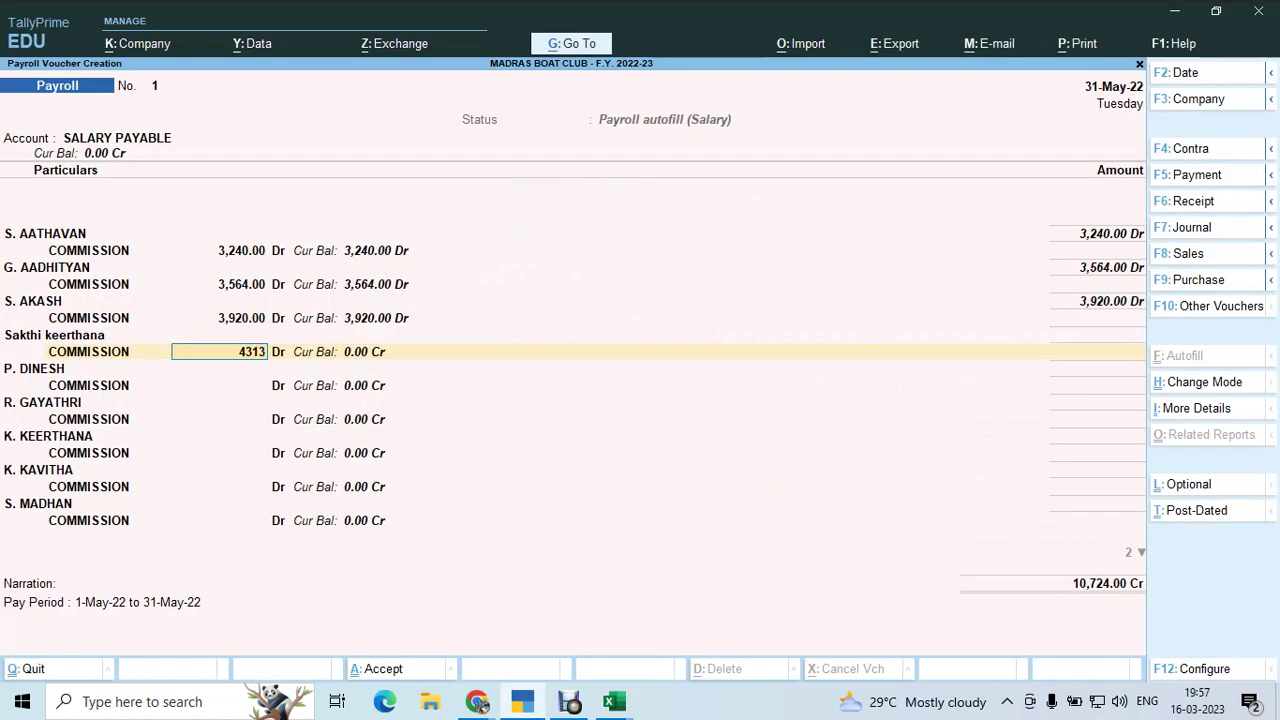
key(Return)
Look up the fifth employee's row in the Excel sheet and enter the commission of 4743 in TallyPrime
key(alt+Tab)
key(Down)
key(shift+space)
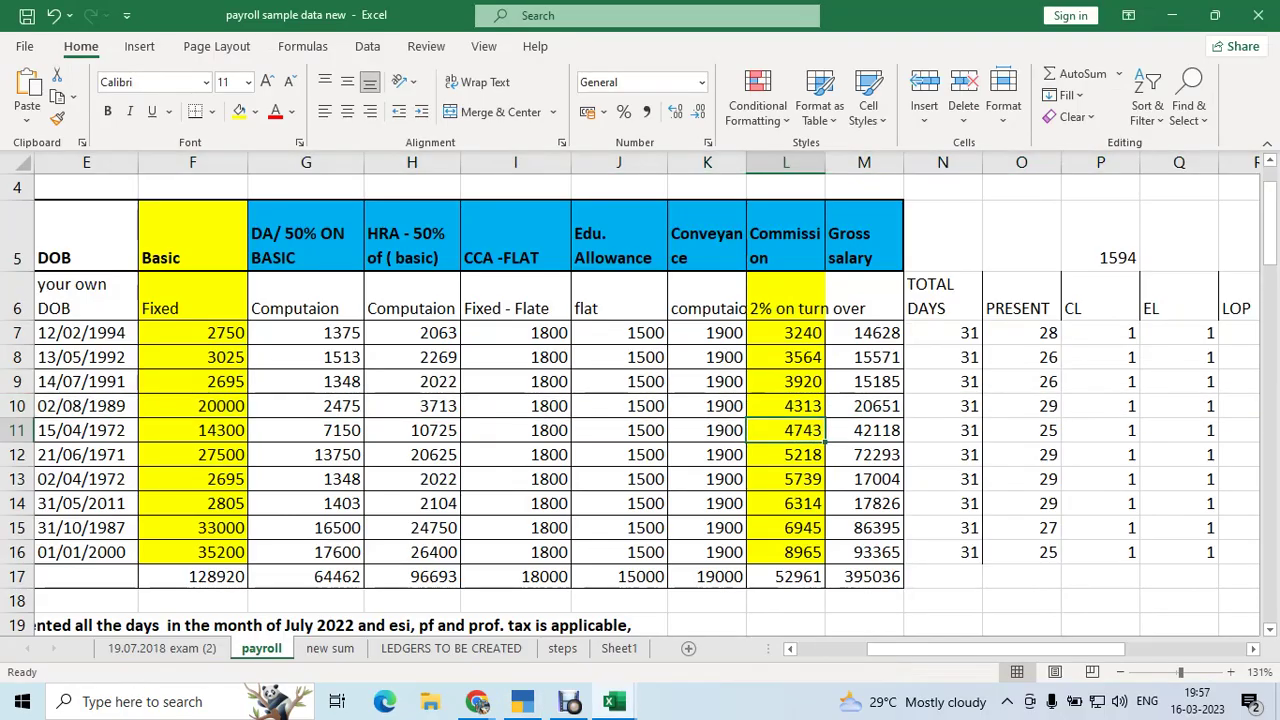
key(alt+Tab)
text(4743)
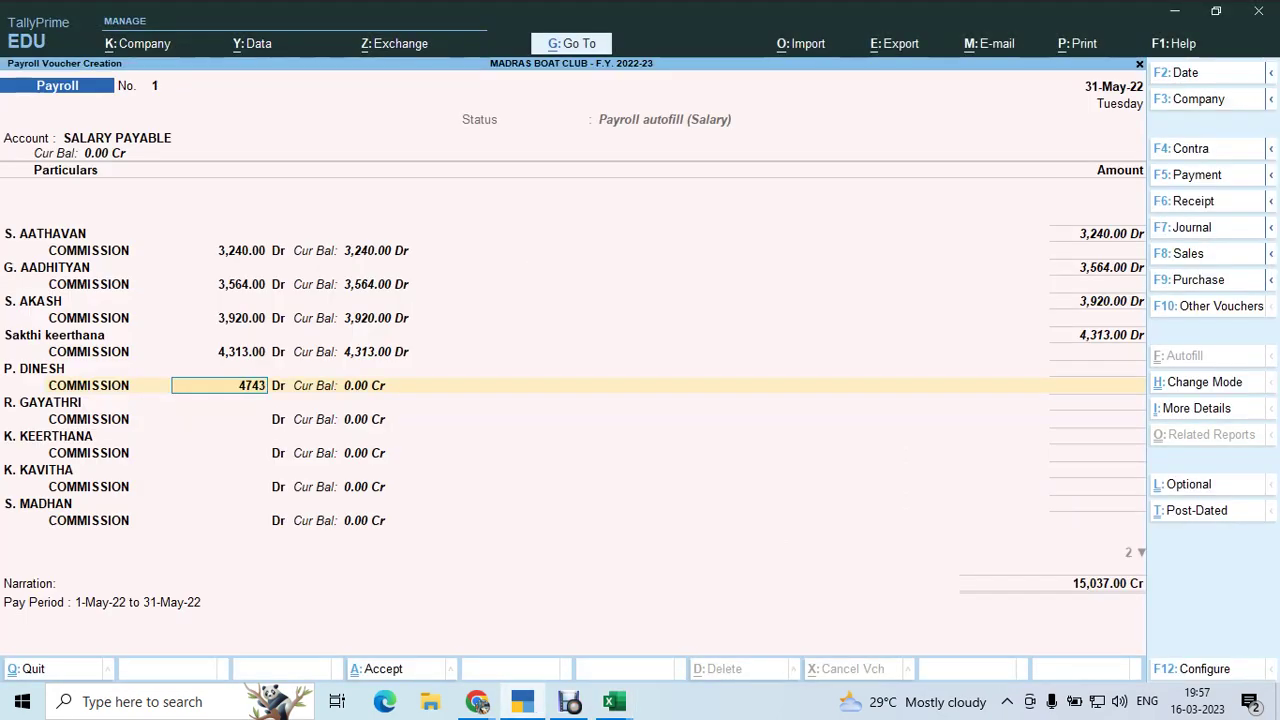
key(Return)
Look up the sixth employee's row in the Excel sheet and enter the commission of 5218 in TallyPrime
key(alt+Tab)
key(Down)
key(shift+space)
key(alt+Tab)
text(5)
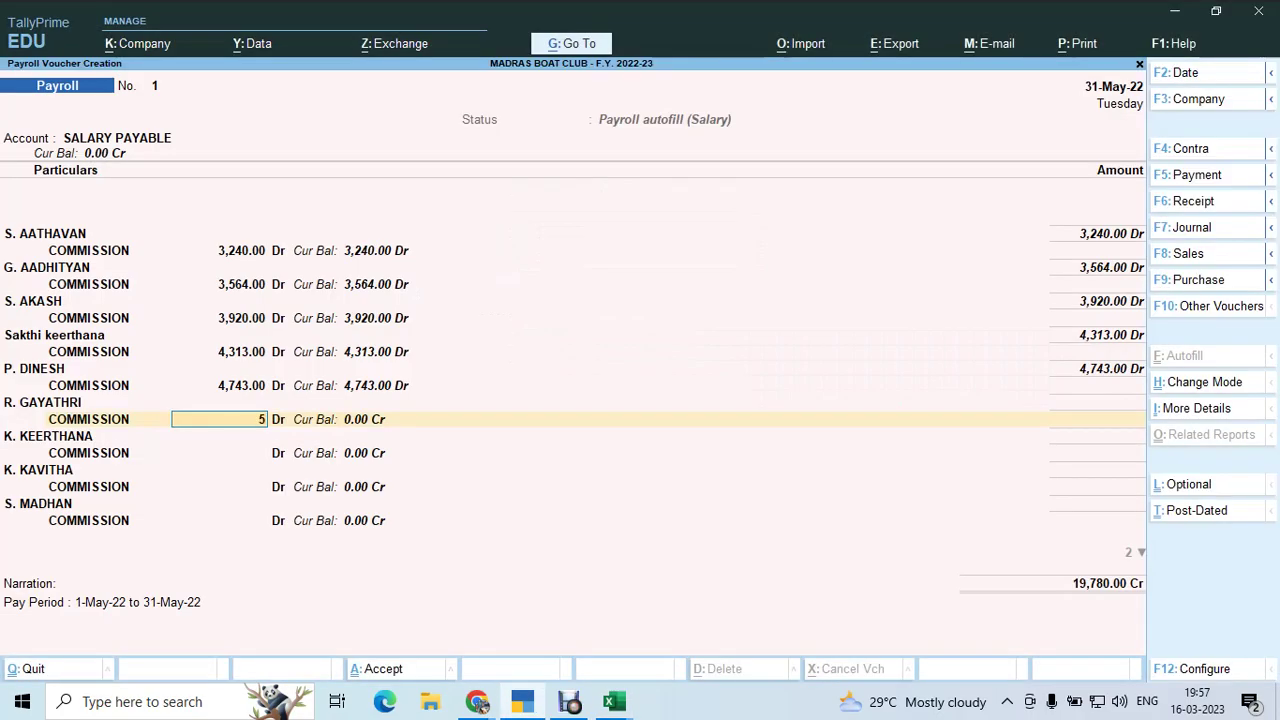
text(,218)
key(Return)
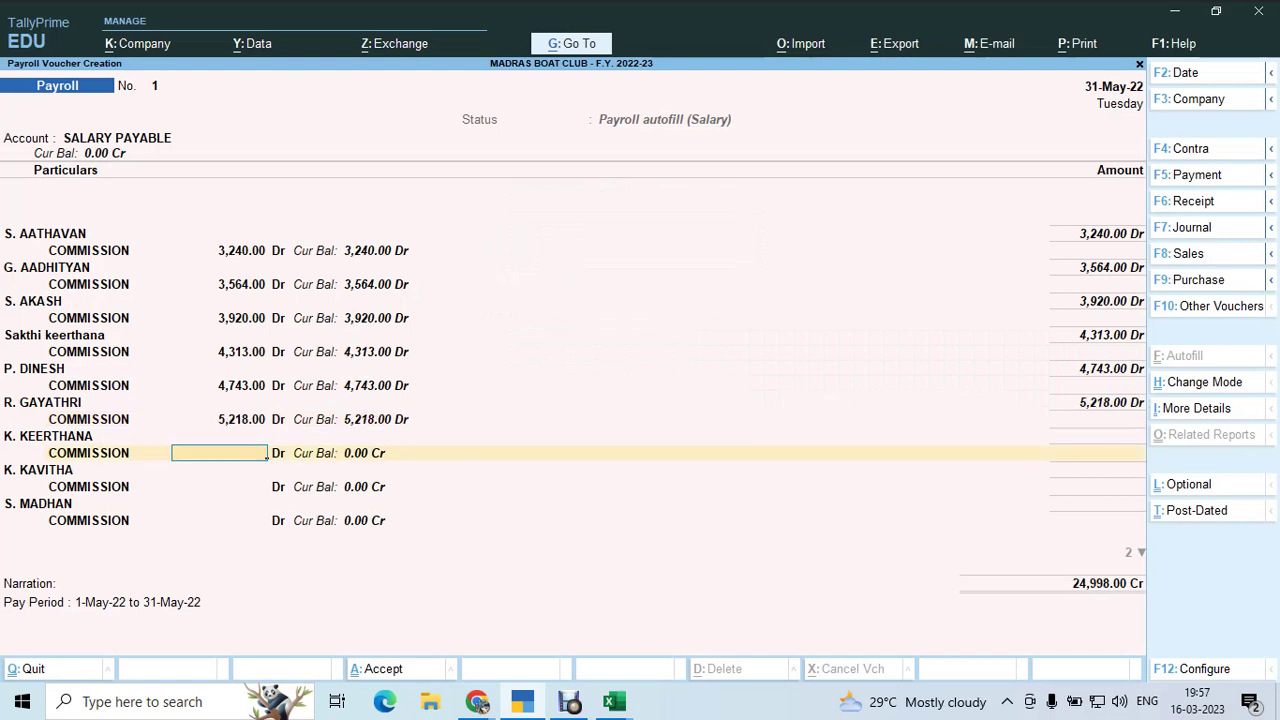
Enter commissions of 5739 and 6314 for the seventh and eighth employees
text(5739)
key(Return)
text(6314)
key(Return)
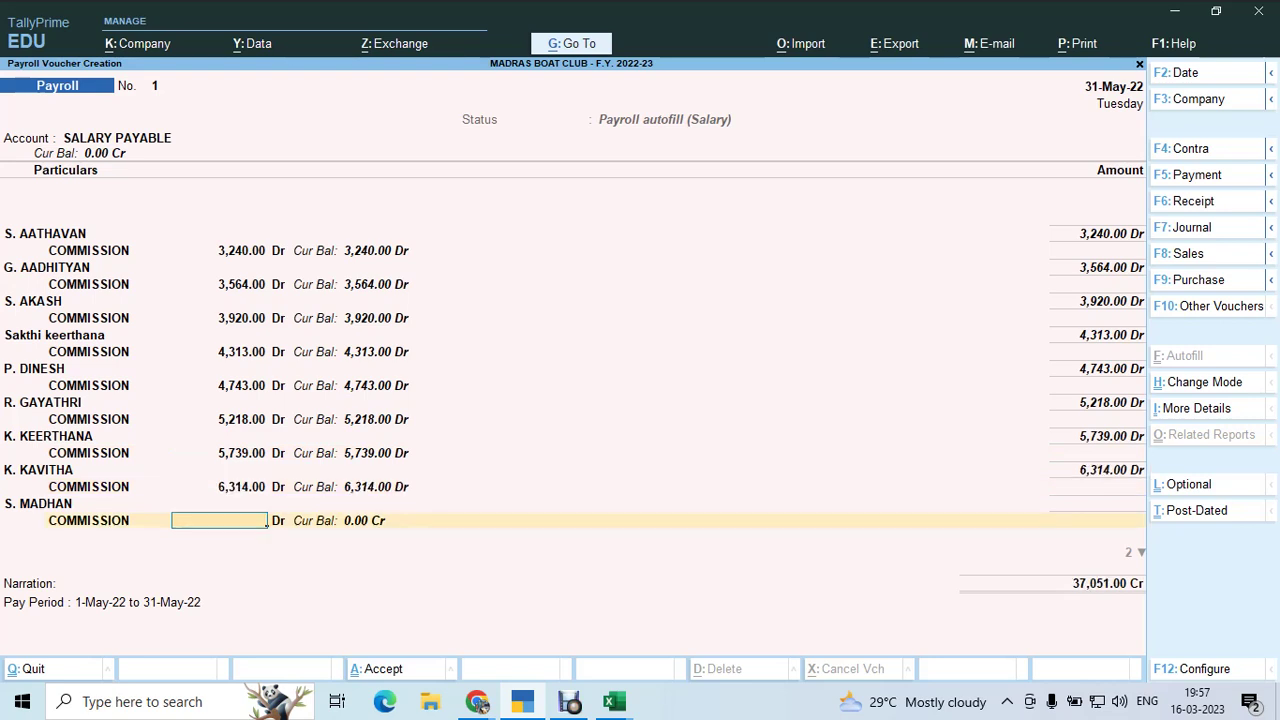
Enter commissions of 6945 and 8965 for the last two employees, and save the payroll voucher with its prefilled narration
text(6945)
key(Return)
text(8,965)
key(Return)
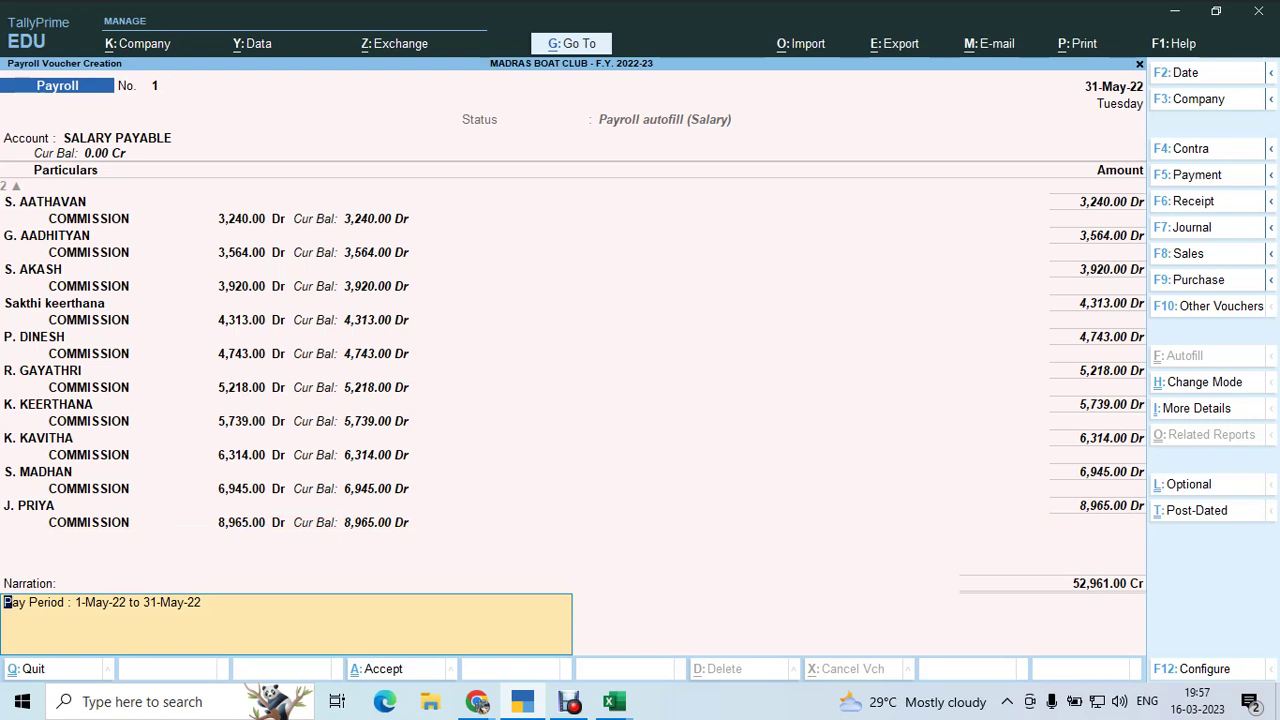
key(Return)
key(Return)
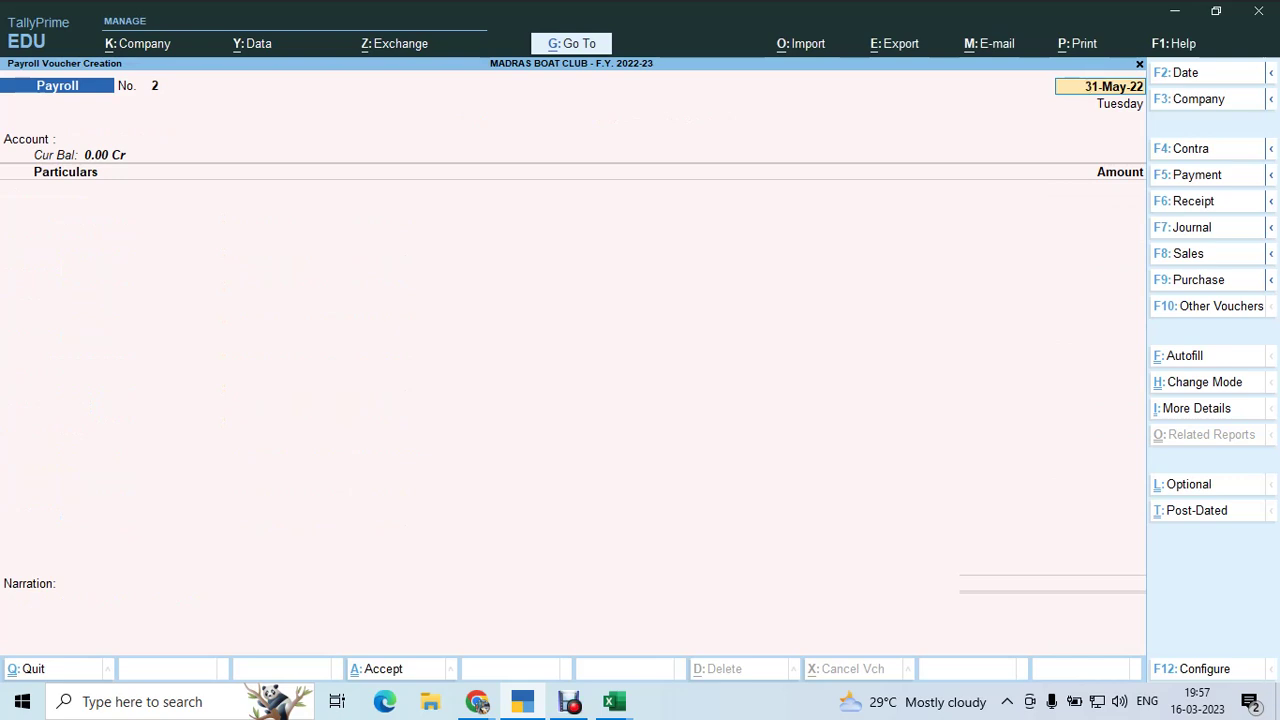
Start a Payroll Autofill with the Salary process in the new payroll voucher
key(ctrl)
key(ctrl+f)
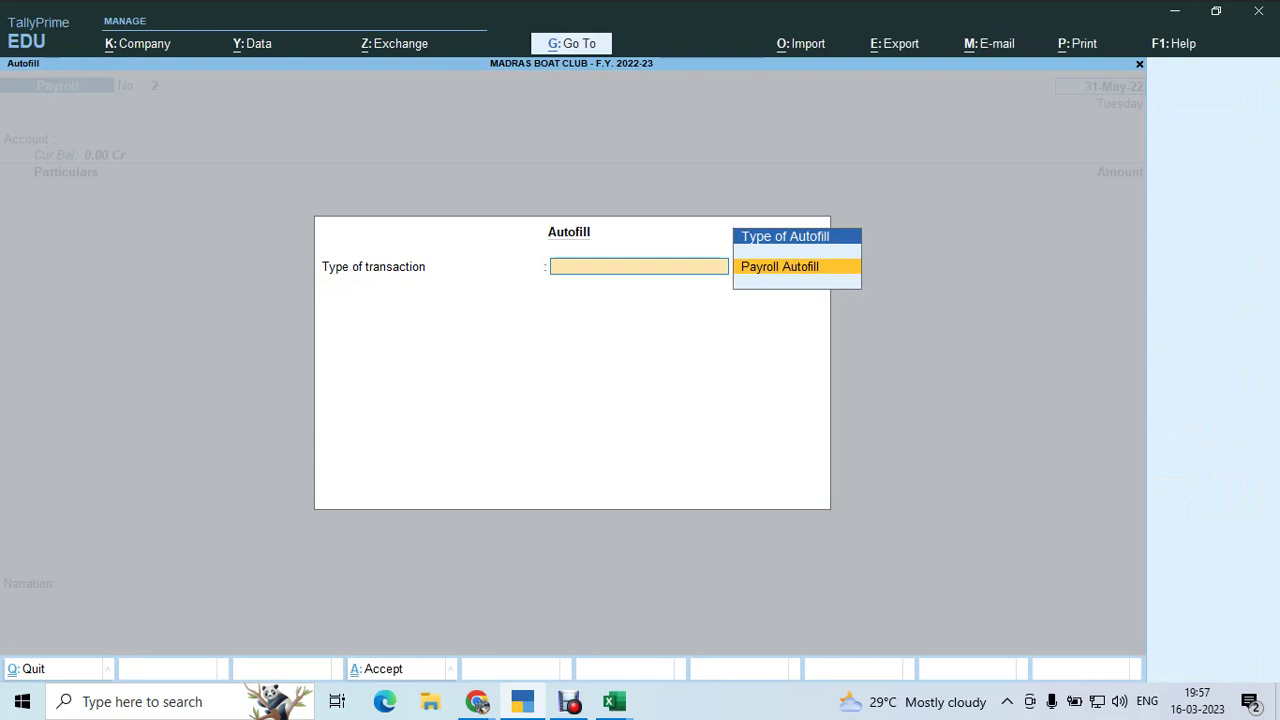
key(Return)
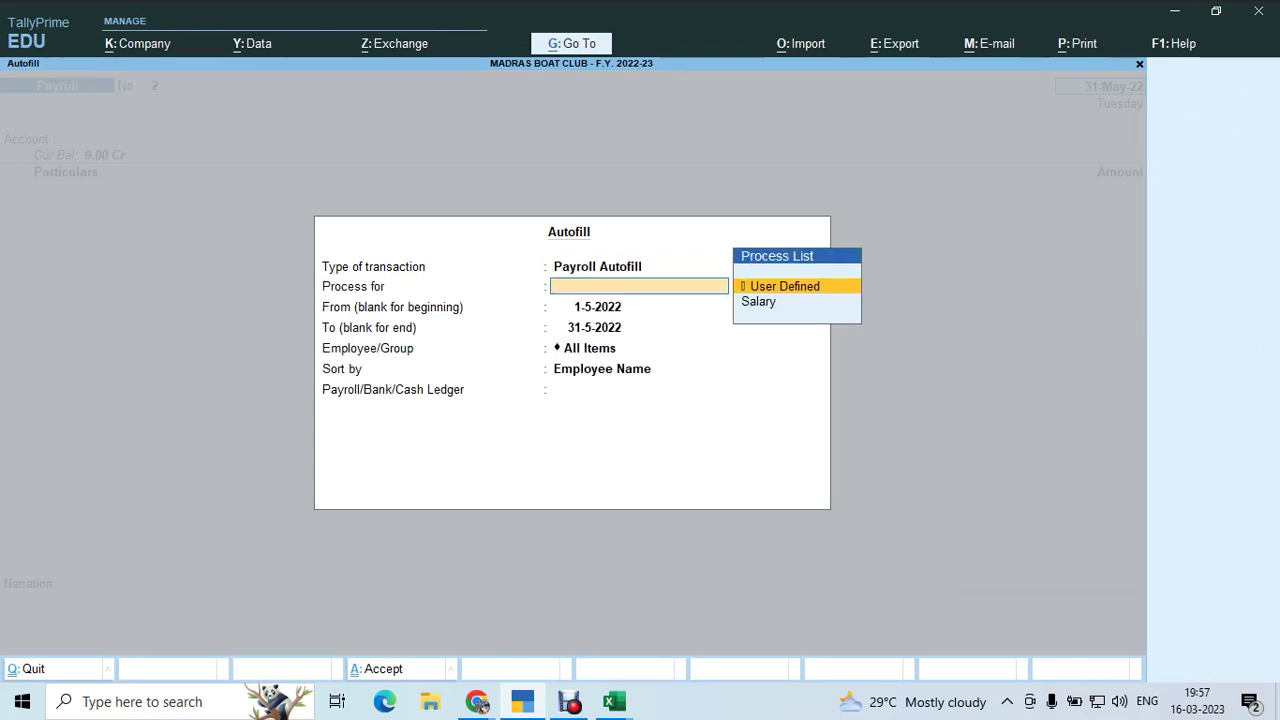
key(Down)
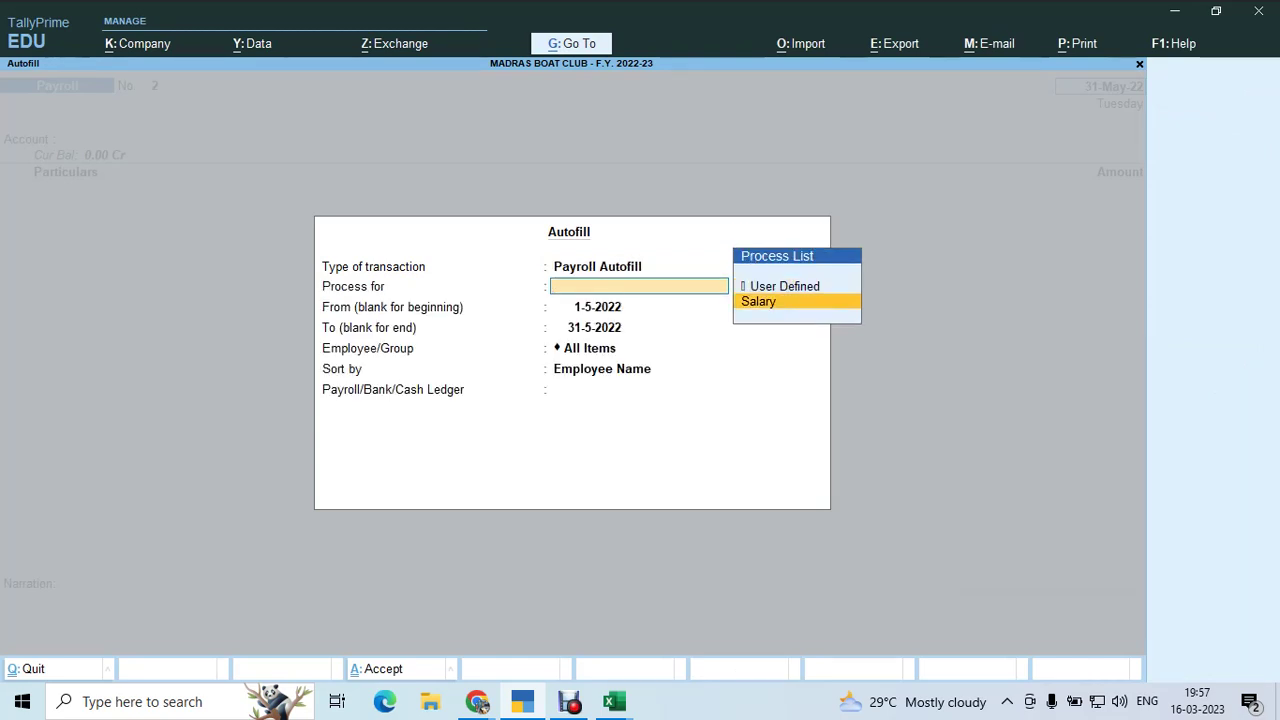
key(Return)
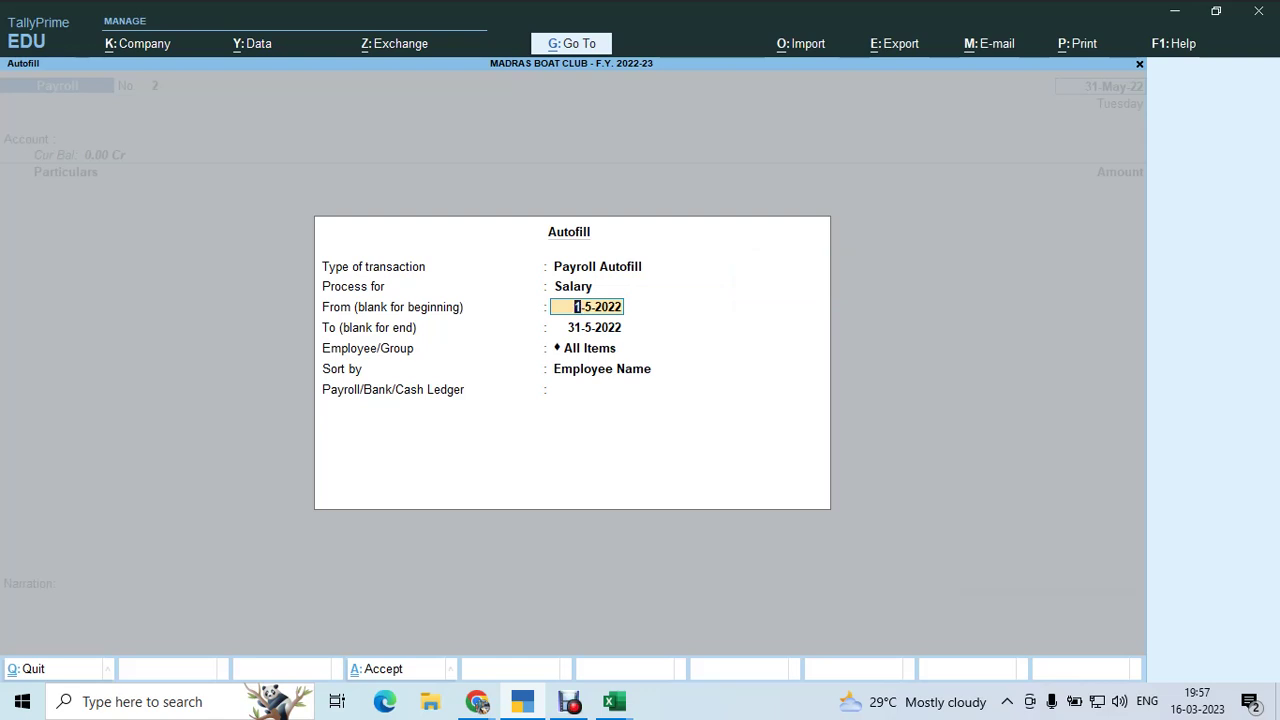
Keep the period 1-5-2022 to 31-5-2022 and All Items, and sort the salary autofill by Employee Number Only
key(Return)
key(Return)
key(Return)
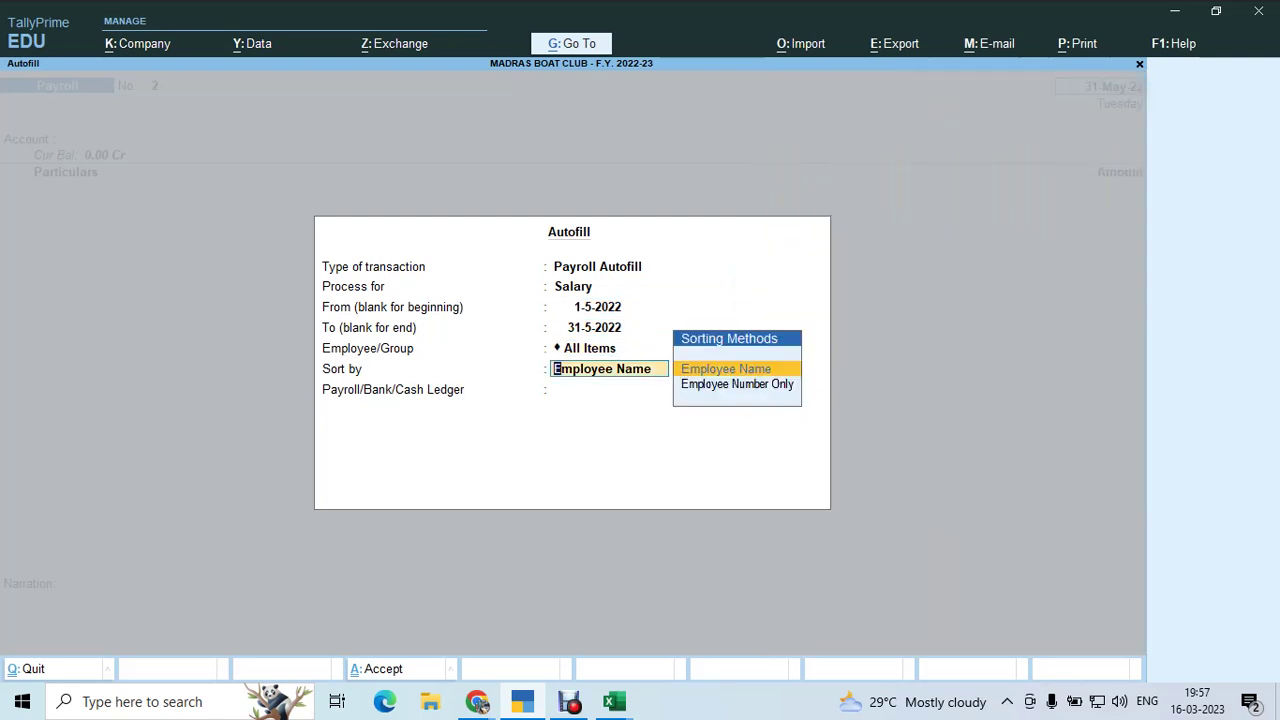
key(Down)
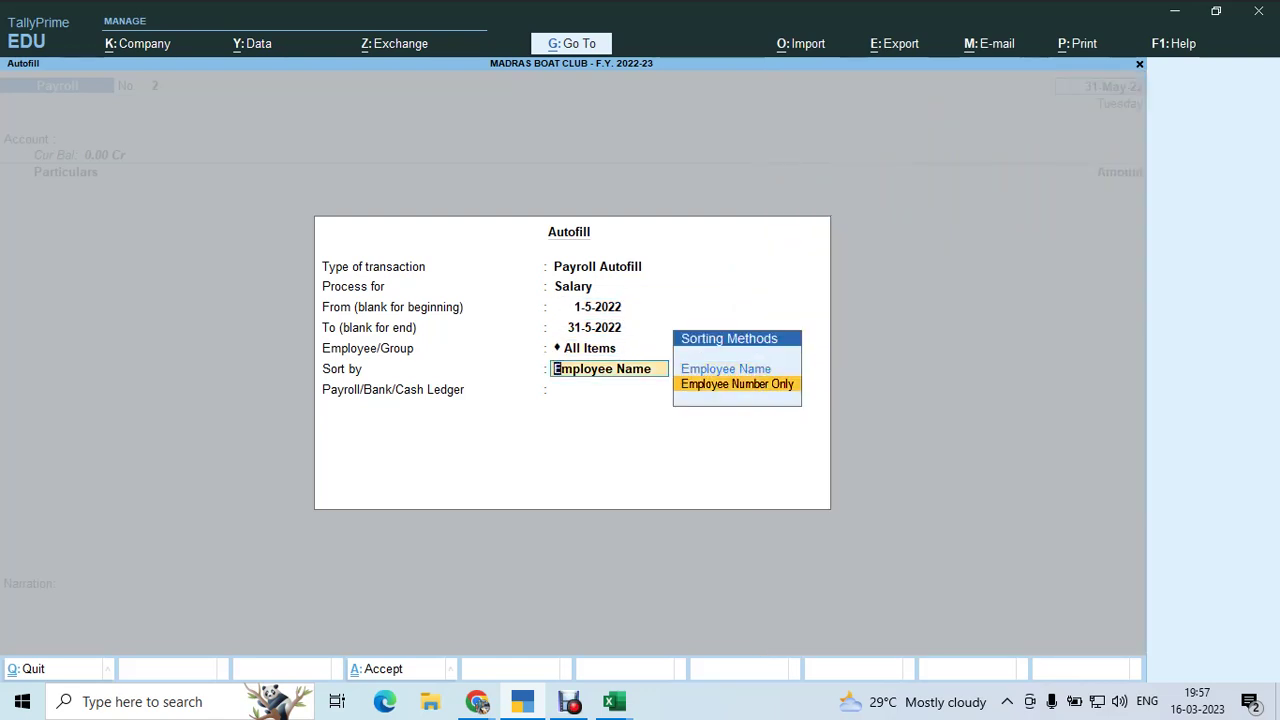
key(Return)
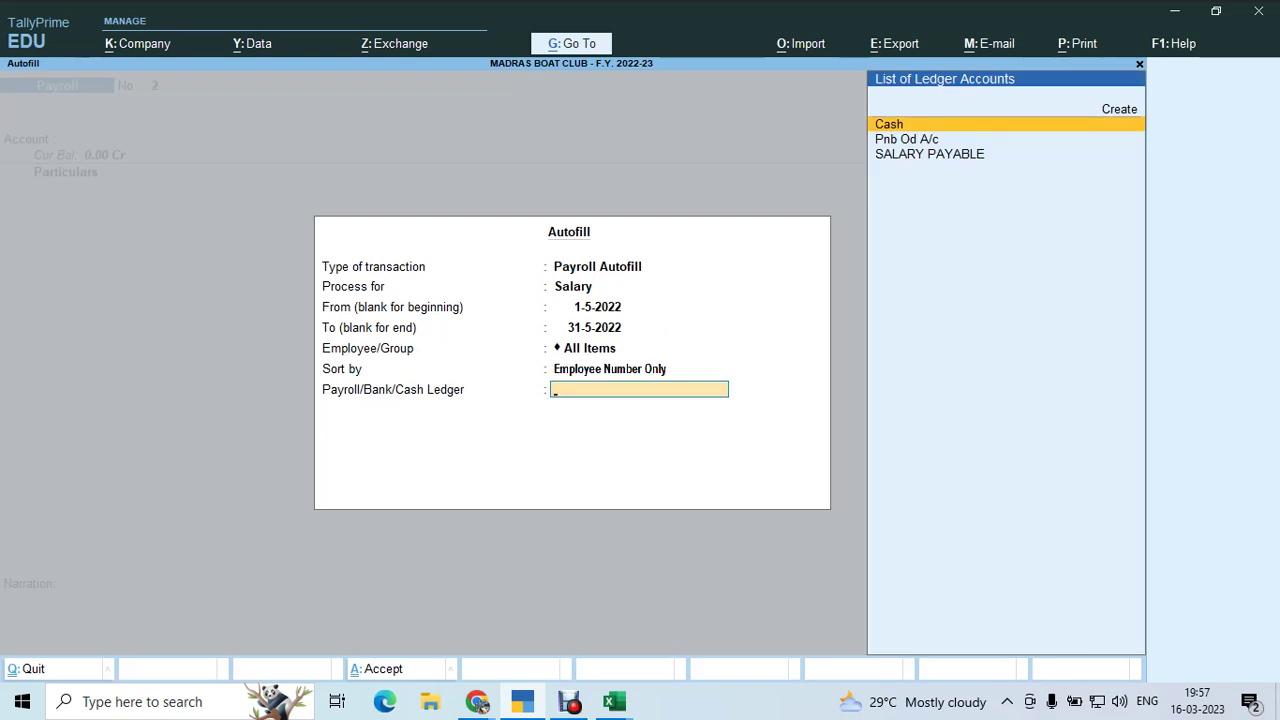
Fill the salaries against the SALARY PAYABLE ledger and save the payroll voucher with its prefilled narration
key(Down)
key(Down)
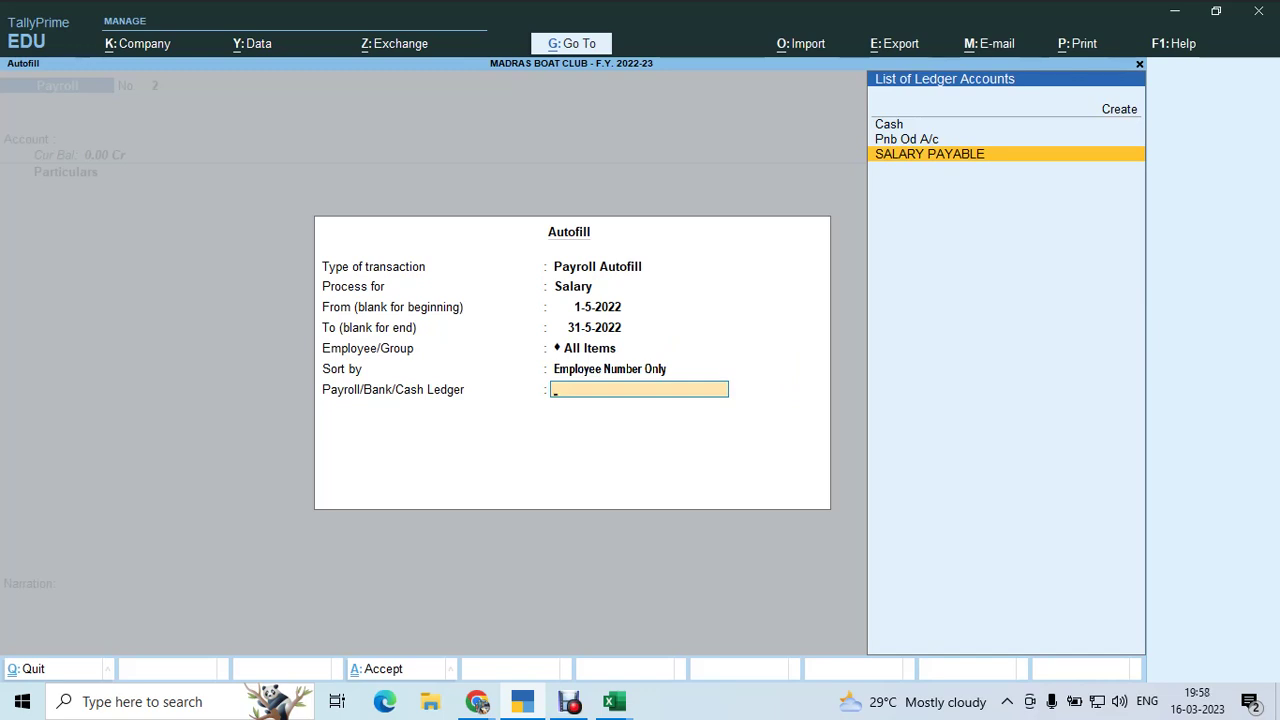
key(Return)
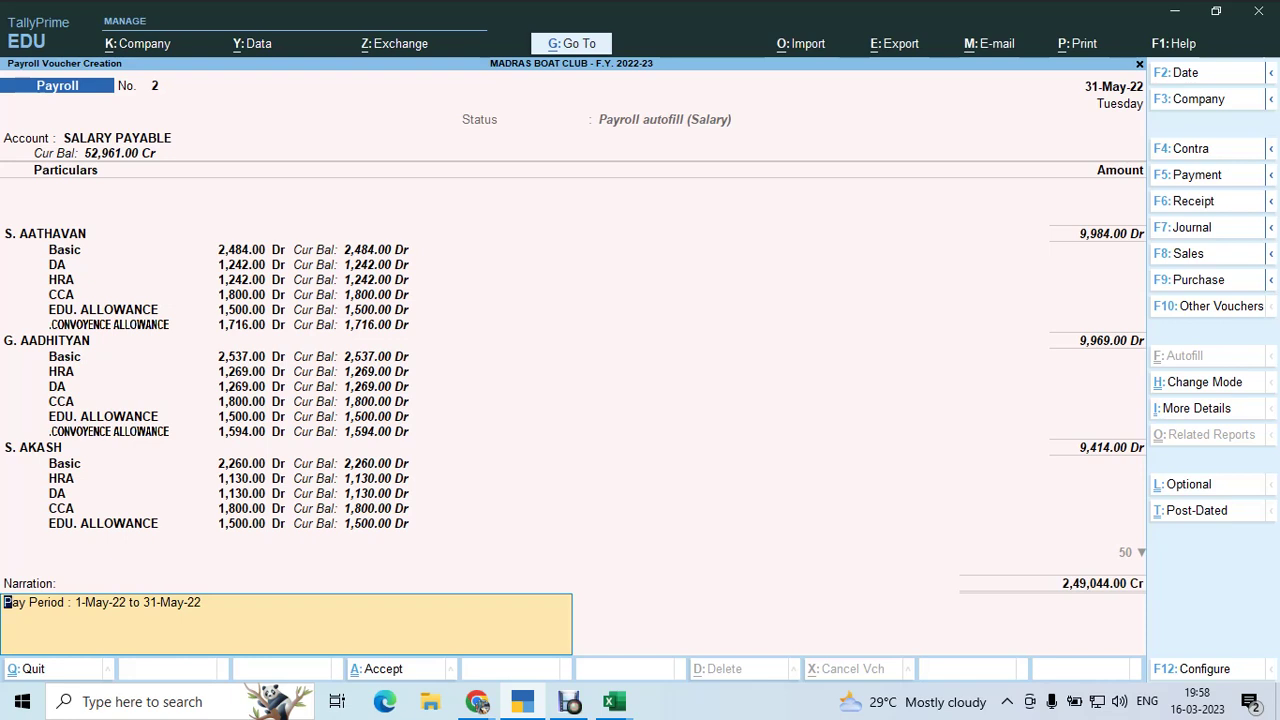
key(Return)
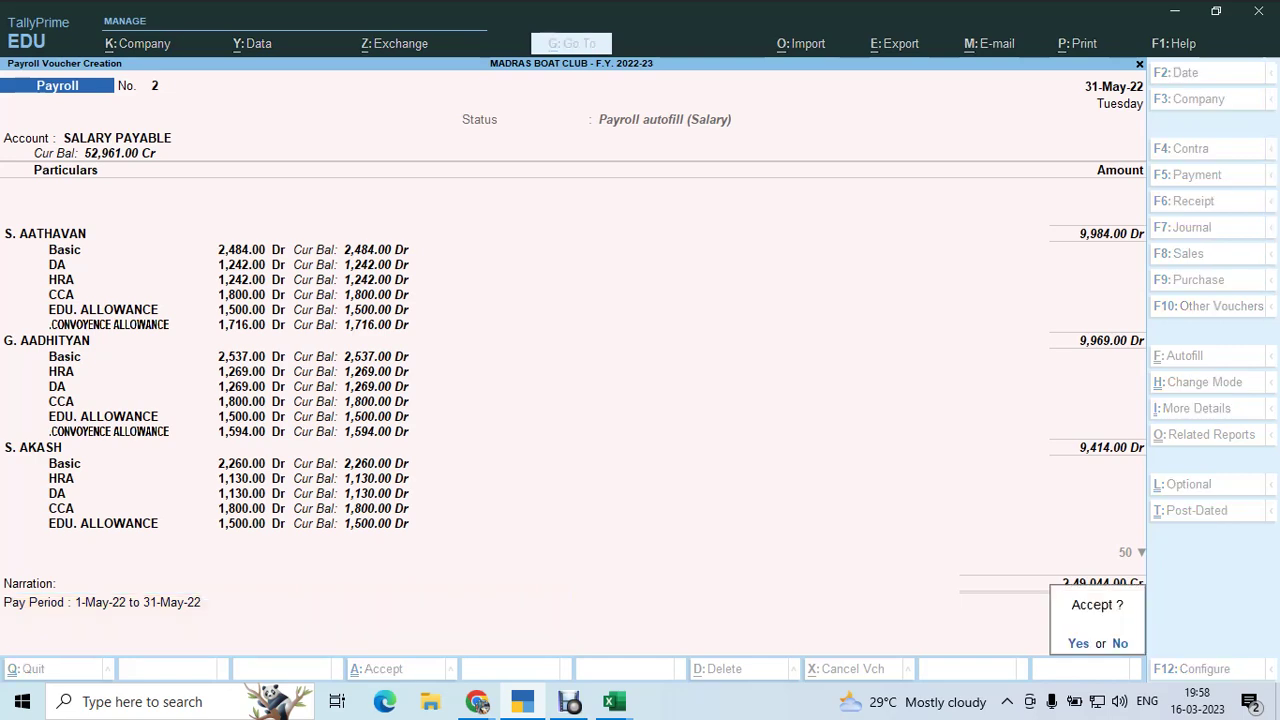
key(Return)
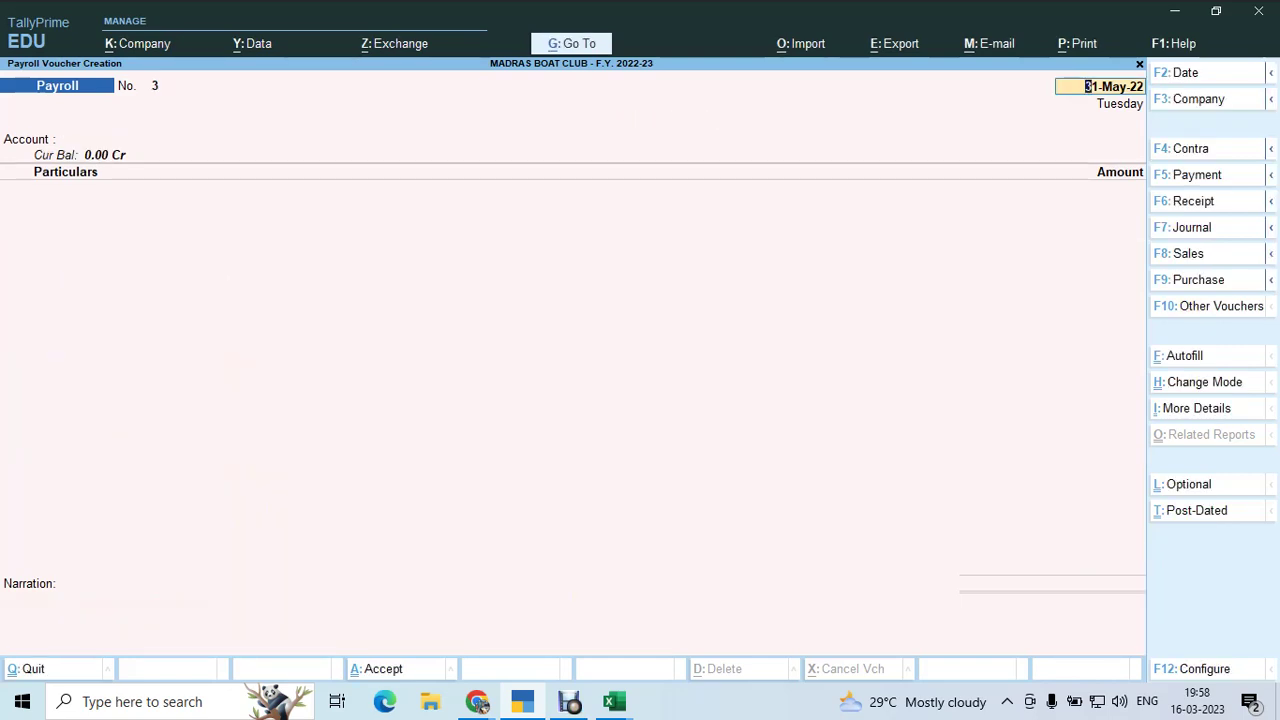
Quit the new blank payroll voucher without entering anything and return to the Gateway of Tally
key(BackSpace)
key(Escape)
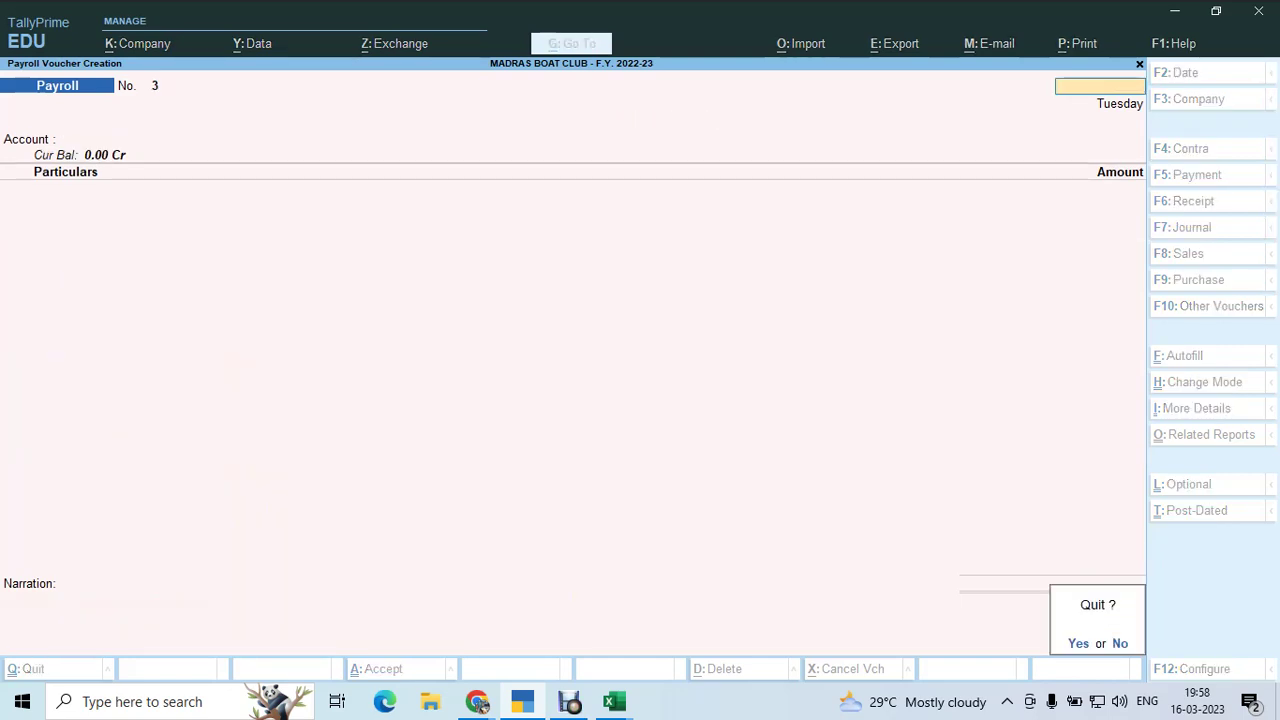
key(Return)
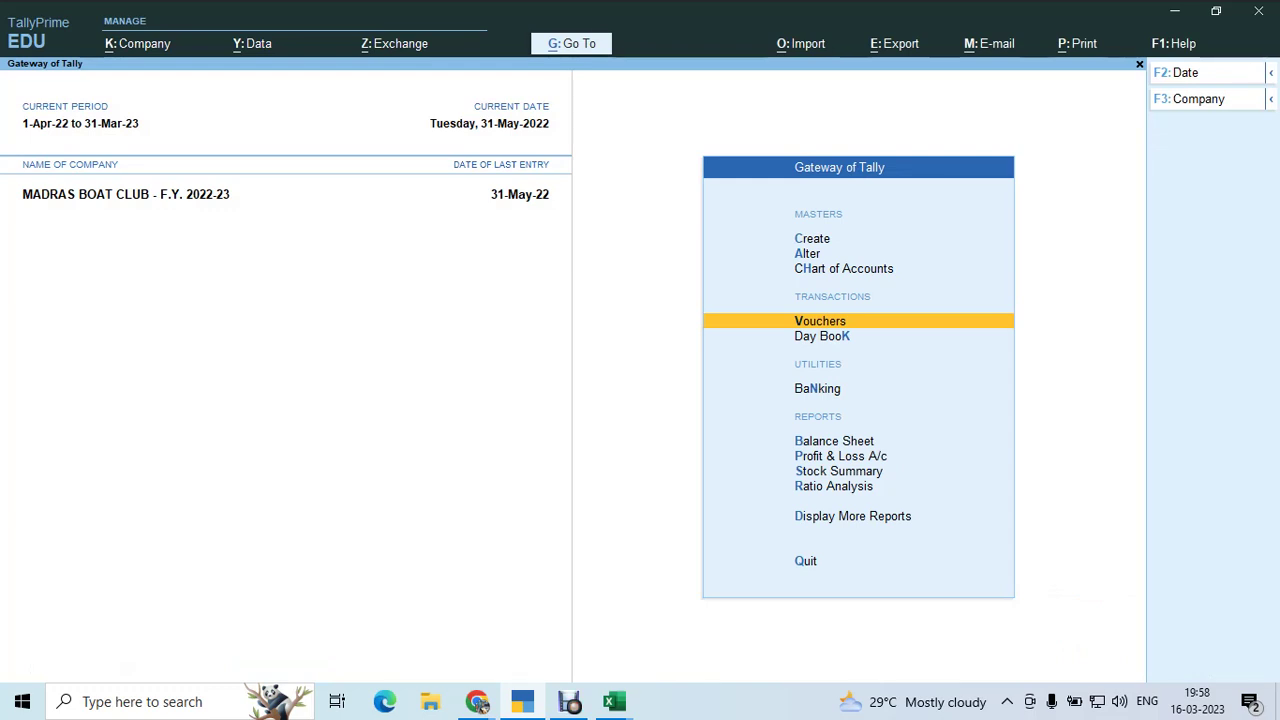
Open the pay slip of the first employee listed under the Admin group from the payroll reports
key(d)
key(s)
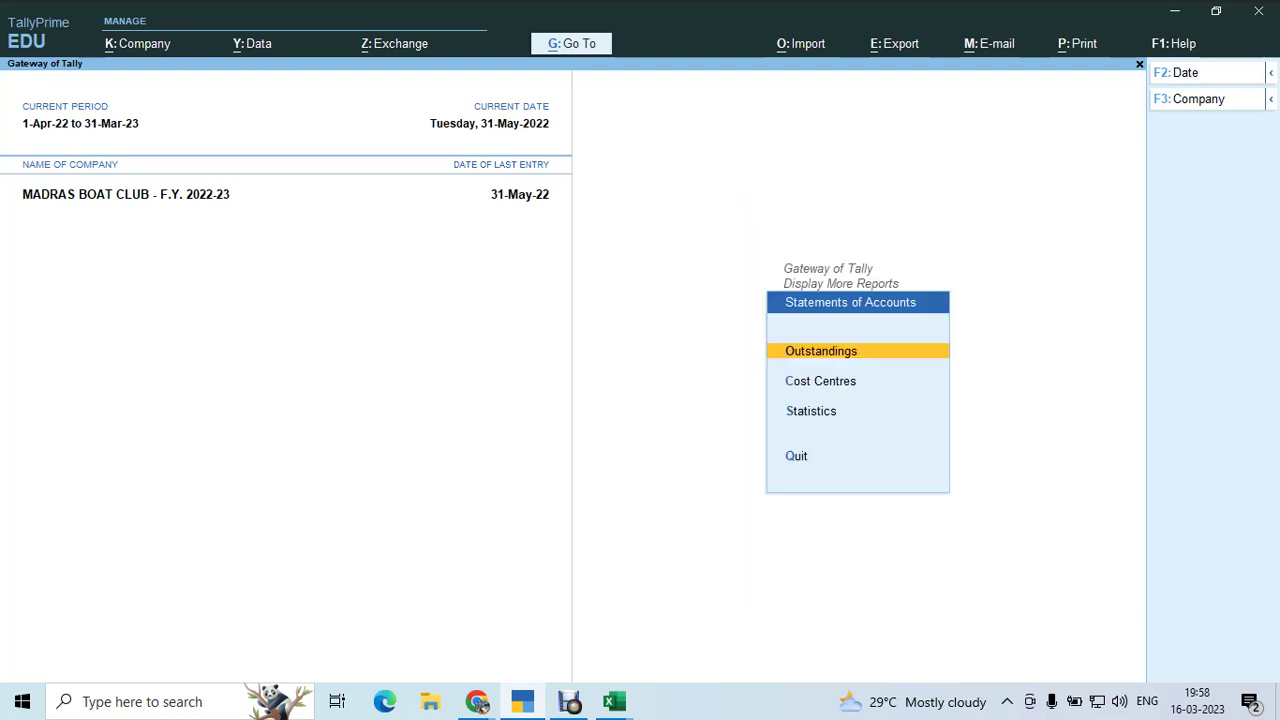
key(Escape)
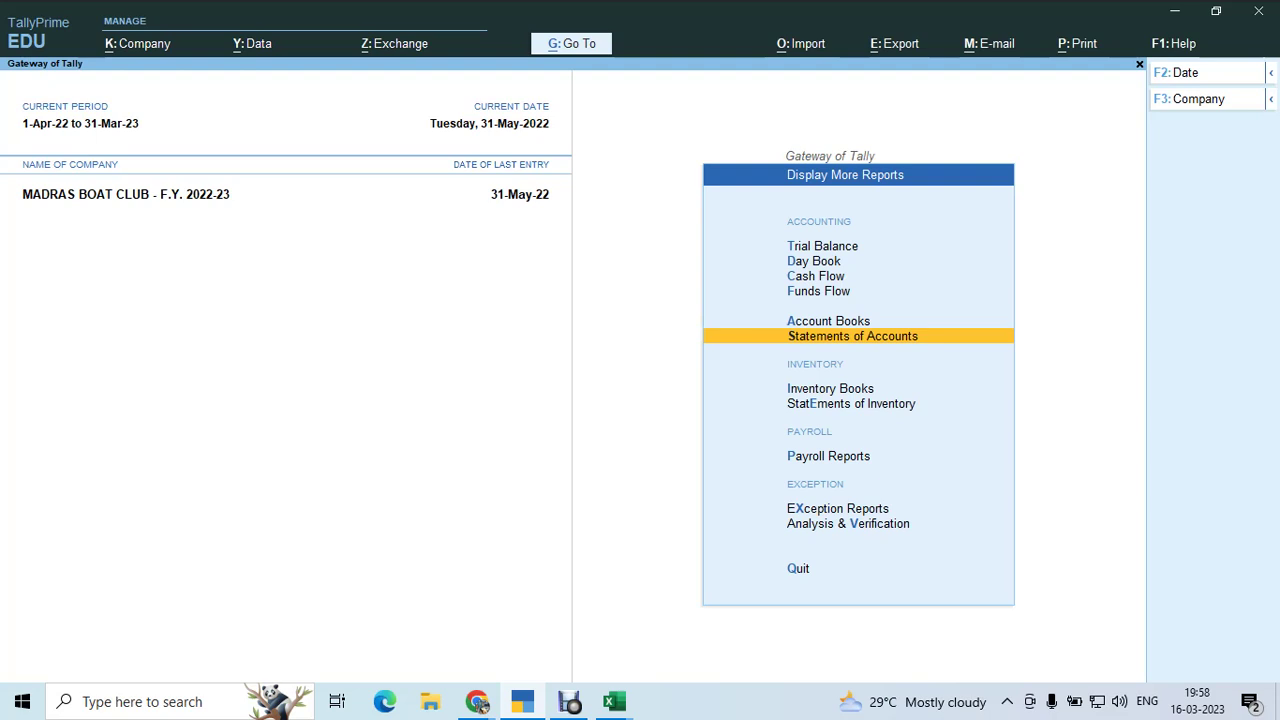
key(Down)
key(Down)
key(Down)
key(Down)
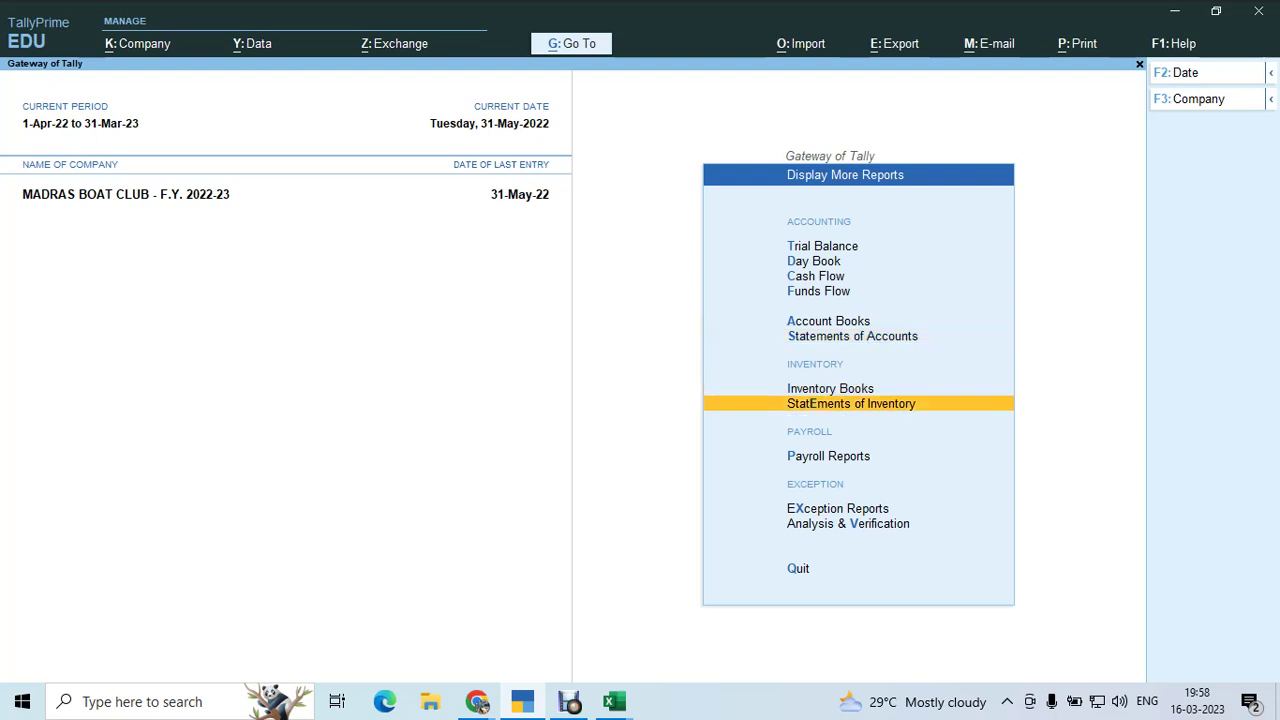
key(Up)
key(Return)
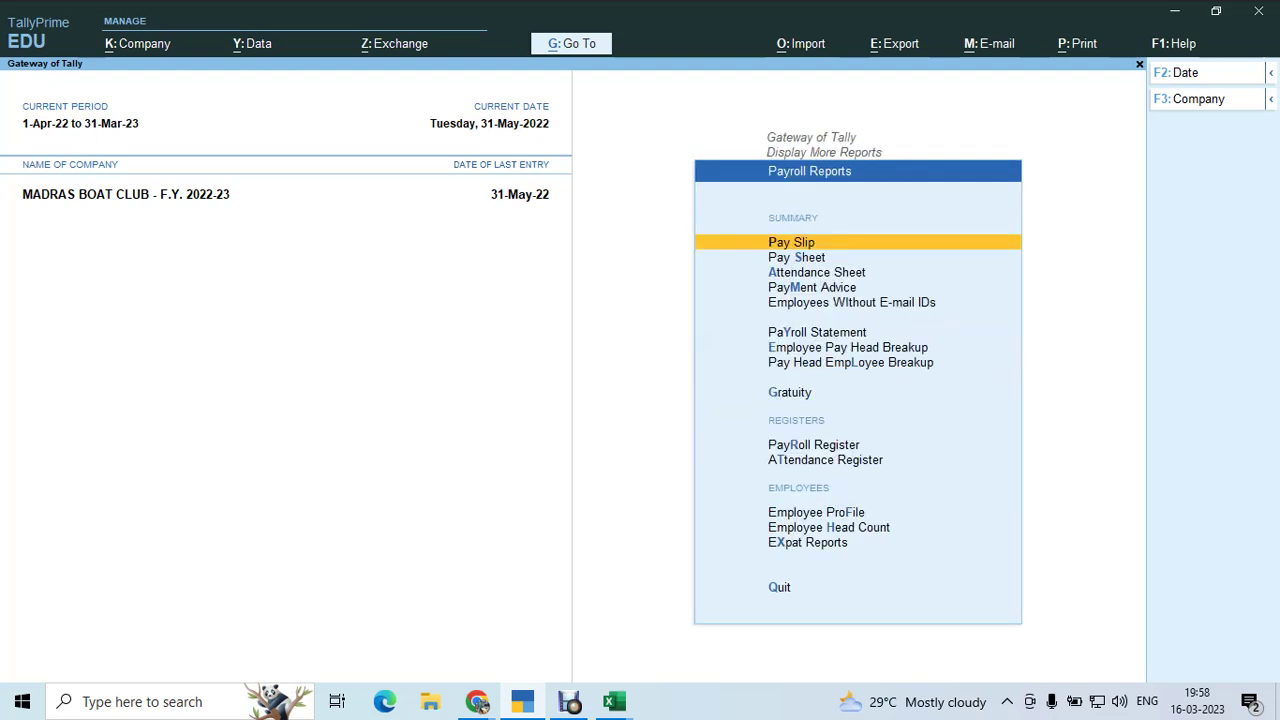
key(Return)
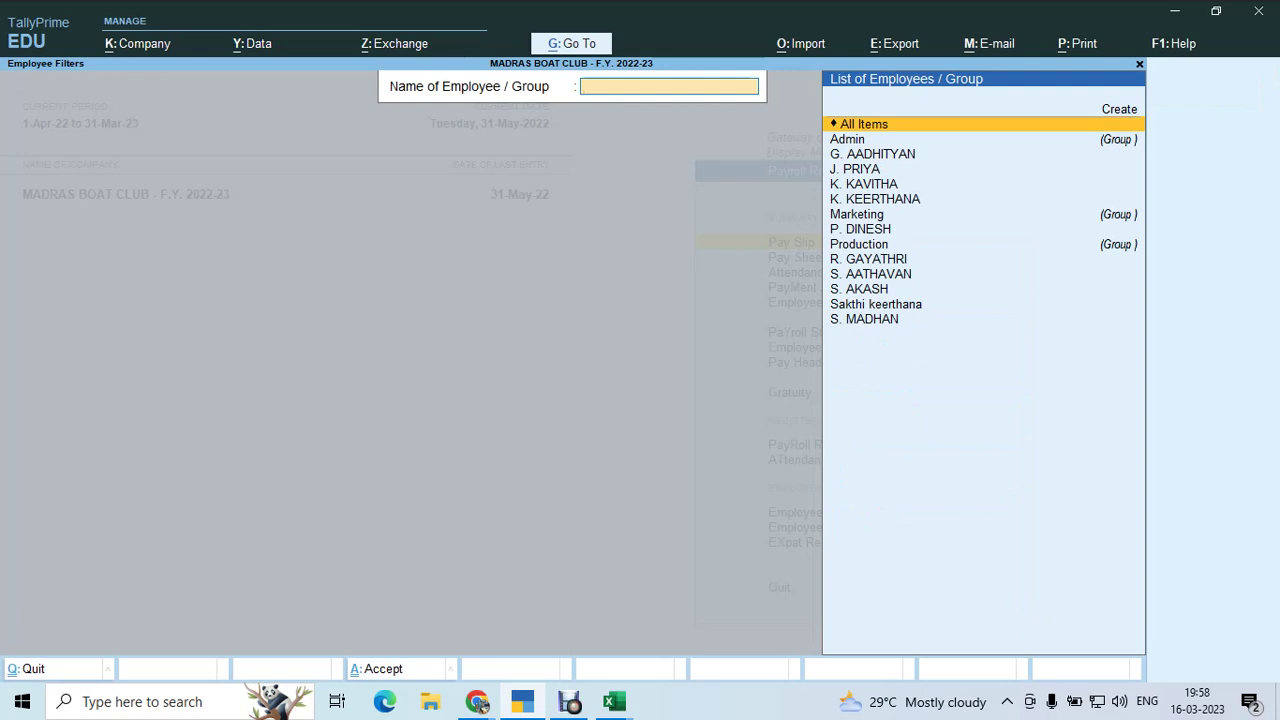
key(Down)
key(Down)
key(Return)
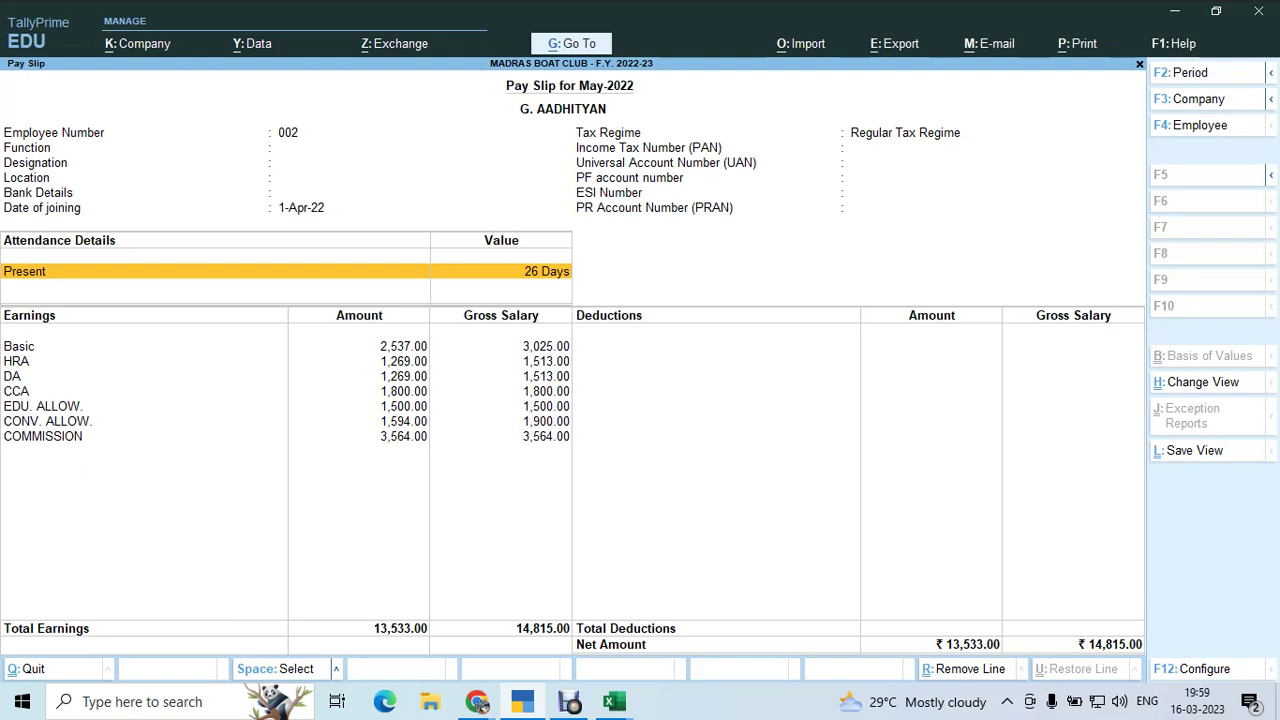
Switch to the payroll sample data new workbook in Excel and bring its payroll sheet to the front
mouse_move(614, 701)
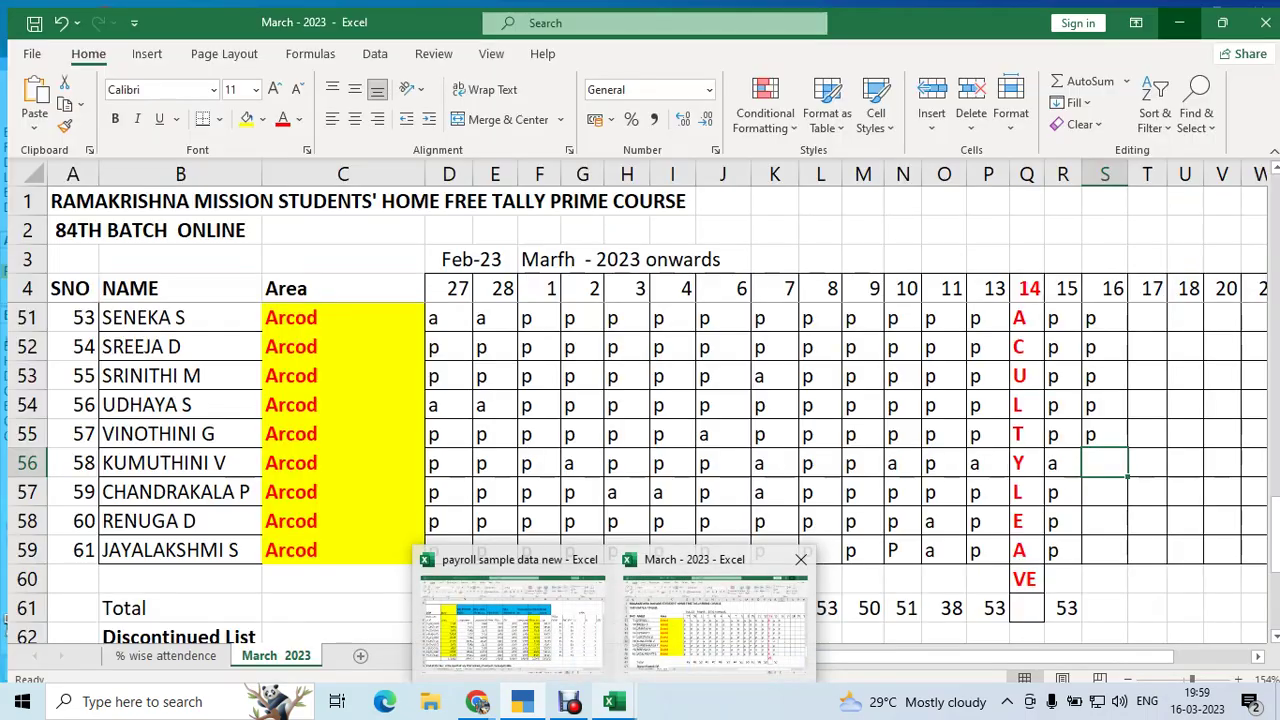
click(715, 620)
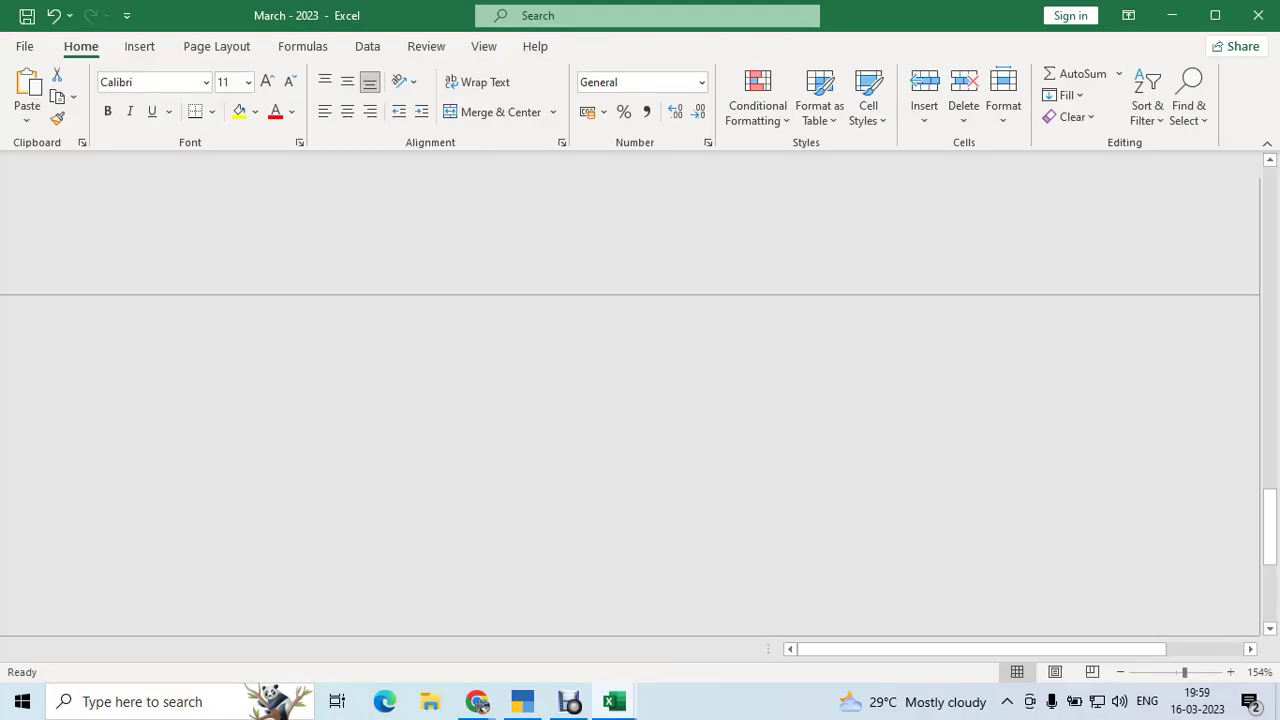
mouse_move(614, 701)
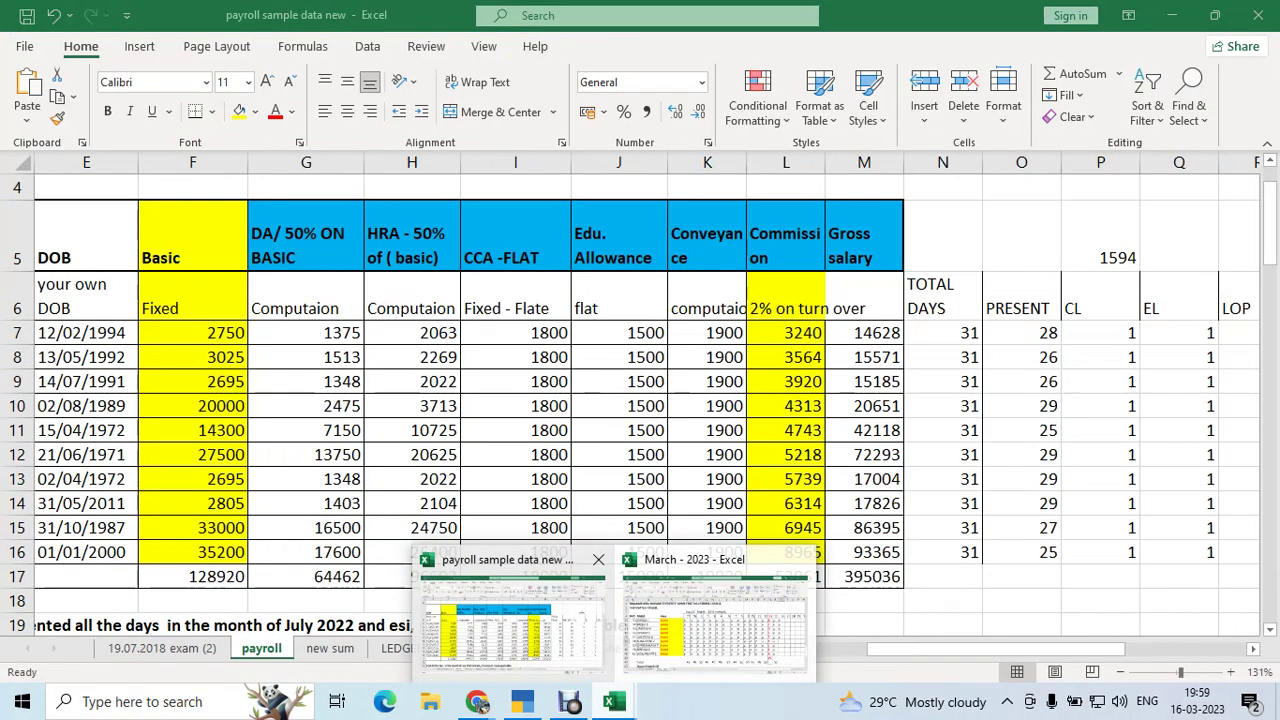
click(515, 675)
click(619, 600)
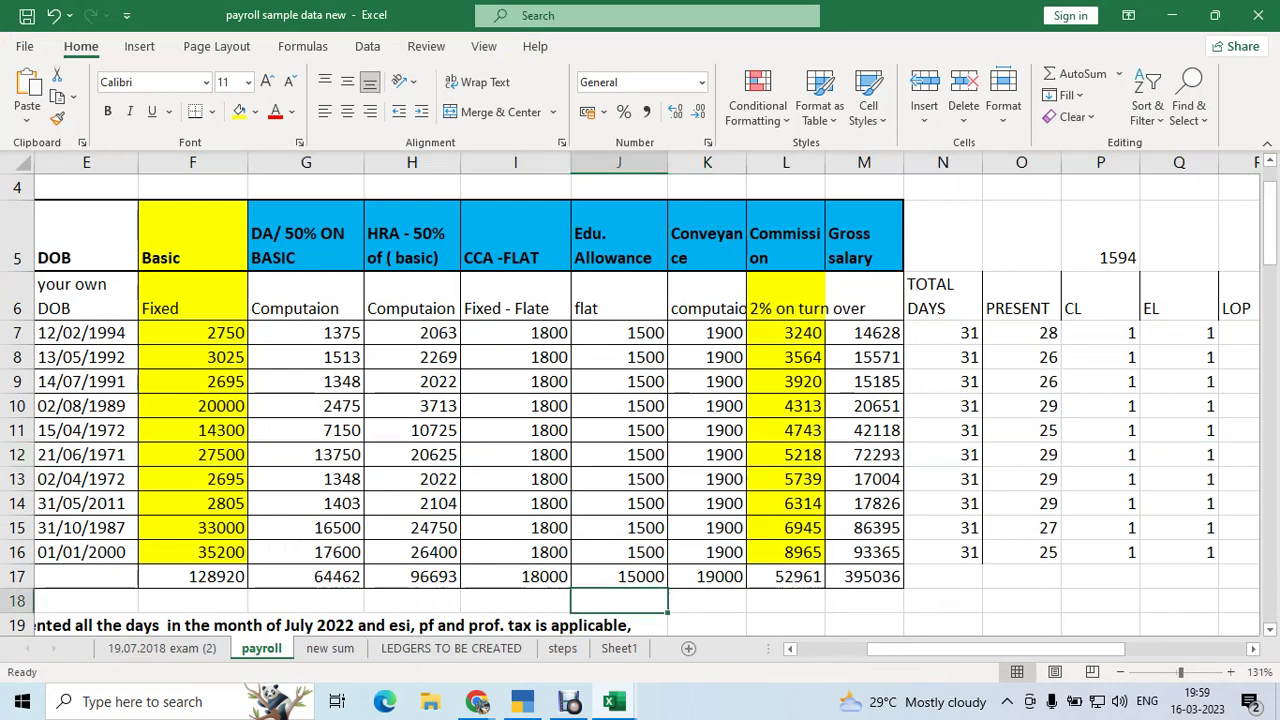
Calculate the conveyance allowance for 26 of 31 days in cell K19 with =ROUND((1900/31)*26,0)
scroll(640, 405, down, 2)
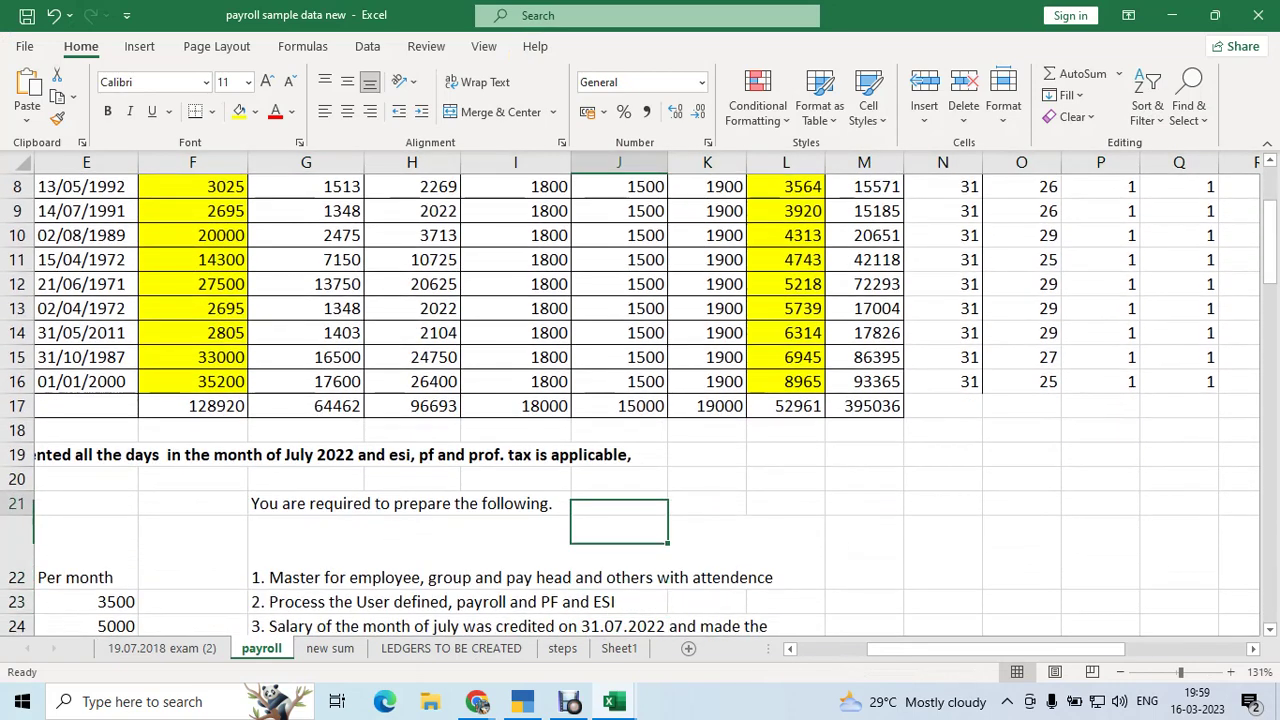
click(703, 479)
click(706, 454)
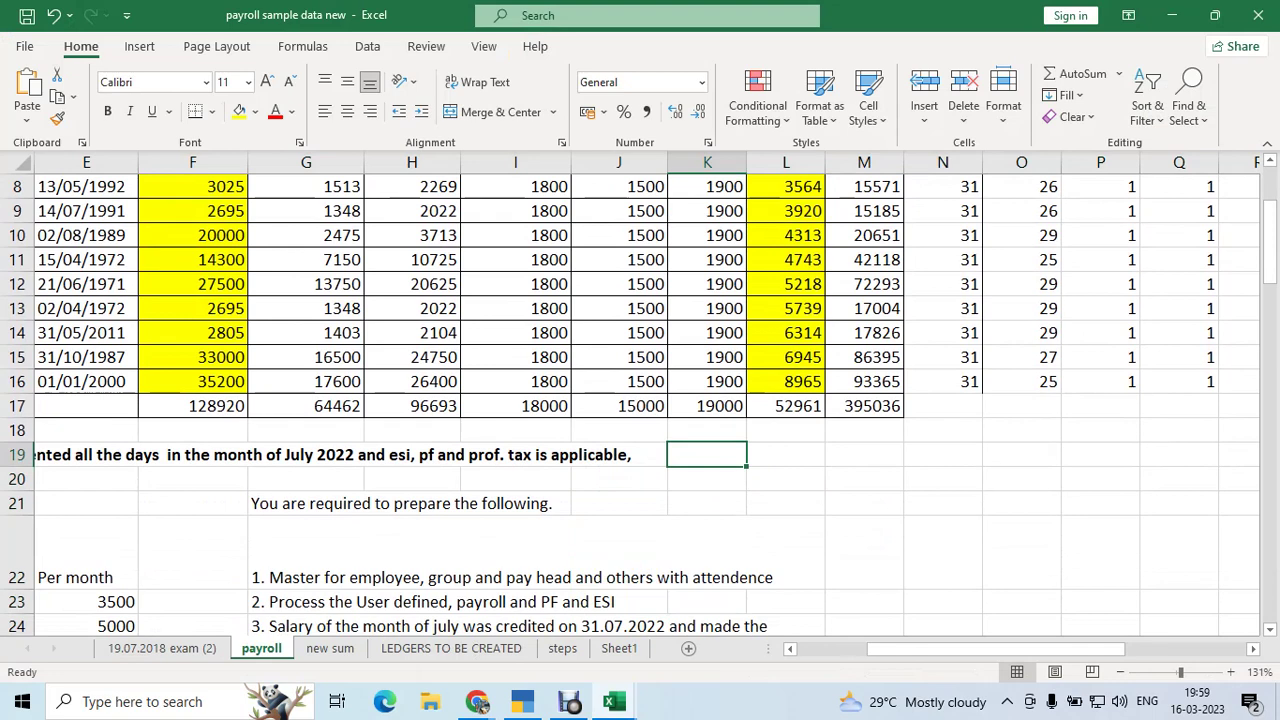
text(=round)
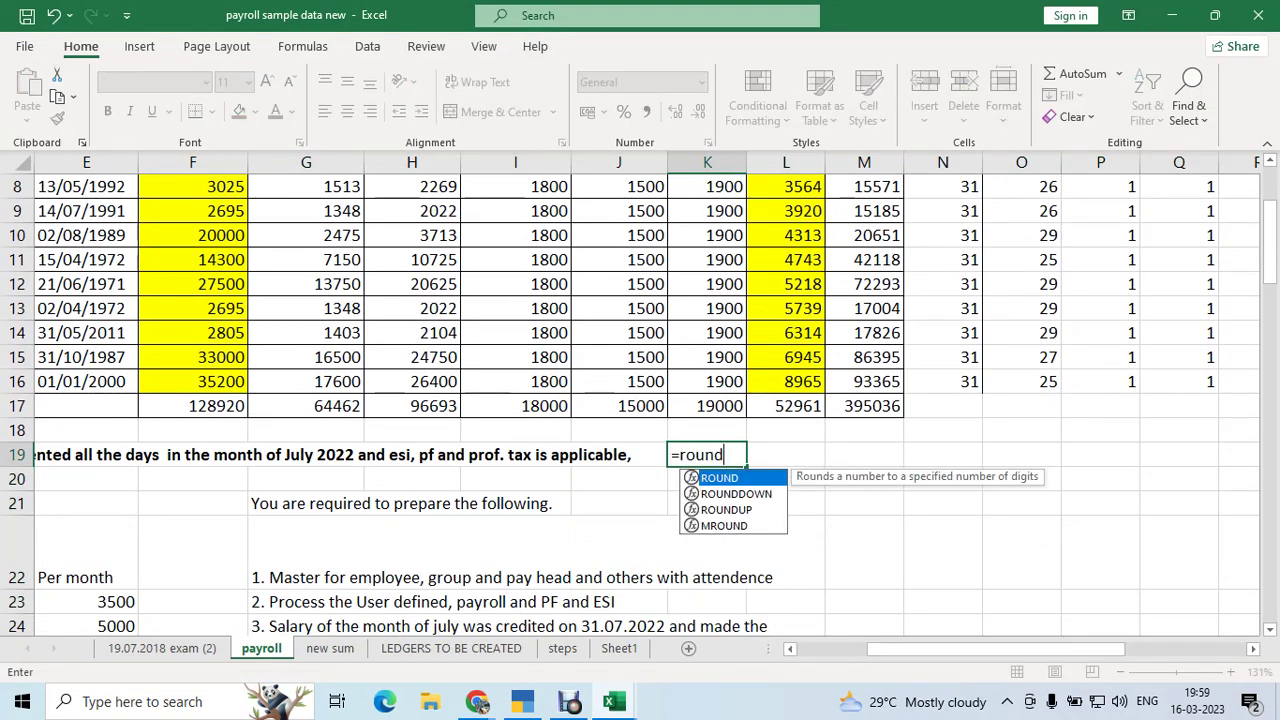
text(((19)
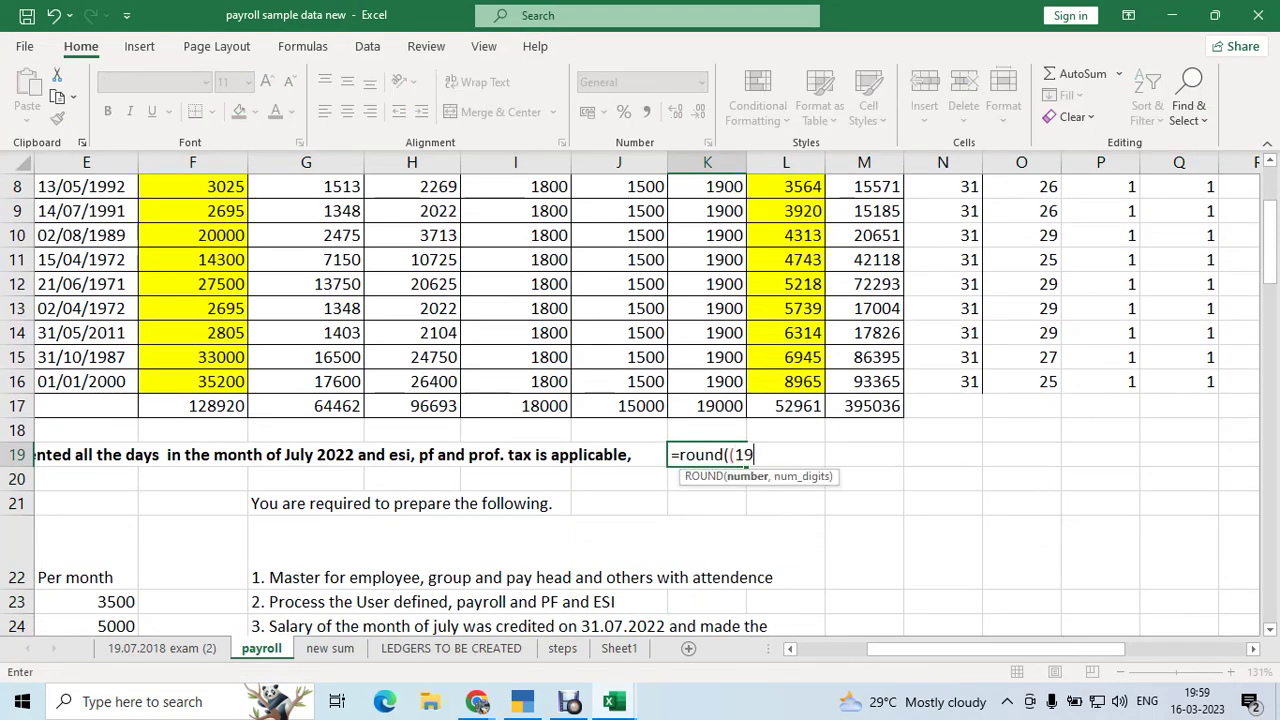
text(00/31)*26,0))
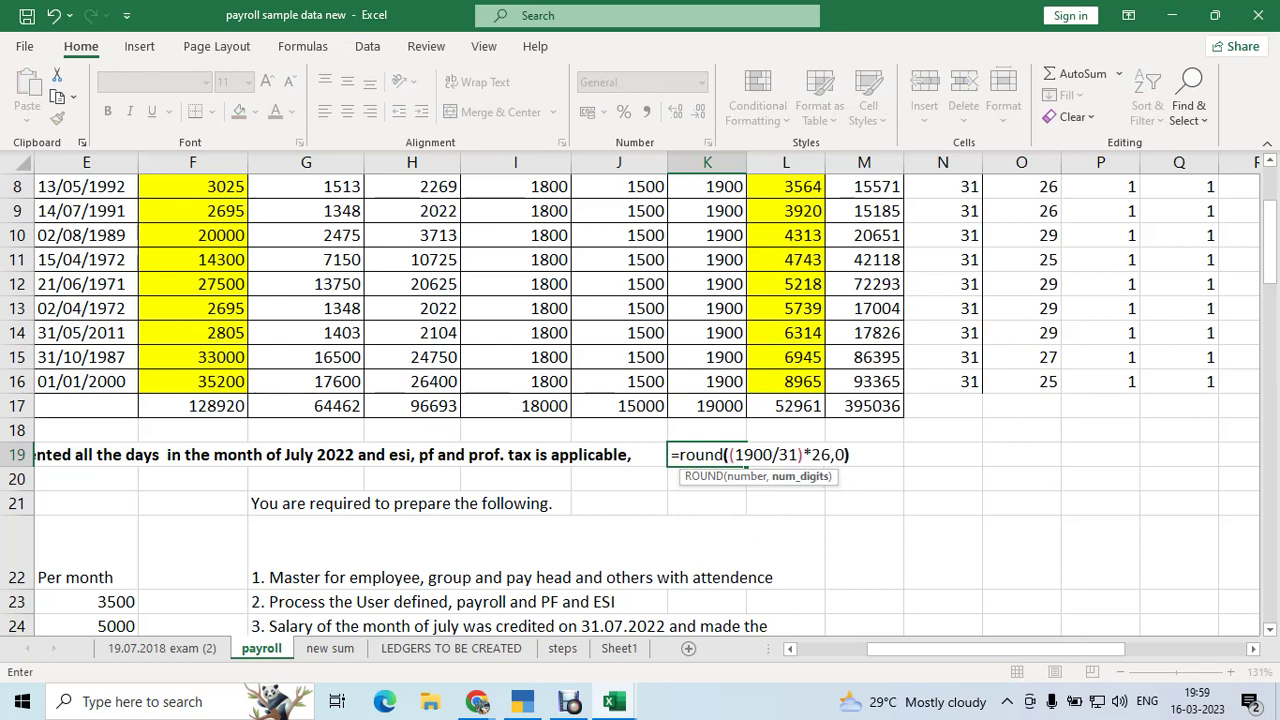
key(Return)
click(706, 454)
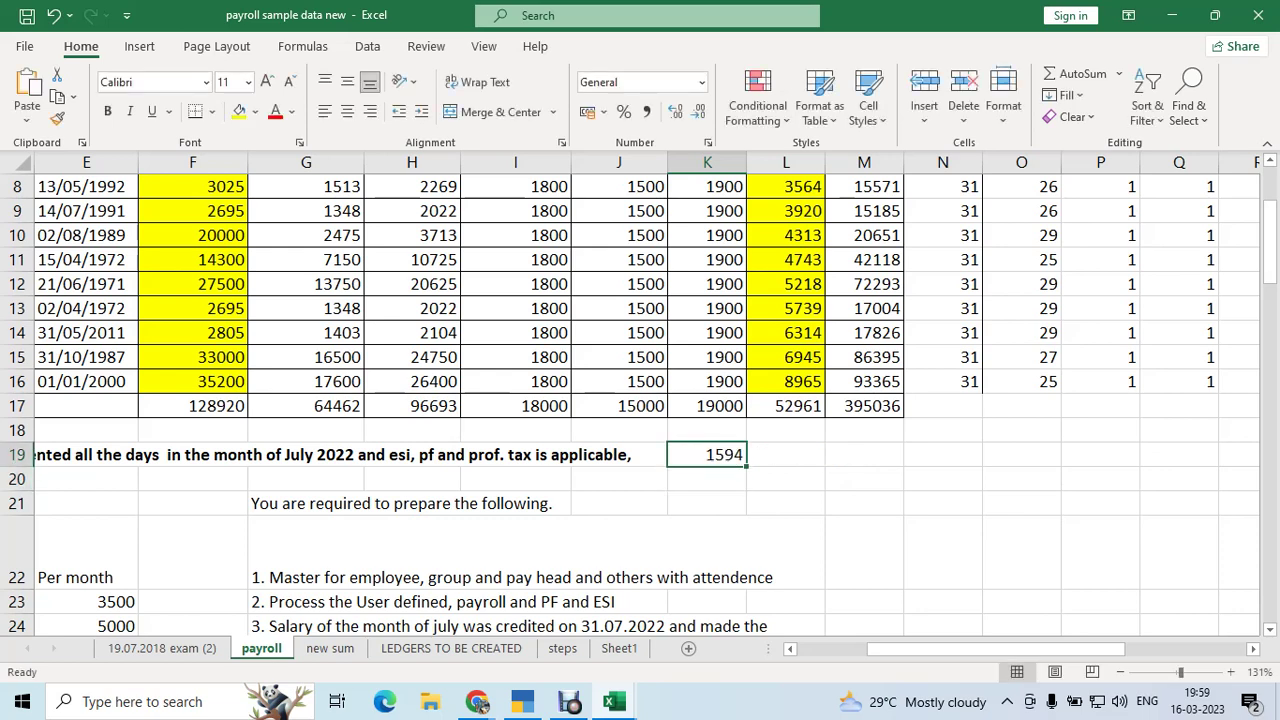
Switch back to TallyPrime and check the pay slip's CCA, education allowance and conveyance allowance lines against the calculation
key(alt+Tab)
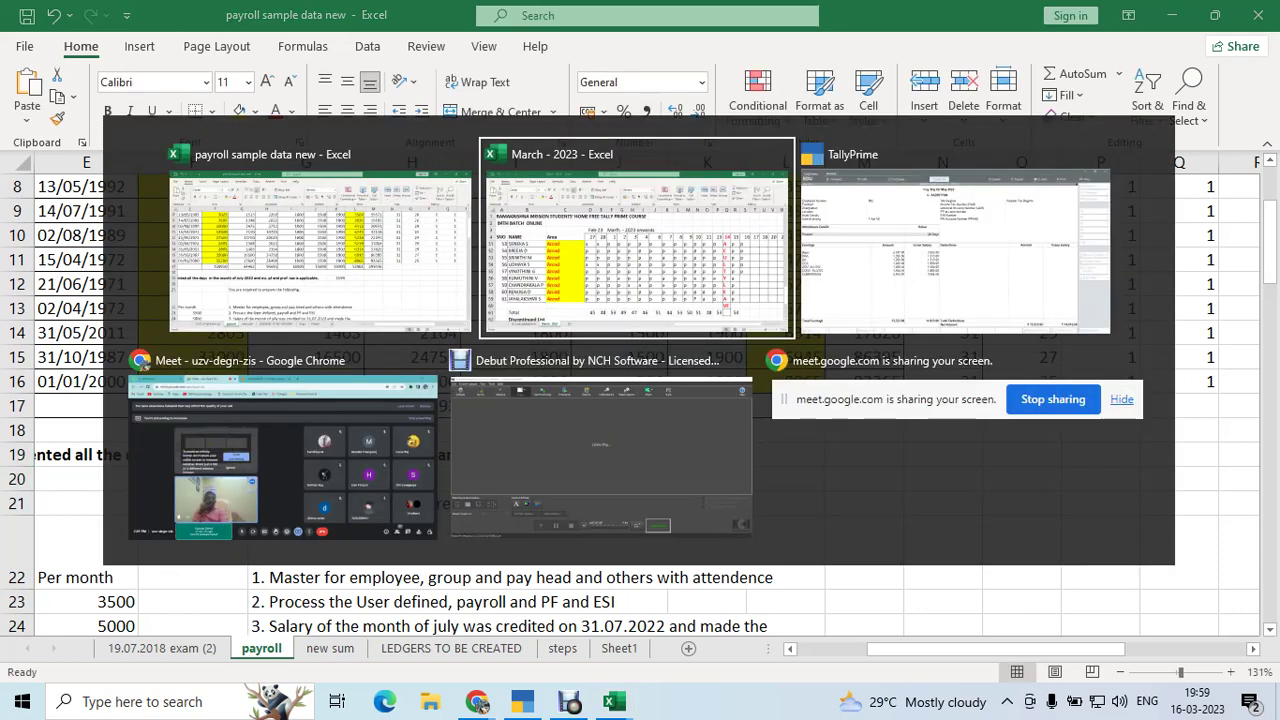
key(alt+Tab)
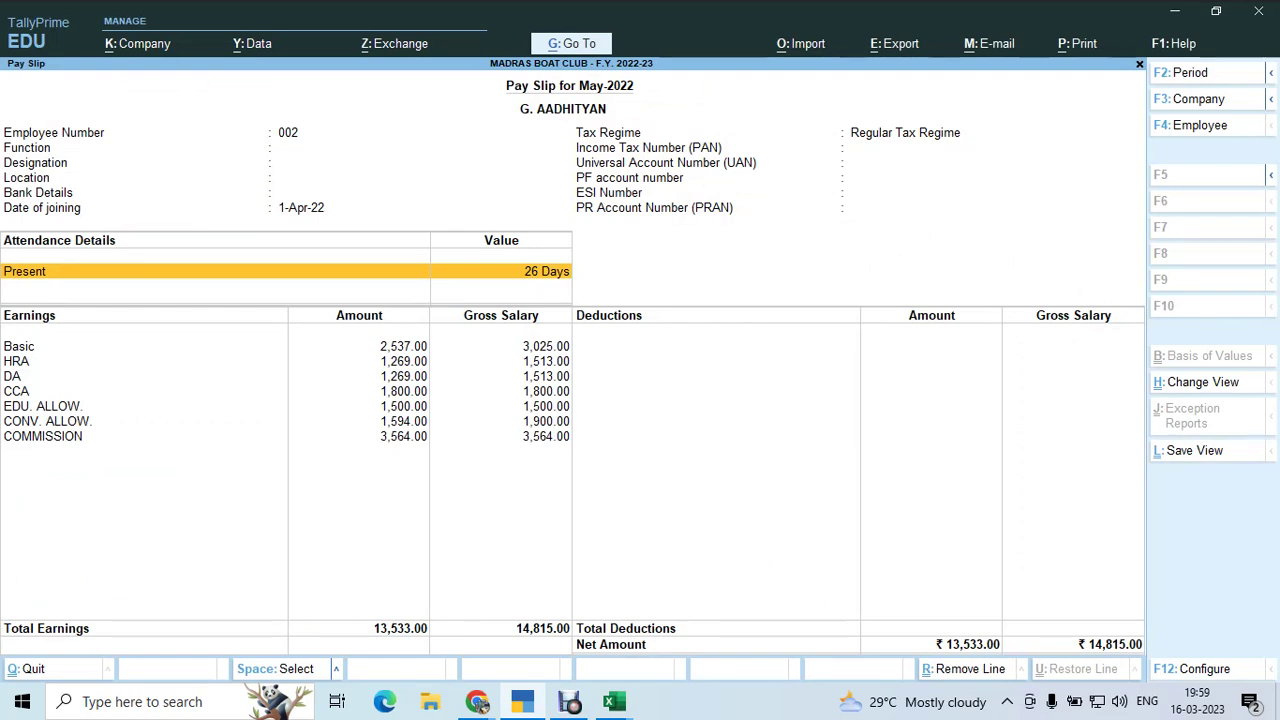
key(Down)
key(Down)
key(Down)
key(Down)
key(Down)
key(Down)
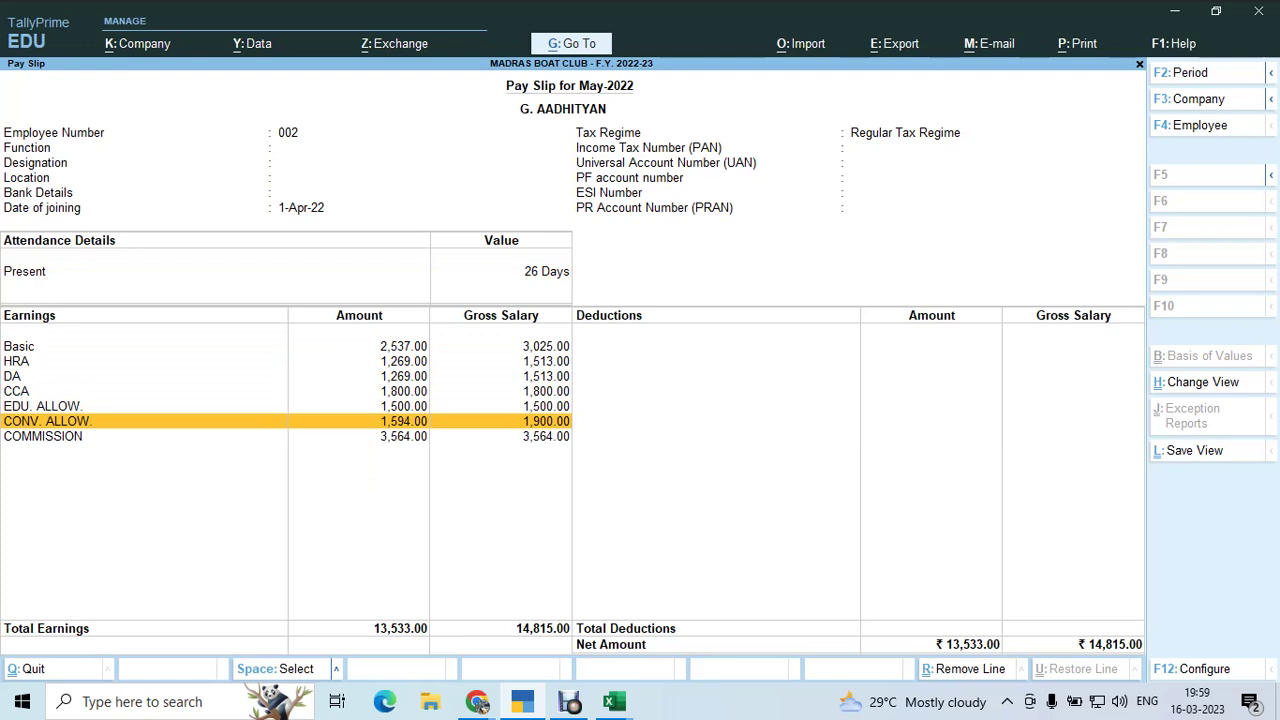
key(Up)
key(Up)
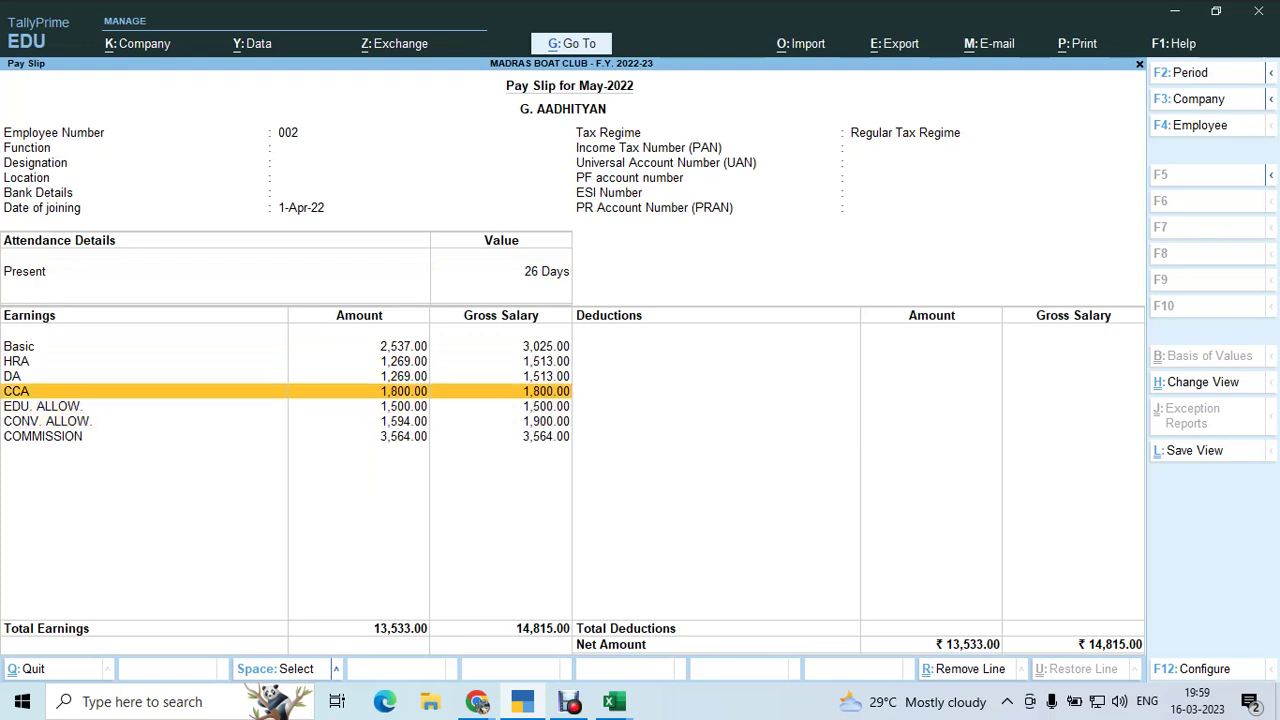
key(Down)
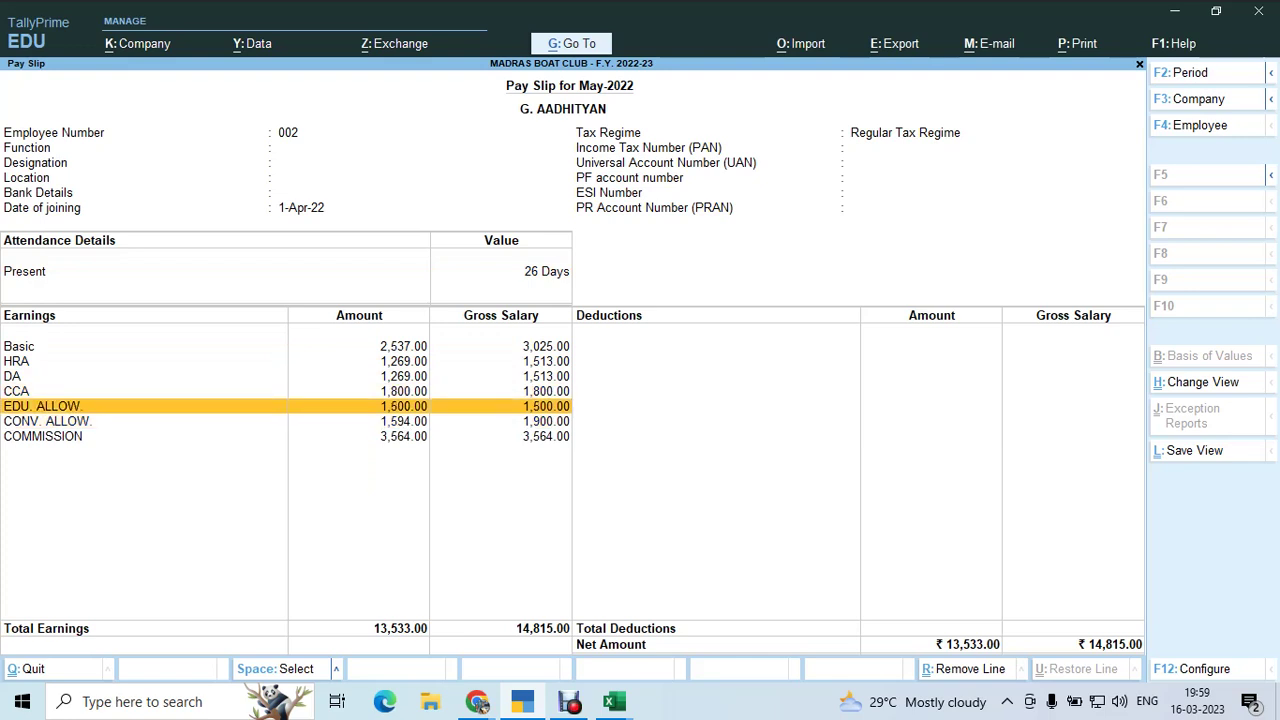
key(Down)
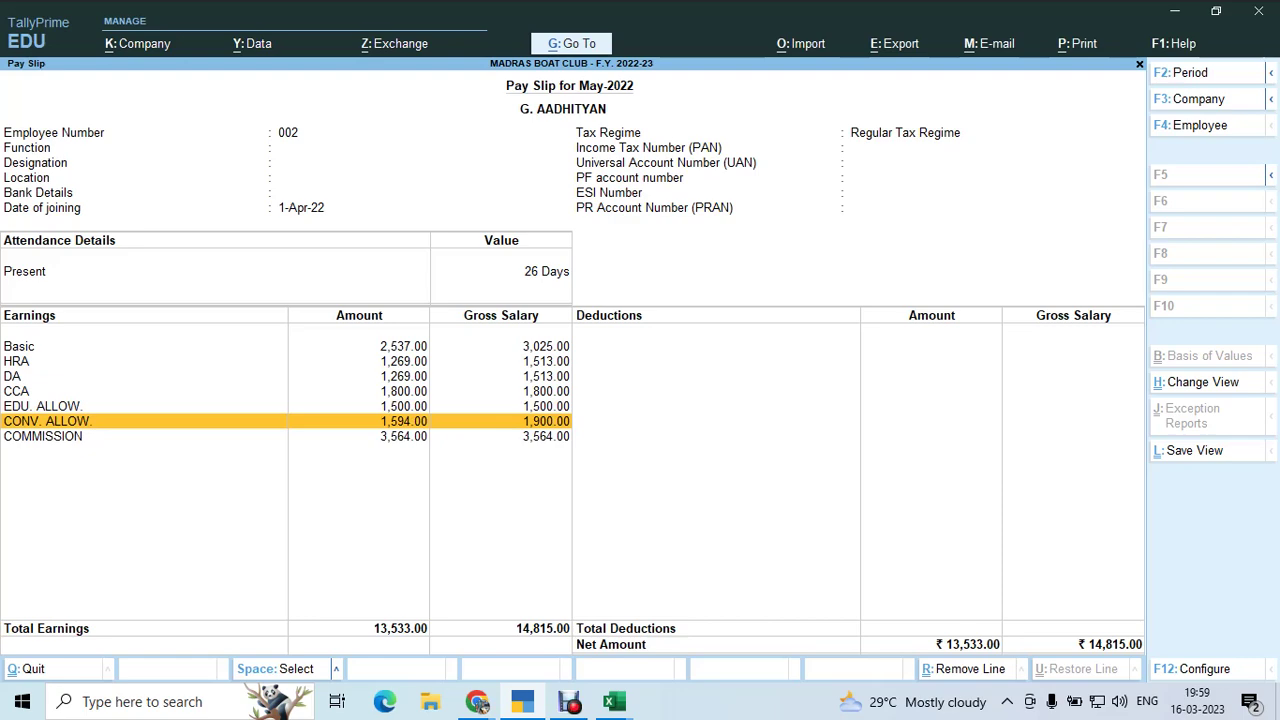
Close the pay slip and open the Pay Sheet report for All Items
key(Escape)
key(Escape)
key(Escape)
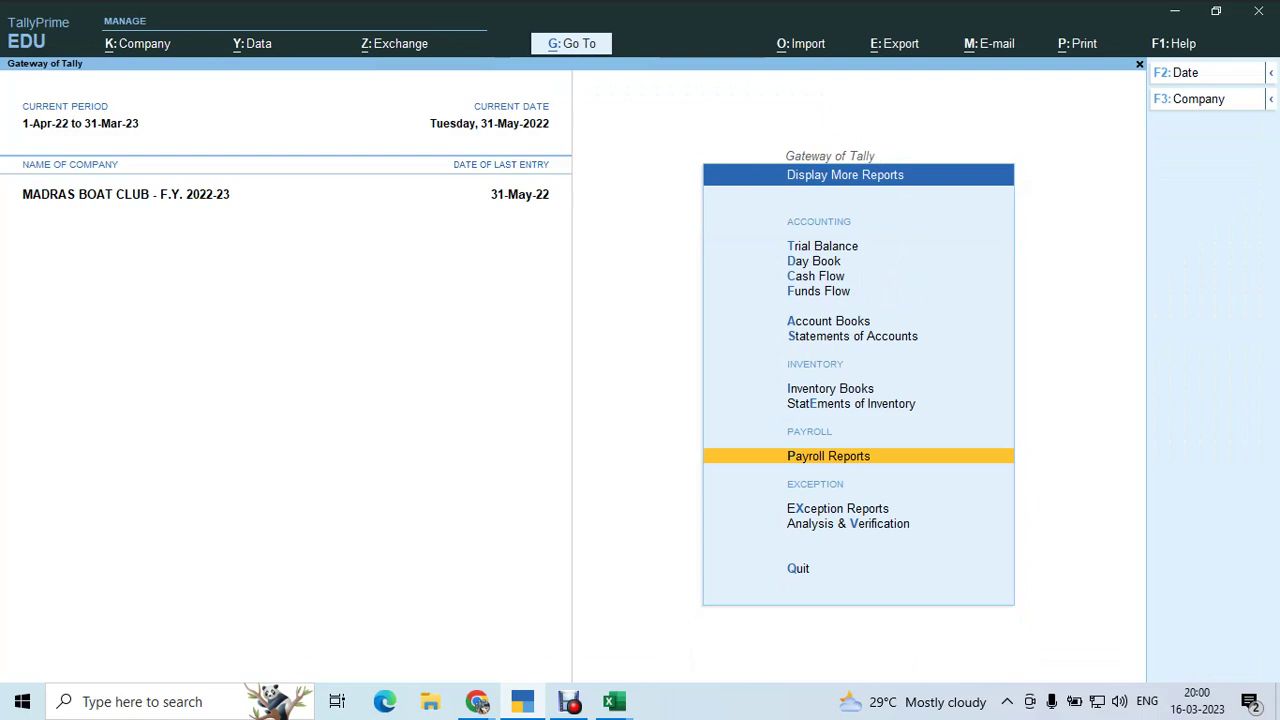
key(Return)
key(Down)
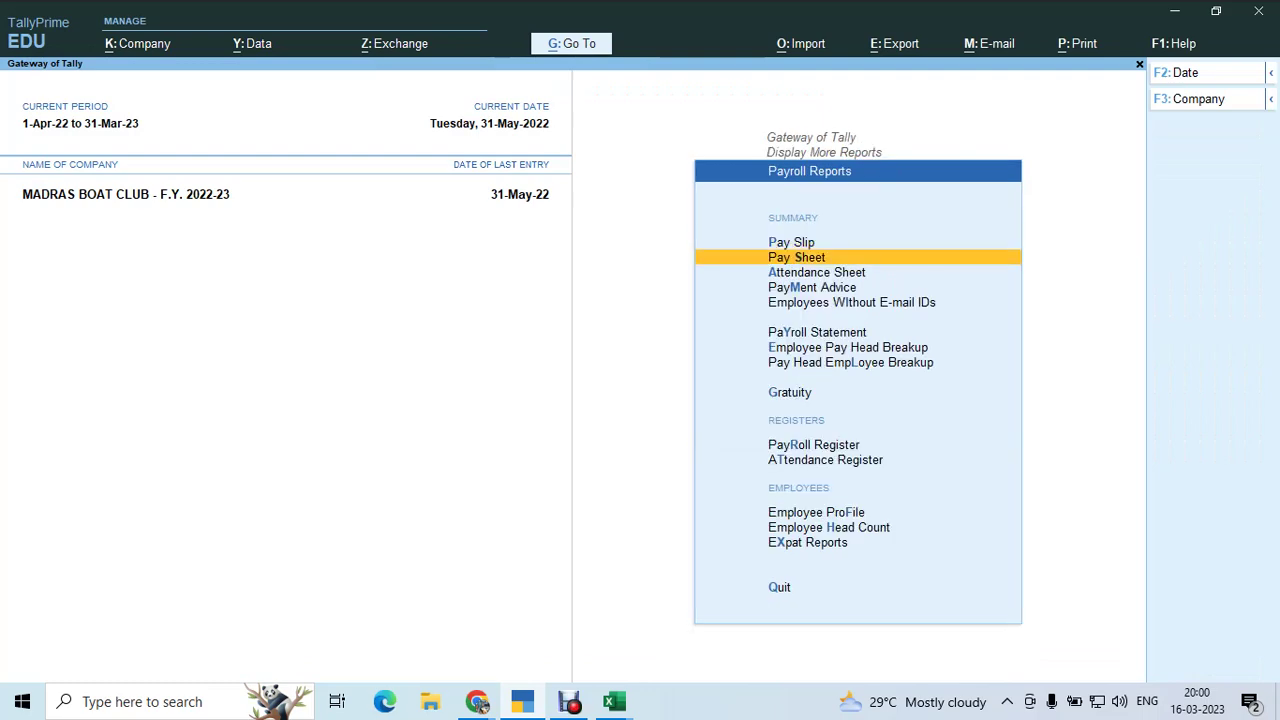
key(Return)
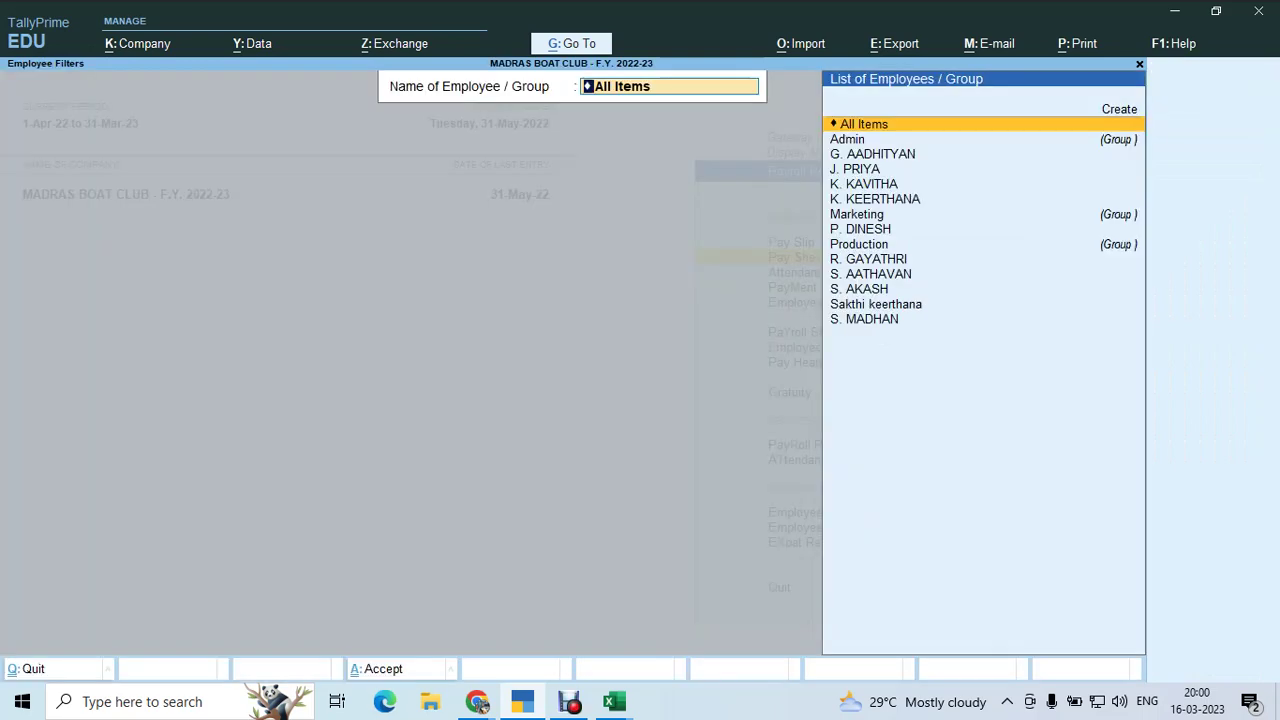
key(Return)
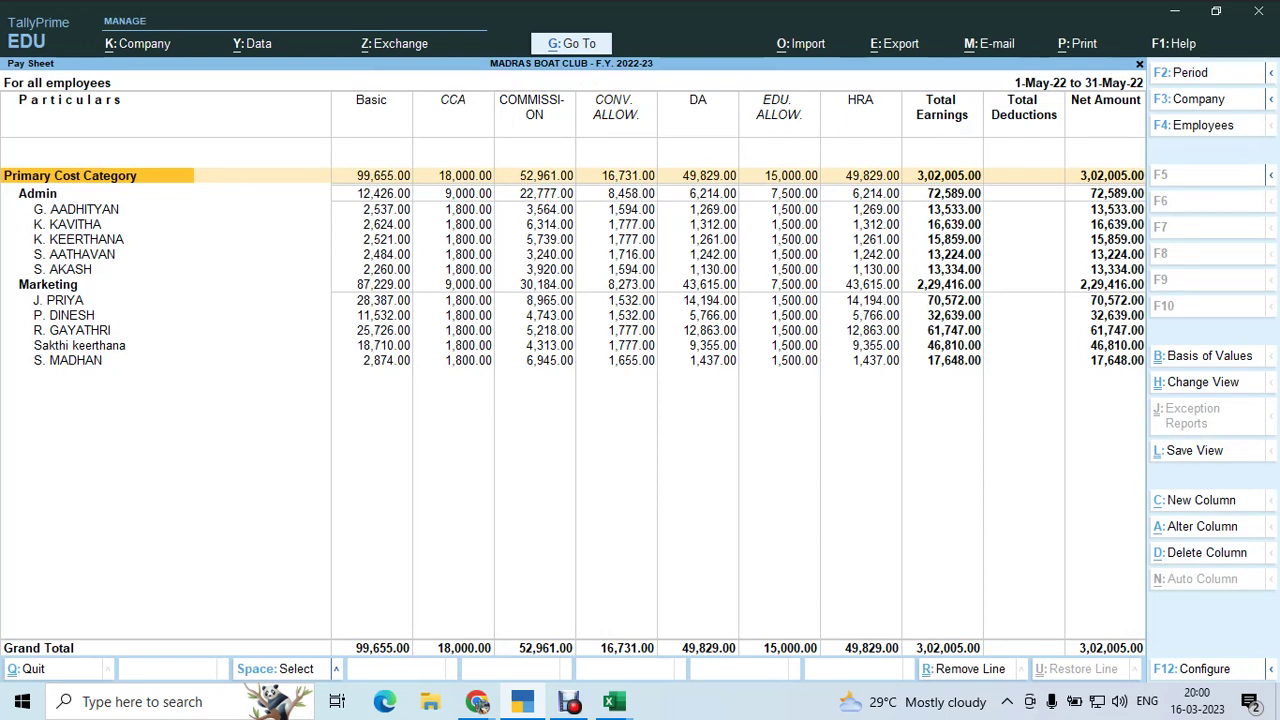
Examine the employee rows and the Admin and Marketing group rows of the pay sheet
key(Down)
key(Down)
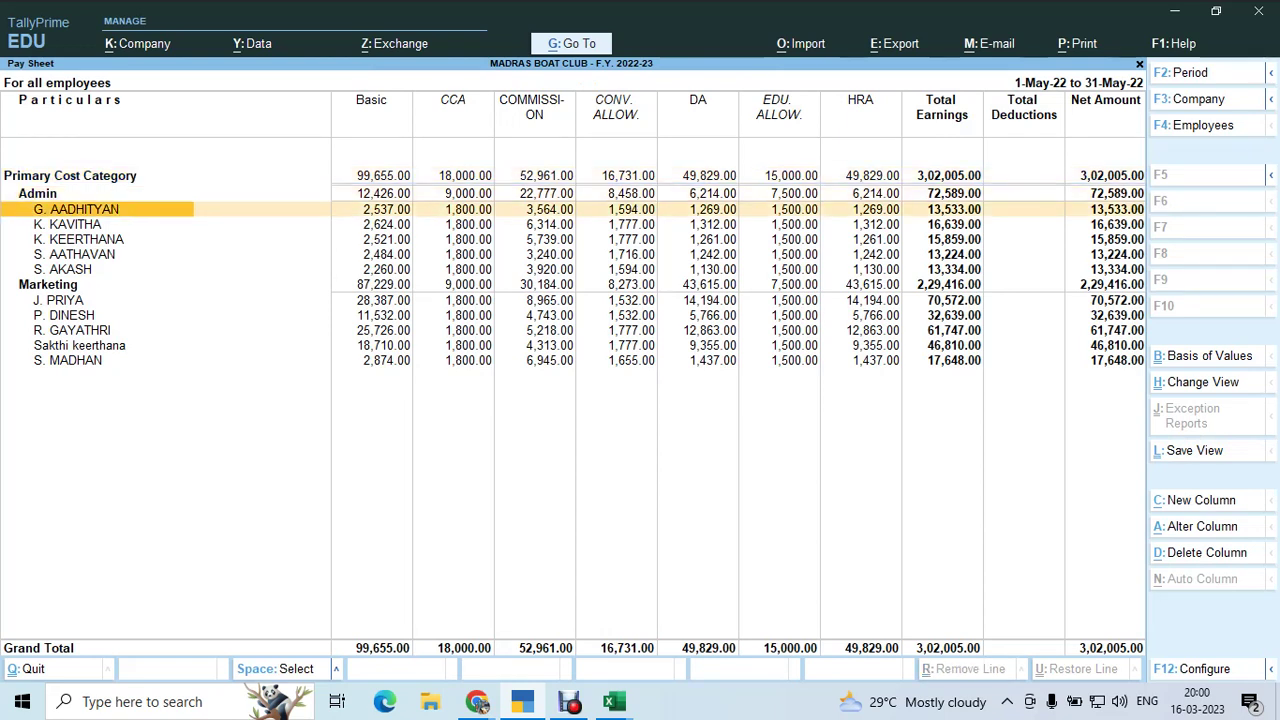
key(Up)
key(Down)
key(Down)
key(Down)
key(Down)
key(Up)
key(Up)
key(Up)
key(Up)
key(Down)
key(Down)
key(Down)
Examine the pay sheet's Net Amount figures for the Marketing group, the Admin group and the Primary Cost Category
key(Right)
key(Right)
key(Right)
key(Right)
key(Right)
key(Right)
key(Right)
key(Right)
key(Right)
key(Right)
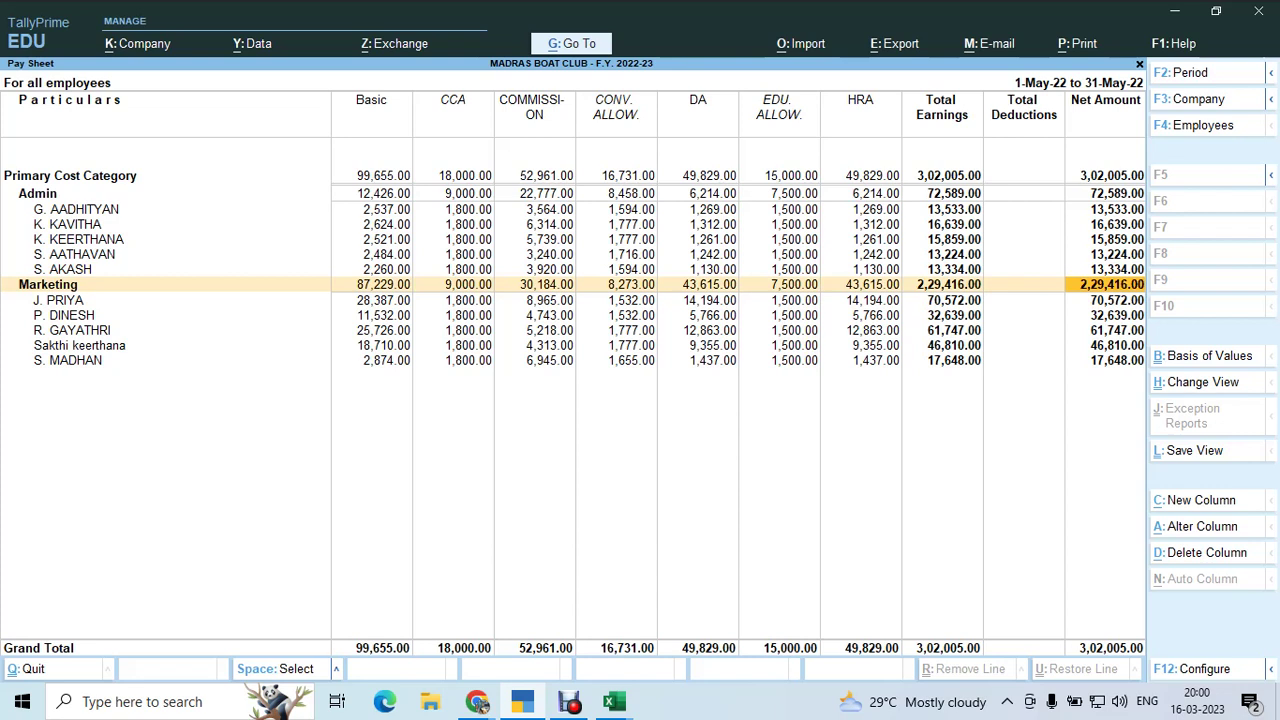
key(Up)
key(Up)
key(Up)
key(Up)
key(Up)
key(Up)
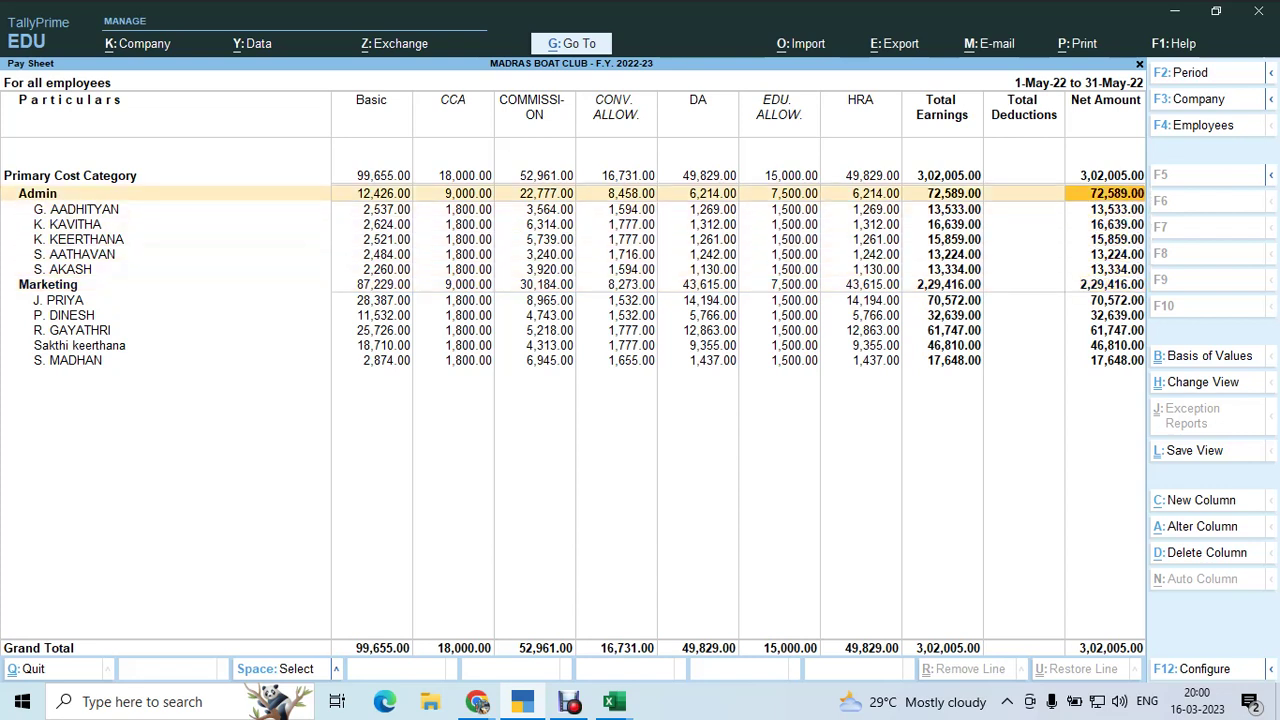
key(Up)
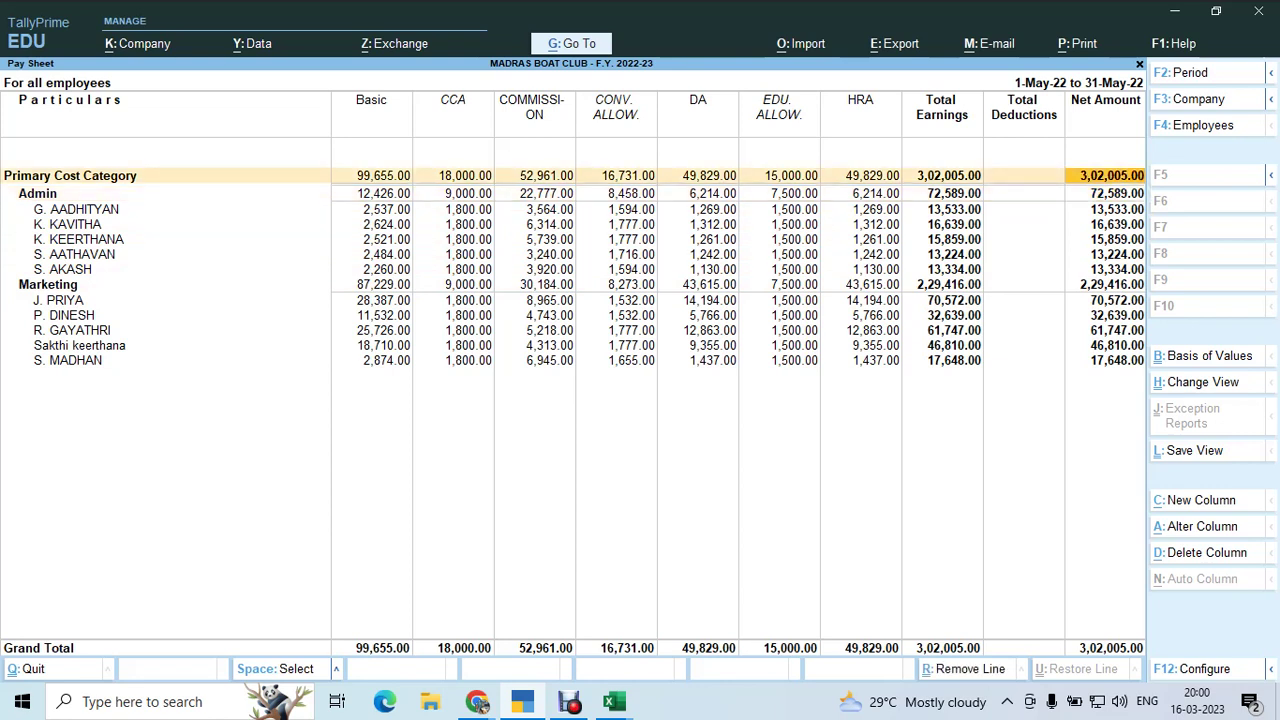
Close the Pay Sheet report and return to the Gateway of Tally
key(Escape)
key(Escape)
key(Escape)
key(Escape)
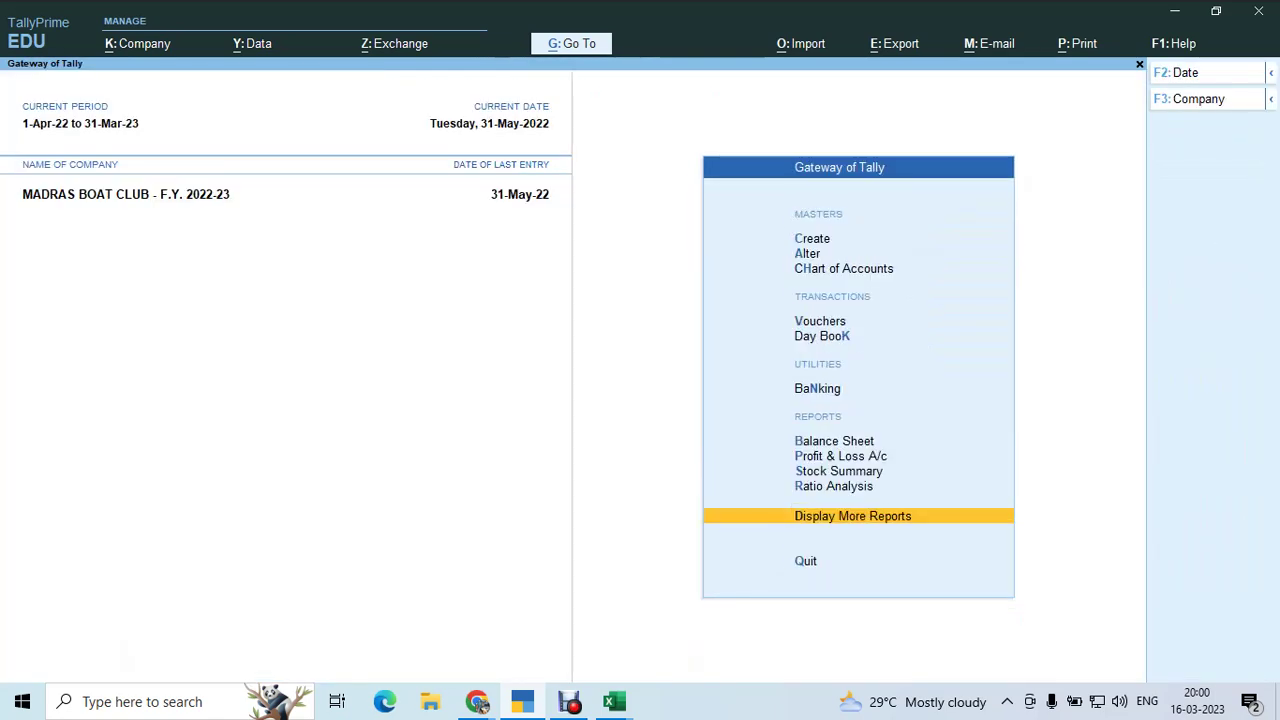
key(Return)
key(s)
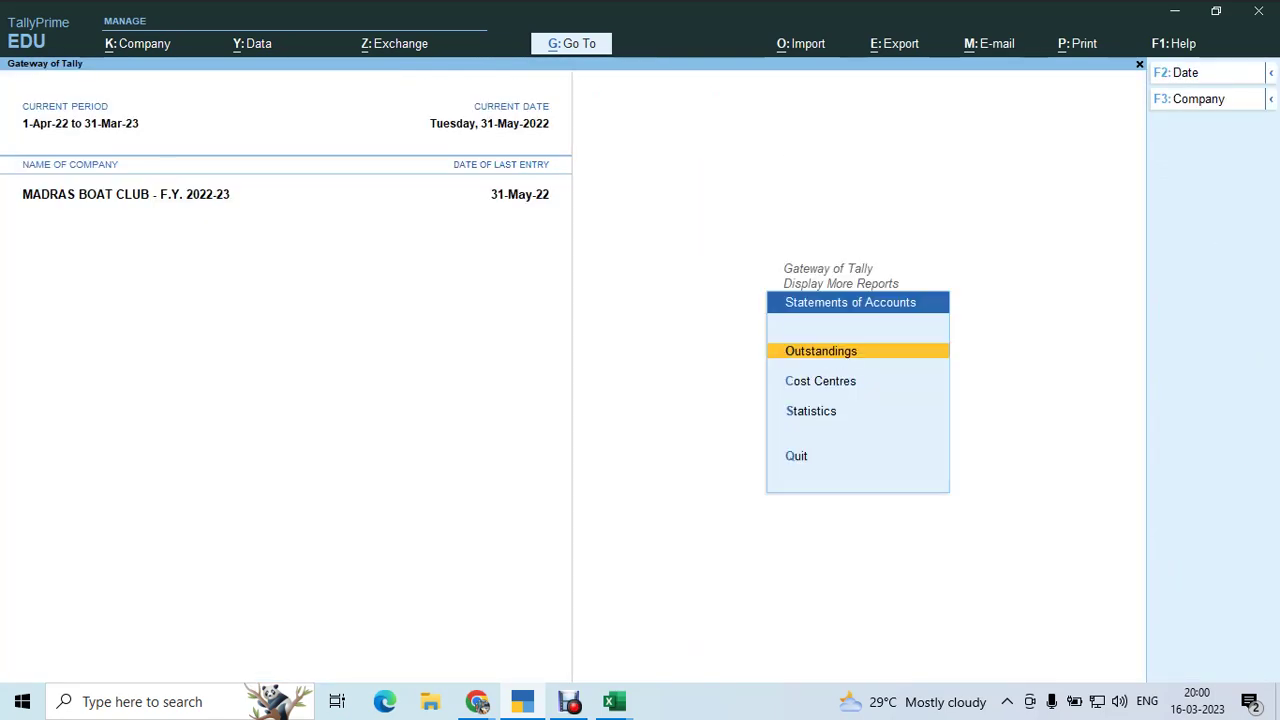
key(c)
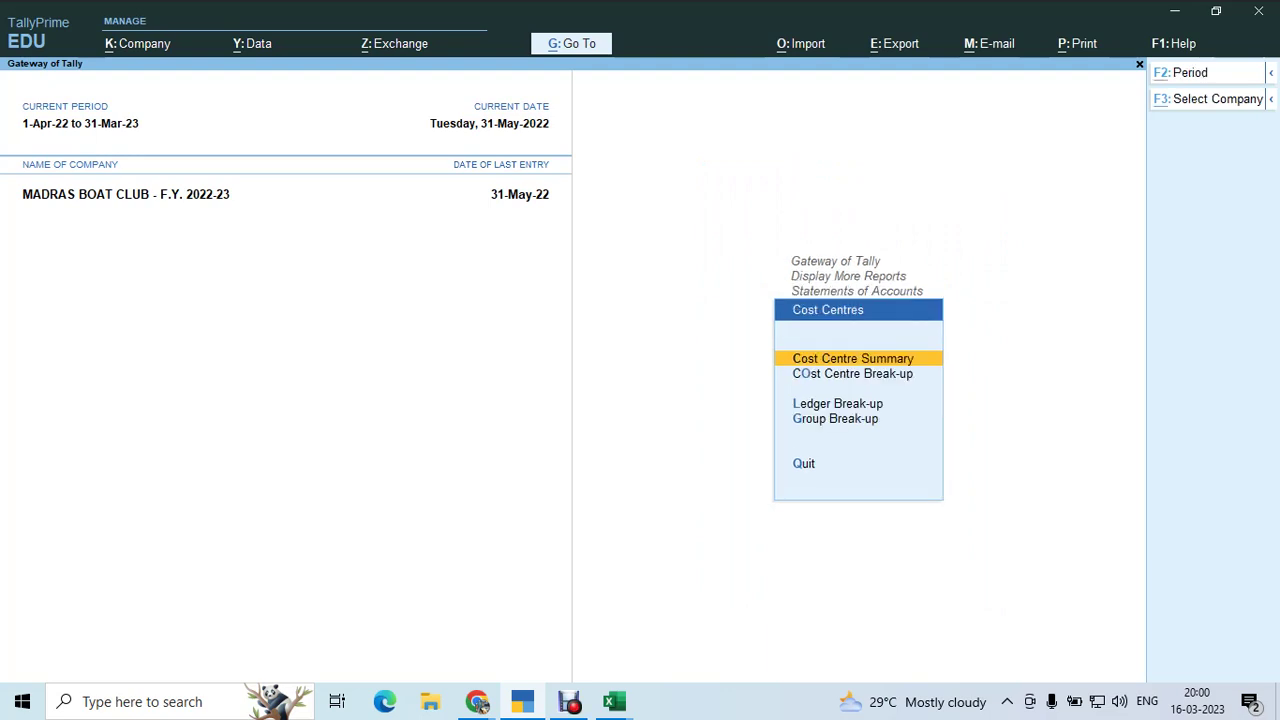
key(alt+Tab)
key(alt+Tab)
key(alt+Tab)
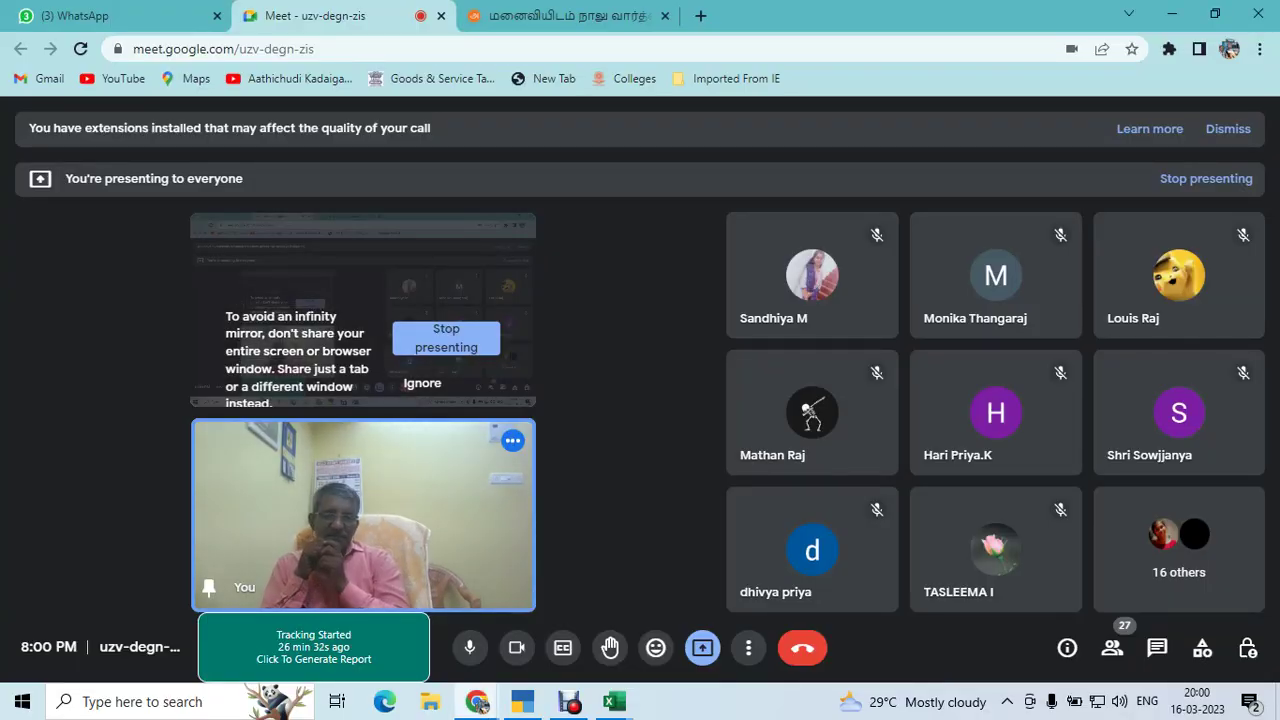
key(alt+Tab)
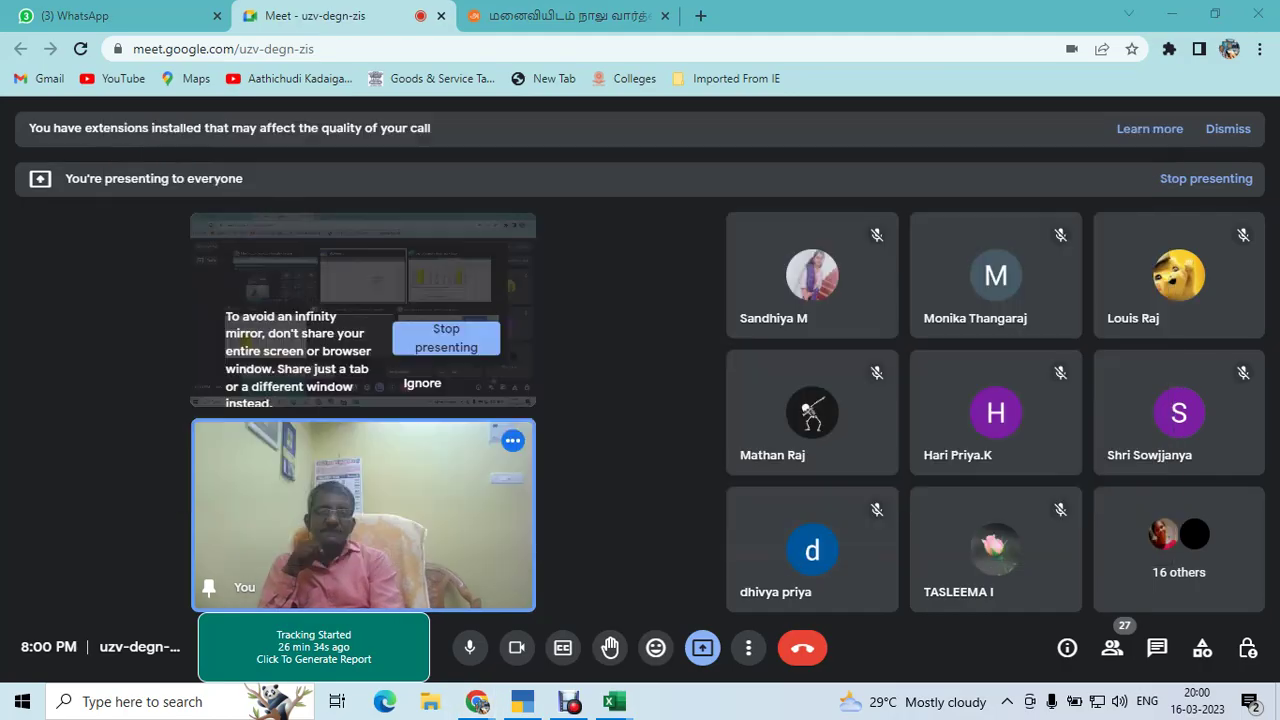
key(Escape)
key(Escape)
key(Escape)
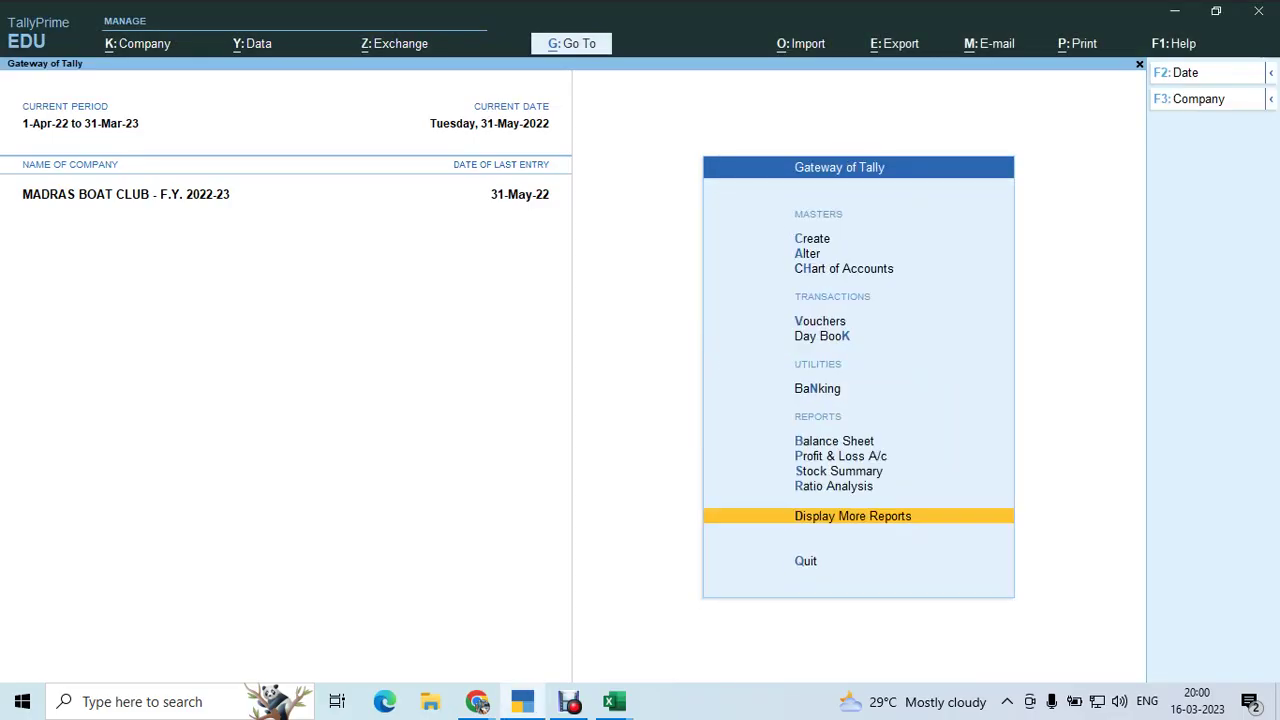
Open the ledger selection for the cost centre Ledger Break-up report under Statements of Accounts
key(Return)
key(s)
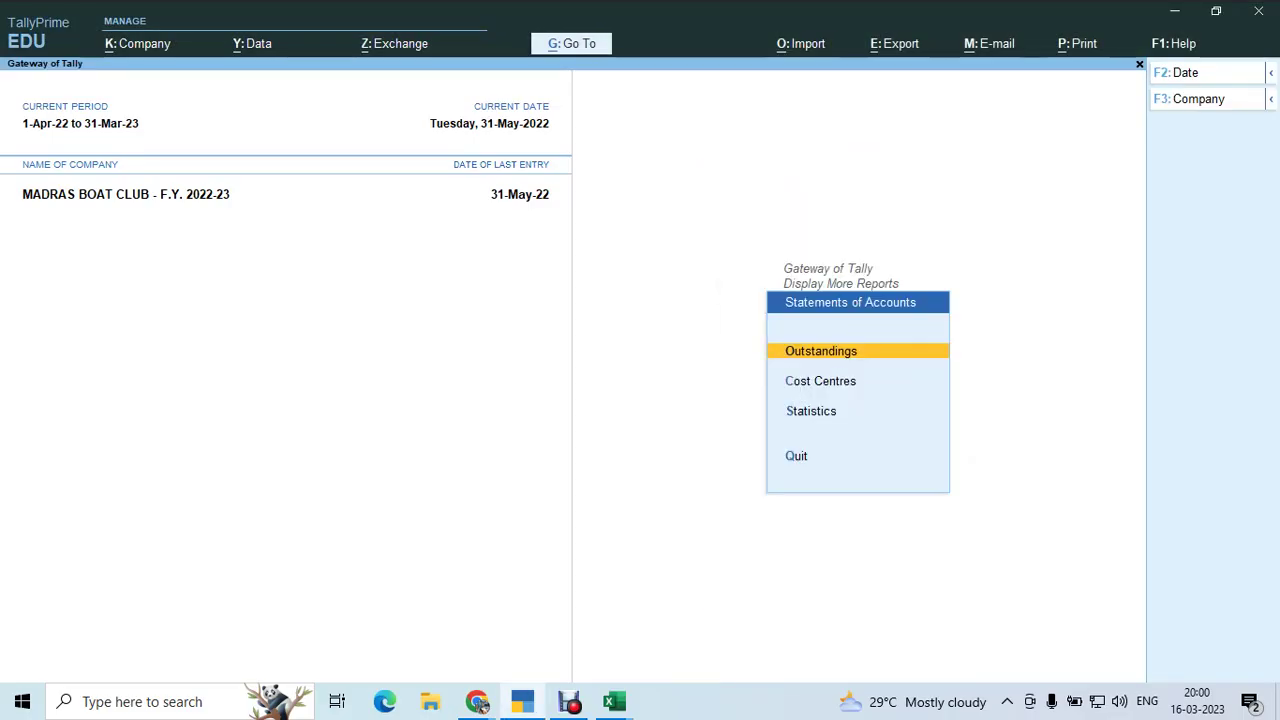
key(Down)
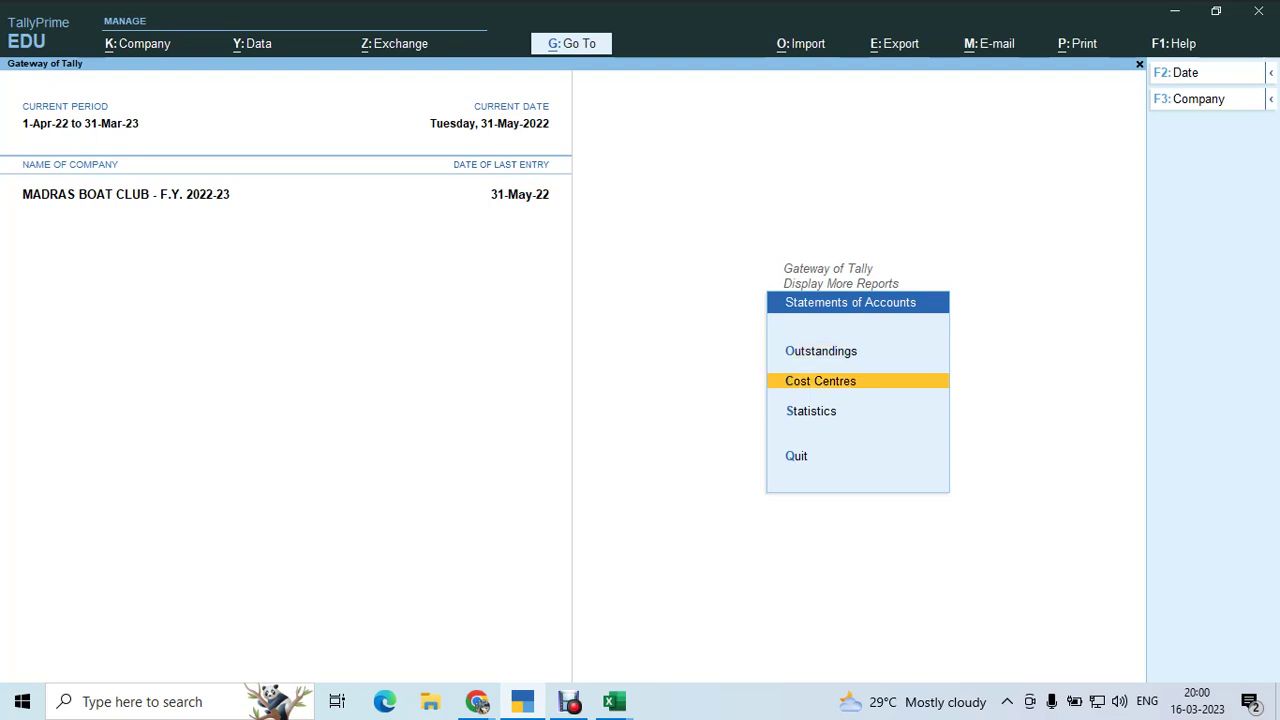
key(Return)
key(Down)
key(Down)
key(Down)
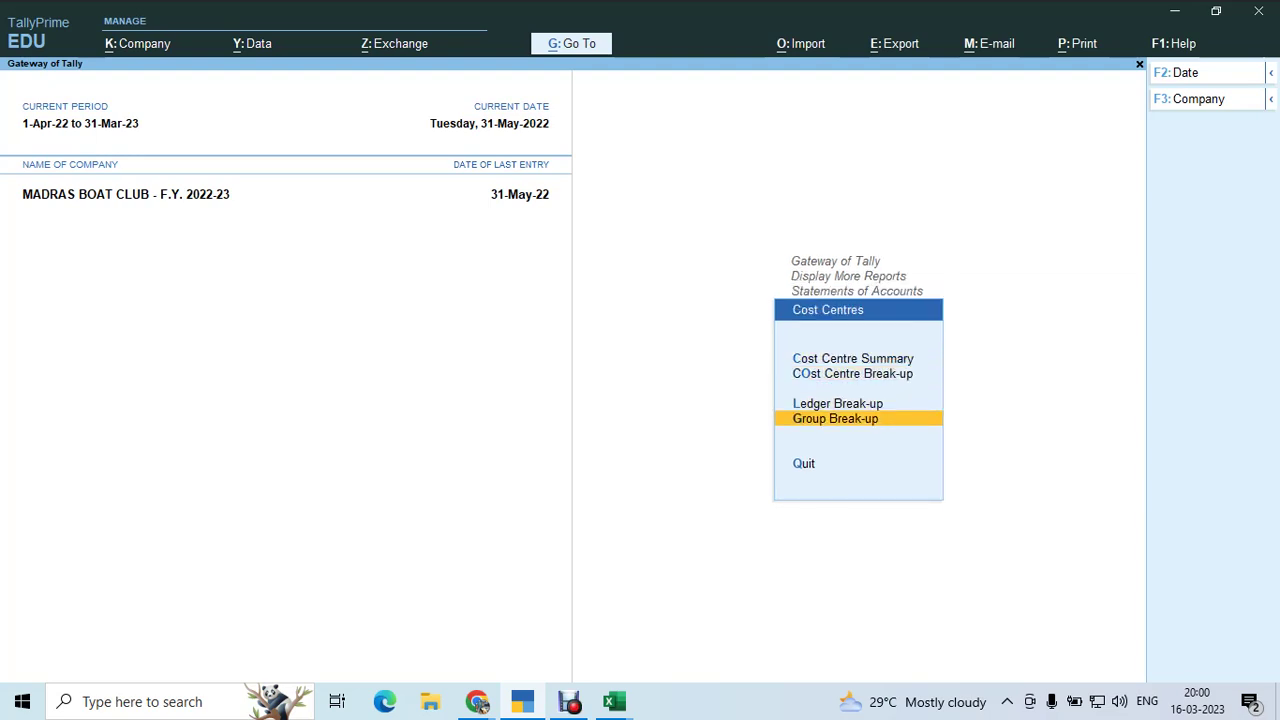
key(Up)
key(Return)
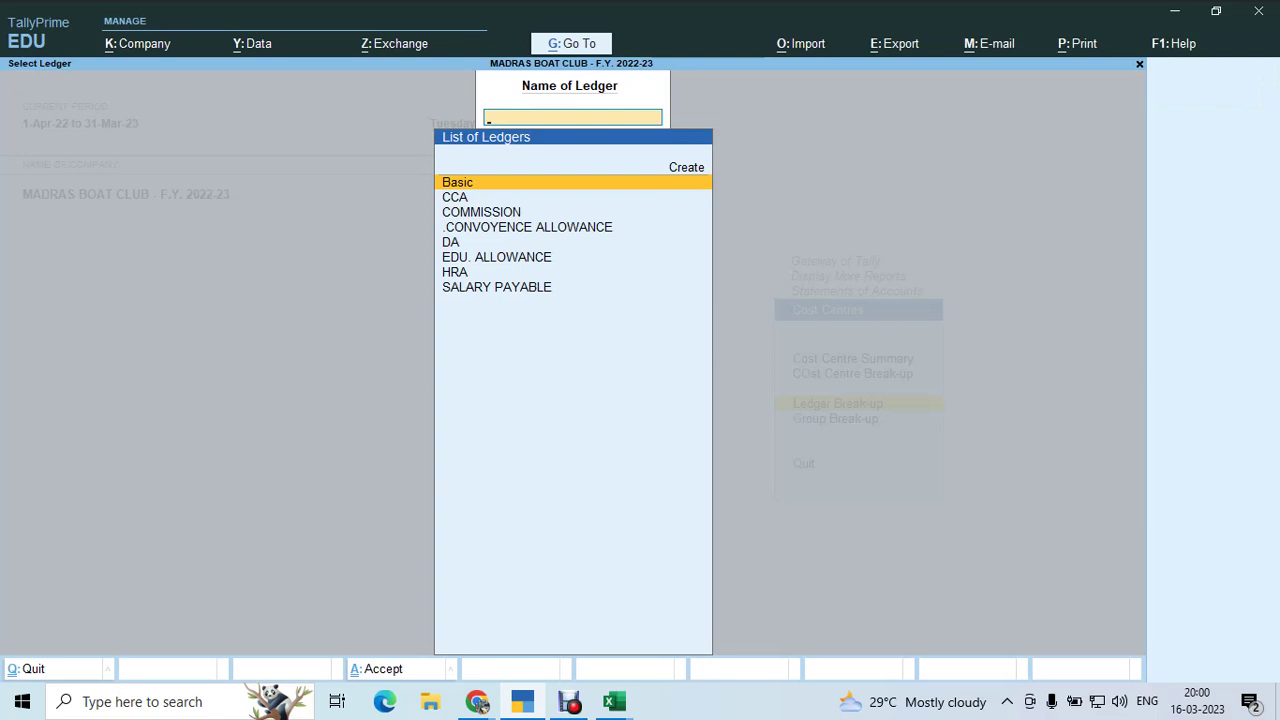
Look through the ledgers offered for the cost centre break-up, down to SALARY PAYABLE
key(Down)
key(Down)
key(Down)
key(Down)
key(Down)
key(Down)
key(Down)
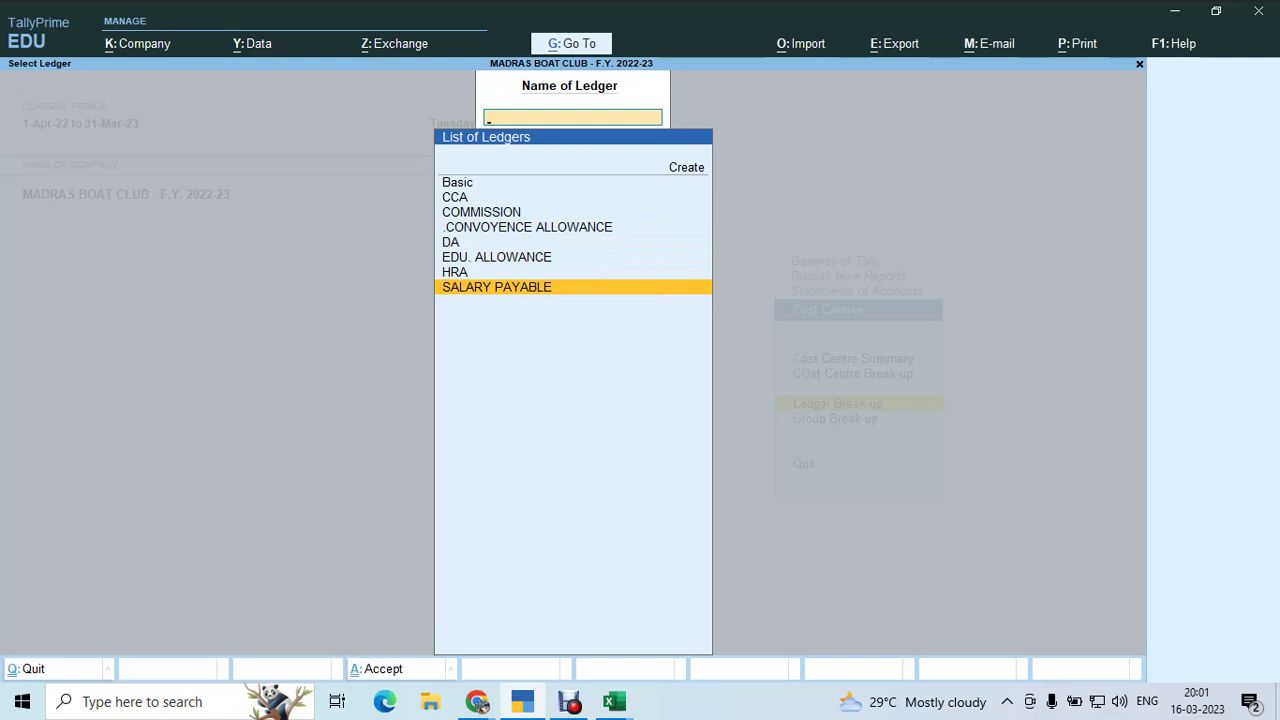
key(Up)
key(Down)
Bring up the list of ledgers for master alteration without leaving the cost centre report selection
key(alt+g)
key(Up)
key(Up)
key(Up)
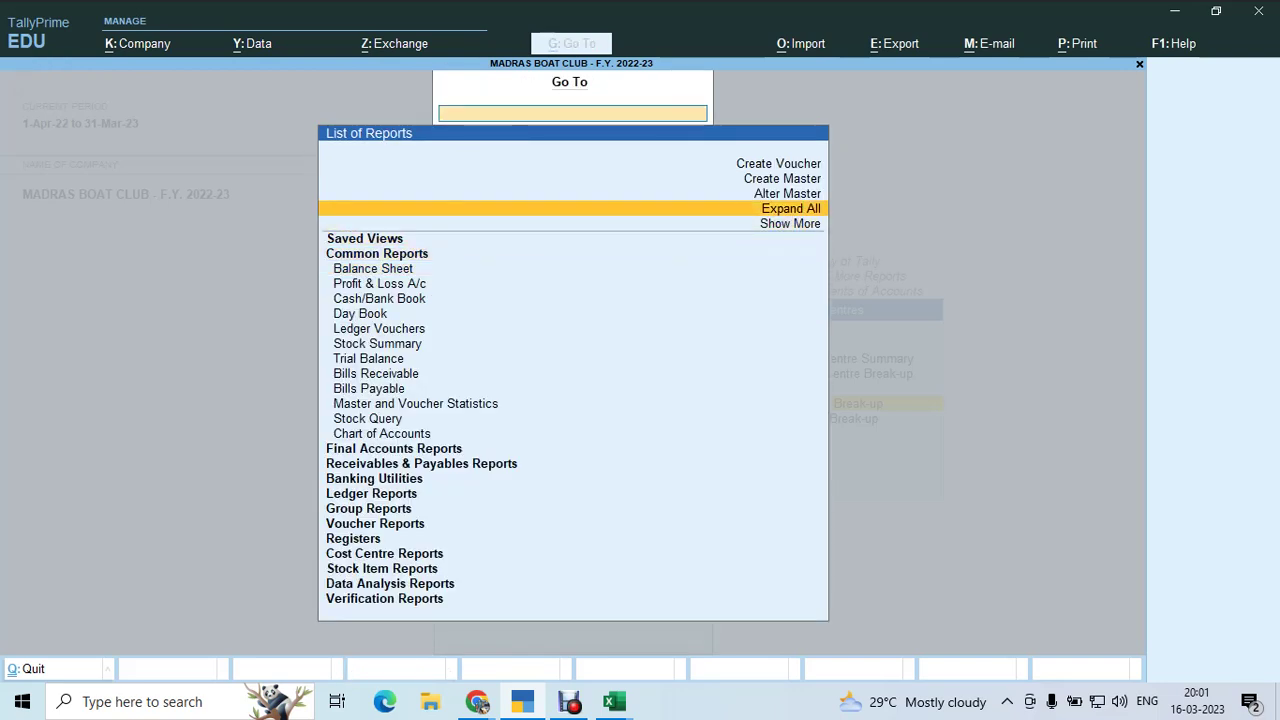
key(Up)
key(Return)
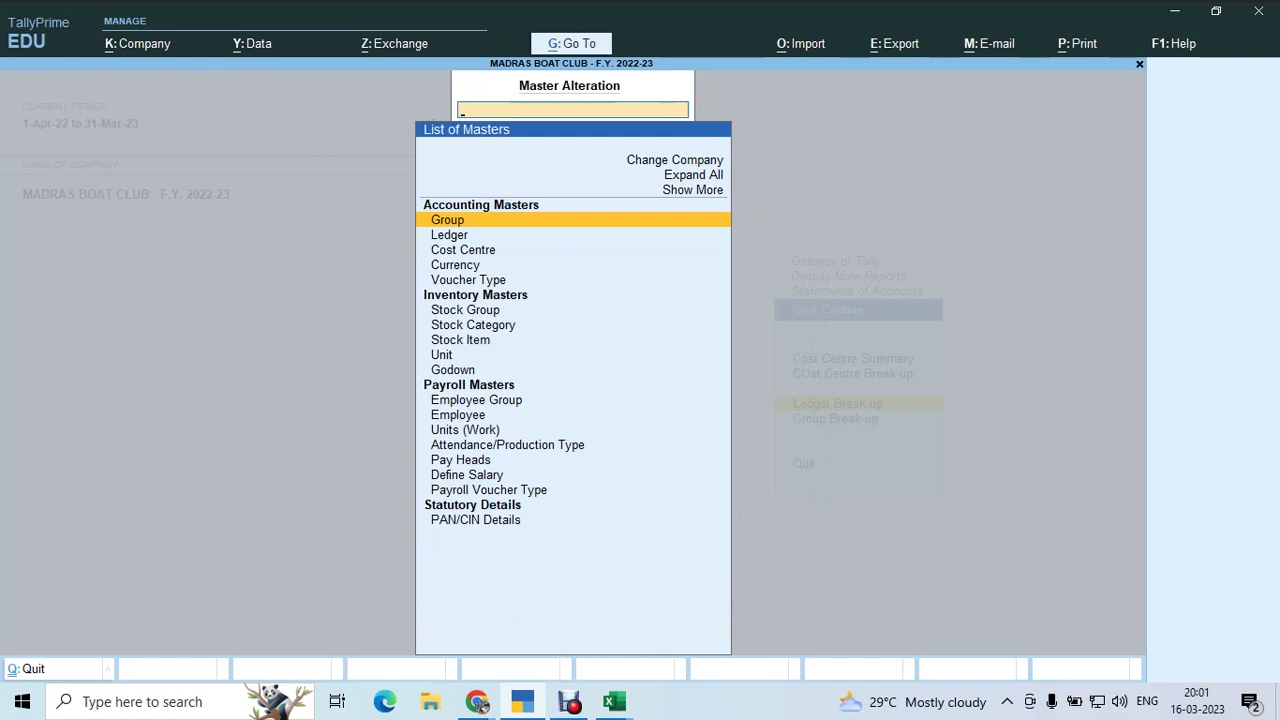
key(Down)
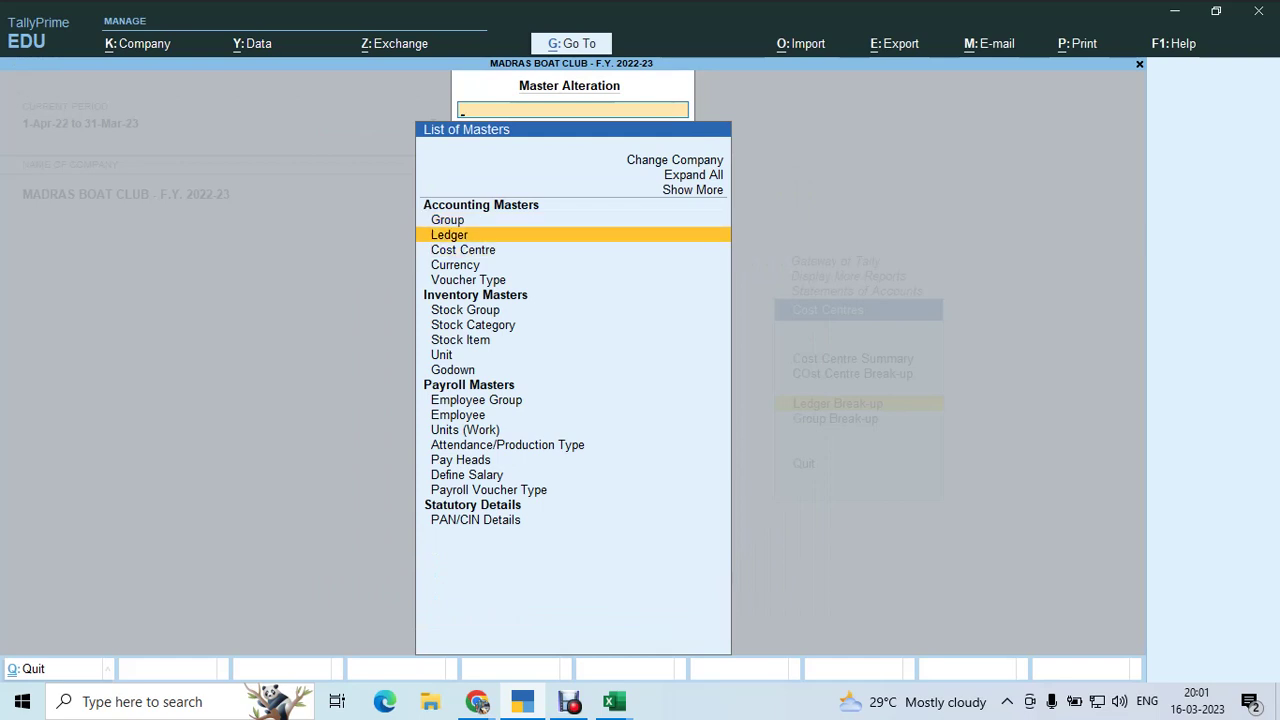
key(Return)
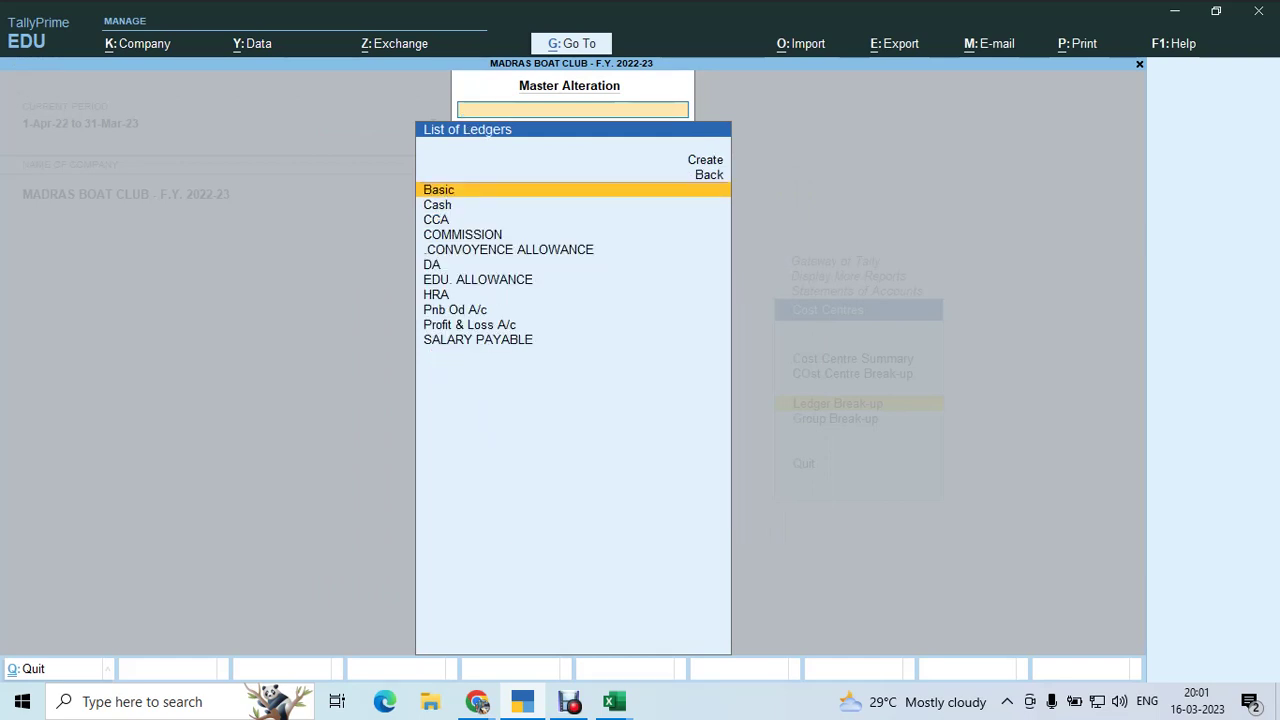
Open the SALARY PAYABLE ledger in Ledger Alteration
key(Down)
key(Down)
key(Down)
key(Down)
key(Down)
key(Down)
key(Down)
key(Down)
key(Down)
key(Down)
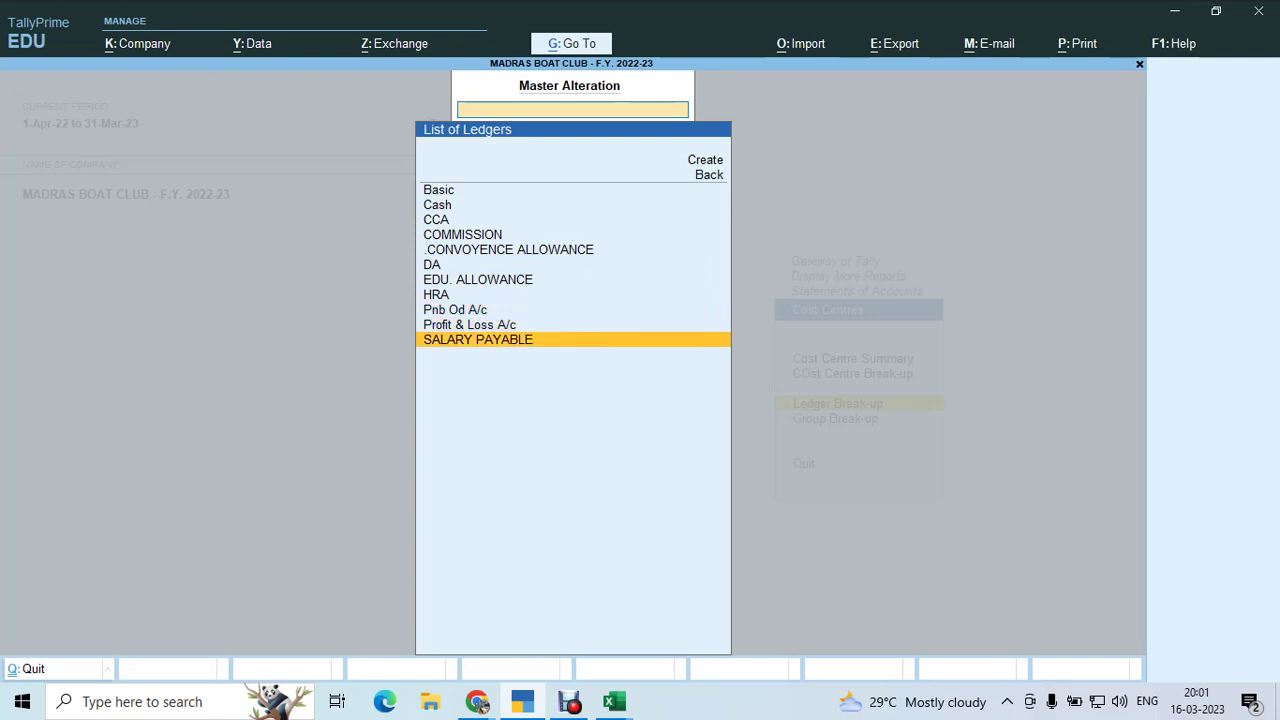
key(Return)
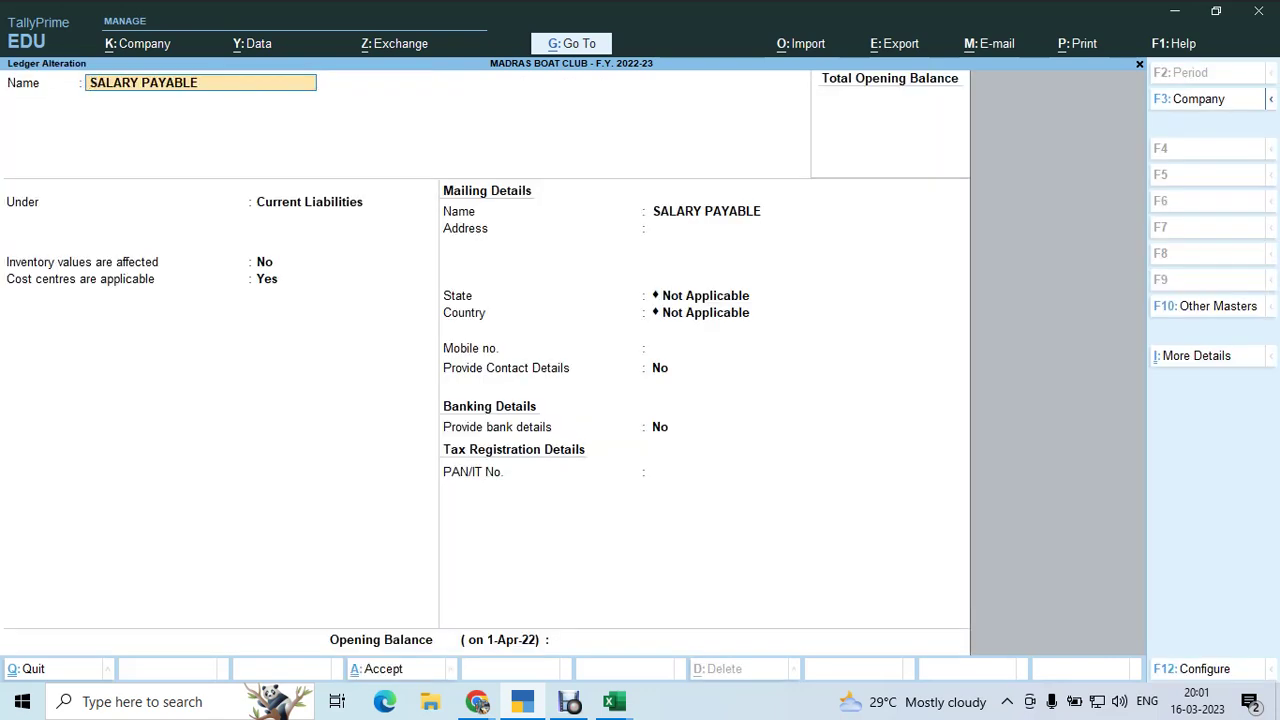
Check the SALARY PAYABLE ledger's parent group and whether cost centres are applicable
key(alt+Tab)
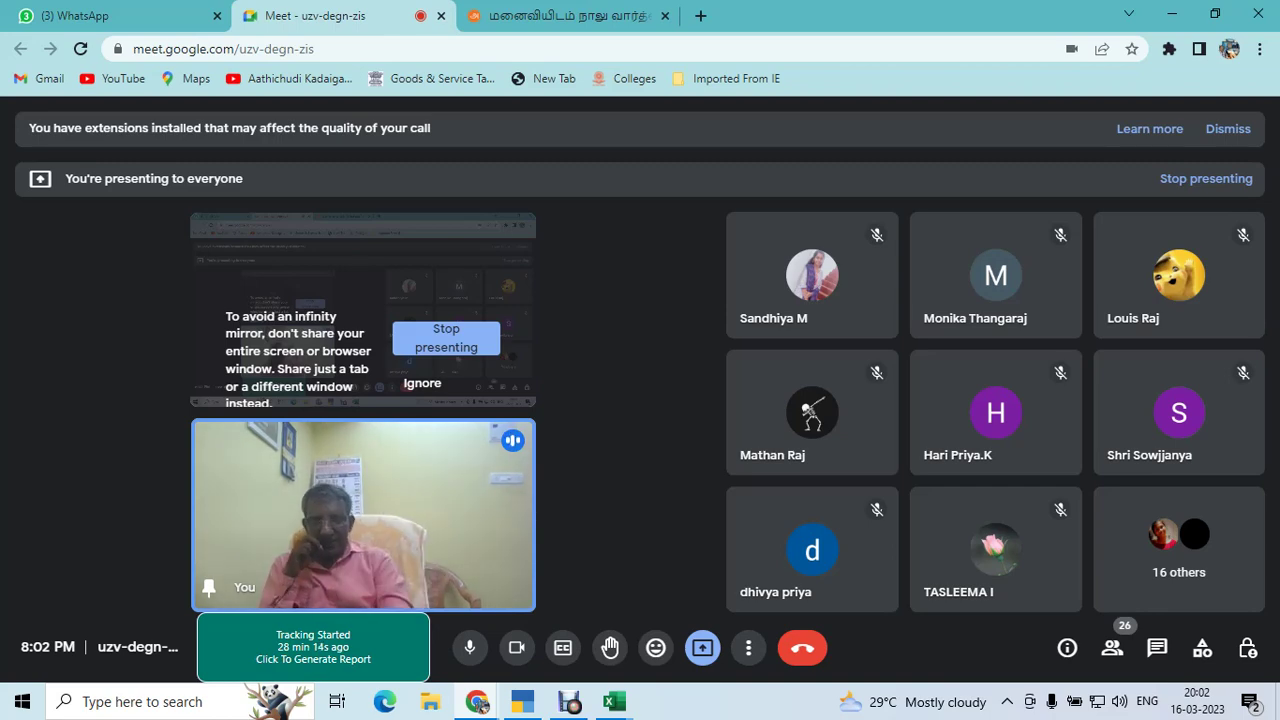
key(alt+Tab)
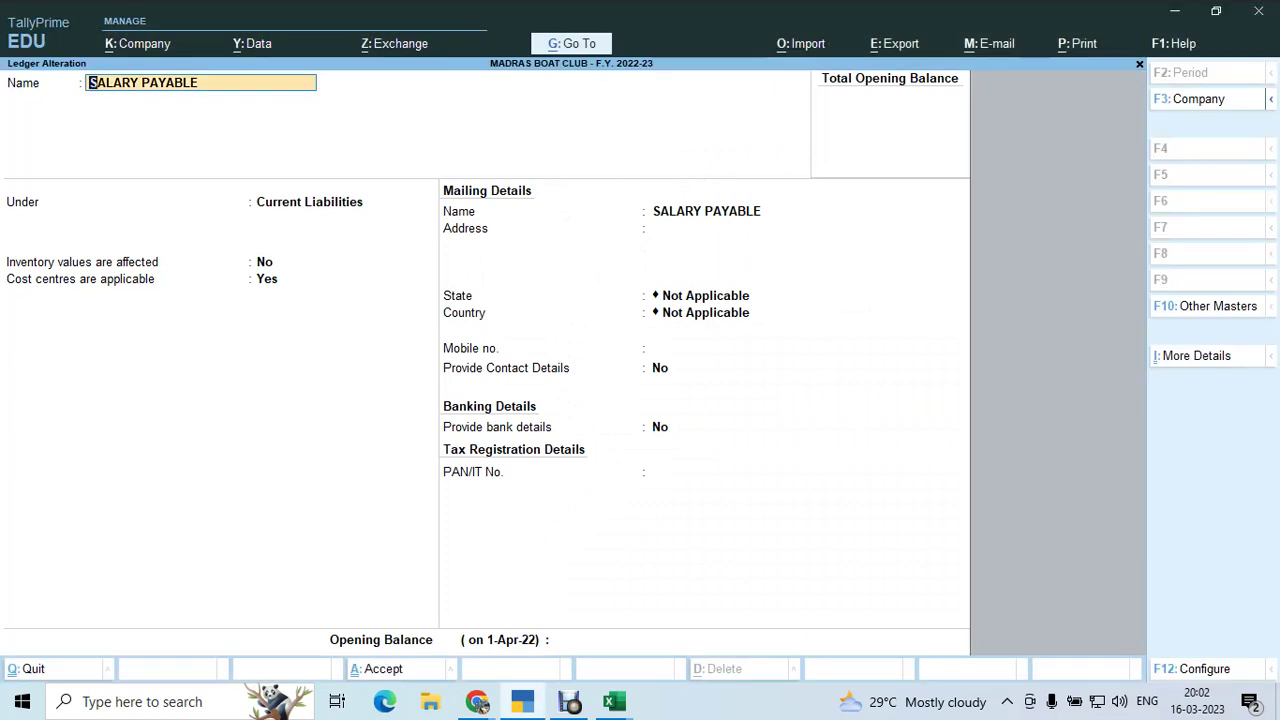
key(Return)
key(Return)
key(Return)
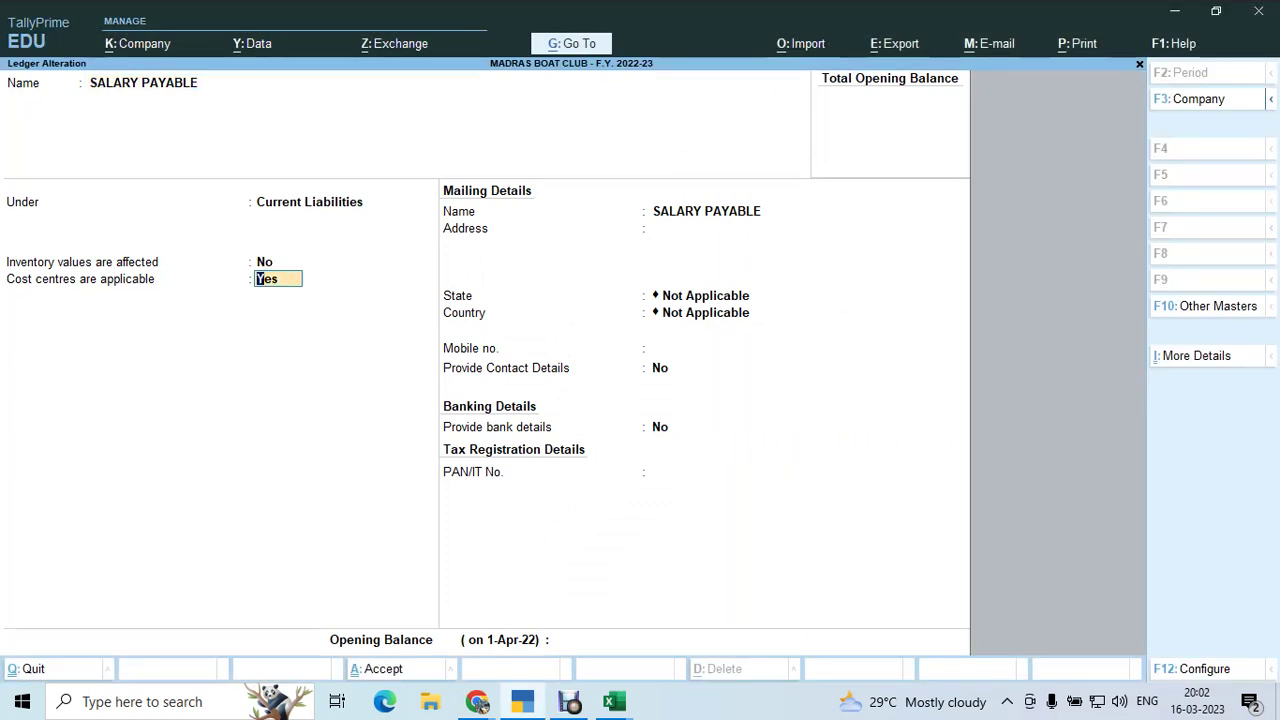
key(Return)
key(Return)
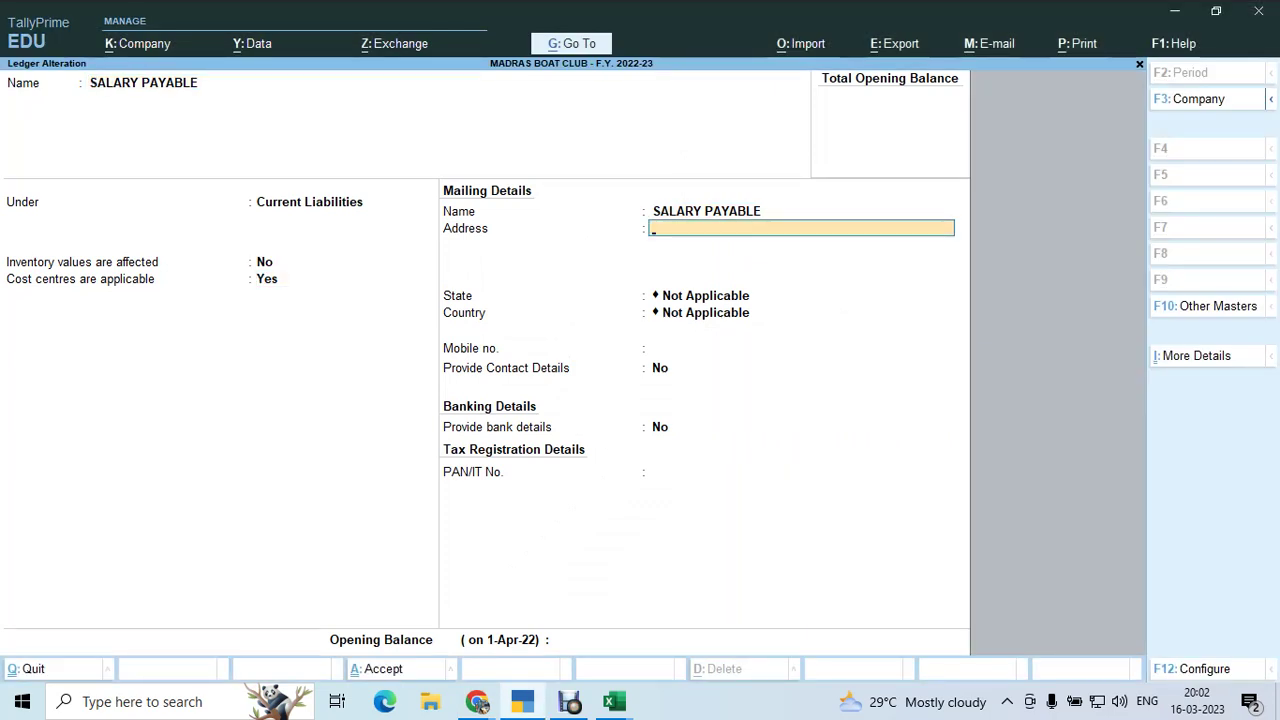
Leave the SALARY PAYABLE ledger without altering it and return to the Gateway of Tally
key(Escape)
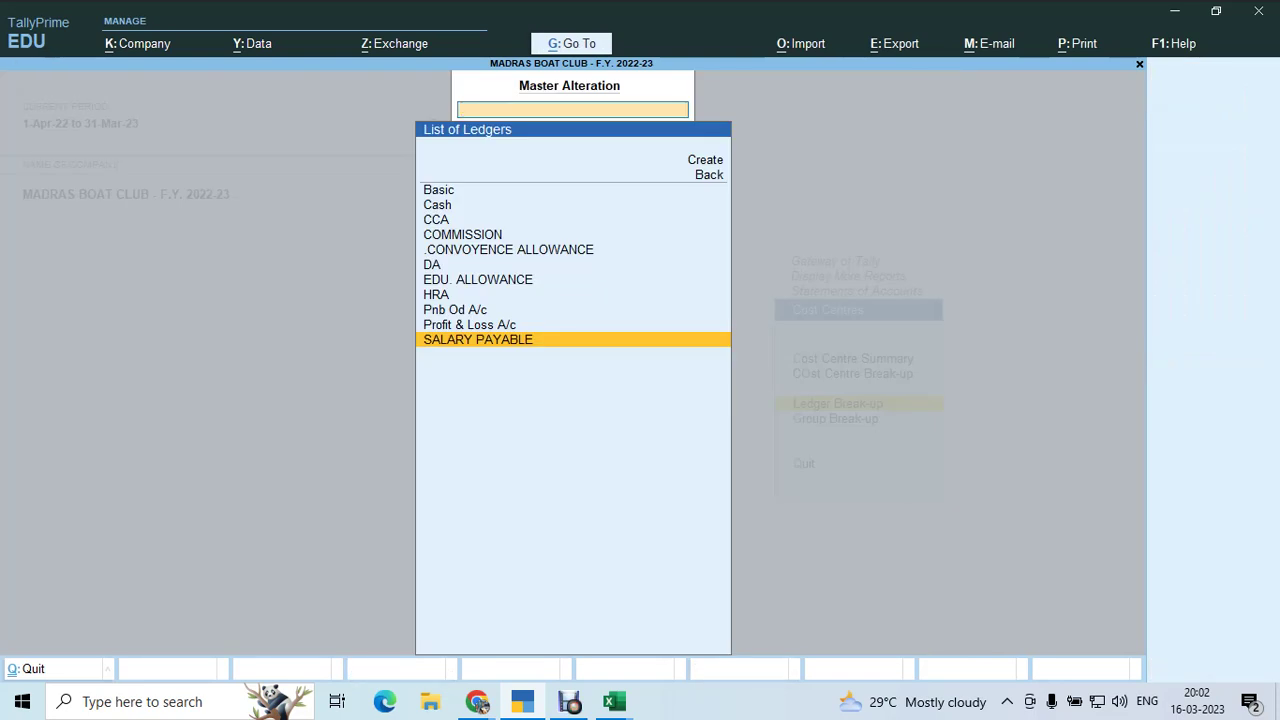
key(Escape)
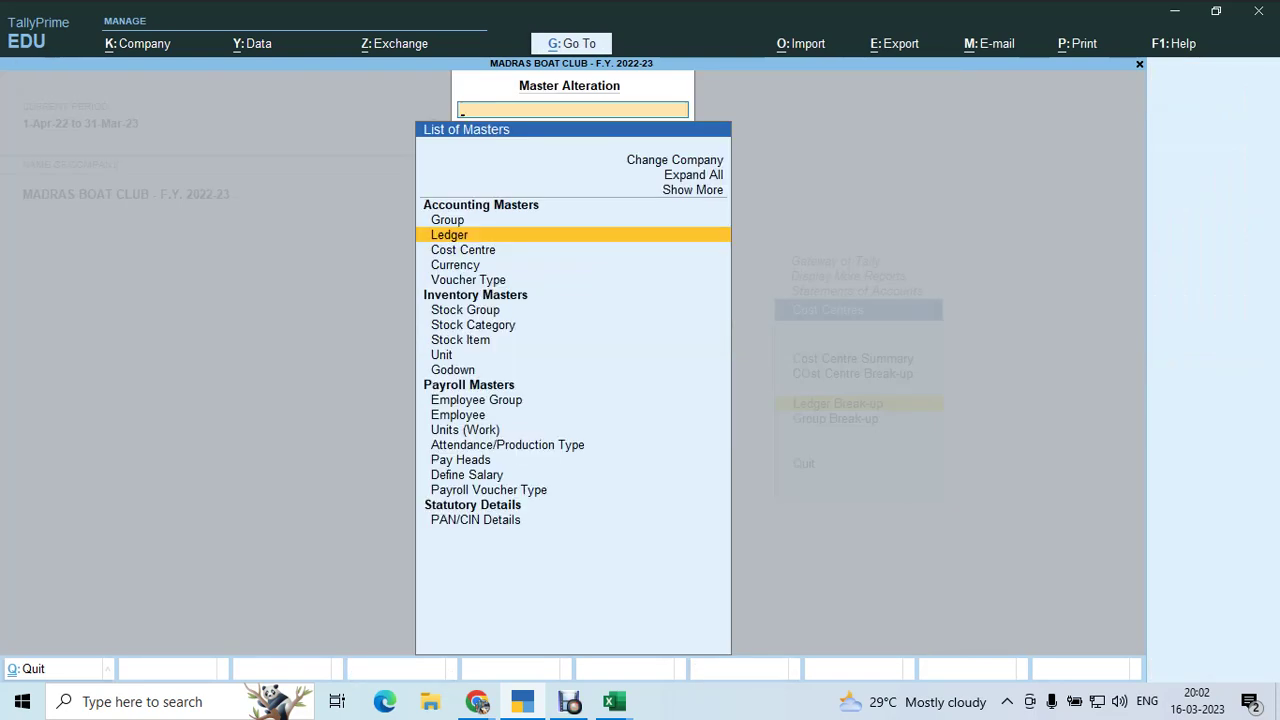
key(Escape)
key(Escape)
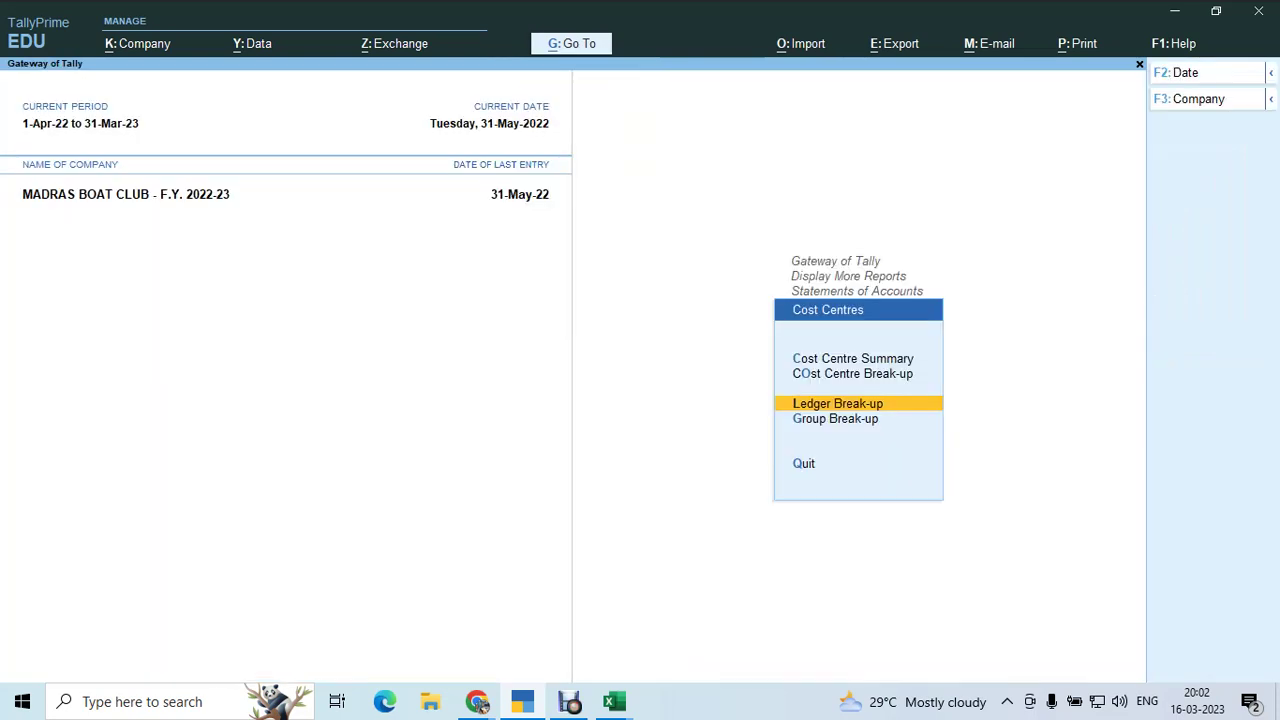
key(Escape)
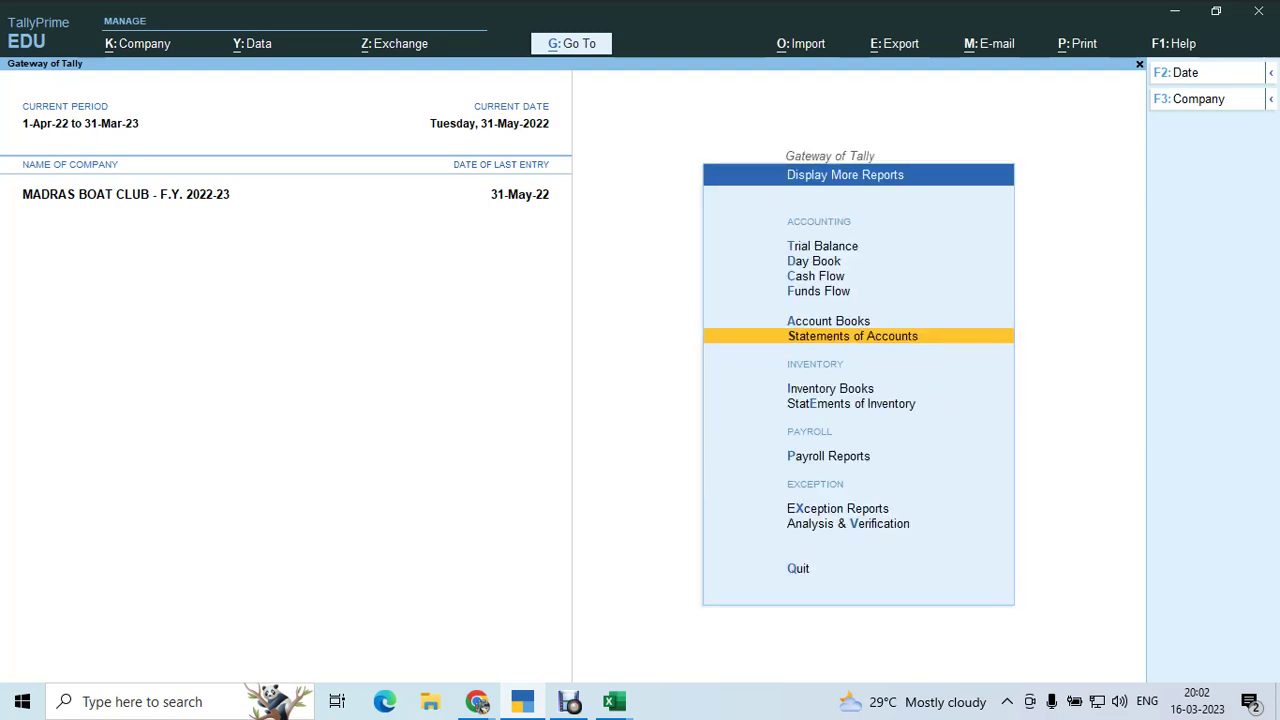
key(Escape)
key(Escape)
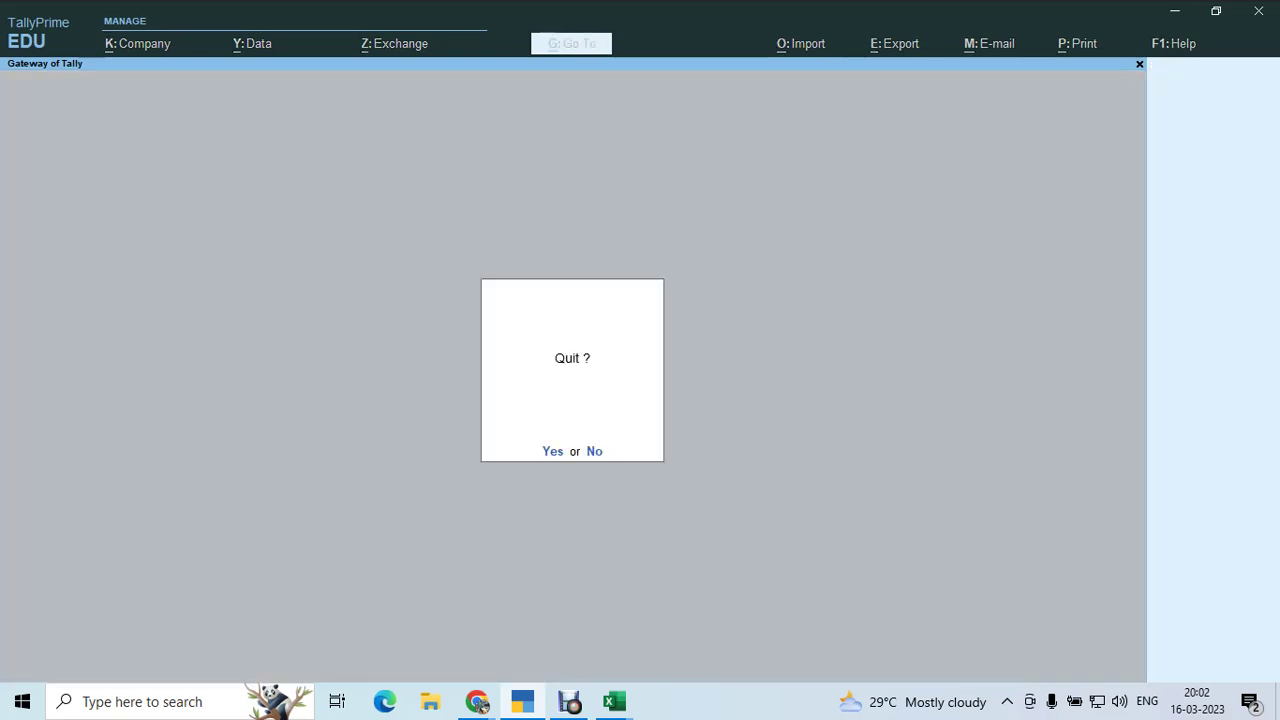
key(Escape)
Reopen the ledger selection for the cost centre Ledger Break-up report
key(d)
key(s)
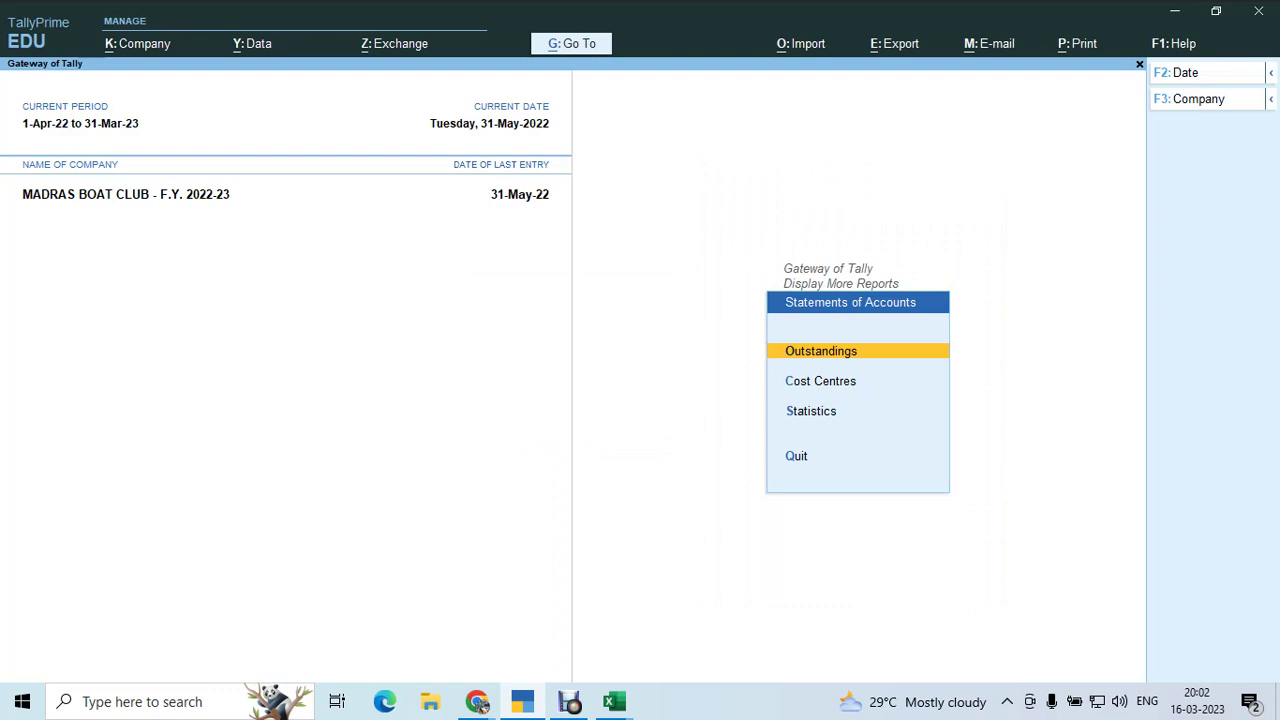
click(820, 381)
key(Return)
key(Down)
key(Down)
key(Return)
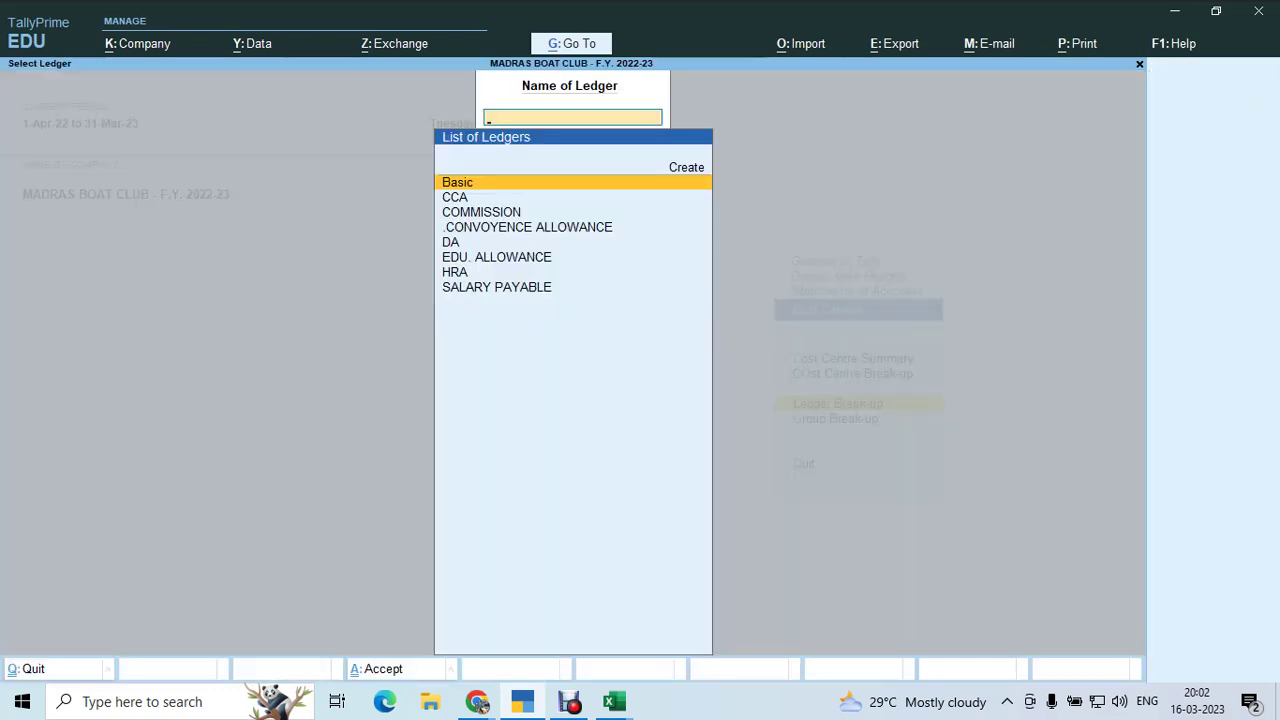
Display the cost centre break-up of the SALARY PAYABLE ledger
key(Down)
key(Down)
key(Down)
key(Down)
key(Down)
key(Down)
key(Down)
key(Return)
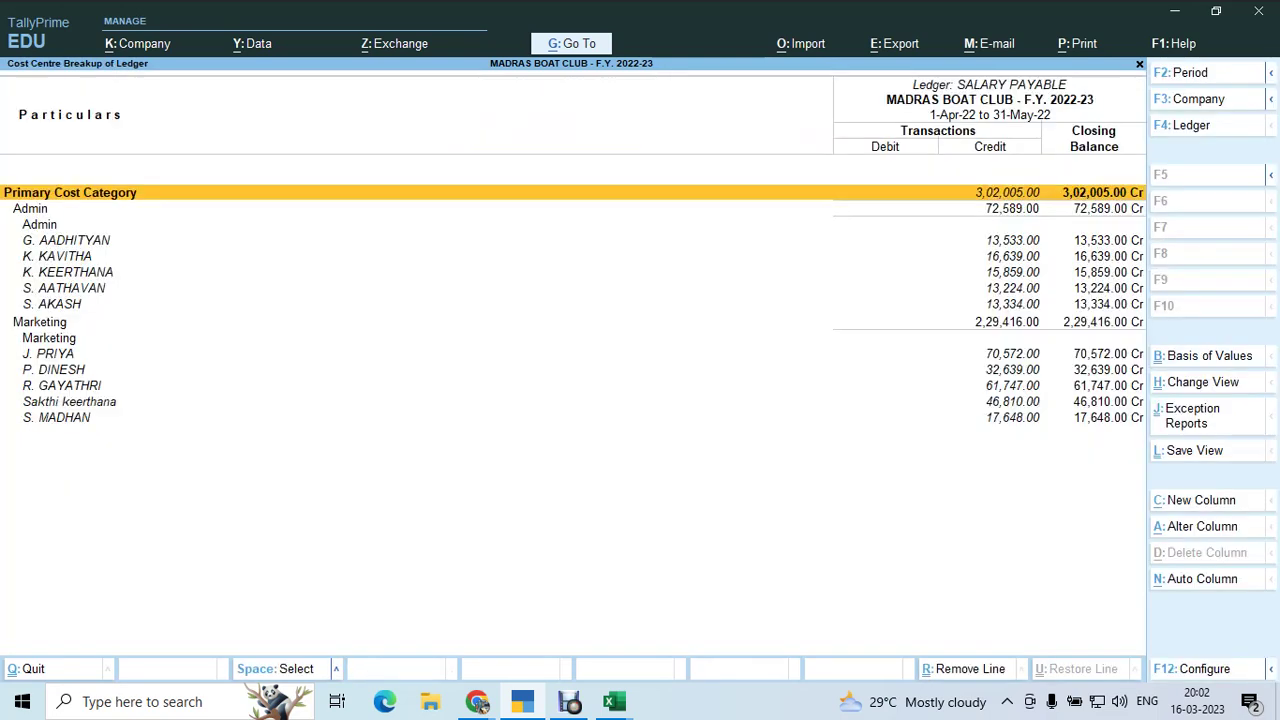
Examine the SALARY PAYABLE break-up's employee rows and the credit and closing balances of the Admin and Marketing groups
key(Down)
key(Down)
key(Down)
key(Down)
key(Up)
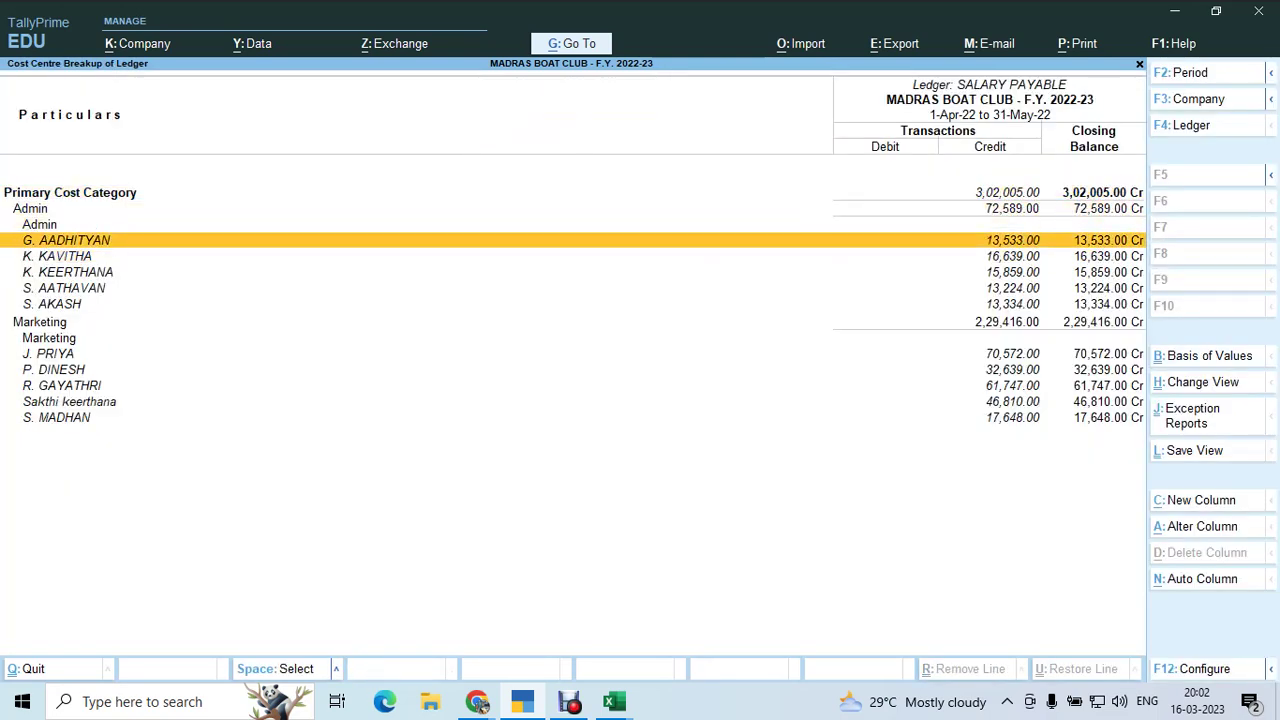
key(Down)
key(Down)
key(Down)
key(Down)
key(Down)
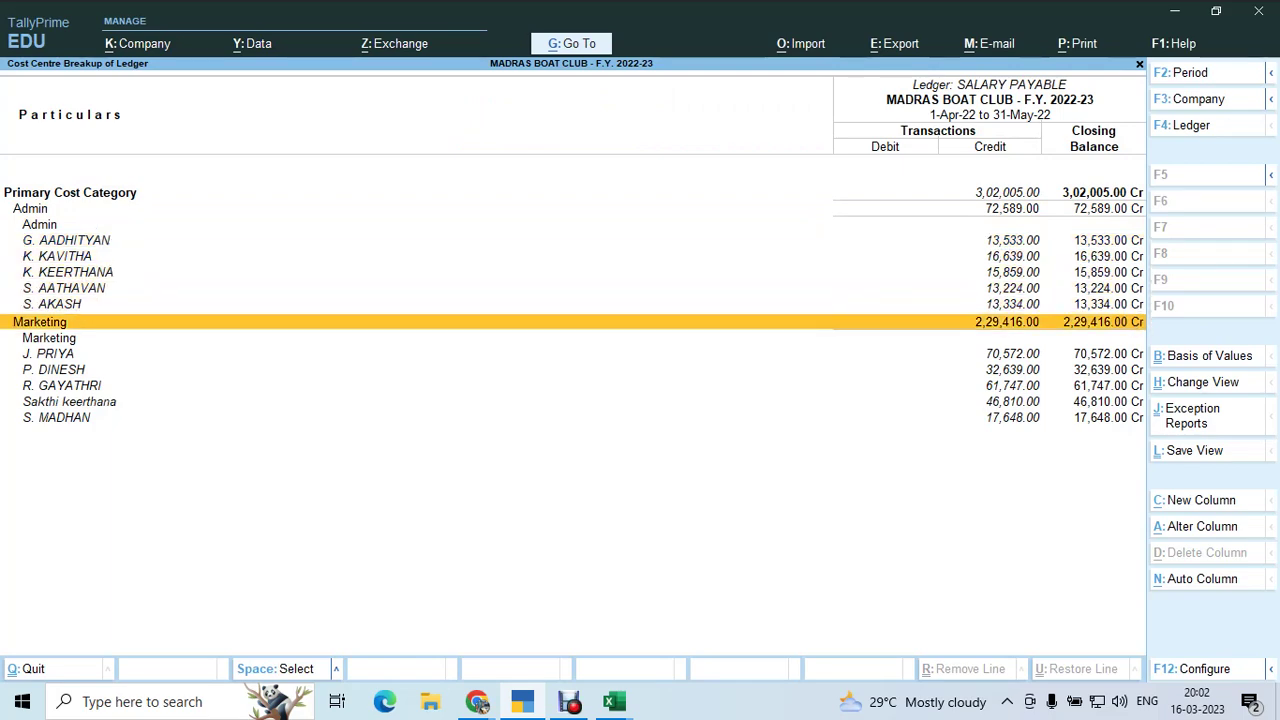
key(alt+Tab)
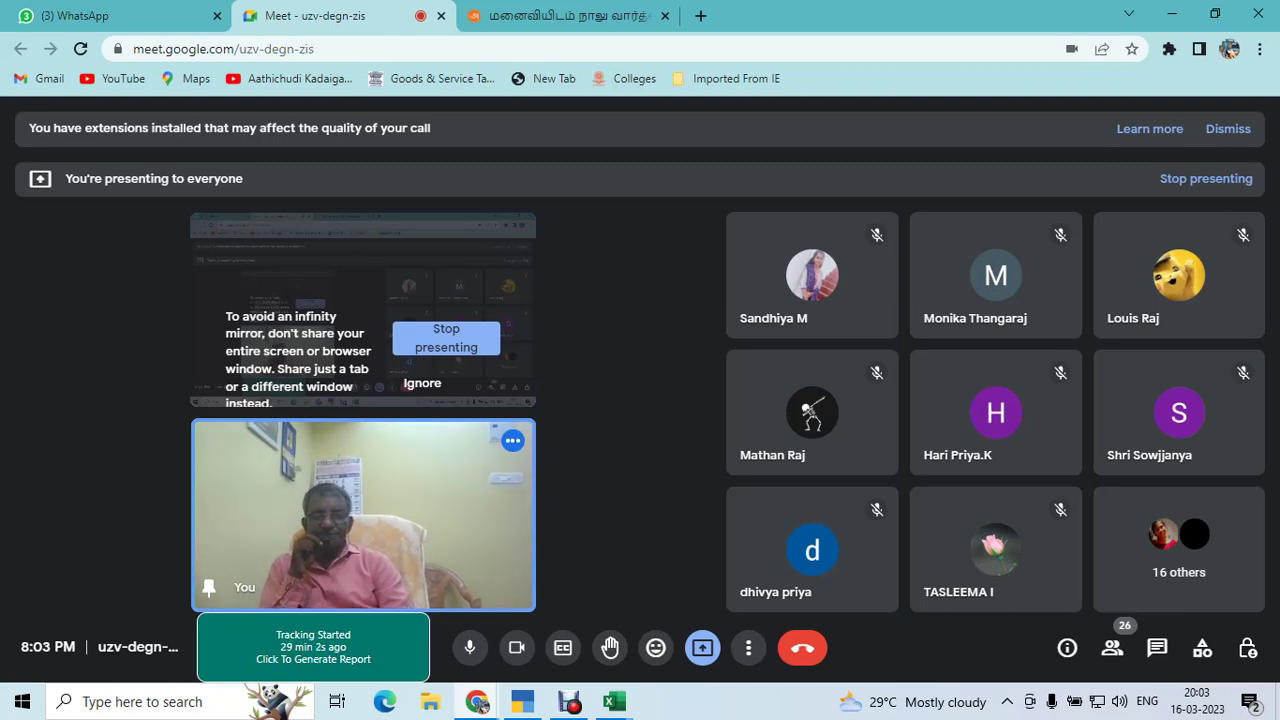
key(alt+Tab)
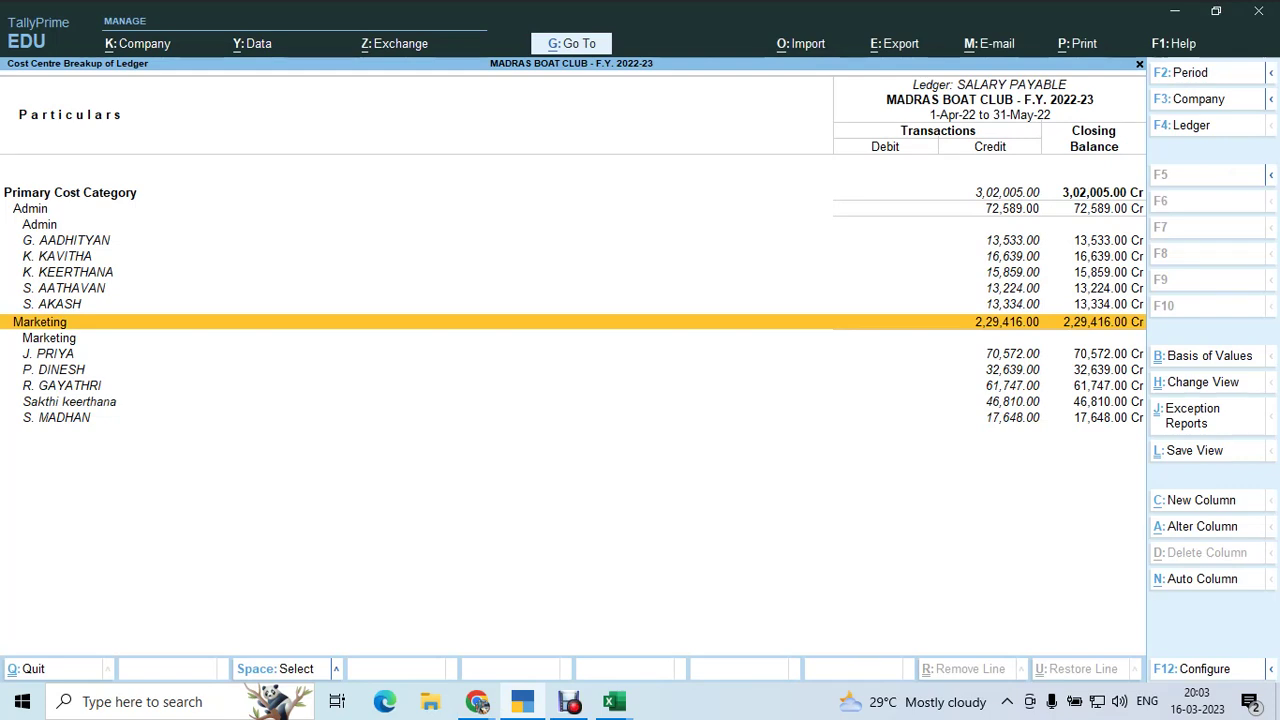
key(Up)
key(Up)
key(Up)
key(Up)
Close the cost centre break-up of SALARY PAYABLE and return to the Gateway of Tally
key(Escape)
key(Escape)
key(Escape)
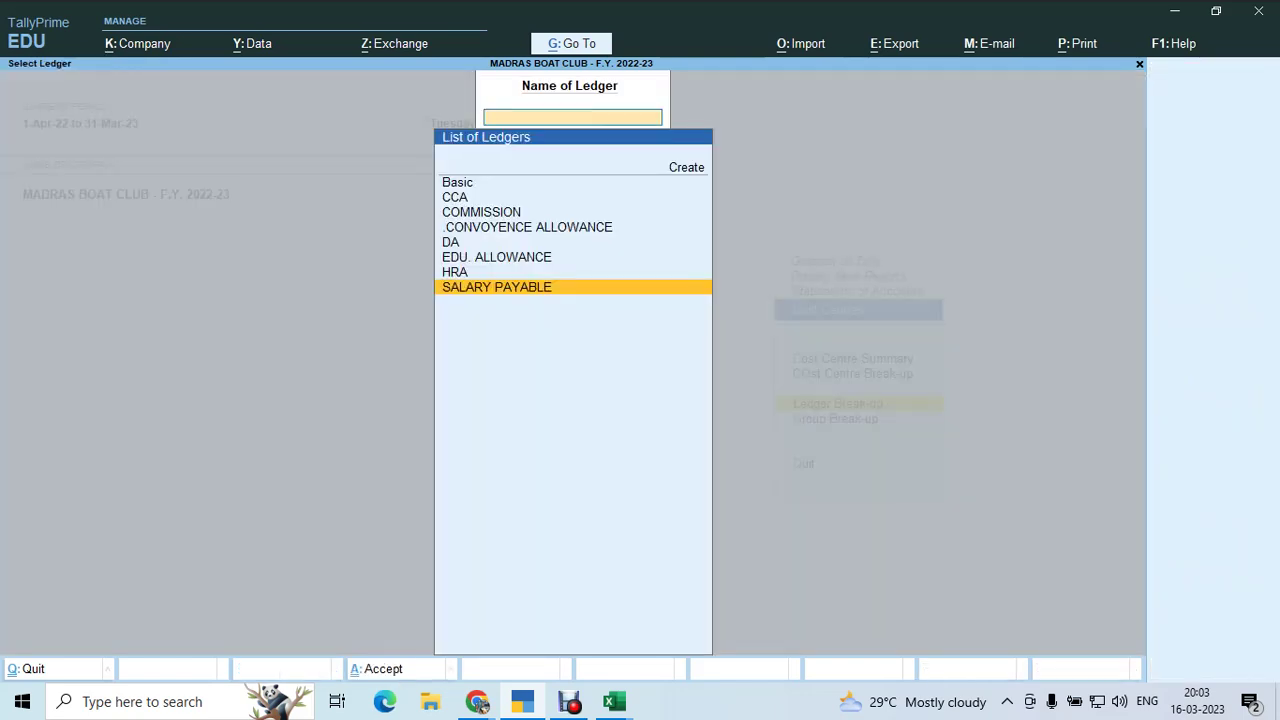
key(Escape)
key(Escape)
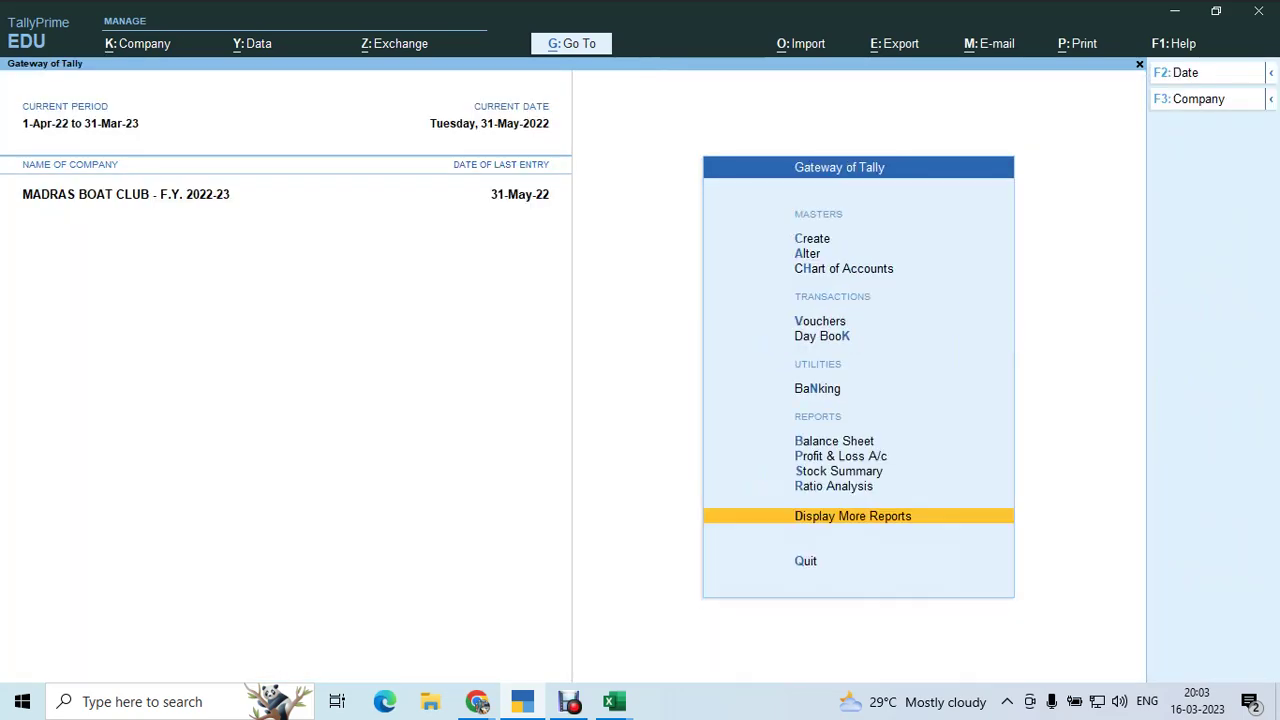
Open a new payroll voucher and set its date to 1-Jun-2022
key(ctrl+F4)
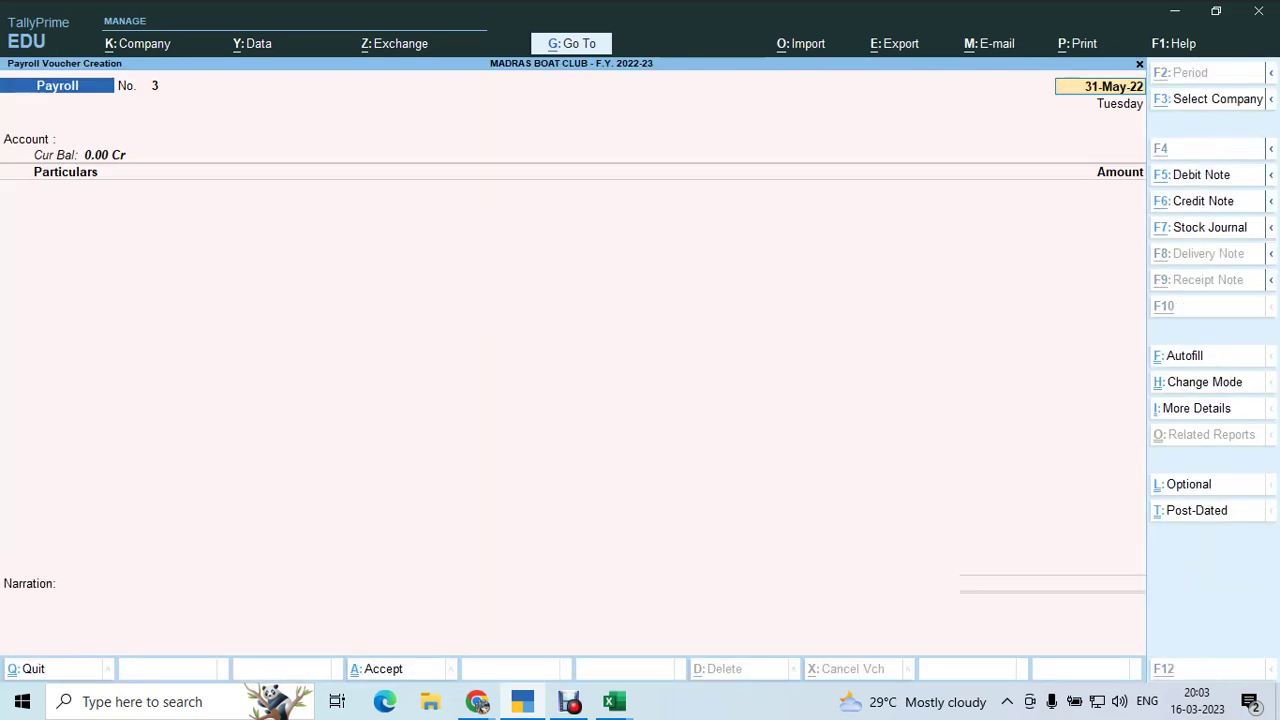
key(alt+Tab)
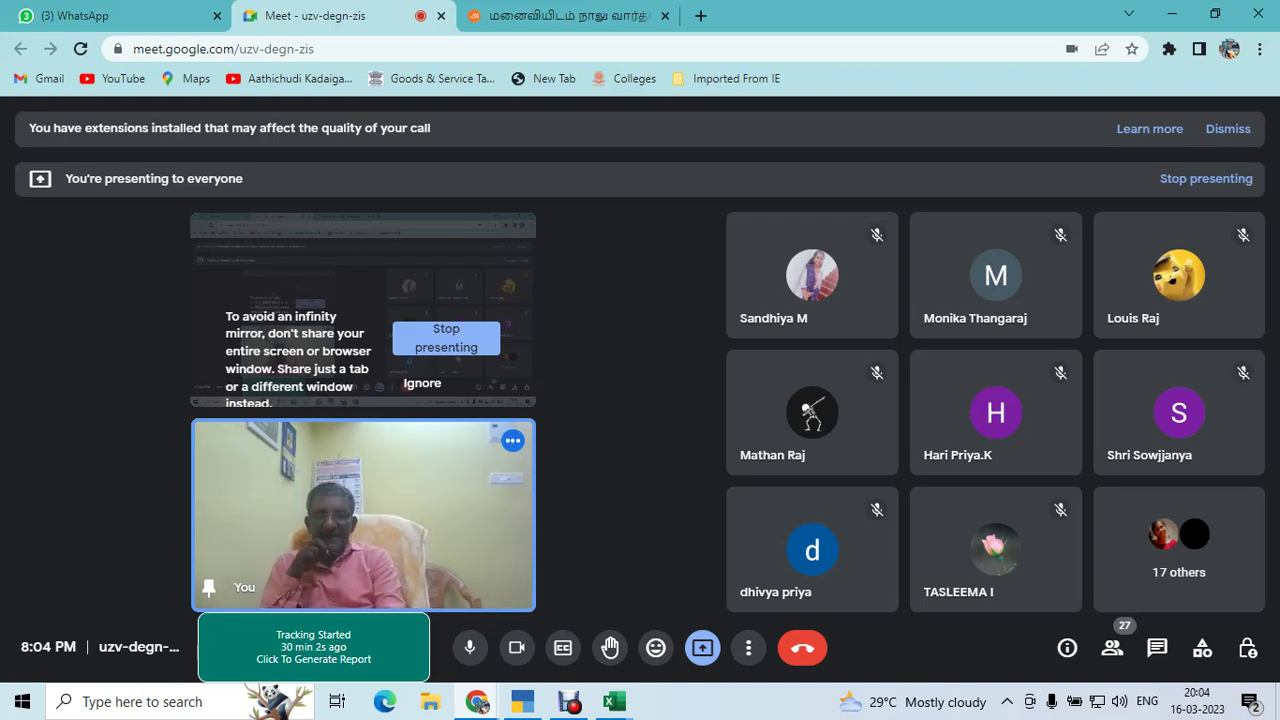
key(alt+Tab)
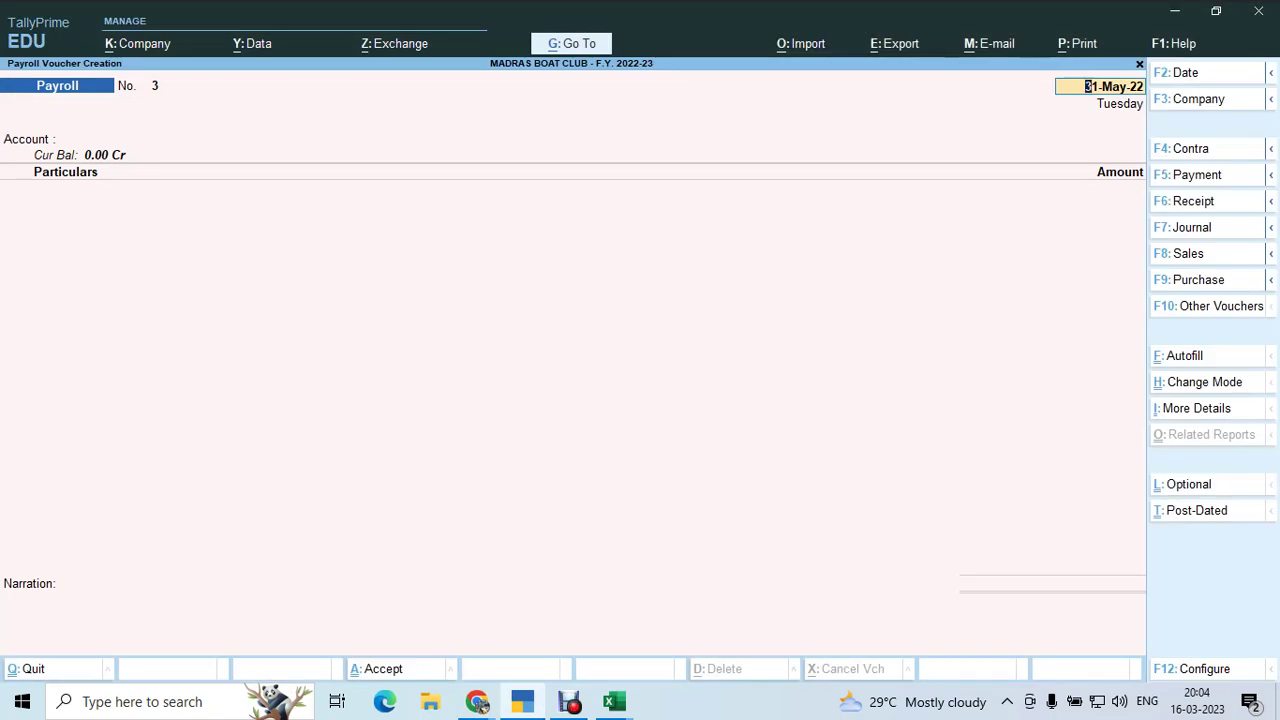
key(F2)
text(1.6)
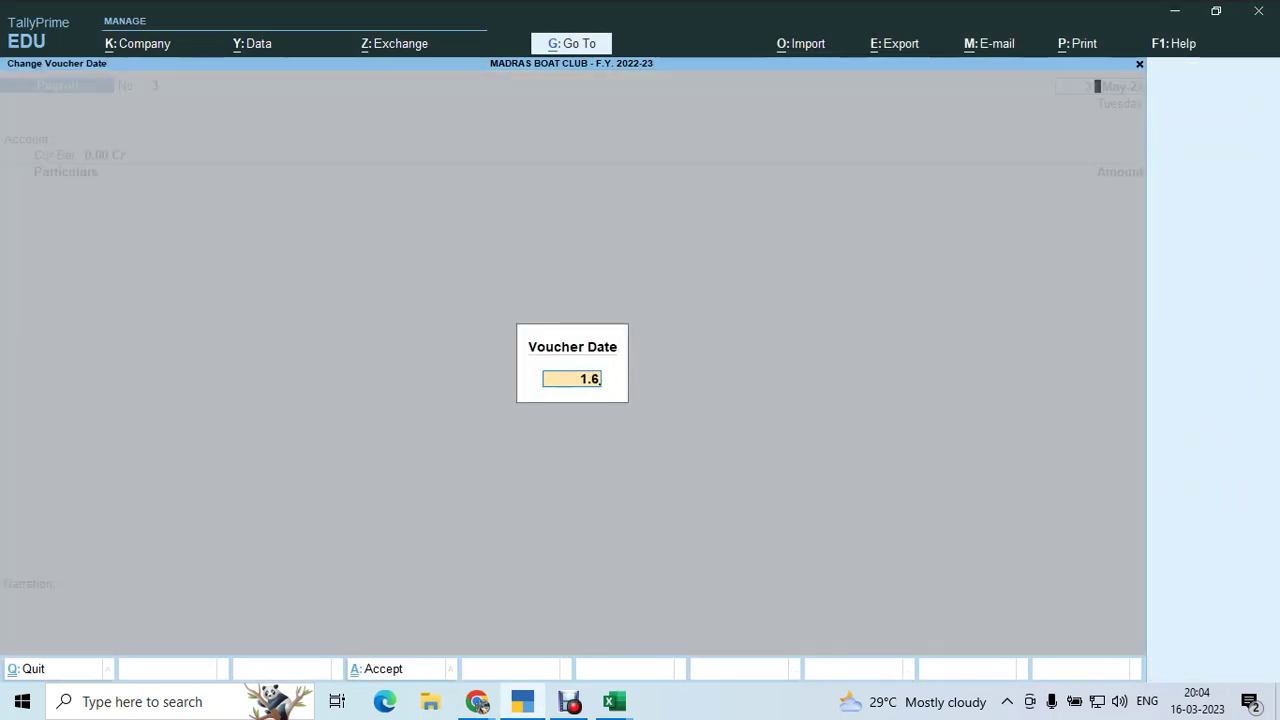
key(Return)
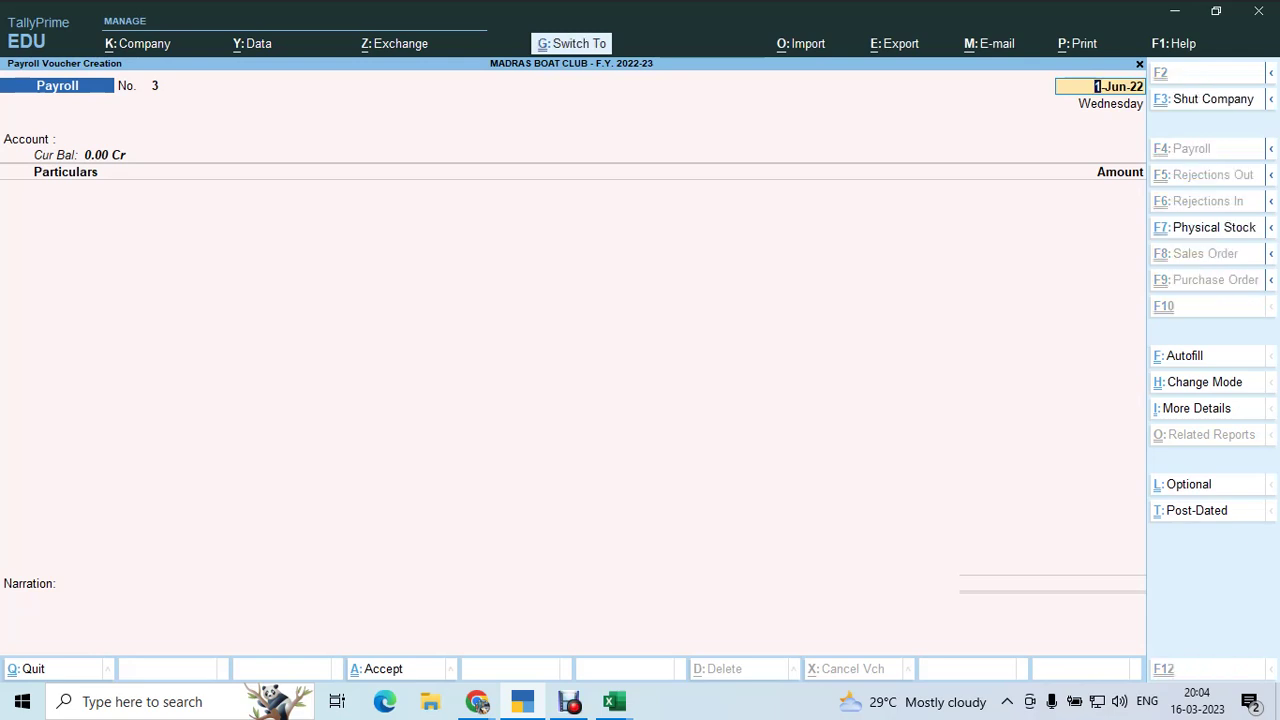
key(ctrl+f)
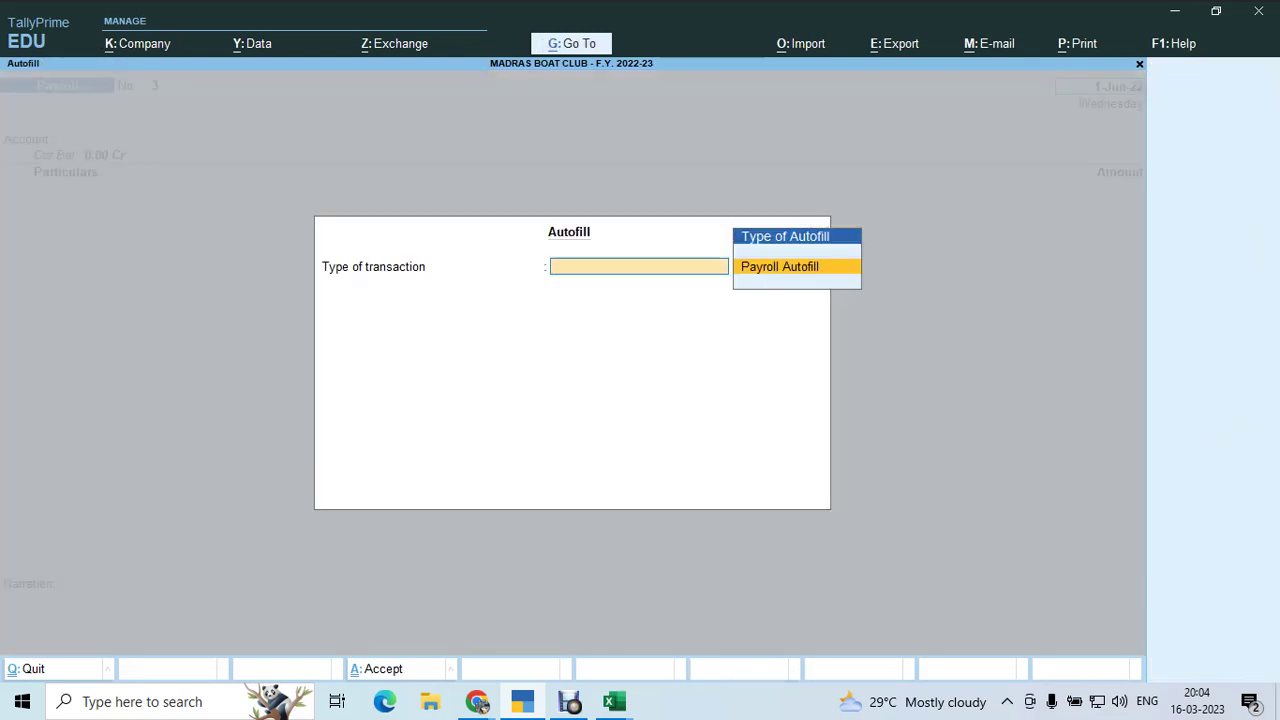
key(Return)
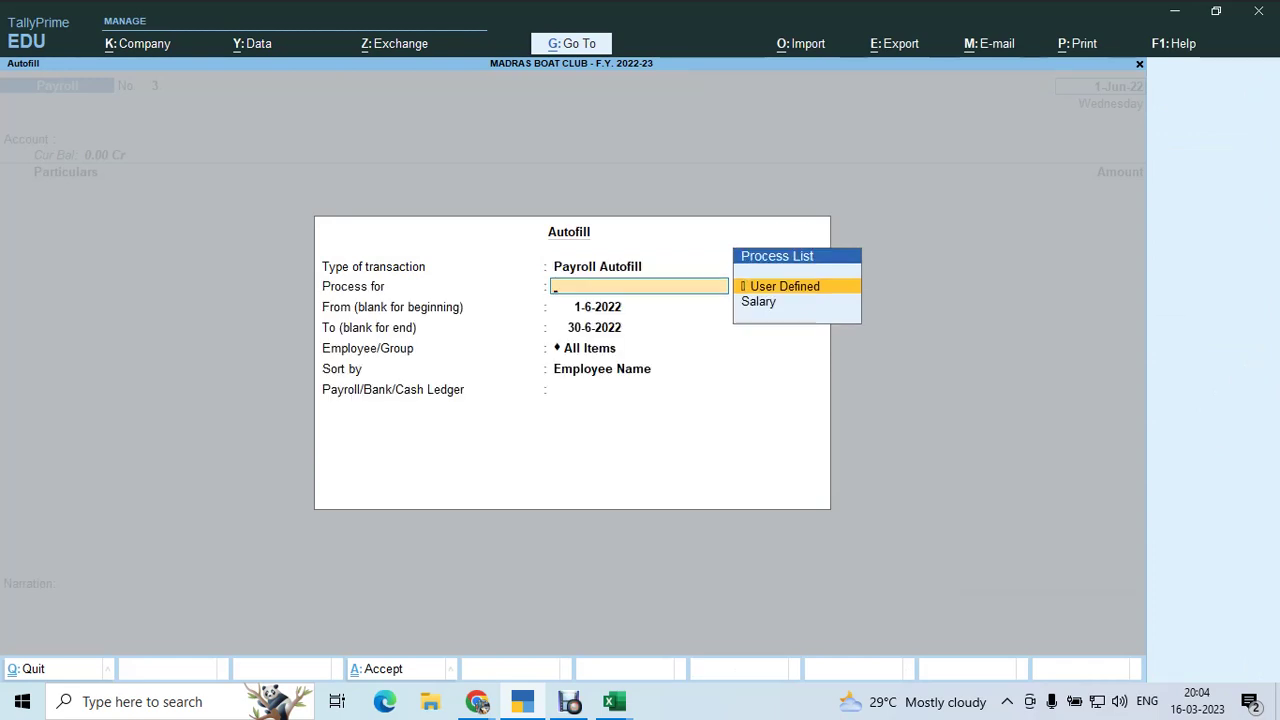
key(Escape)
key(Escape)
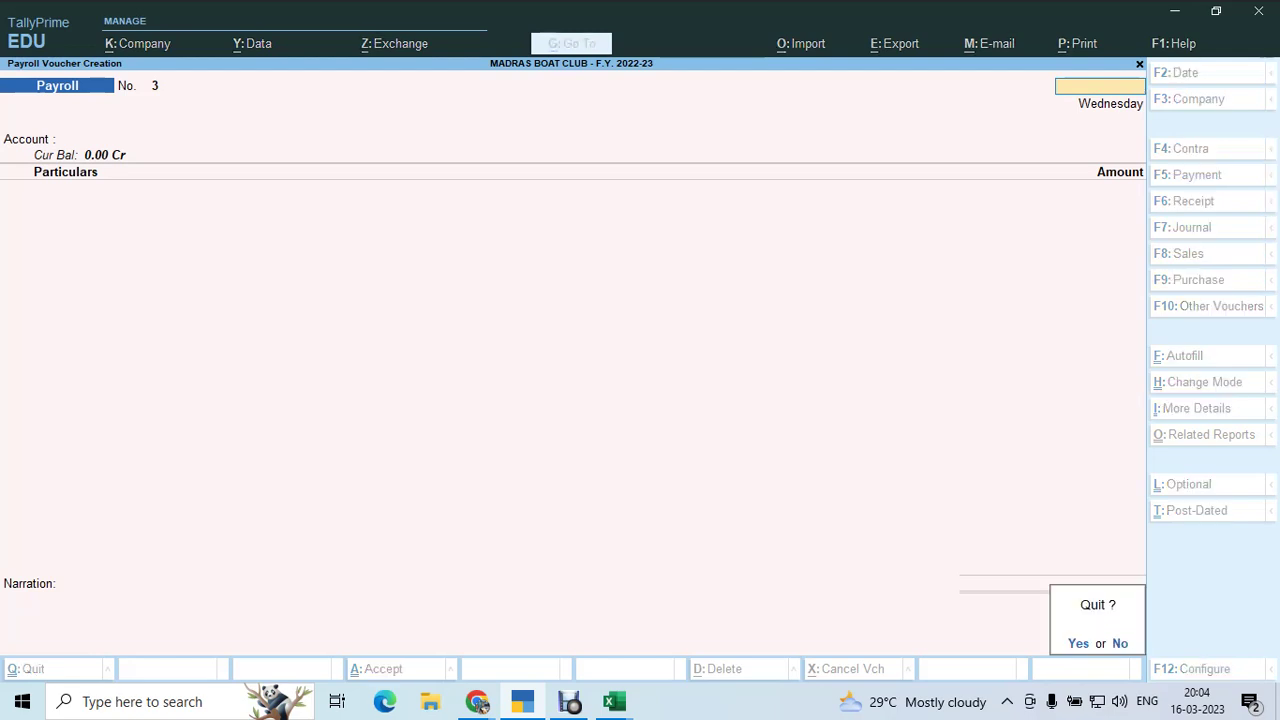
key(y)
key(Return)
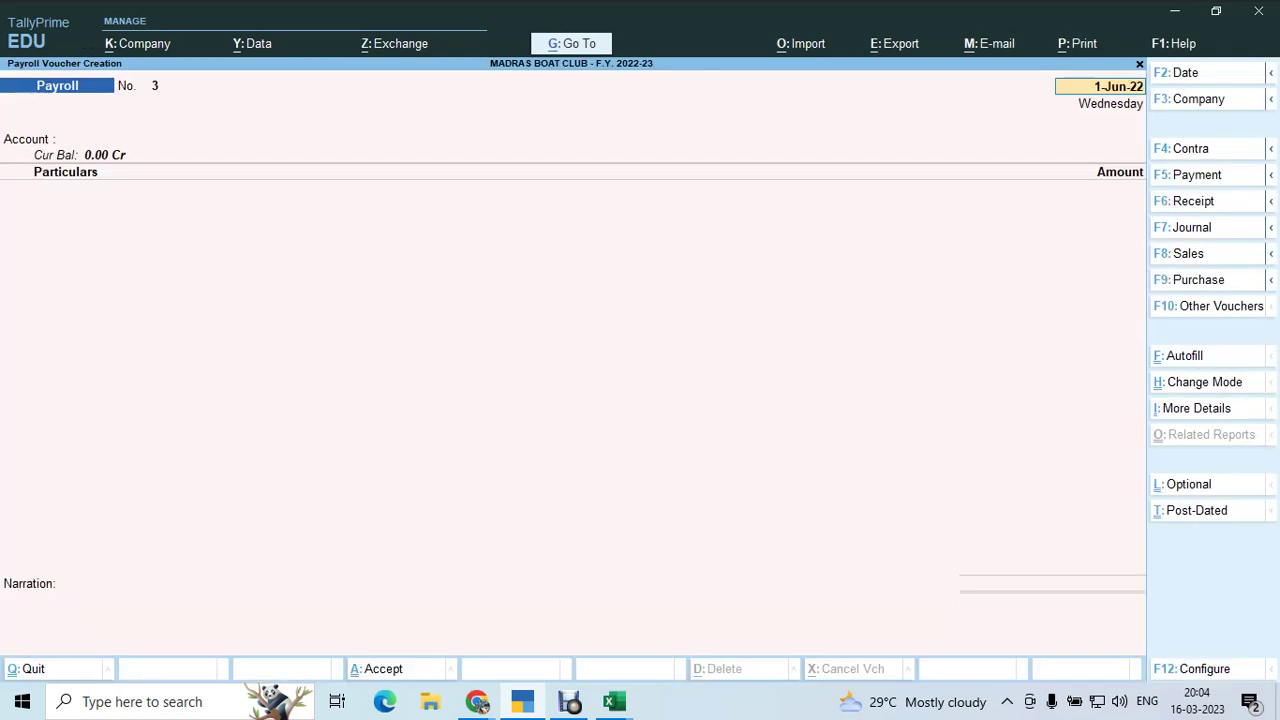
Switch the entry to a Payment voucher dated 1-Jun-2022
key(F5)
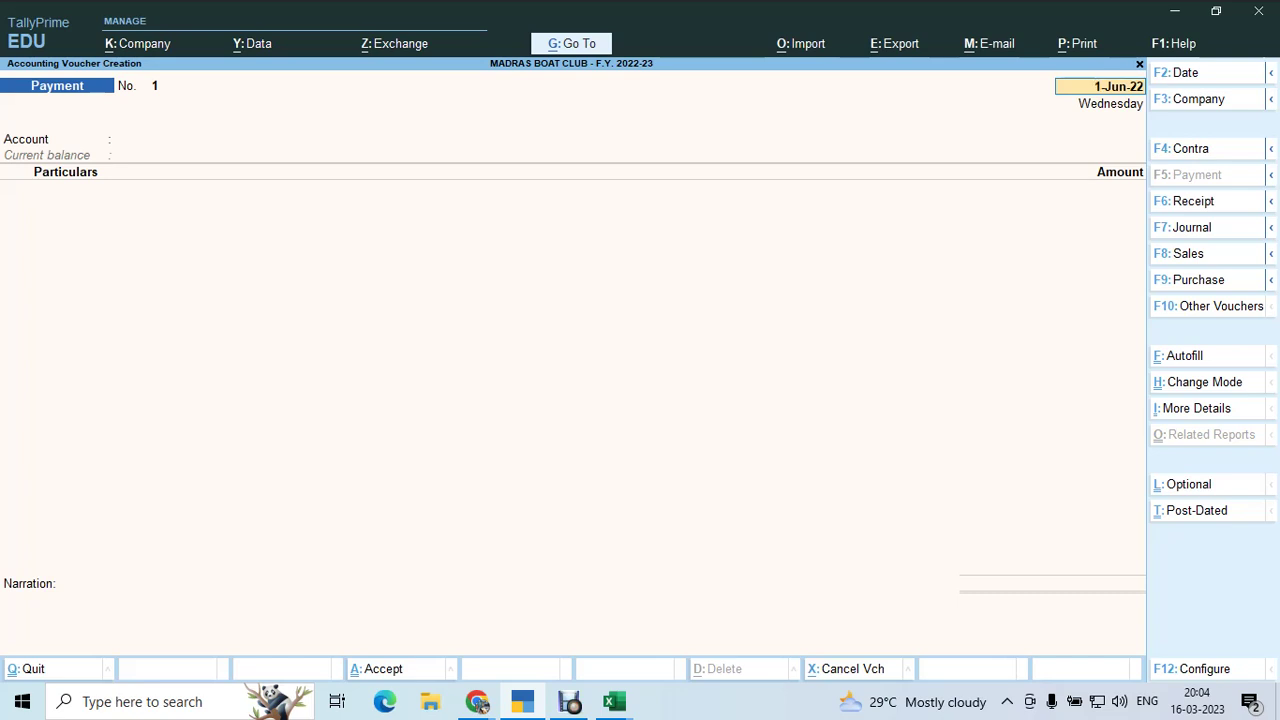
key(F2)
text(1-6)
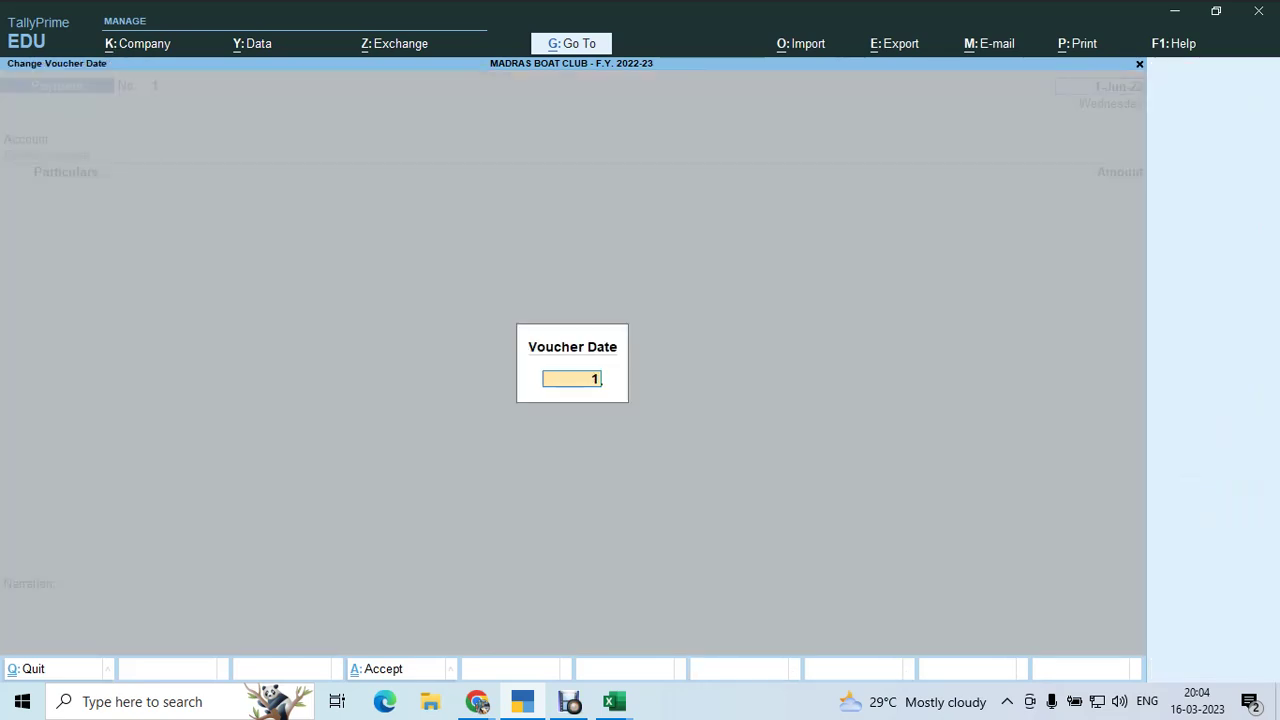
key(Return)
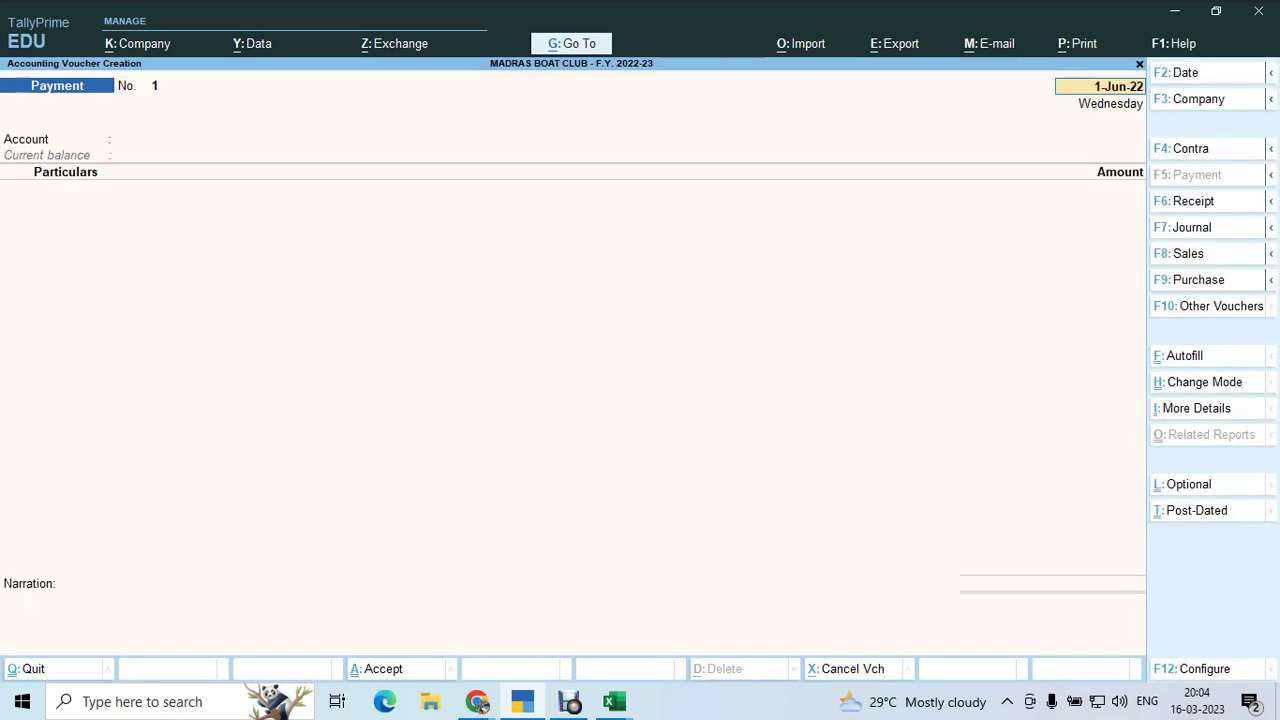
Start Payroll Autofill for the period 1-5-2022 to 31-5-2022 with voucher date 1-6-2022
key(ctrl+f)
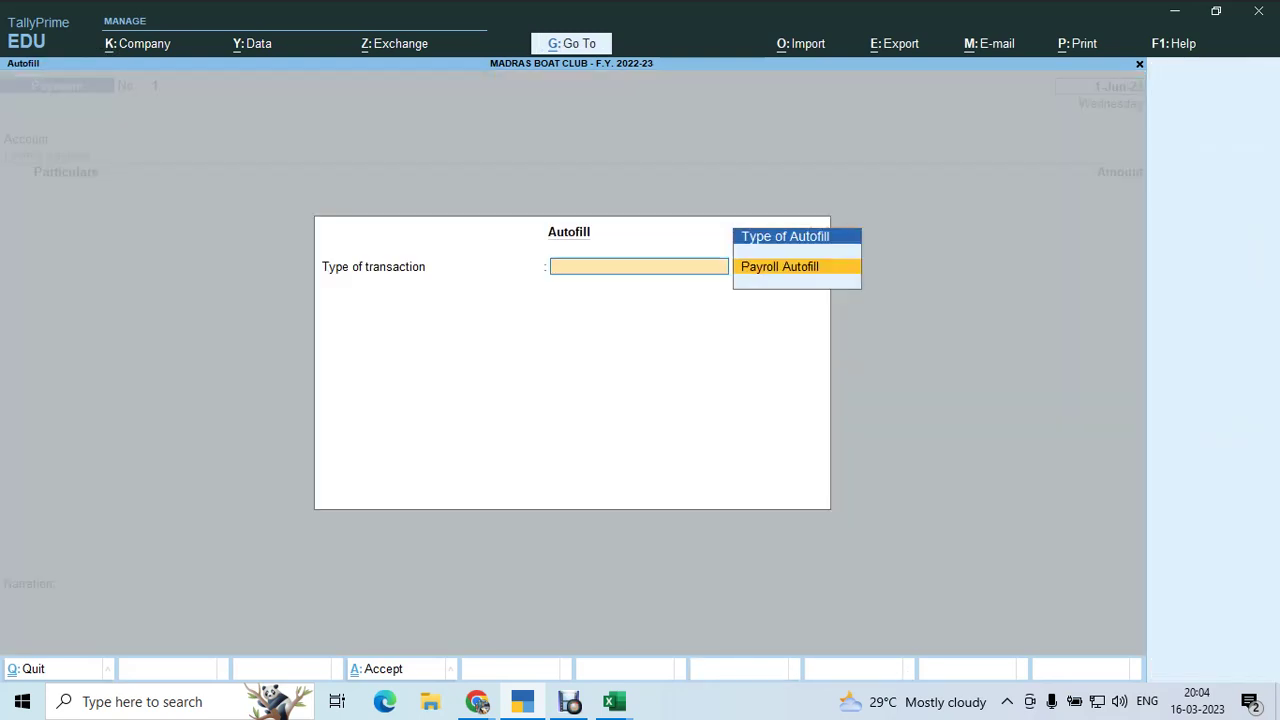
key(Return)
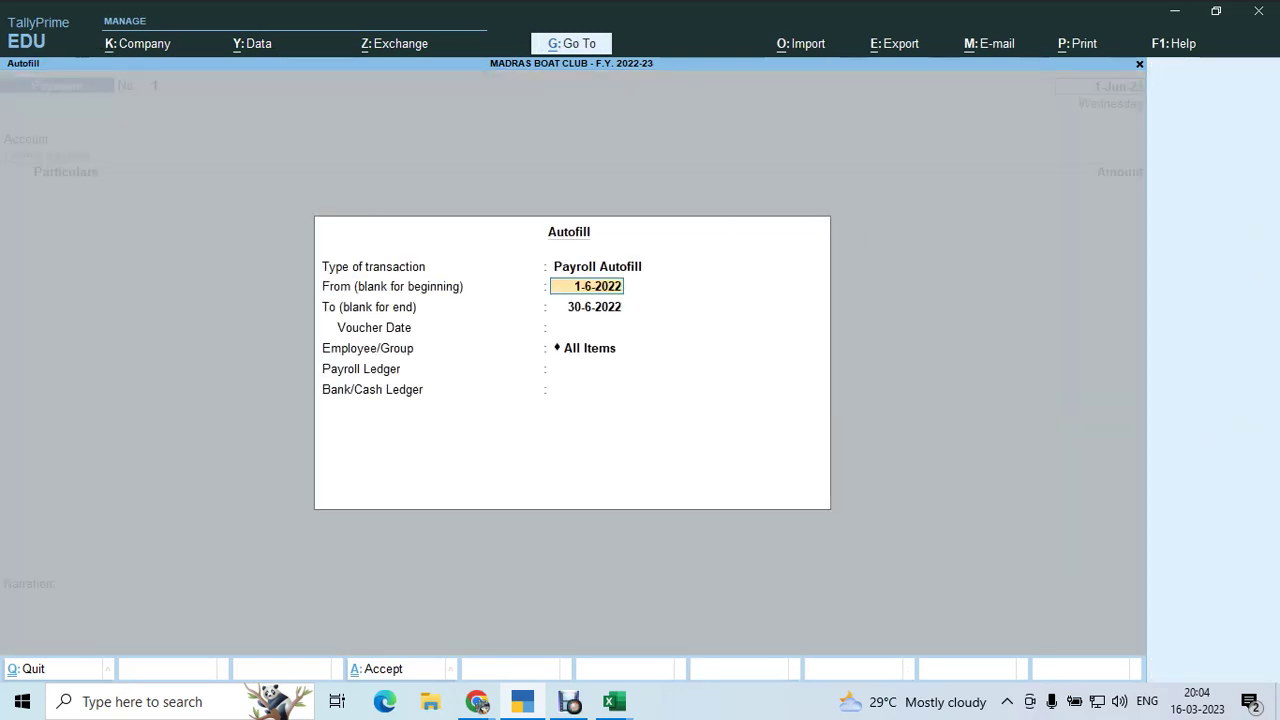
text(1-5)
key(Return)
text(31)
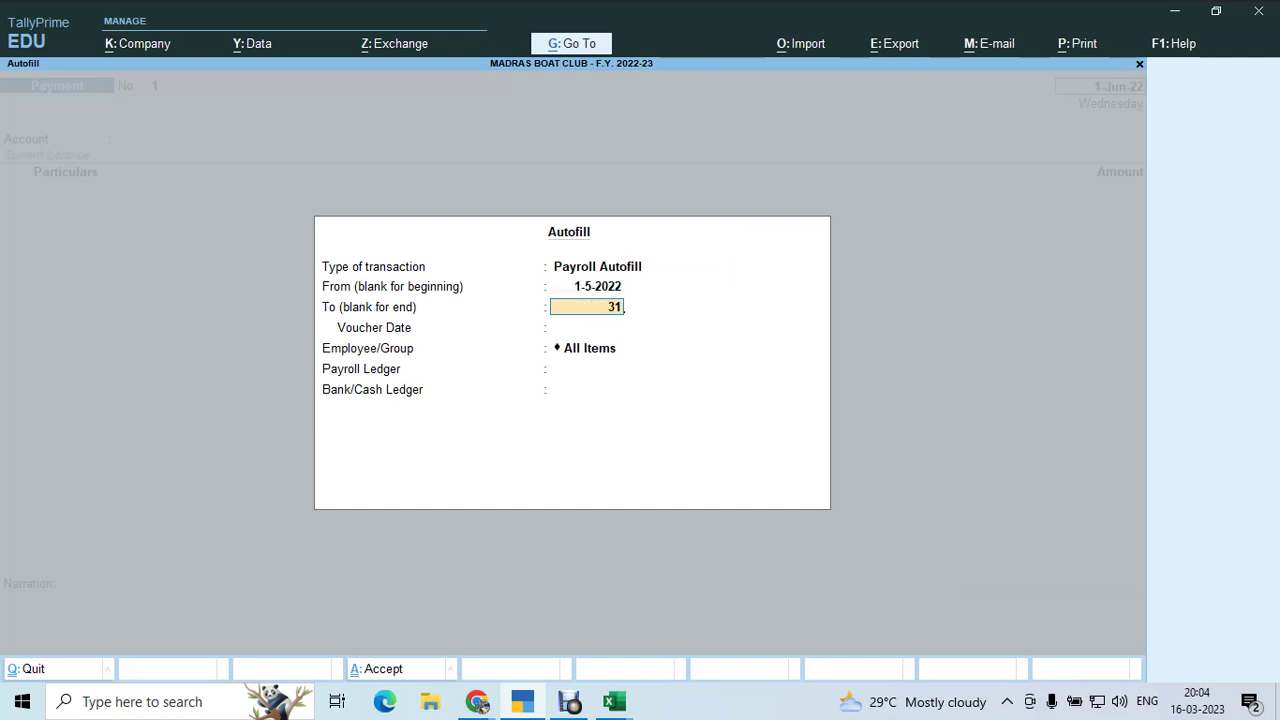
text(-5)
key(Return)
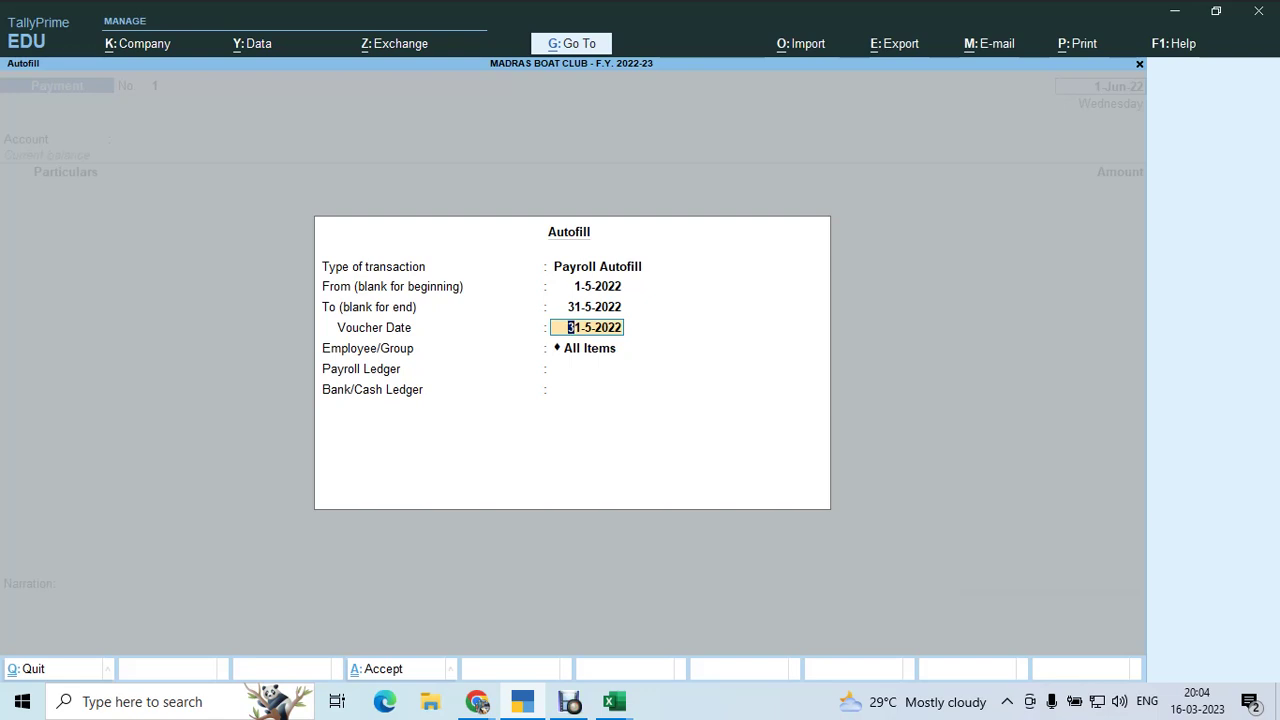
text(1-6)
key(Return)
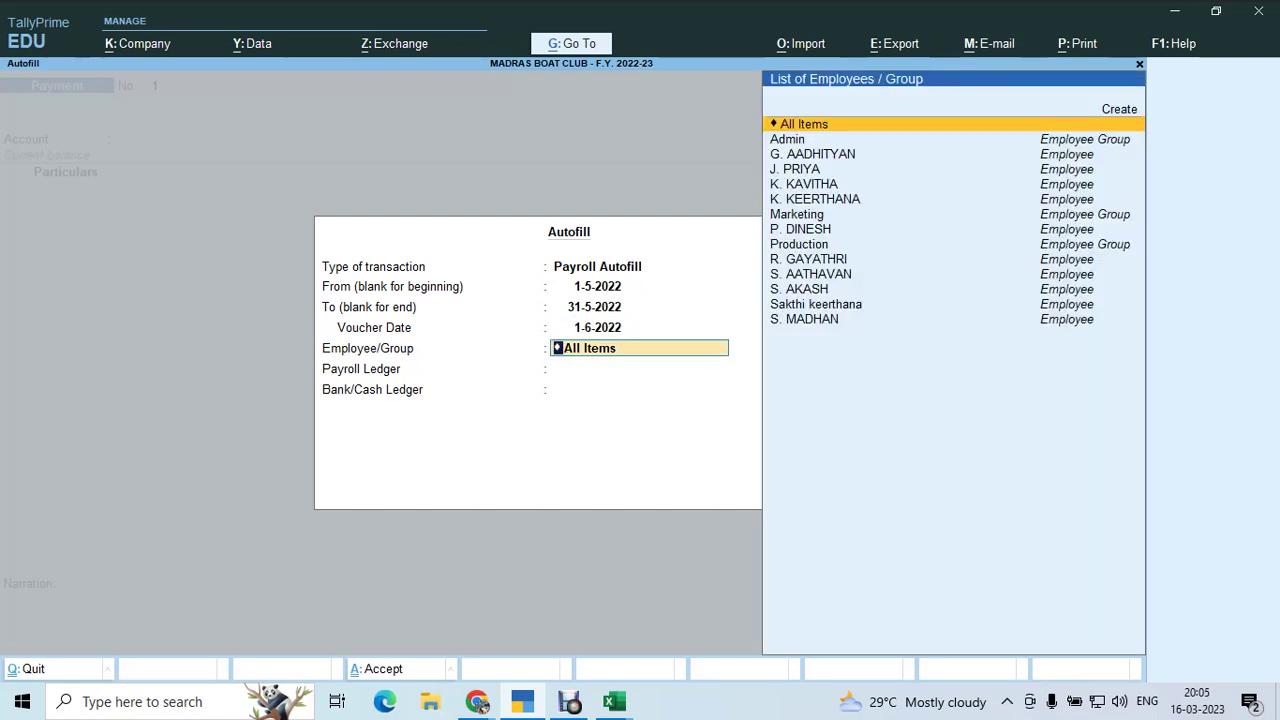
Limit the autofill to the third listed individual employee, with SALARY PAYABLE as payroll ledger and Pnb Od A/c as bank ledger
key(Down)
key(Down)
key(Down)
key(Down)
key(Down)
key(Up)
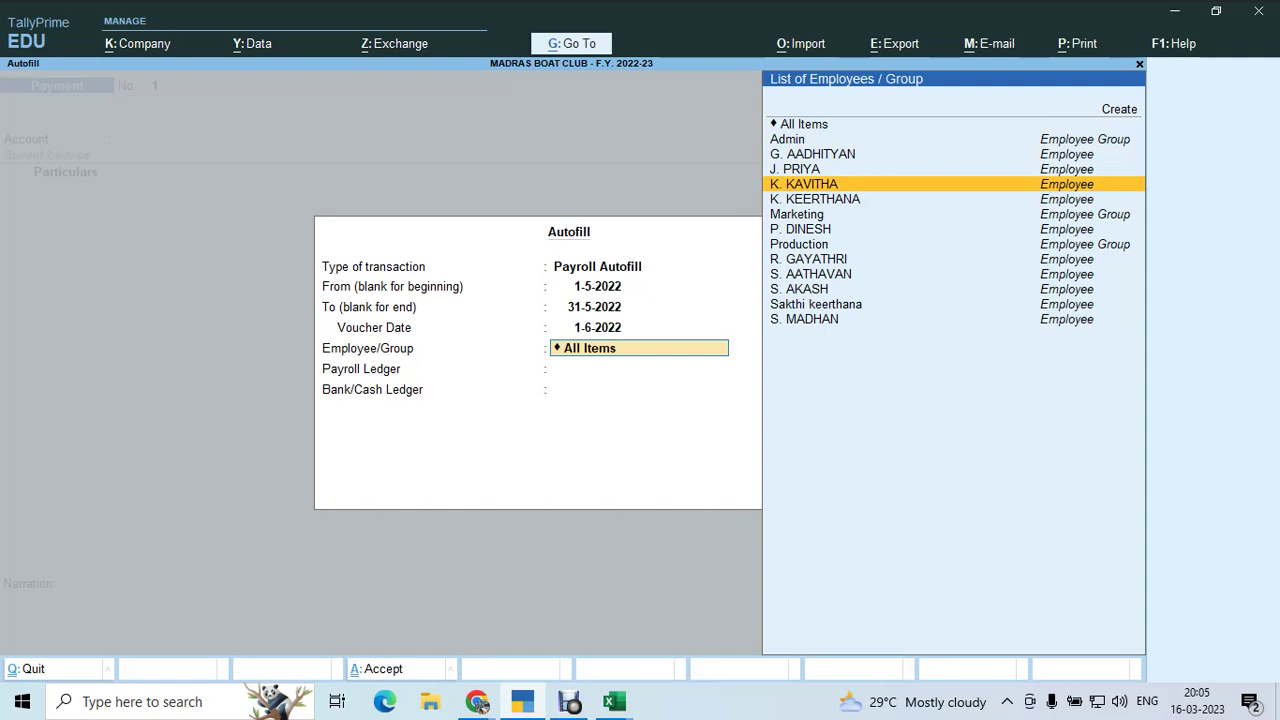
key(Return)
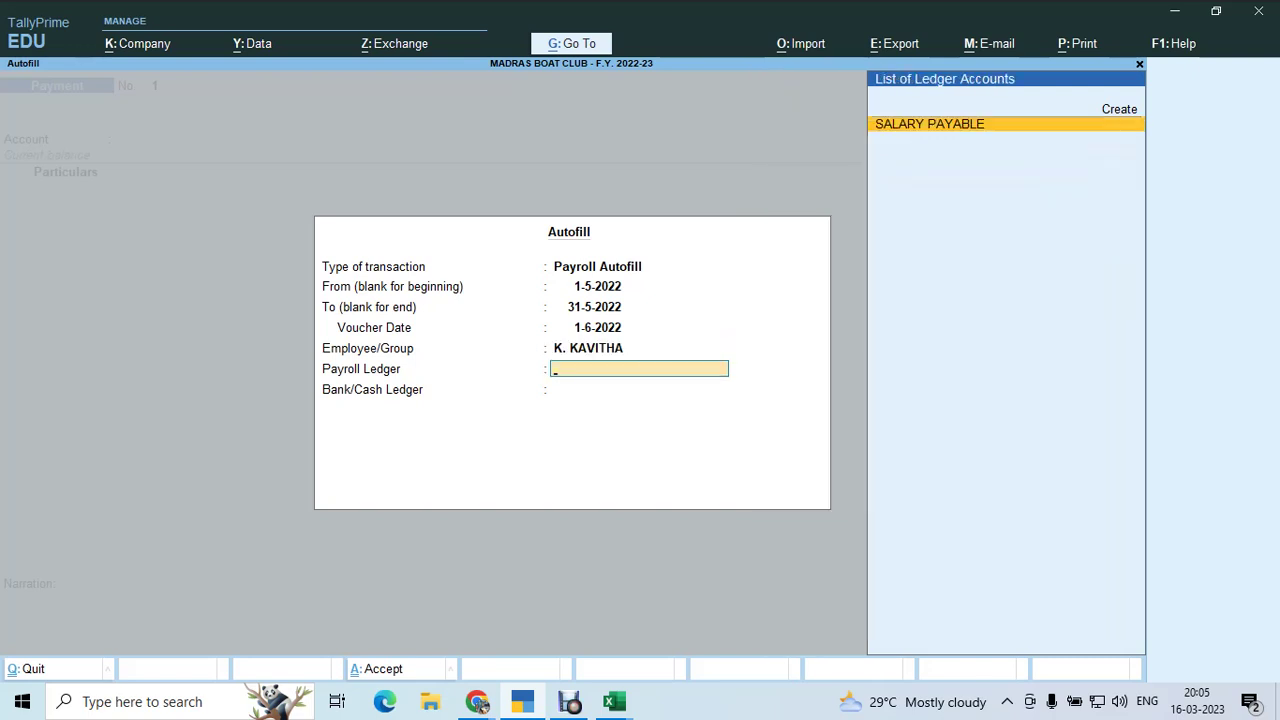
key(Return)
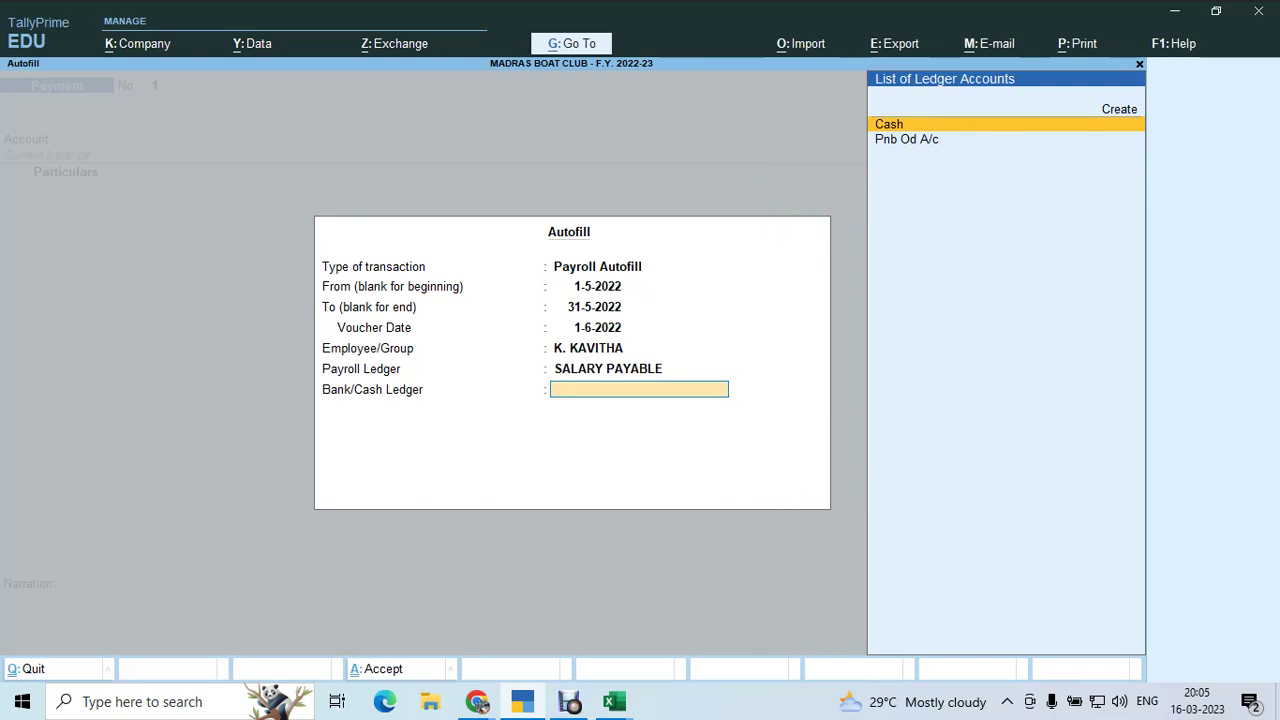
key(Down)
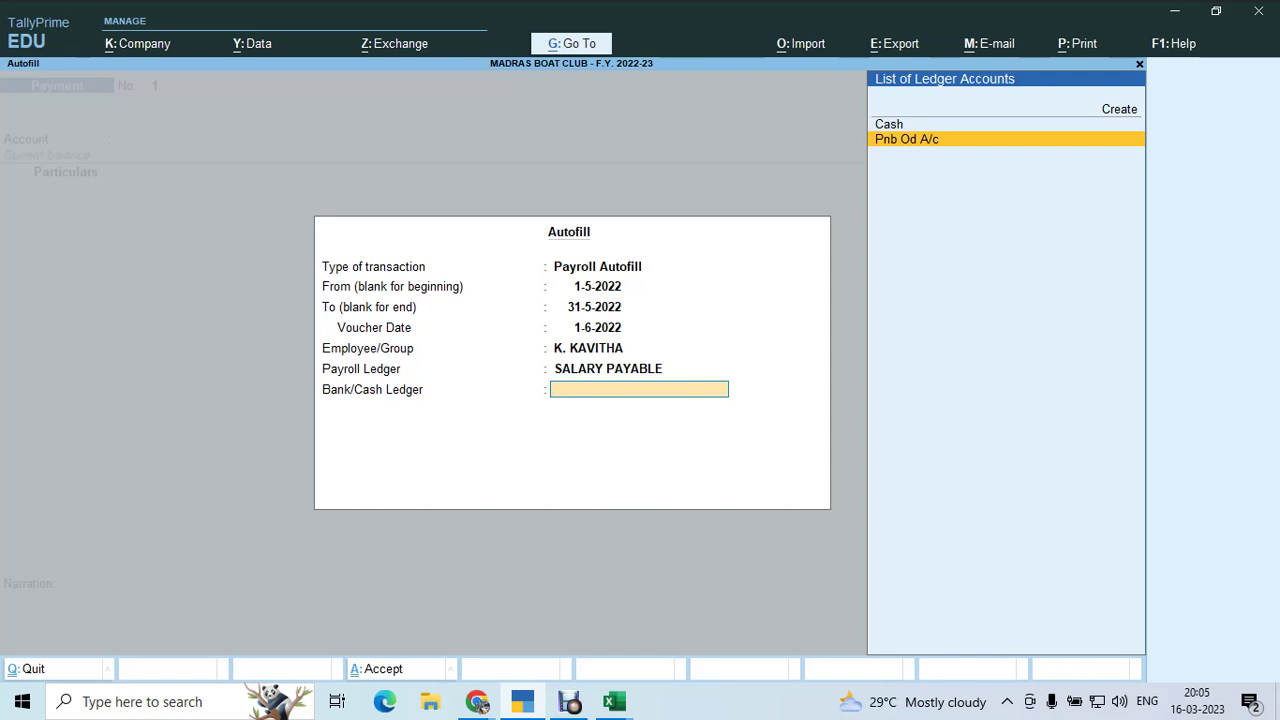
key(alt+g)
key(Up)
key(Up)
key(Up)
key(Up)
key(Up)
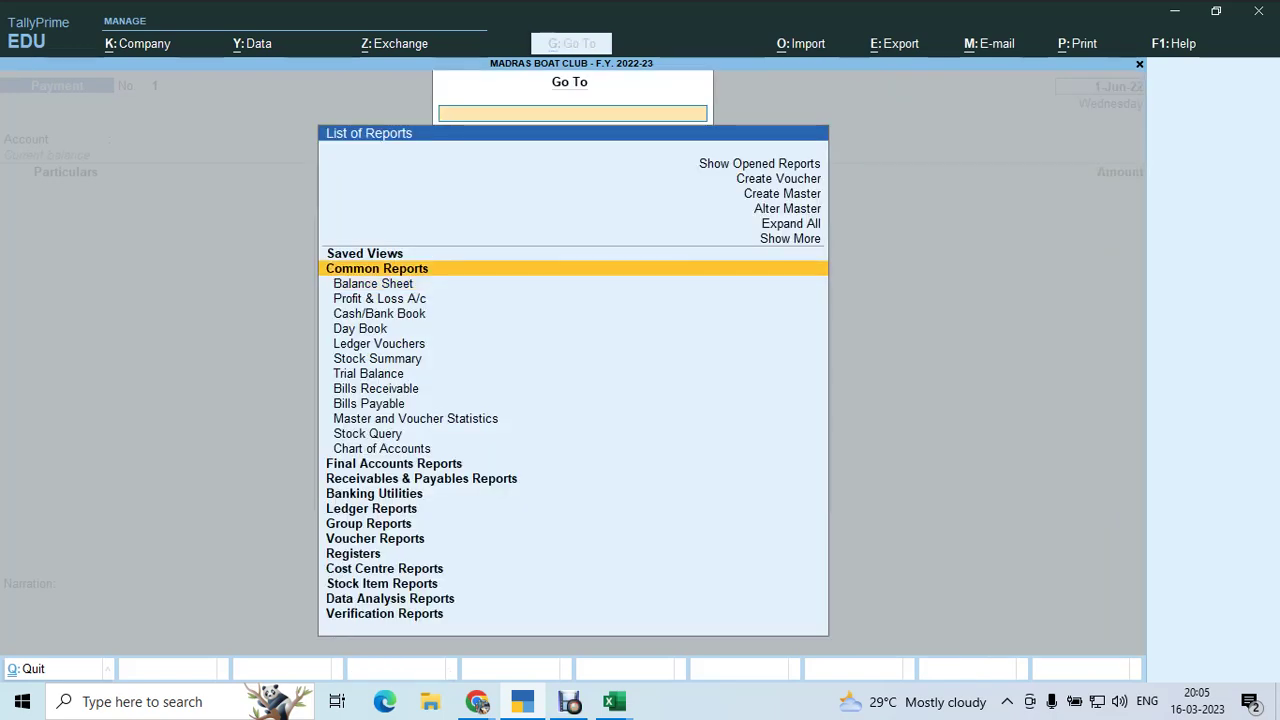
key(Return)
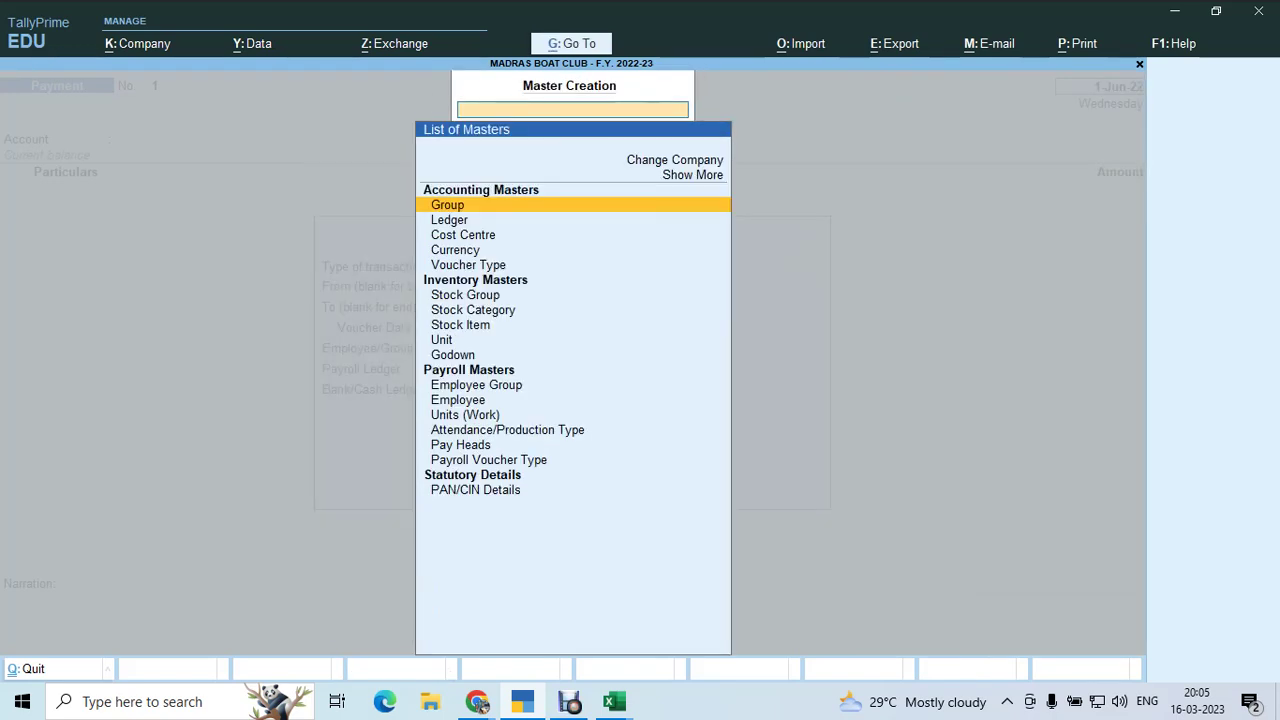
key(Down)
key(Return)
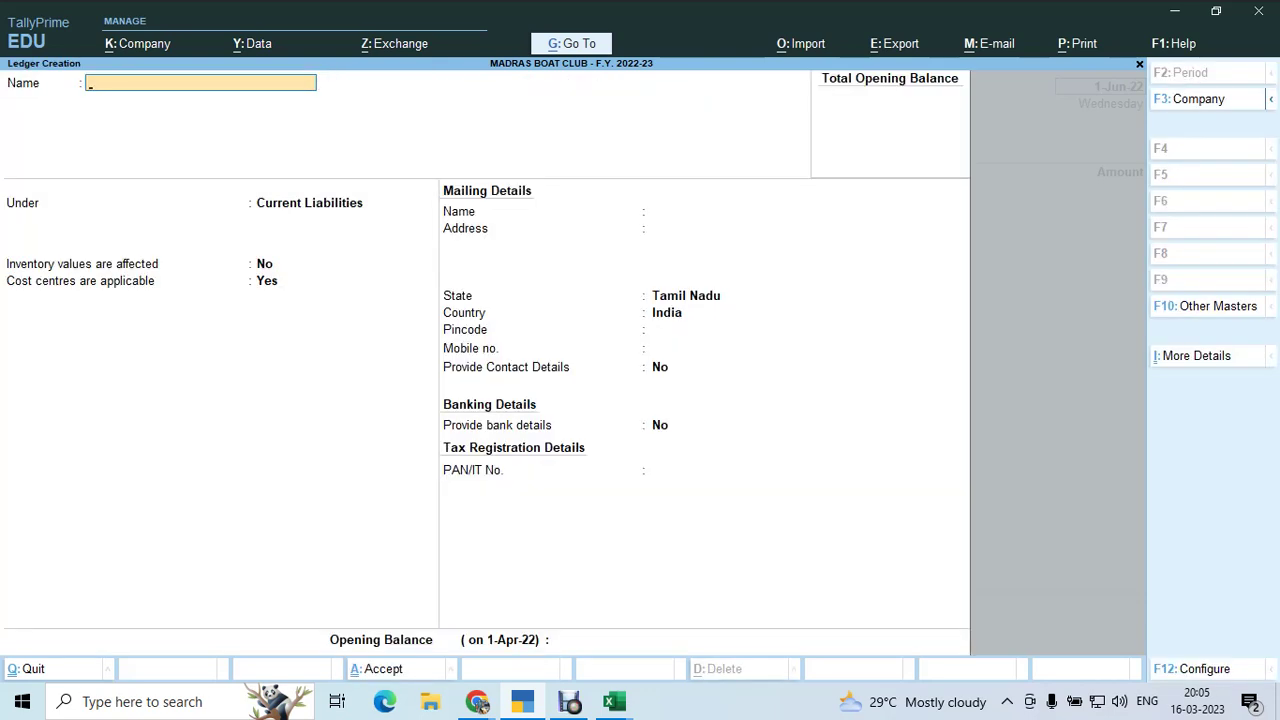
key(Escape)
key(y)
key(Escape)
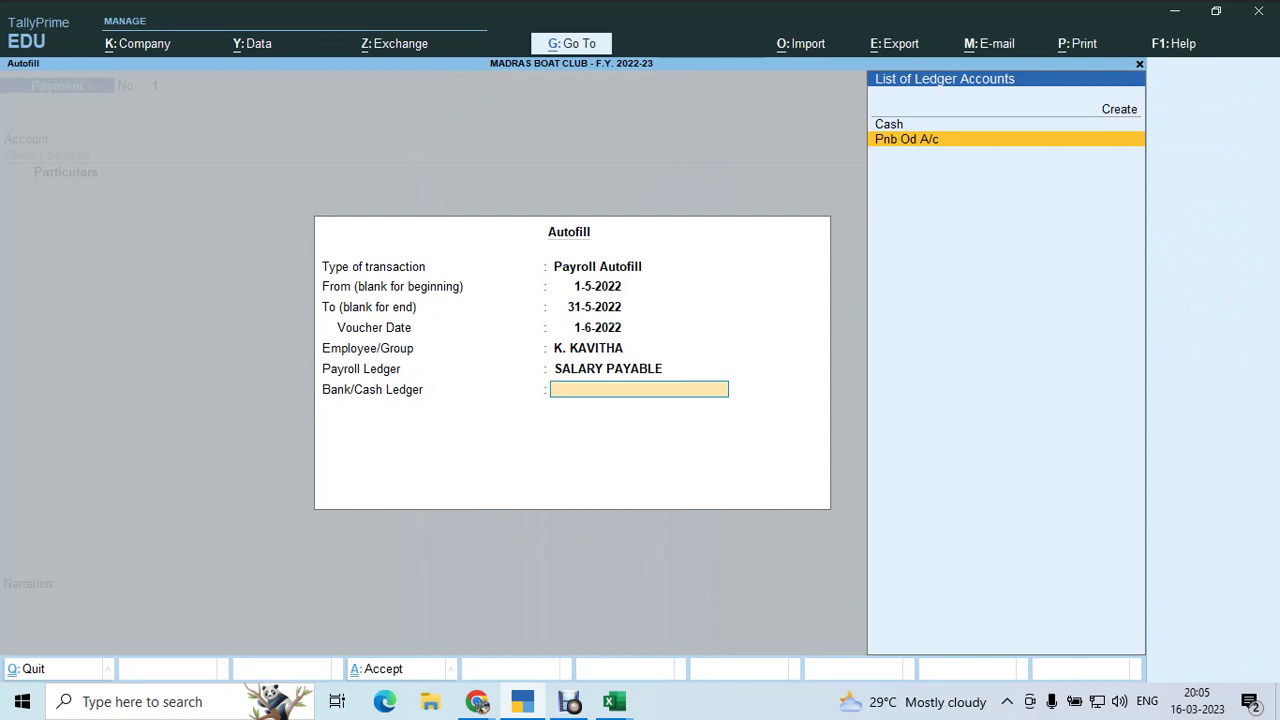
Apply the autofill and save the employee's salary payment voucher without a narration
key(Return)
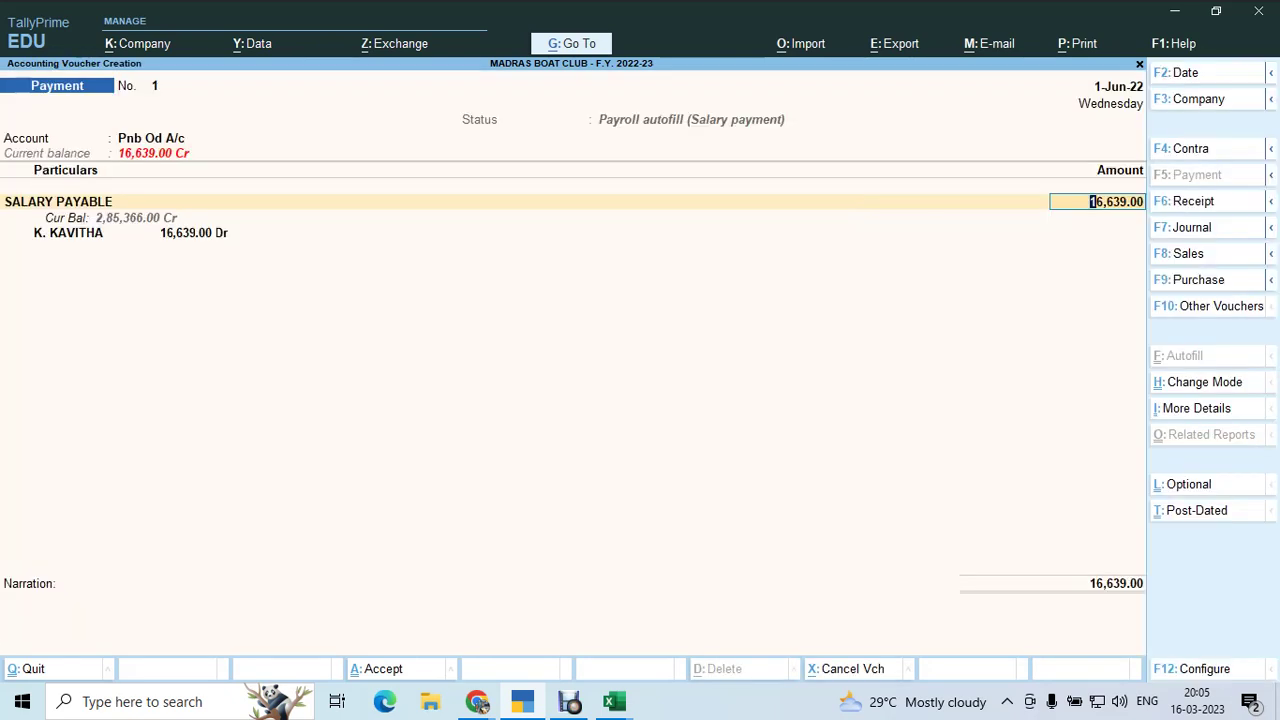
key(Return)
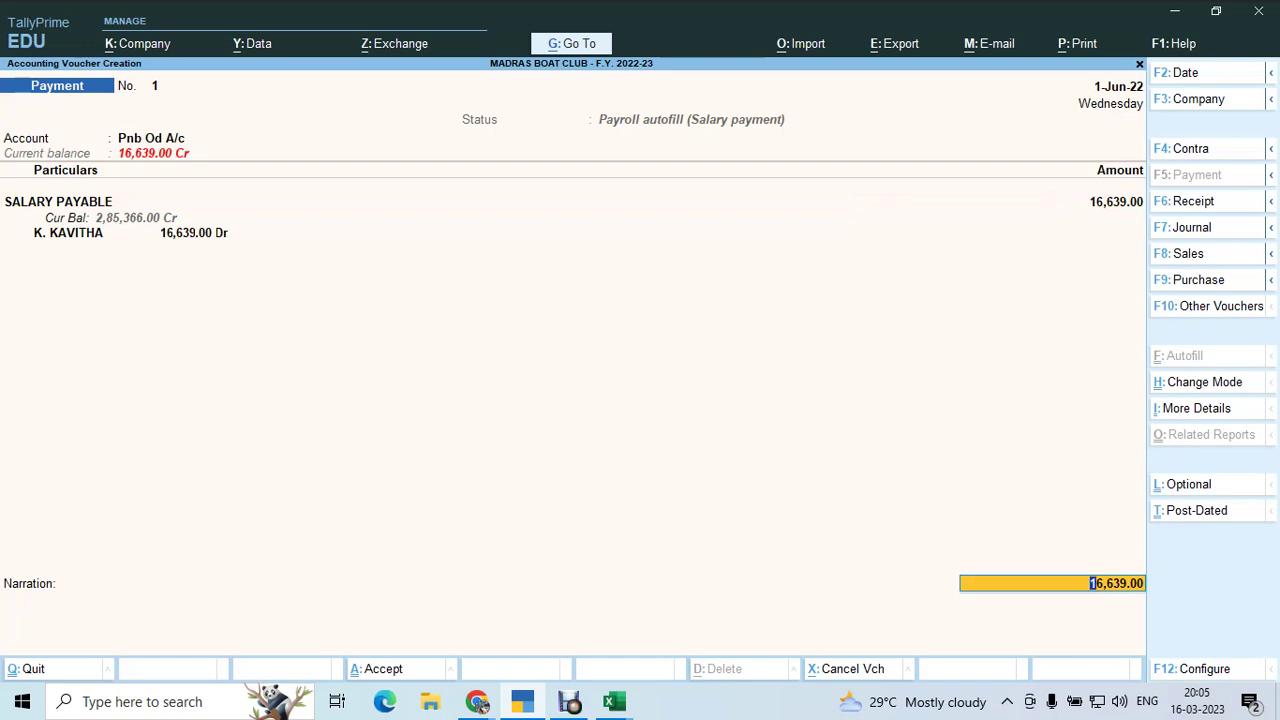
key(Return)
key(Return)
key(Return)
key(Return)
key(Return)
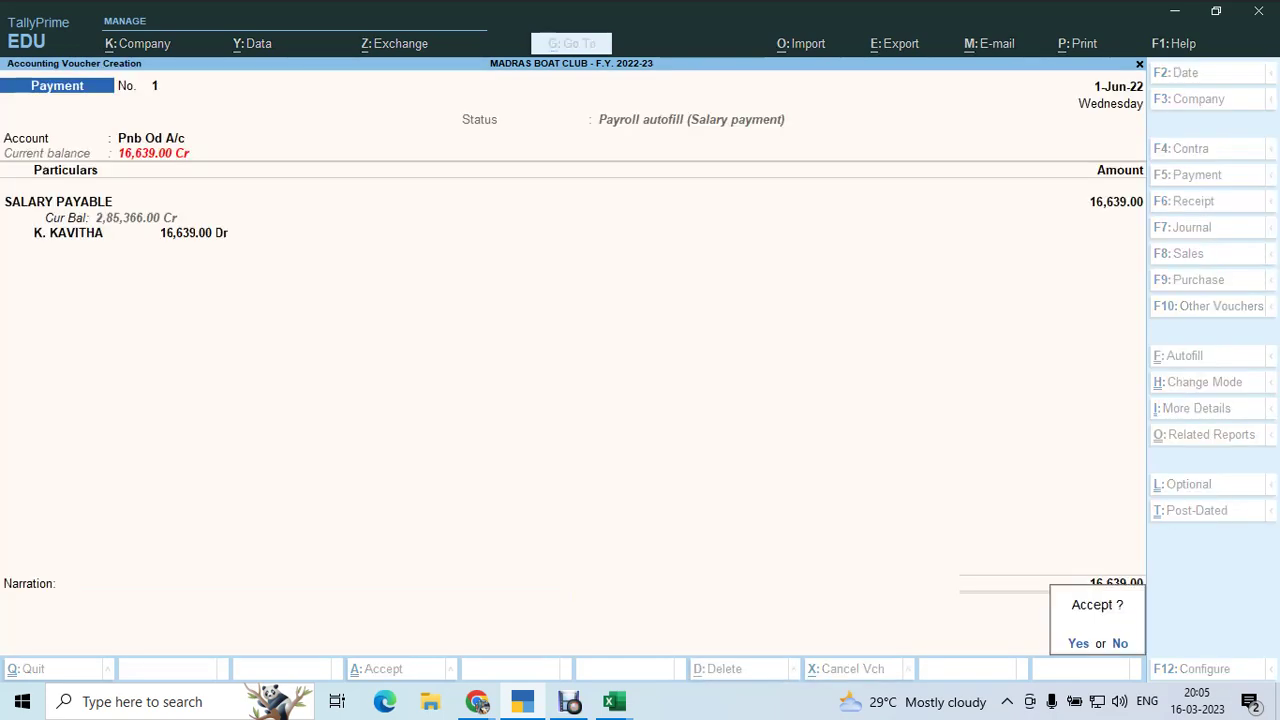
key(Return)
Leave voucher entry and return to the Gateway of Tally main menu
key(BackSpace)
key(Escape)
key(Return)
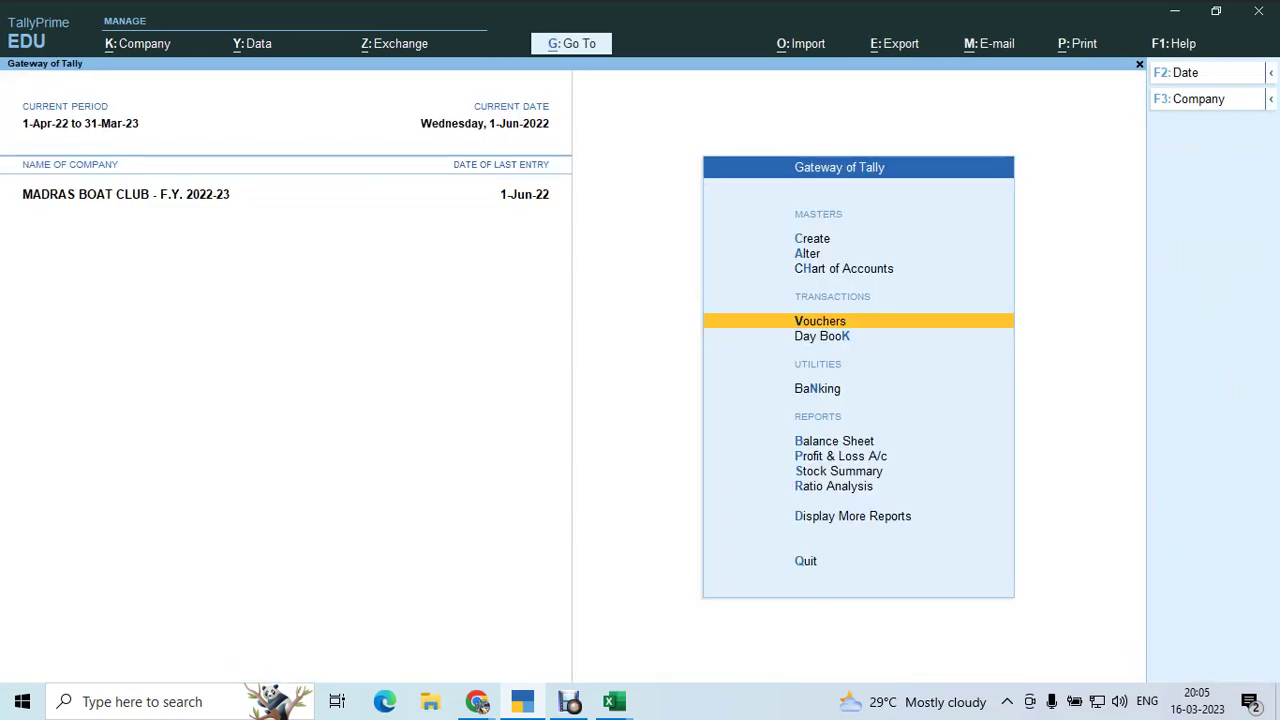
key(Escape)
key(Escape)
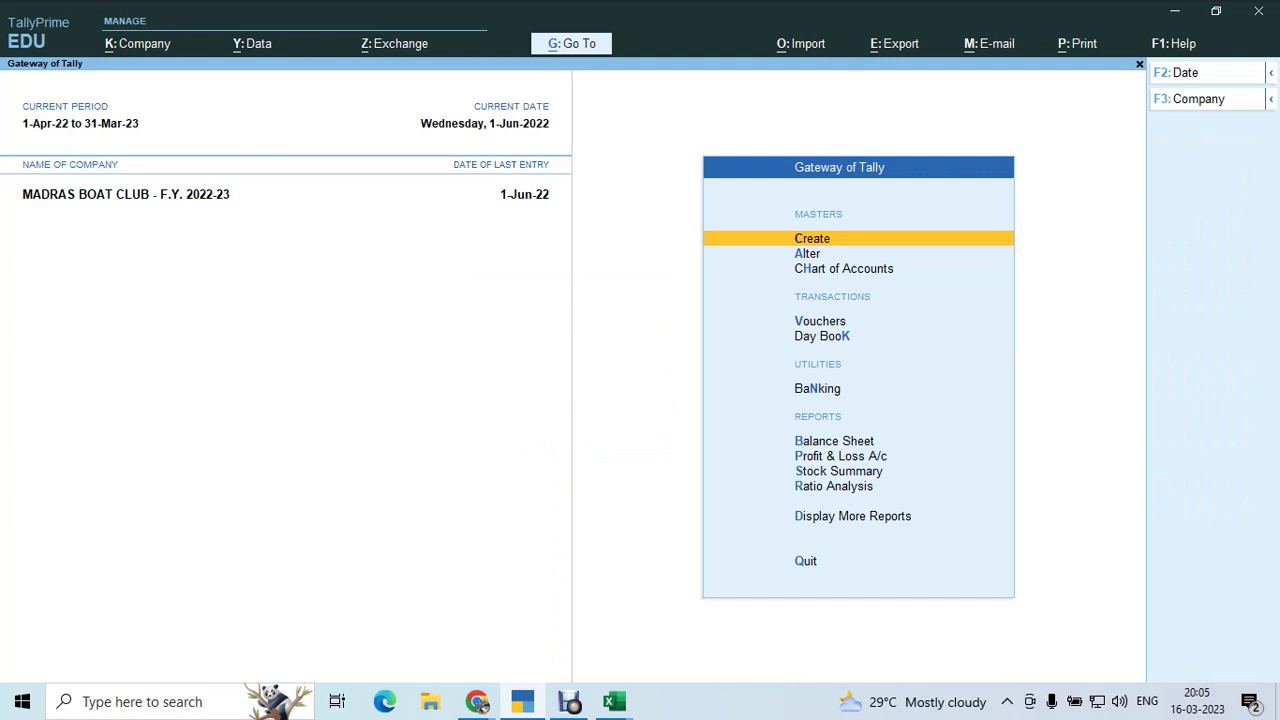
Open the ledger selection of the cost centre Ledger Break-up report under Statements of Accounts
key(d)
key(s)
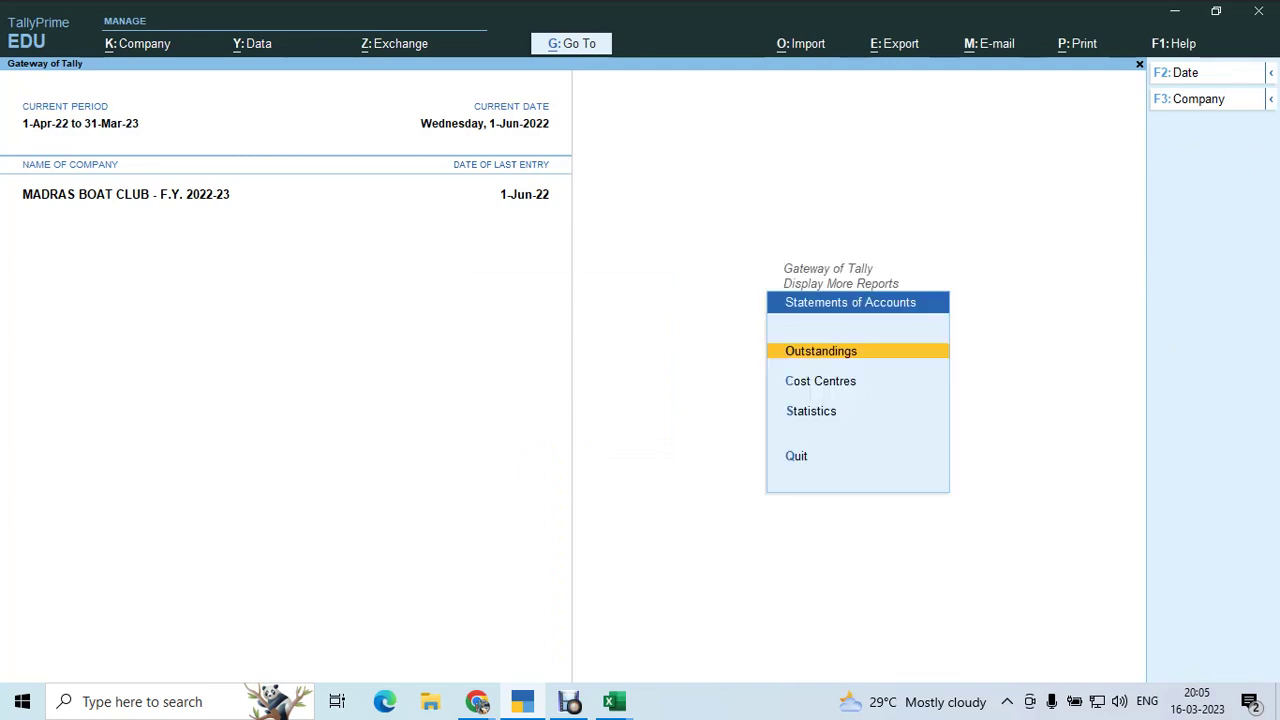
key(Down)
key(Return)
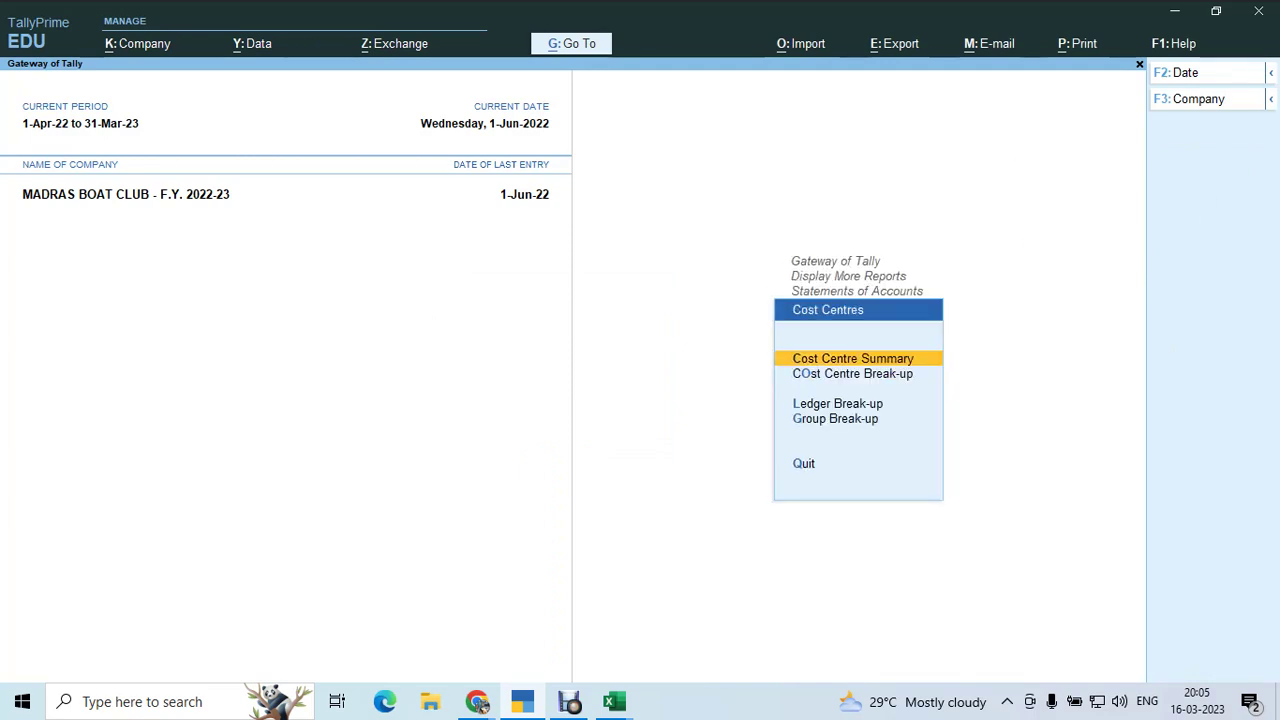
key(Down)
key(Down)
key(Return)
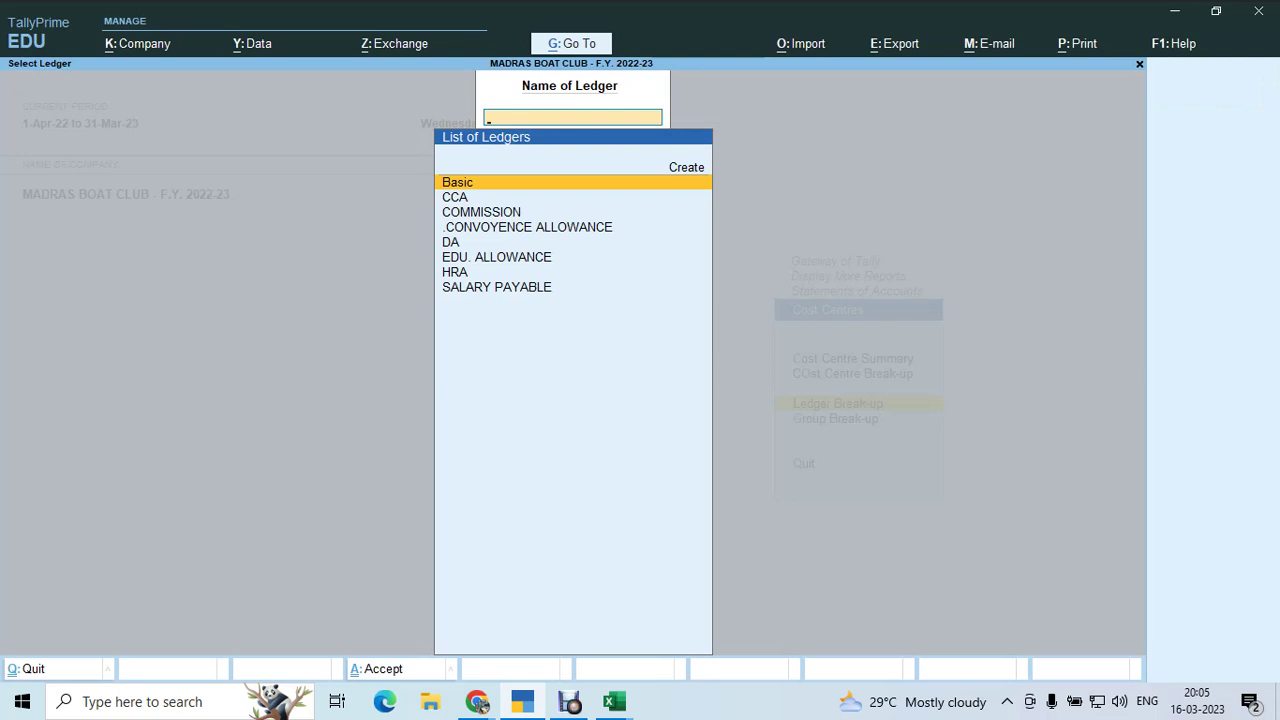
Display the SALARY PAYABLE cost centre break-up and check the debit and credit in the paid employee's row
key(Down)
key(Down)
key(Down)
key(Down)
key(Down)
key(Down)
key(Down)
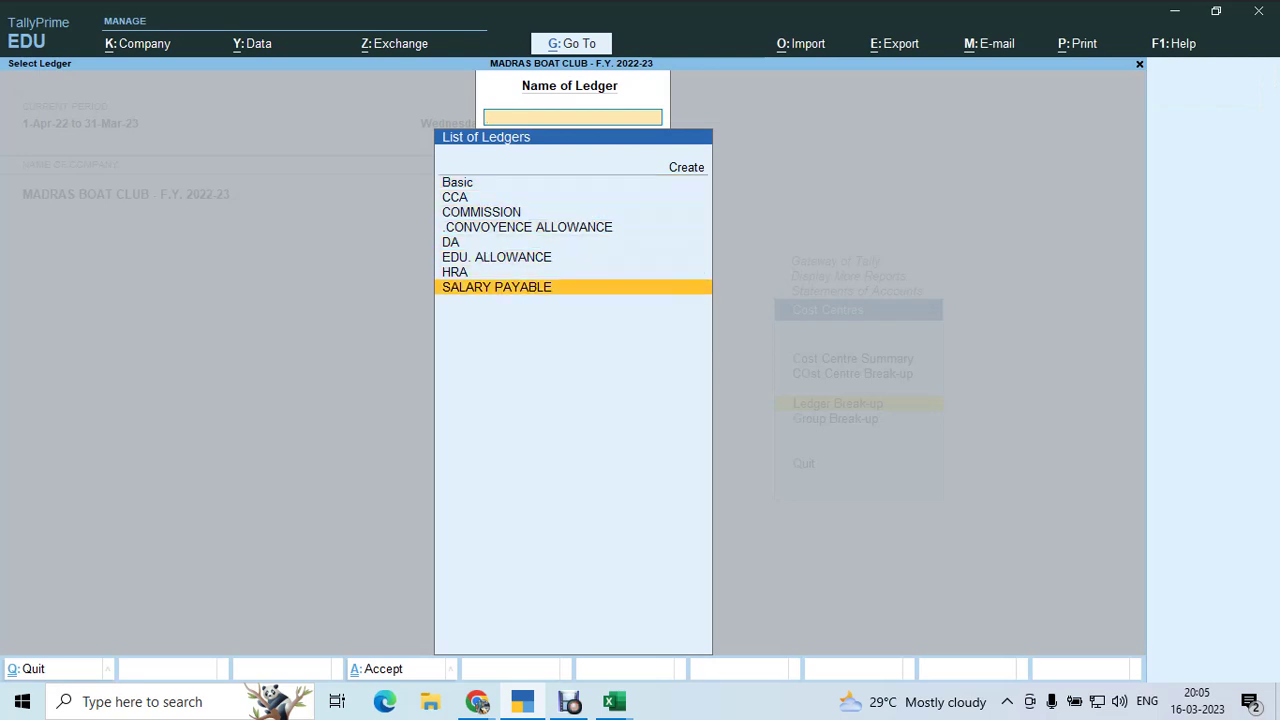
key(Return)
key(Down)
key(Down)
key(Down)
key(Down)
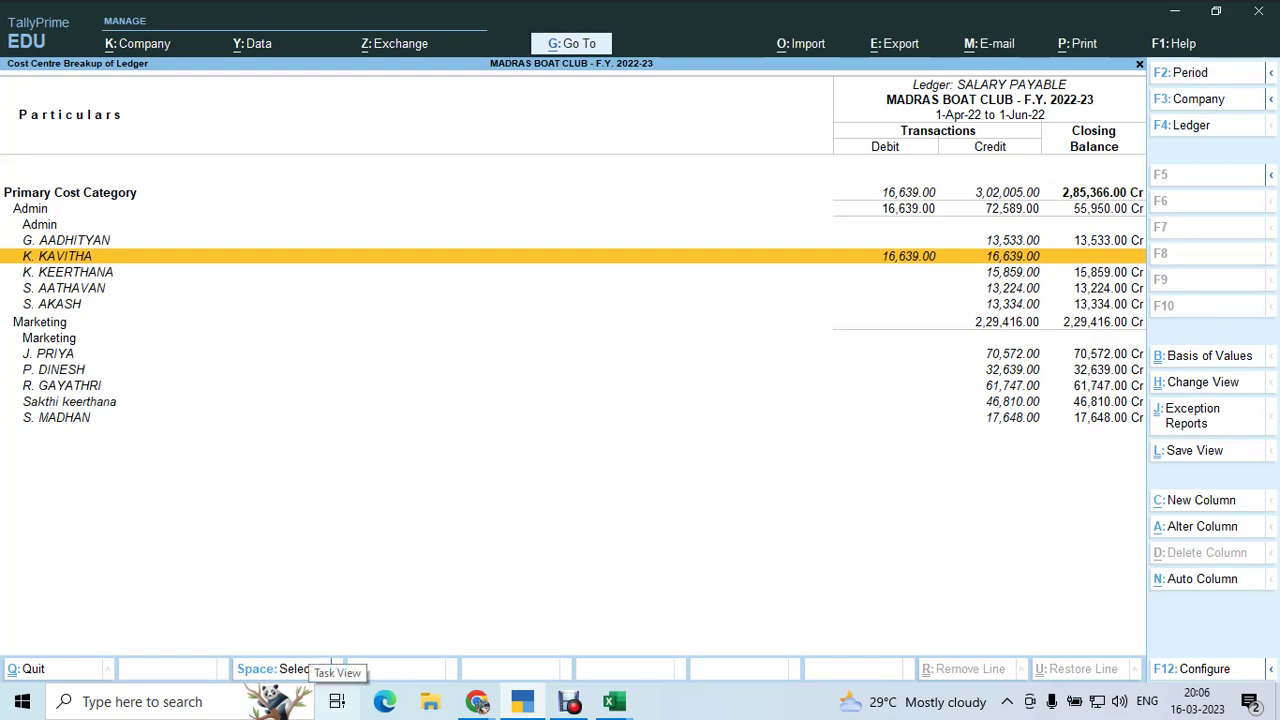
Leave the cost centre report and start a new Payment voucher dated 2-Jun-22
key(Escape)
key(Escape)
key(Escape)
key(Escape)
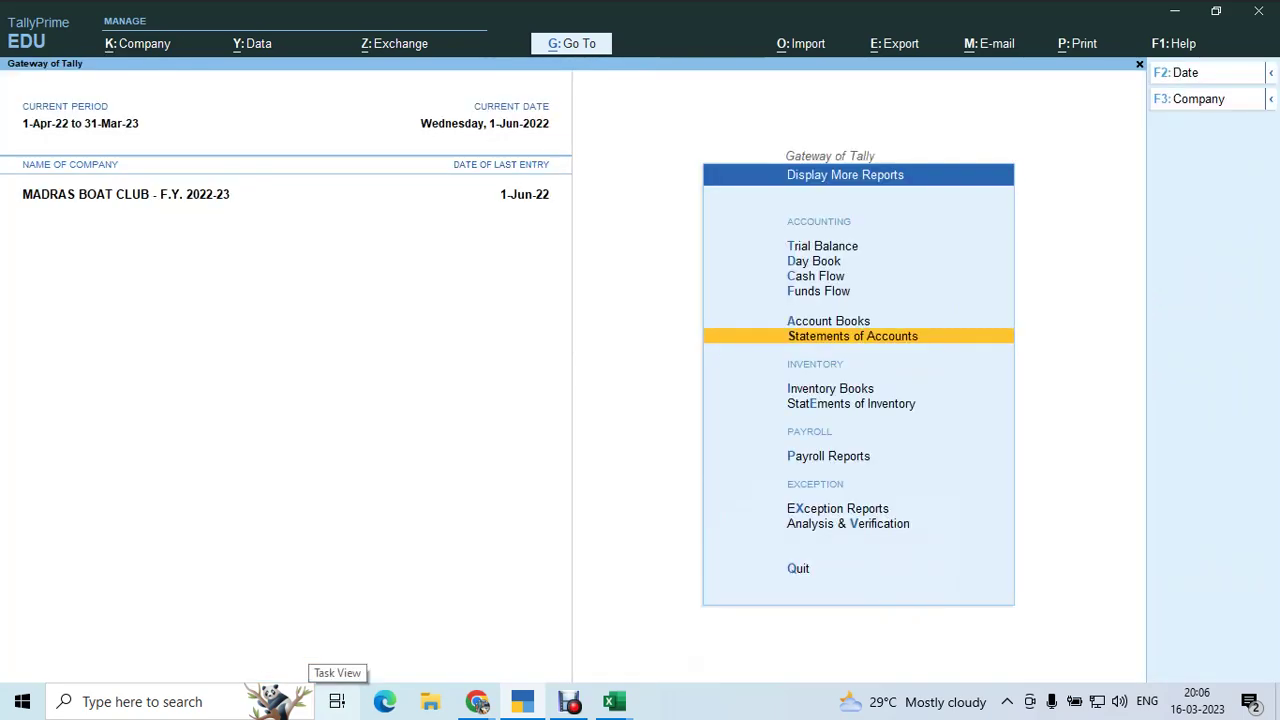
key(v)
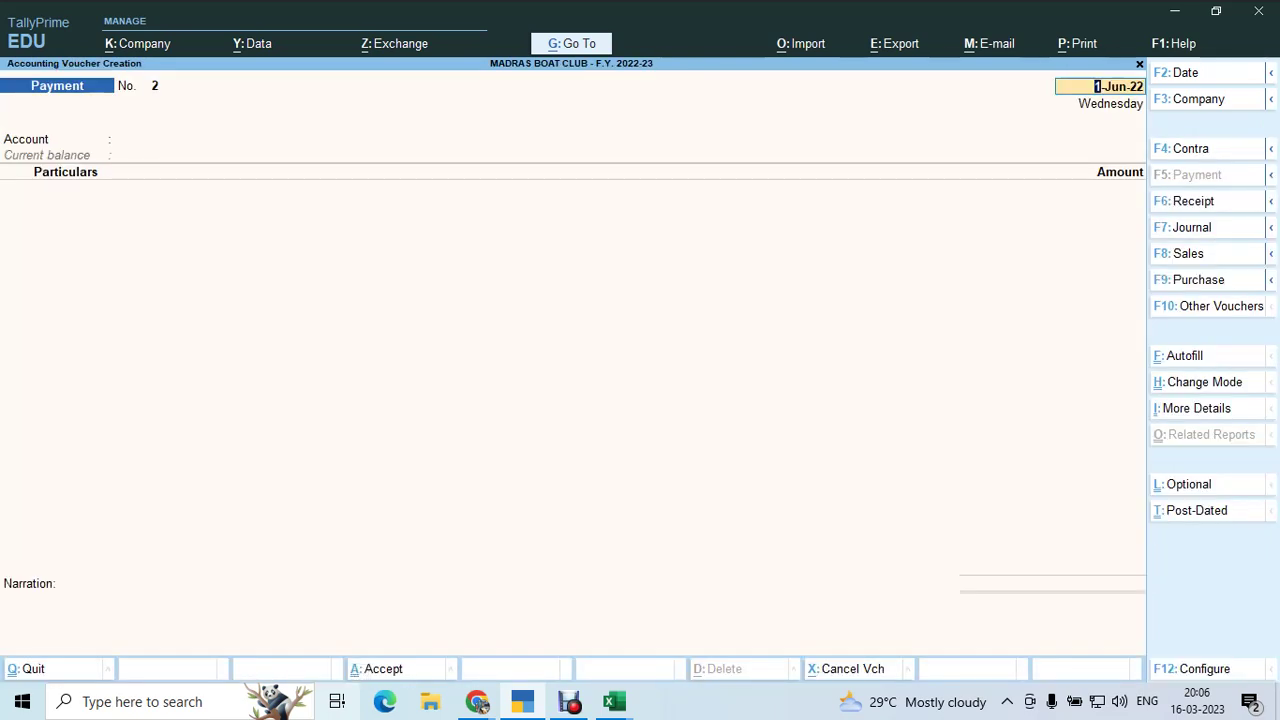
key(F2)
key(Return)
Start a Payroll Autofill for 1-5-2022 to 31-5-2022 with voucher date 2-6-2022
key(ctrl)
key(ctrl+f)
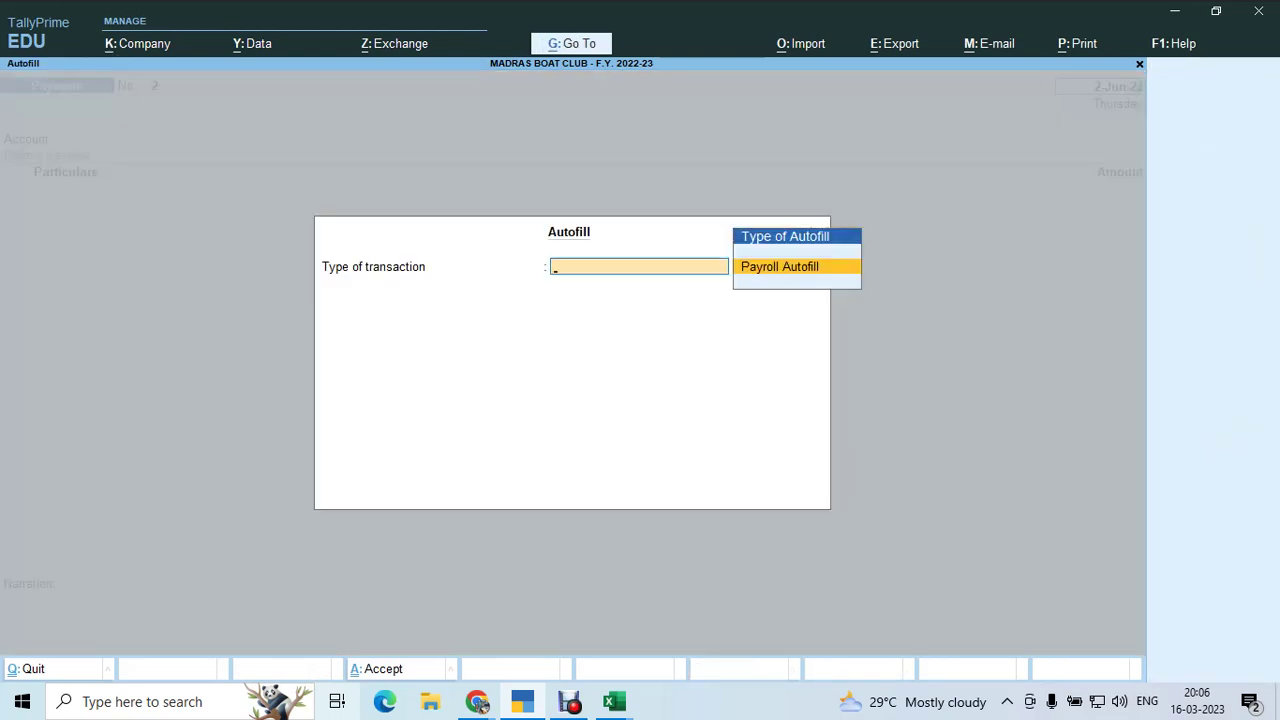
key(Return)
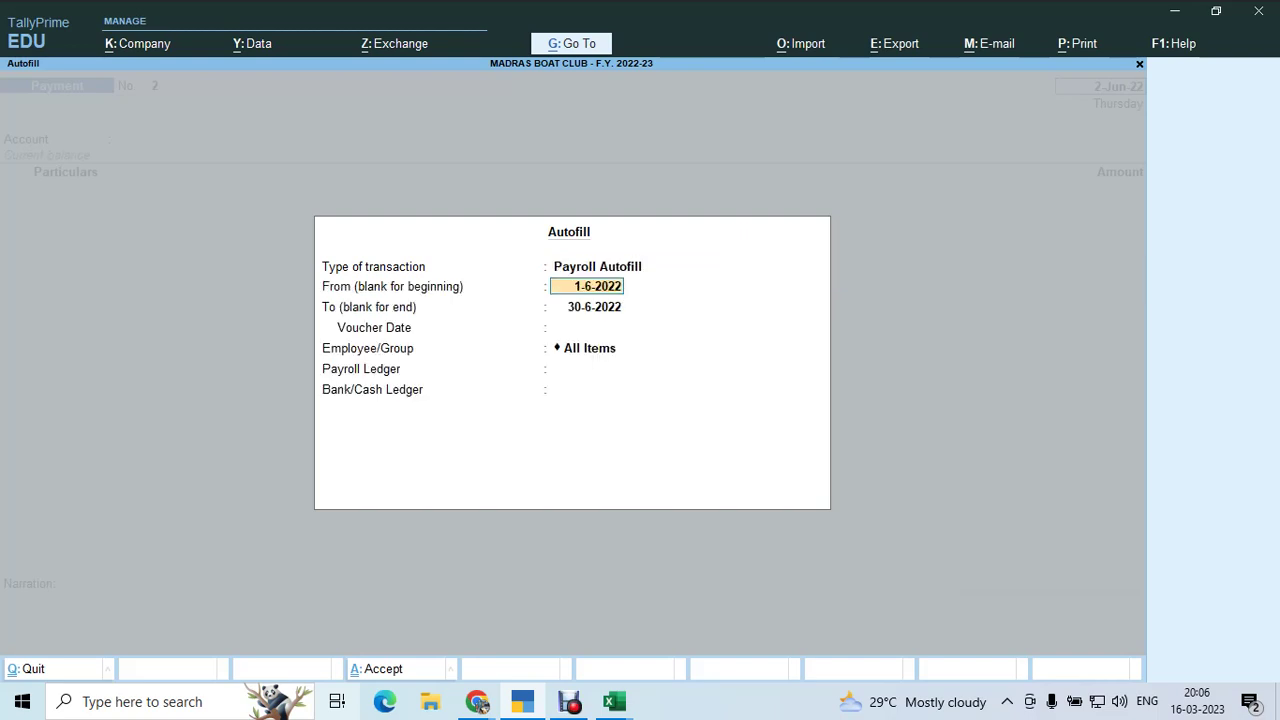
text(1.5)
key(Return)
text(31.5)
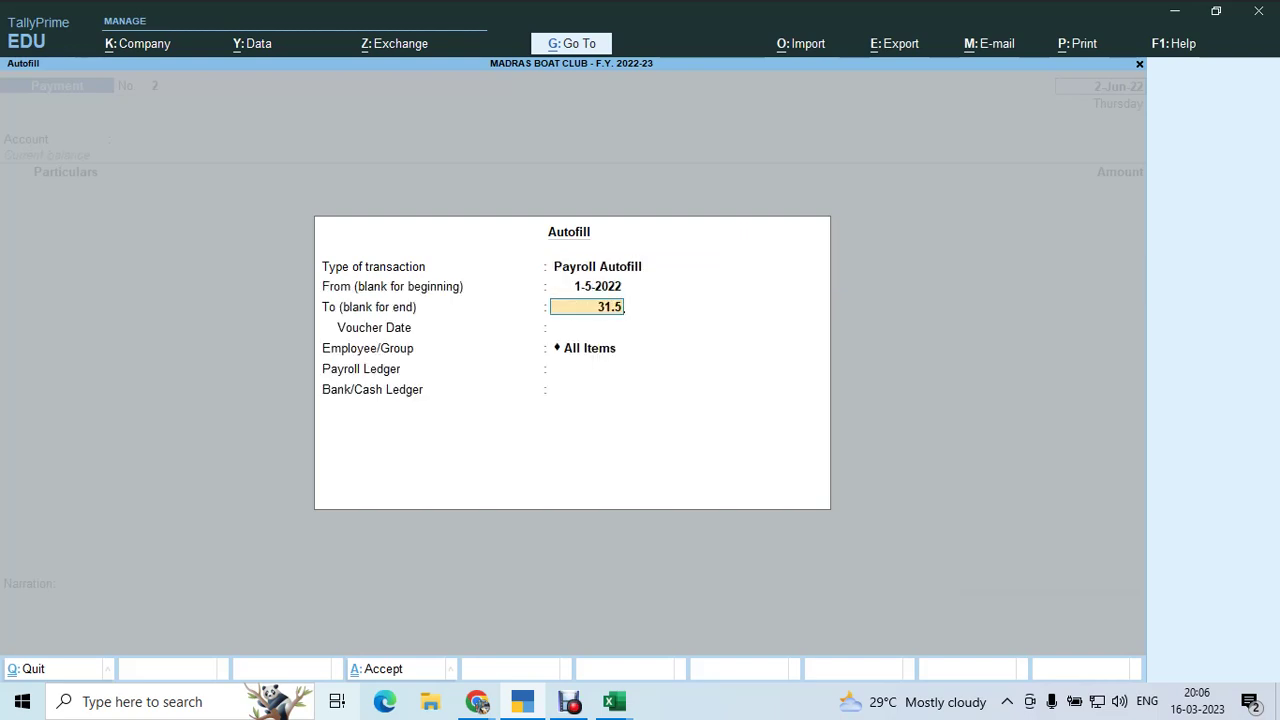
key(Return)
text(2)
key(Return)
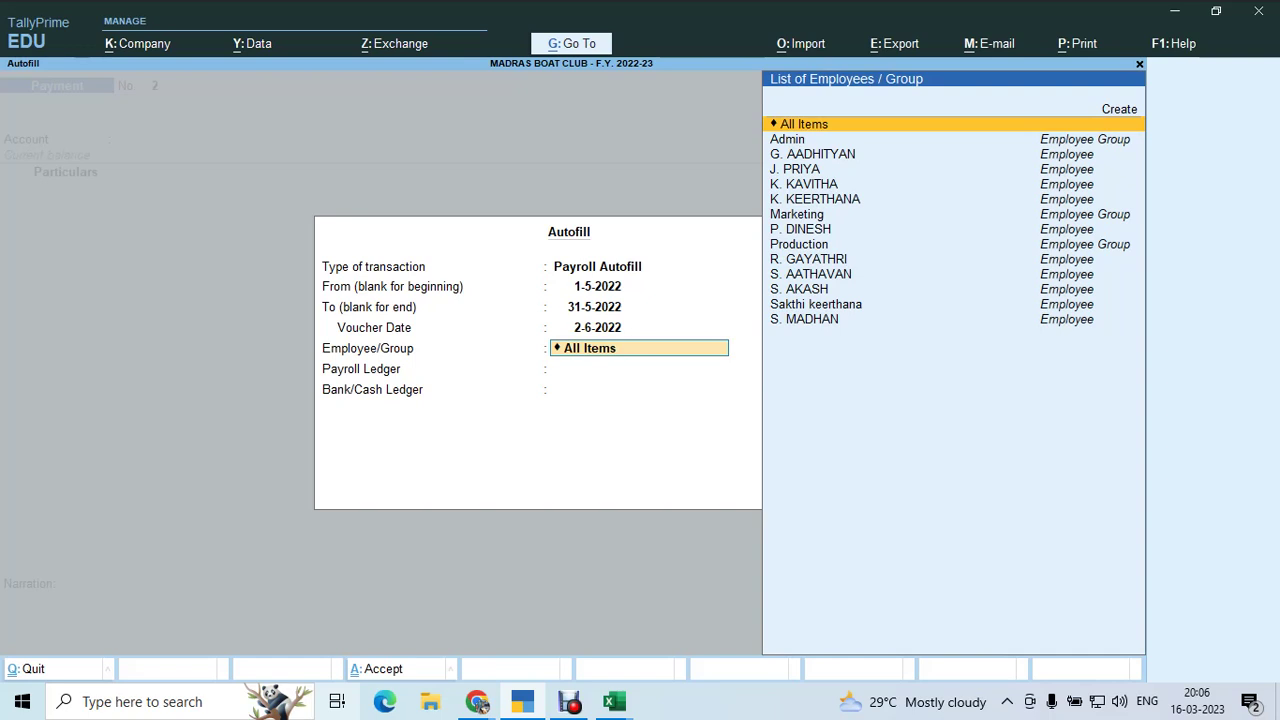
Fill the salary payment for All Items from SALARY PAYABLE through Pnb Od A/c, with Use Mode of Payment/Transaction Type at No
key(Return)
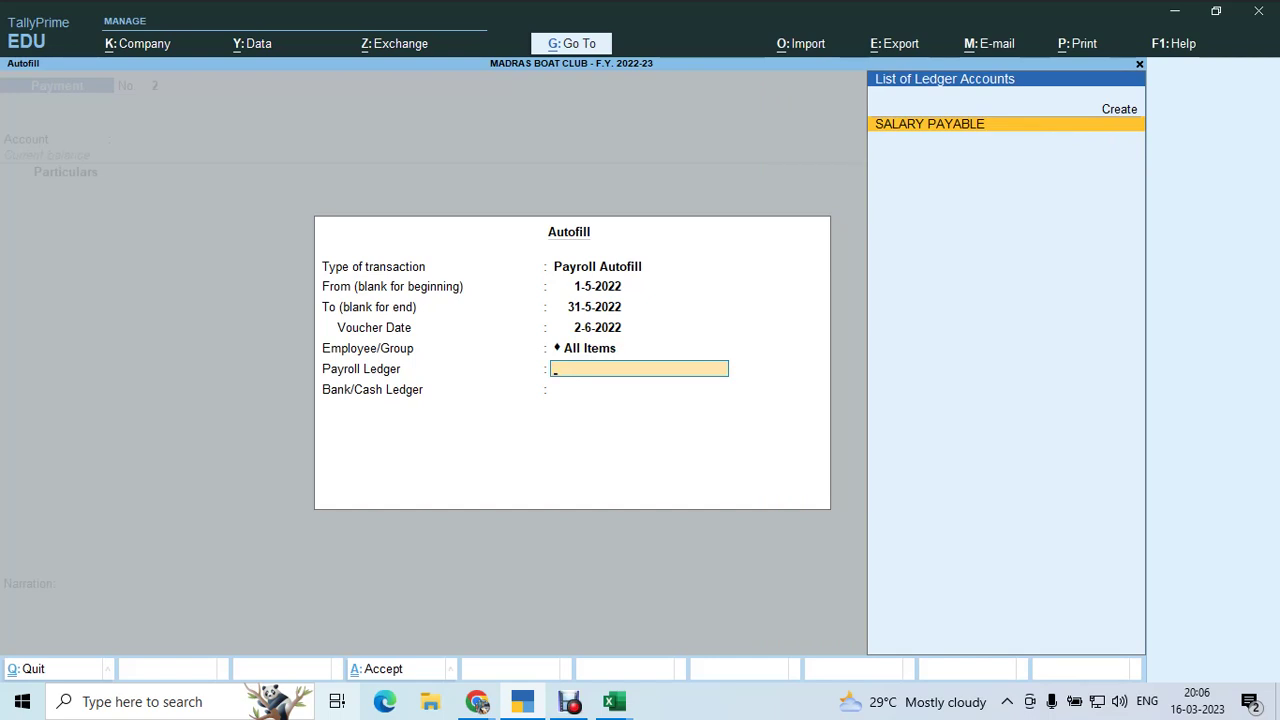
key(Return)
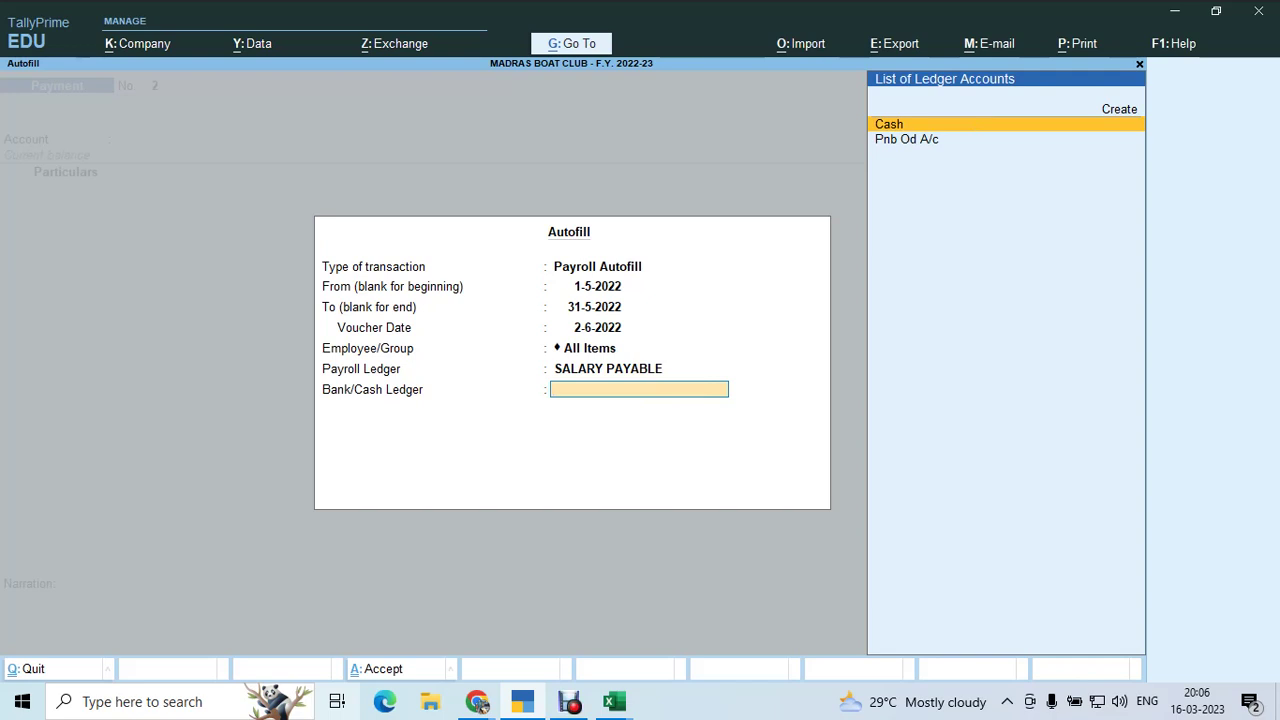
key(Down)
key(Return)
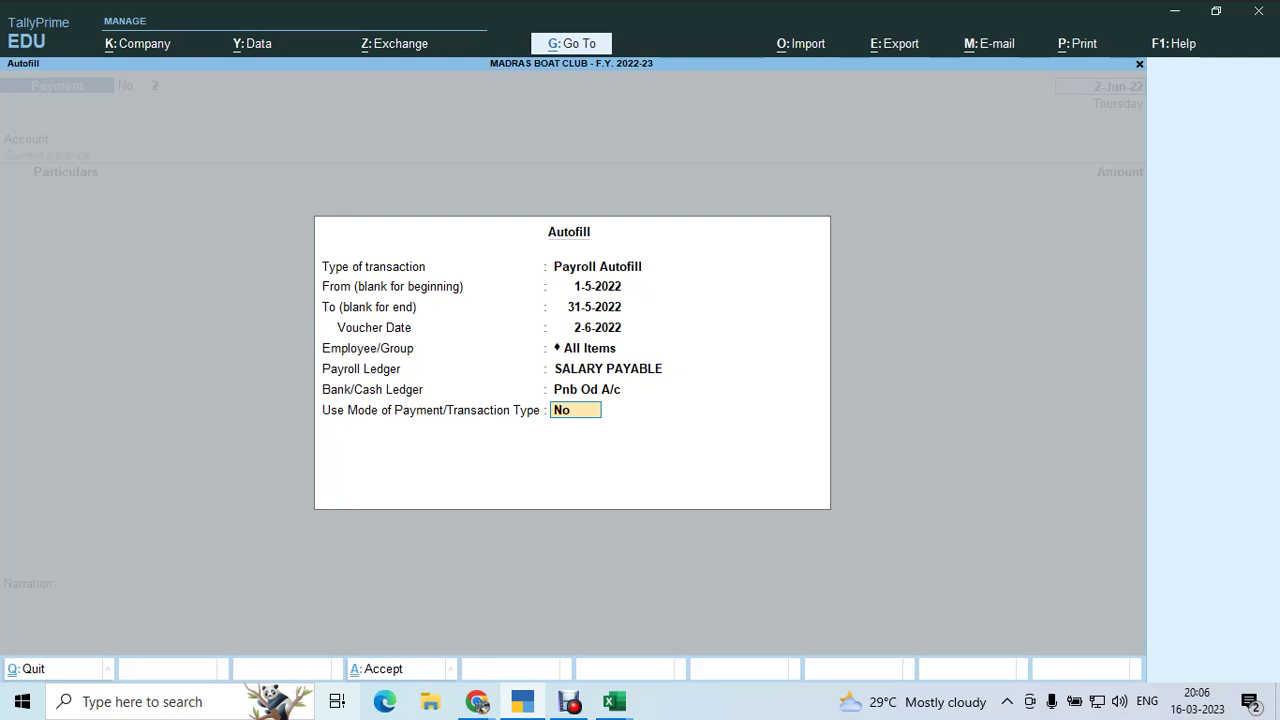
key(Return)
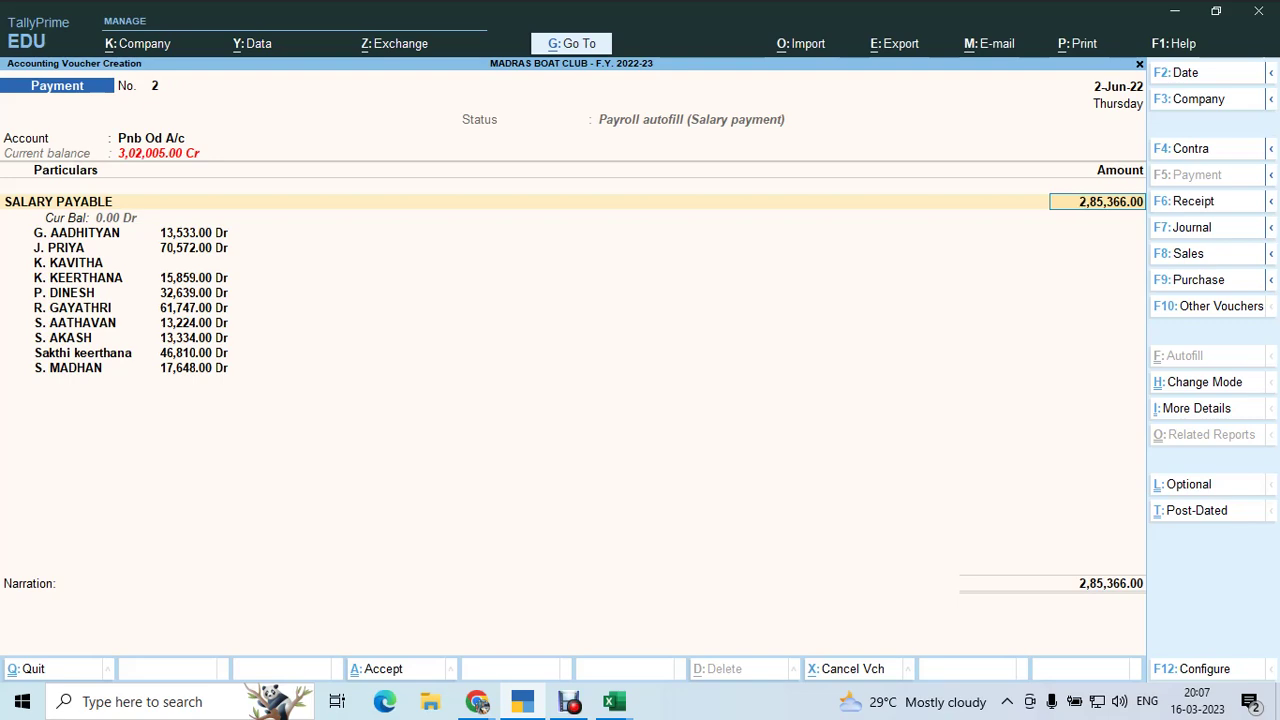
Accept the salary amounts and the default cheque bank allocation, and save the payment voucher without a narration
key(Return)
key(Return)
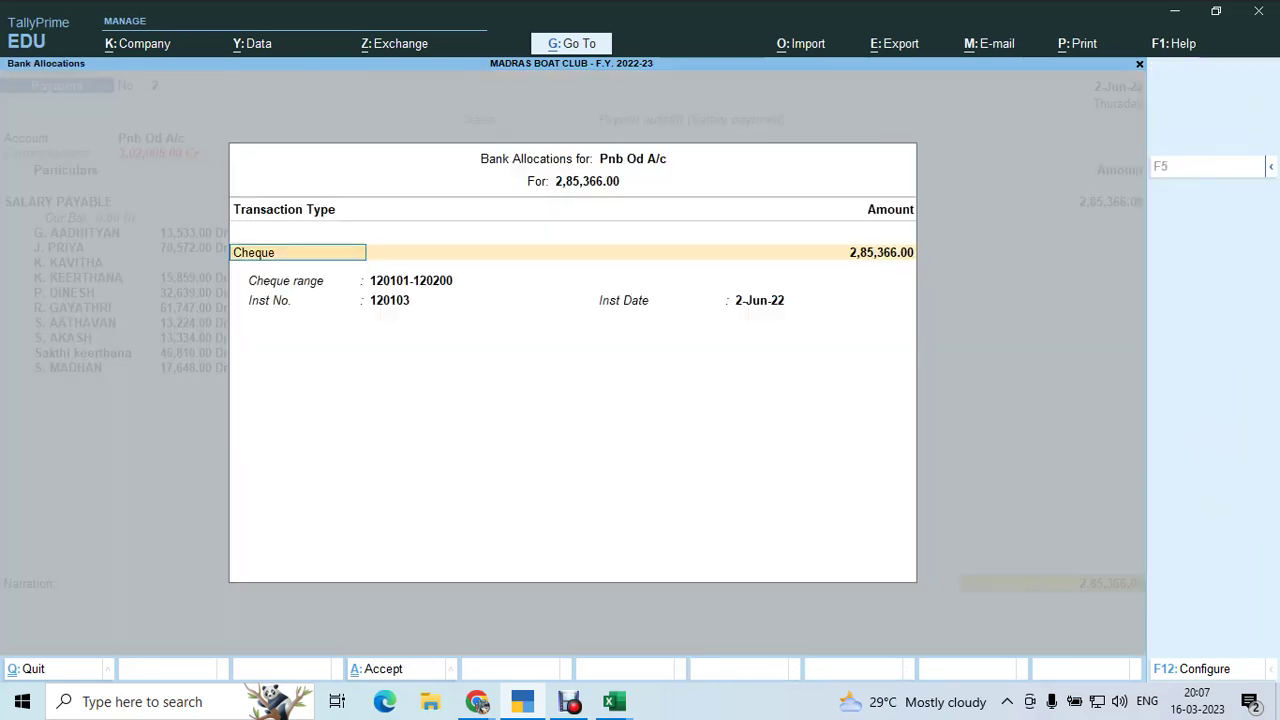
key(Return)
key(Return)
key(Return)
key(Return)
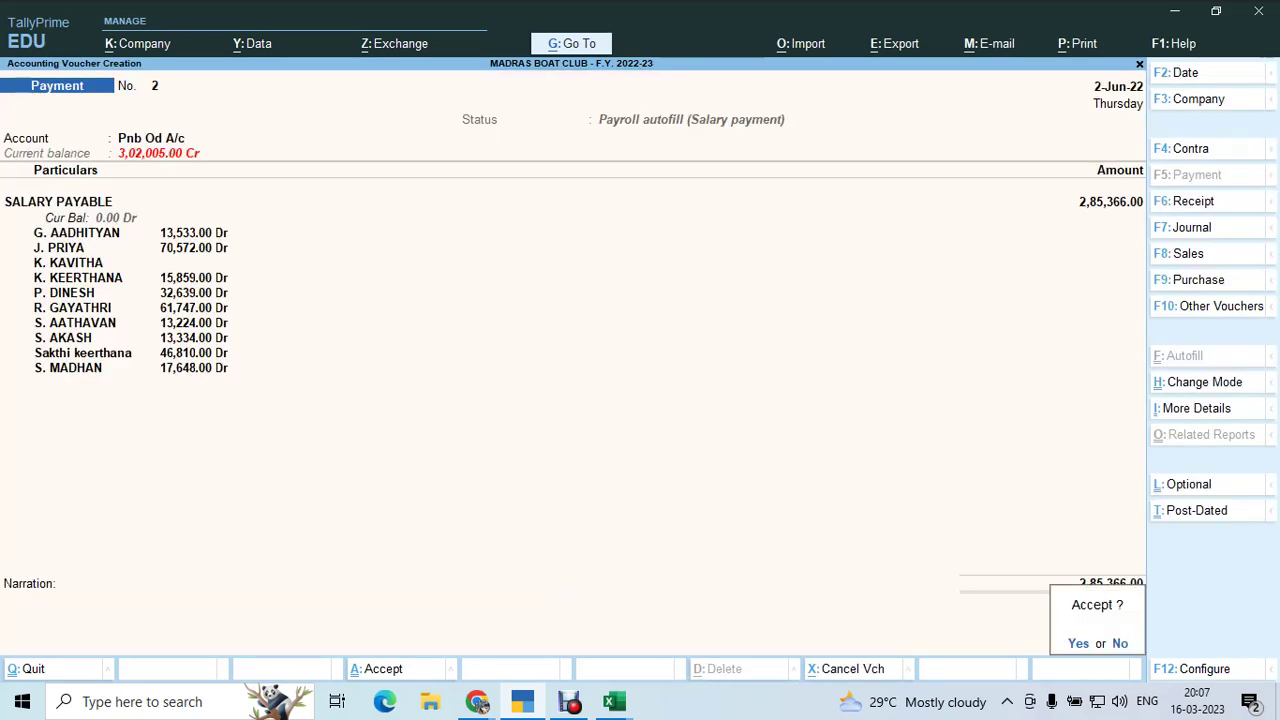
key(Return)
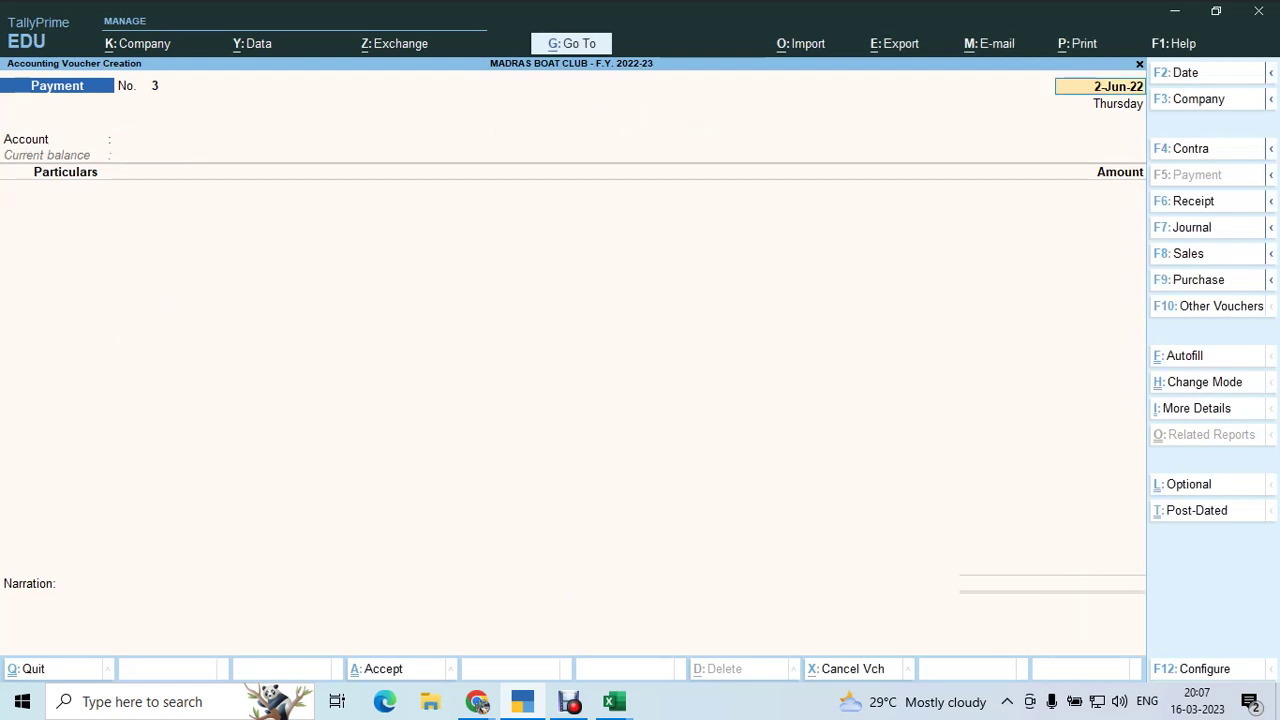
Leave voucher entry and open the ledger selection of the cost centre Ledger Break-up report under Statements of Accounts
key(Escape)
key(Return)
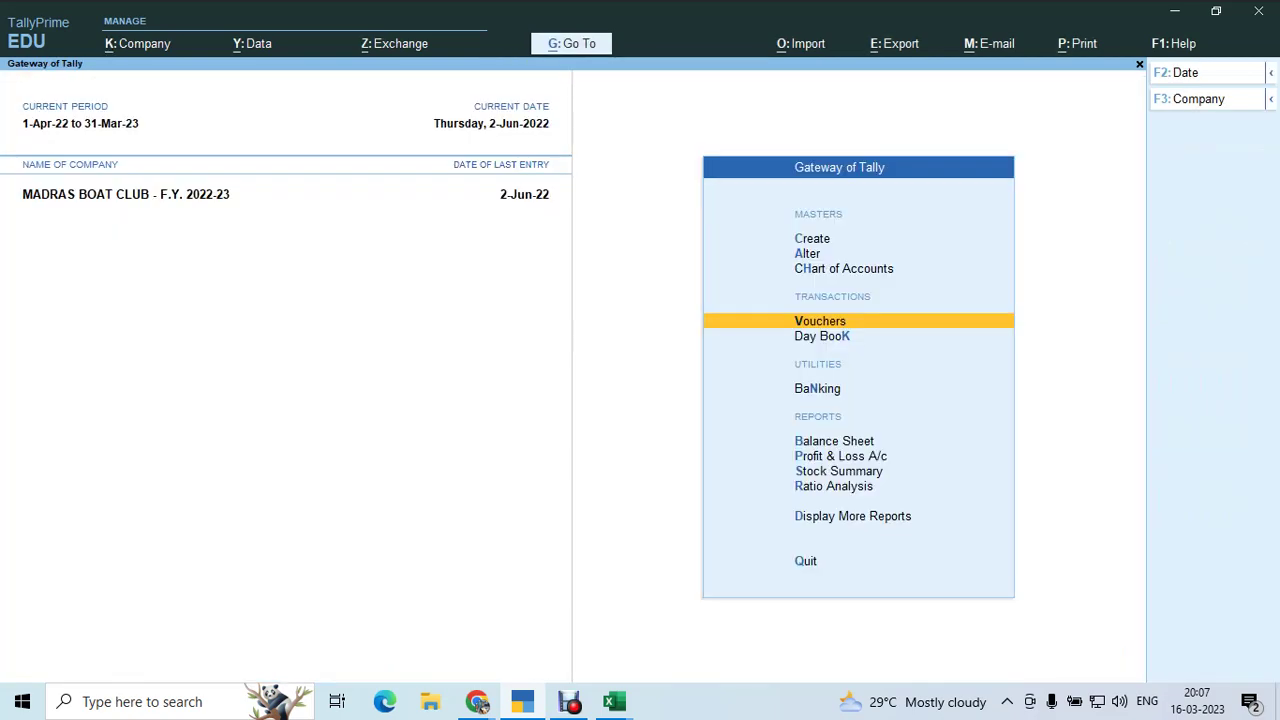
key(d)
key(s)
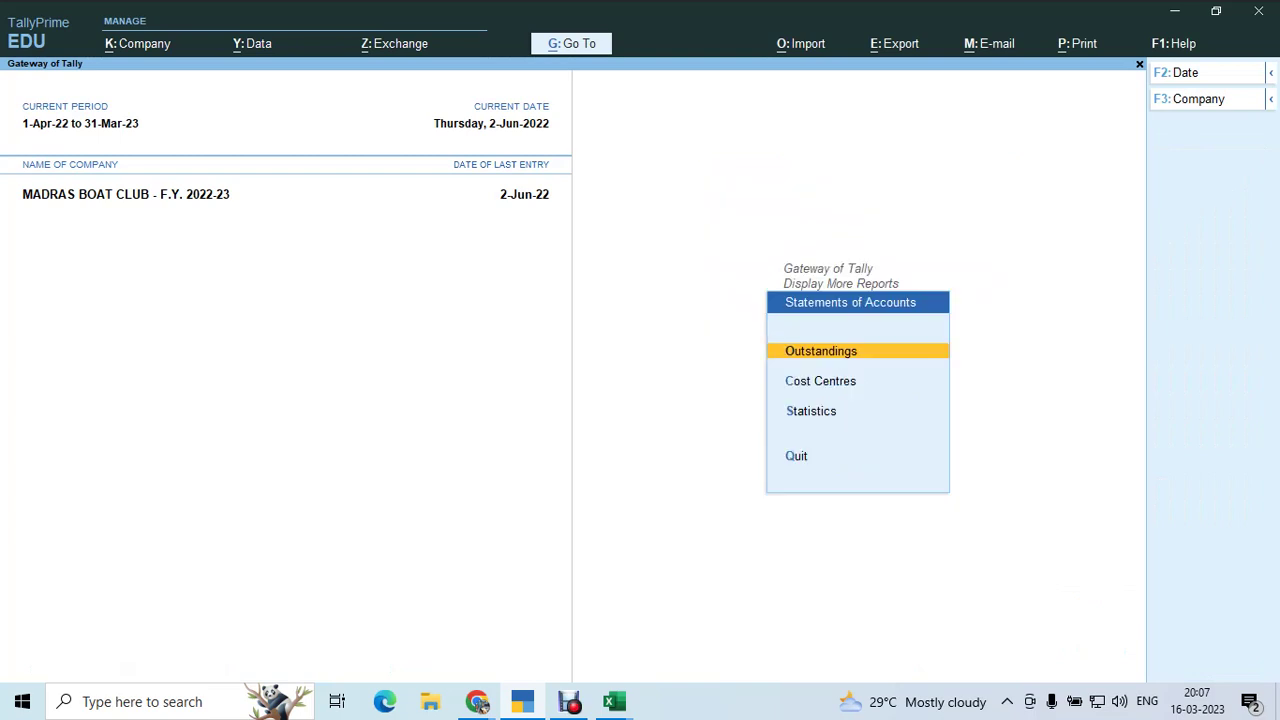
key(c)
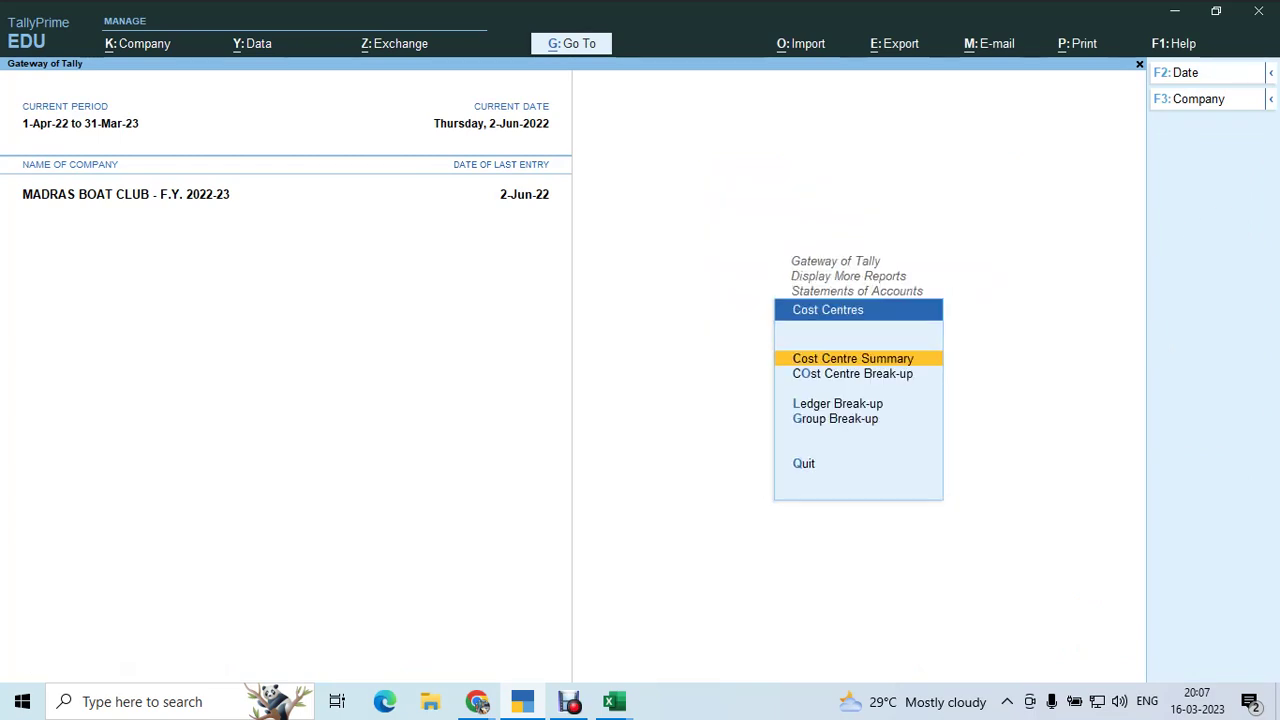
key(Down)
key(Down)
key(Return)
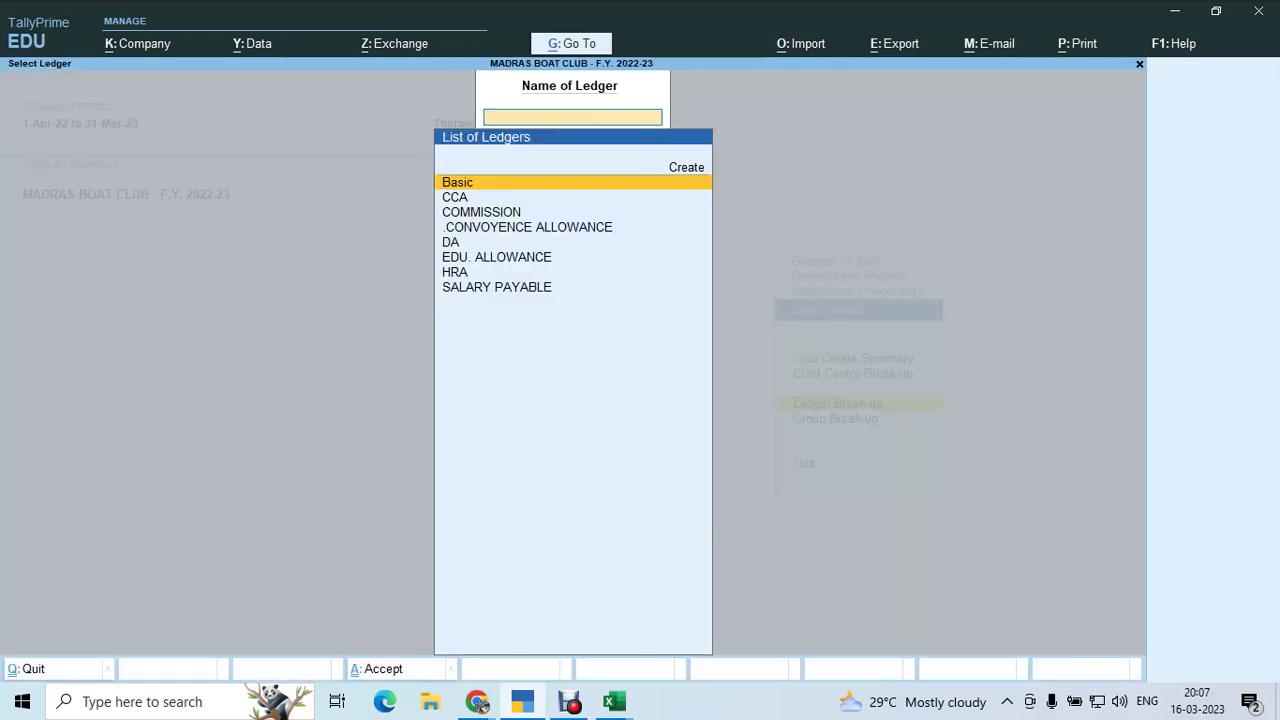
Display the cost centre break-up of the SALARY PAYABLE ledger
key(Down)
key(Down)
key(Down)
key(Down)
key(Down)
key(Down)
key(Down)
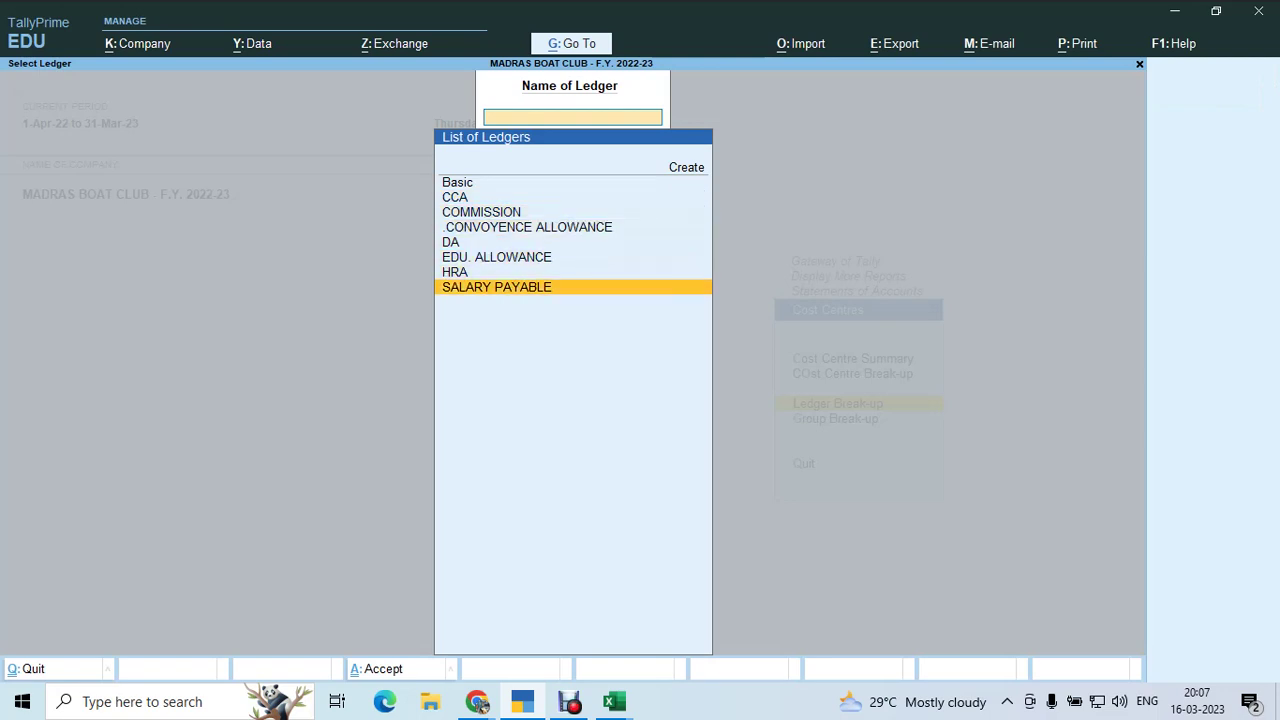
key(Return)
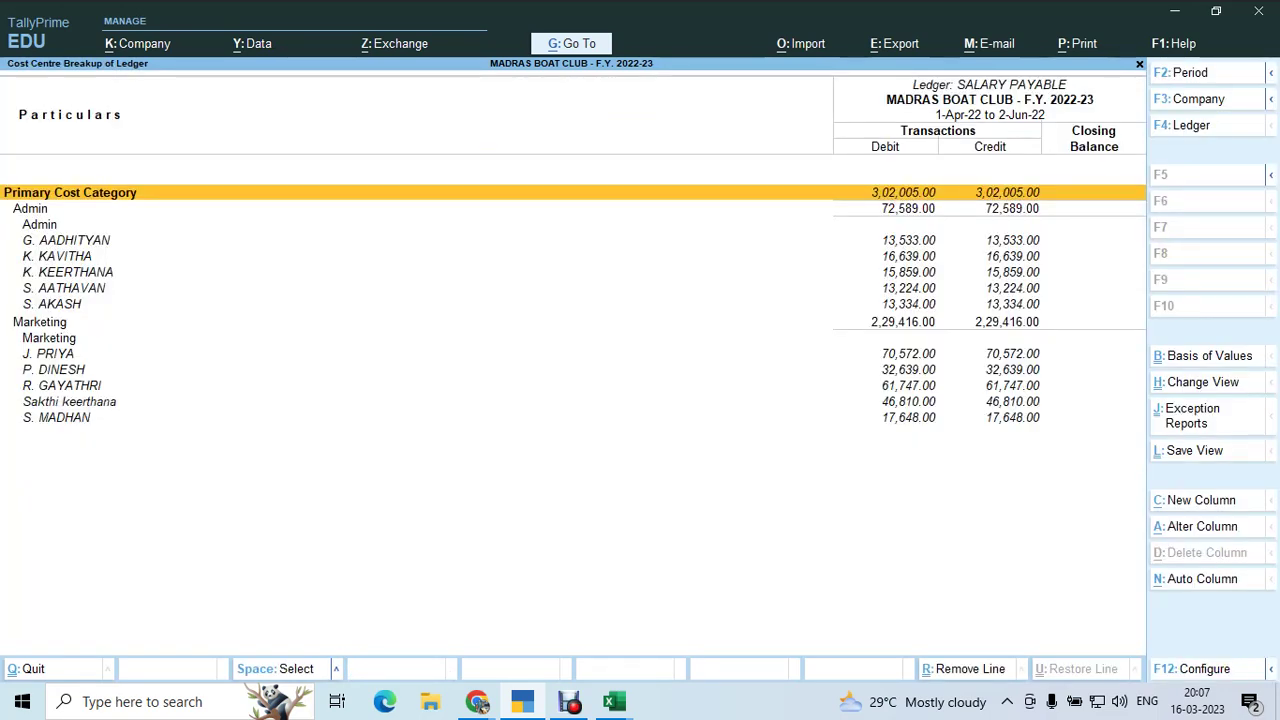
Go through the Admin and Marketing employee rows and compare each one's debit and credit down to the last employee
click(66, 240)
key(Down)
key(Down)
key(Down)
key(Down)
key(Down)
key(Down)
key(Down)
key(Down)
key(Down)
key(Down)
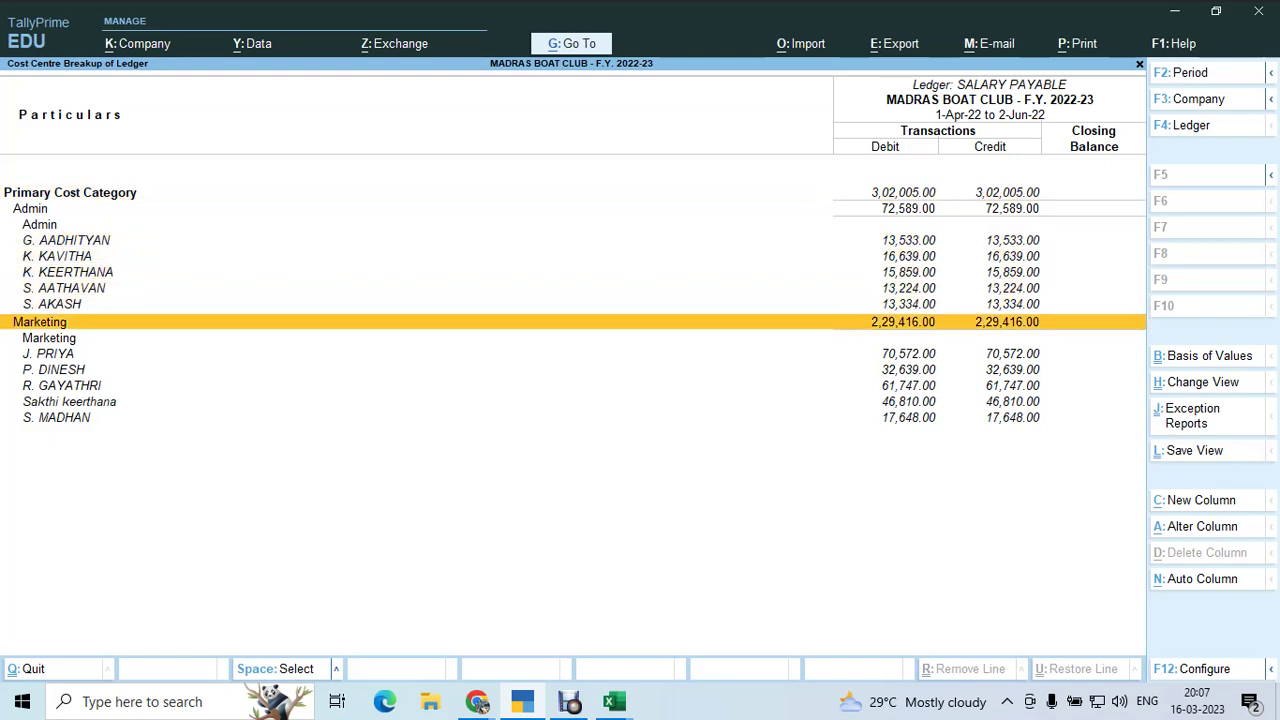
key(Down)
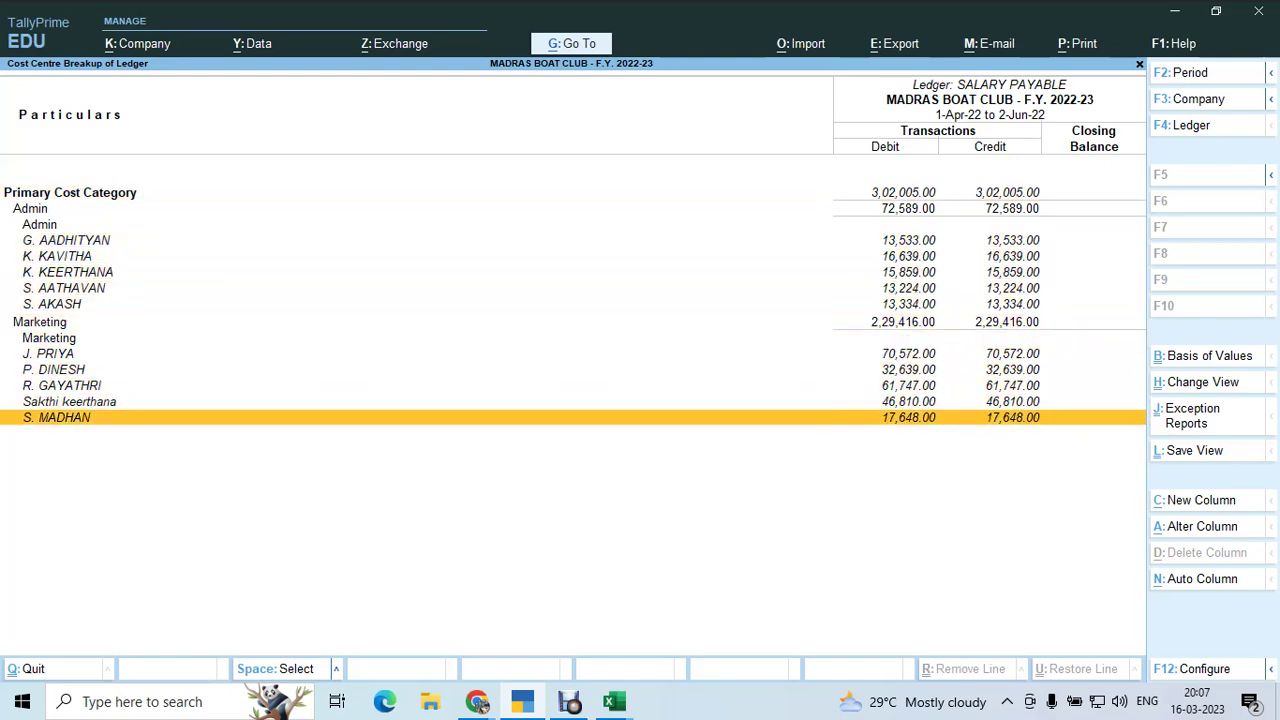
key(alt+Tab)
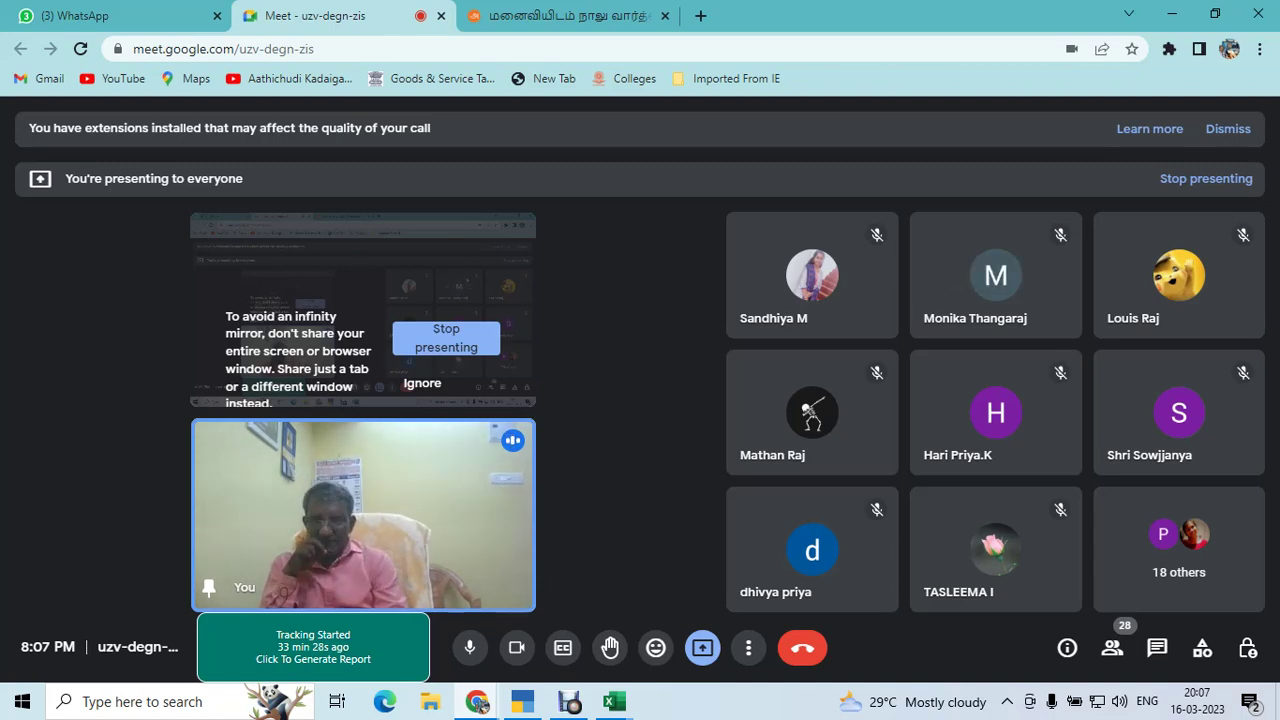
key(alt+Tab)
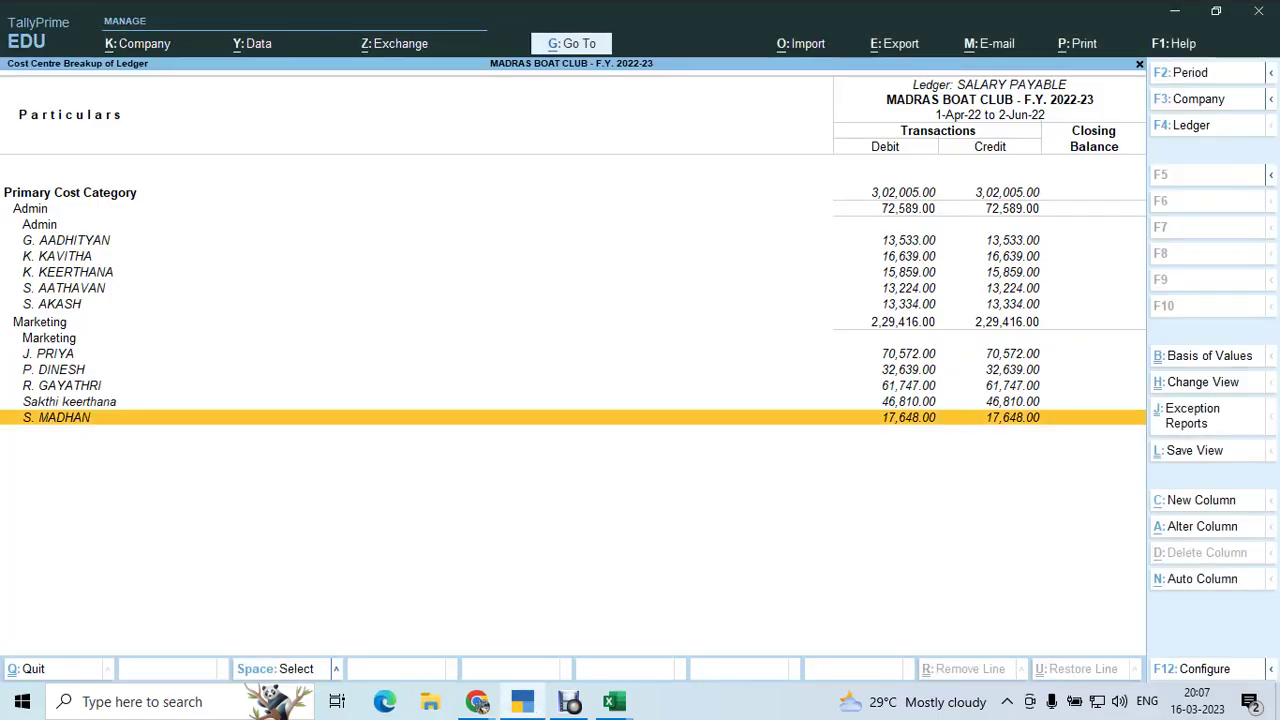
Leave the report and open a new Attendance voucher from voucher entry
key(Escape)
key(Escape)
key(Escape)
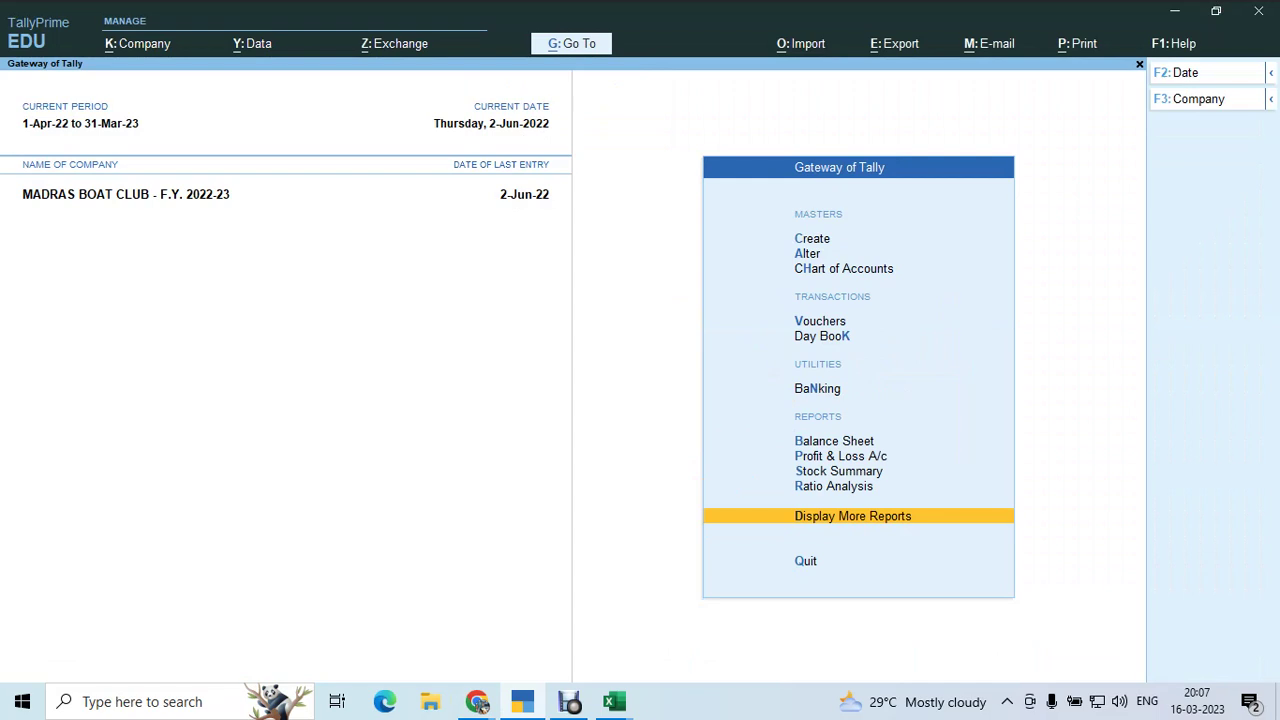
key(v)
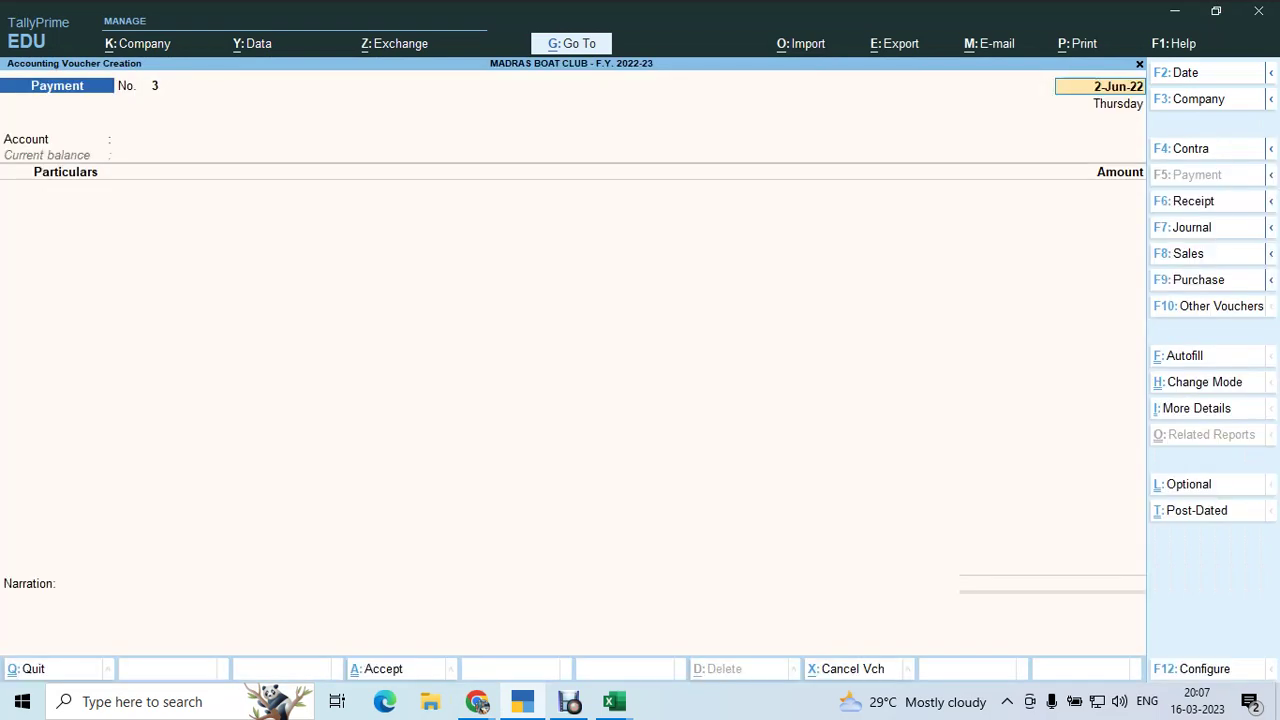
key(F10)
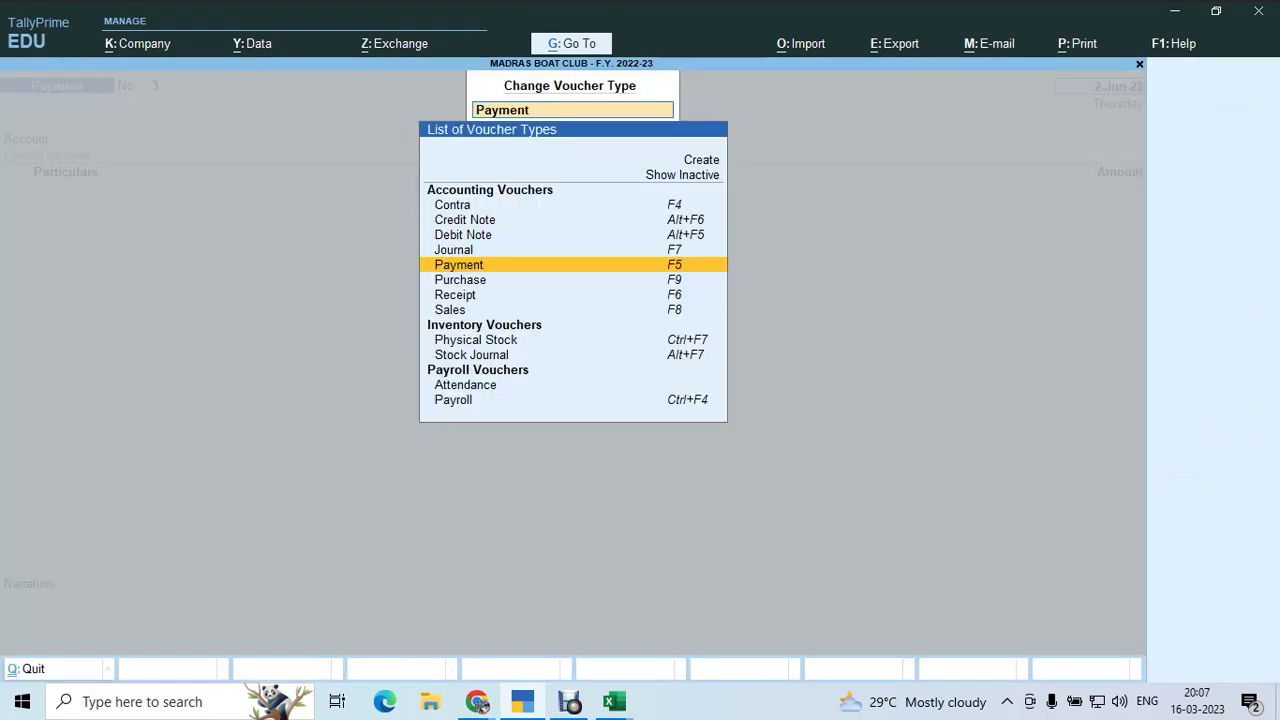
key(Down)
key(Down)
key(Down)
key(Down)
key(Down)
key(Down)
key(Return)
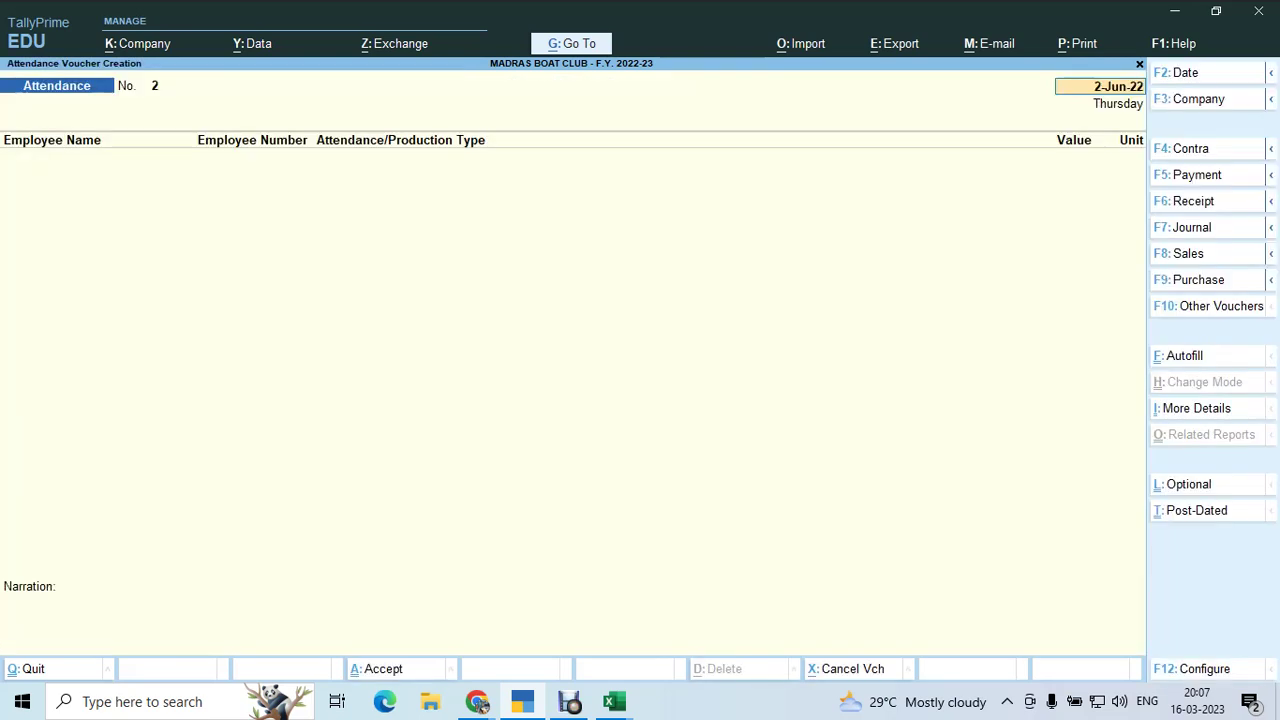
Set the Attendance voucher's date to 31.7 and switch to the Google Meet call
key(F2)
text(31.7)
key(Return)
key(alt+Tab)
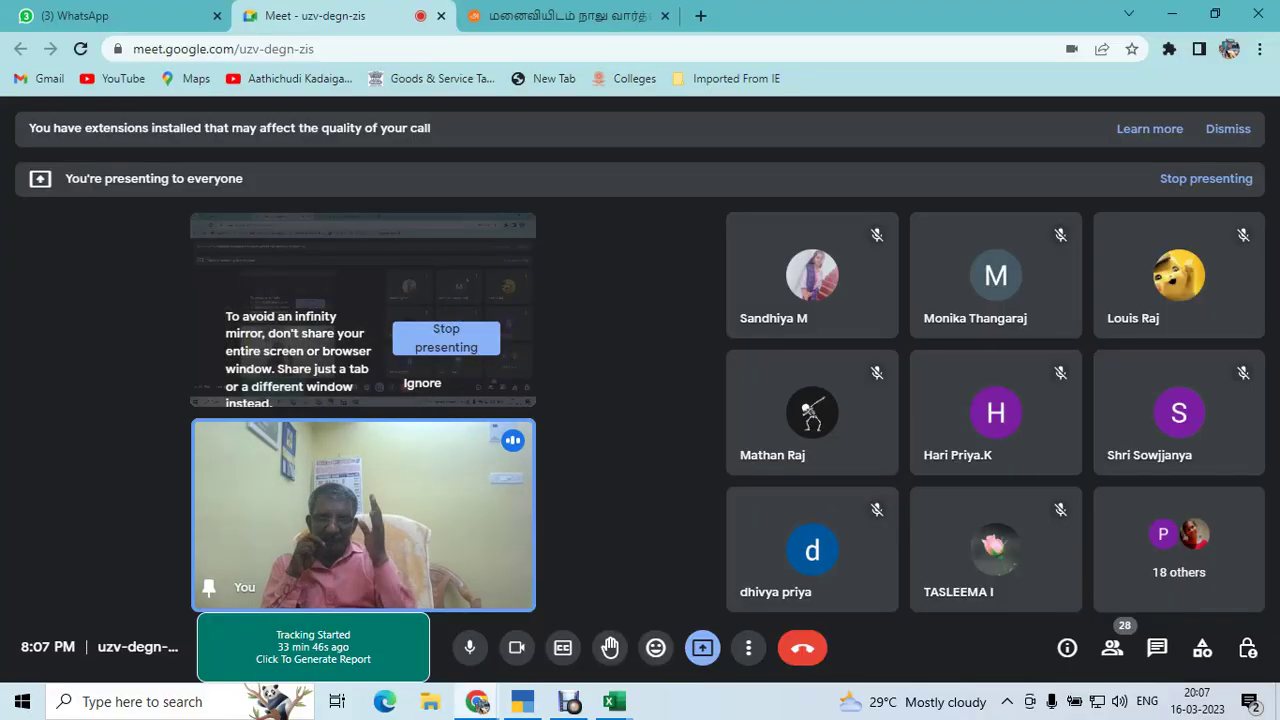